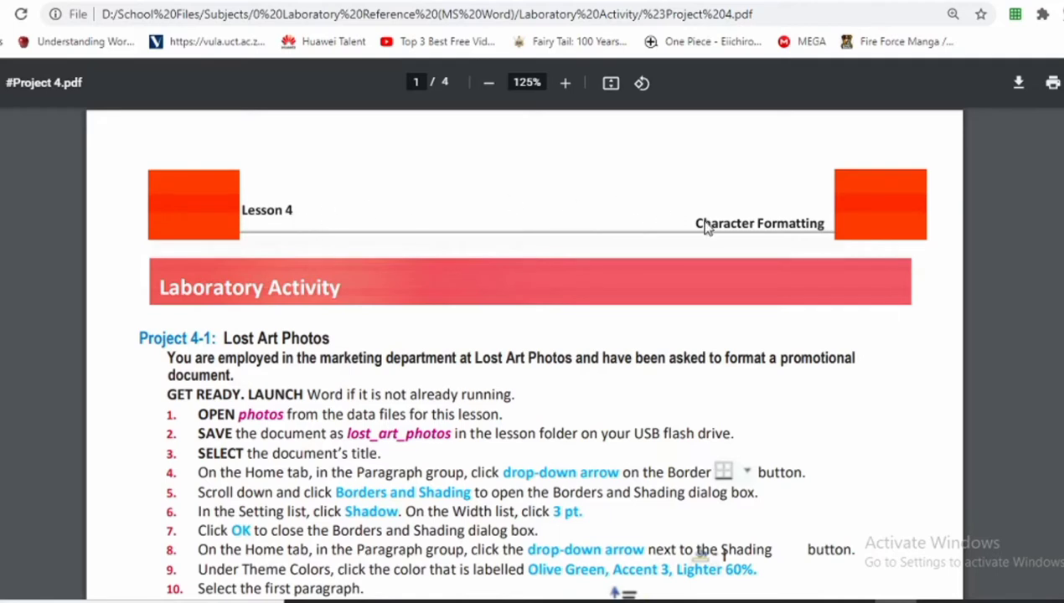
Scroll through the Project 4 PDF to review the Lost Art Photos lab steps.
scroll(377, 317, "down", 2)
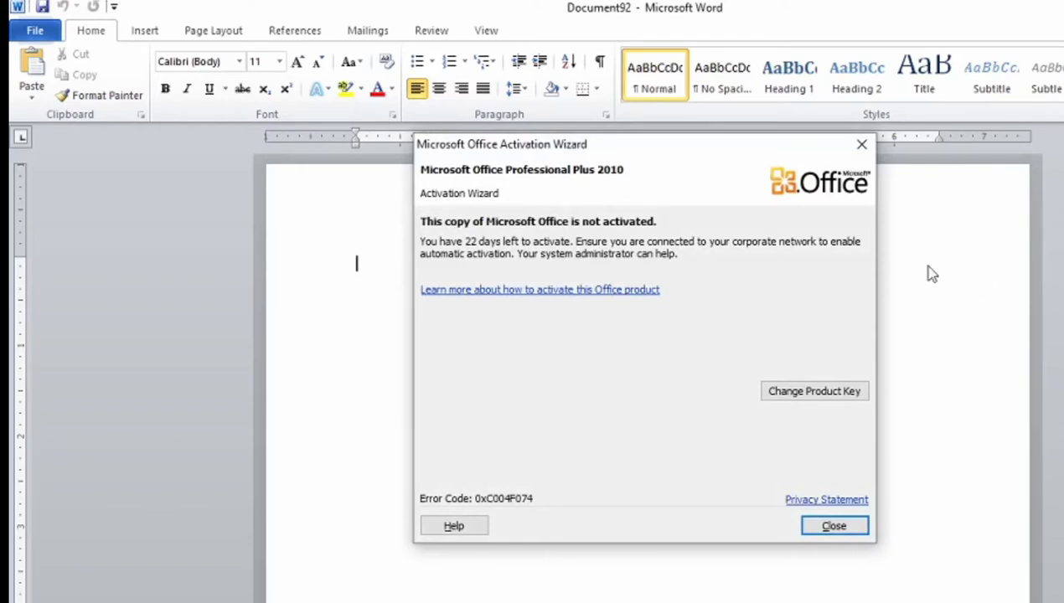
Dismiss the activation notice and open photos from Project 4 Data Files with editing enabled.
left_click(861, 145)
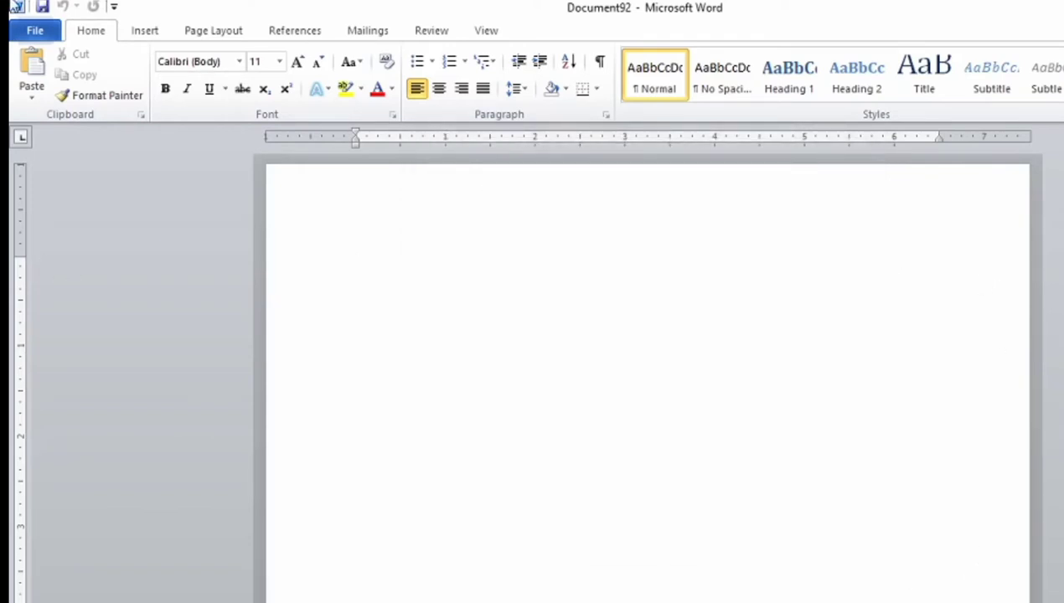
left_click(36, 31)
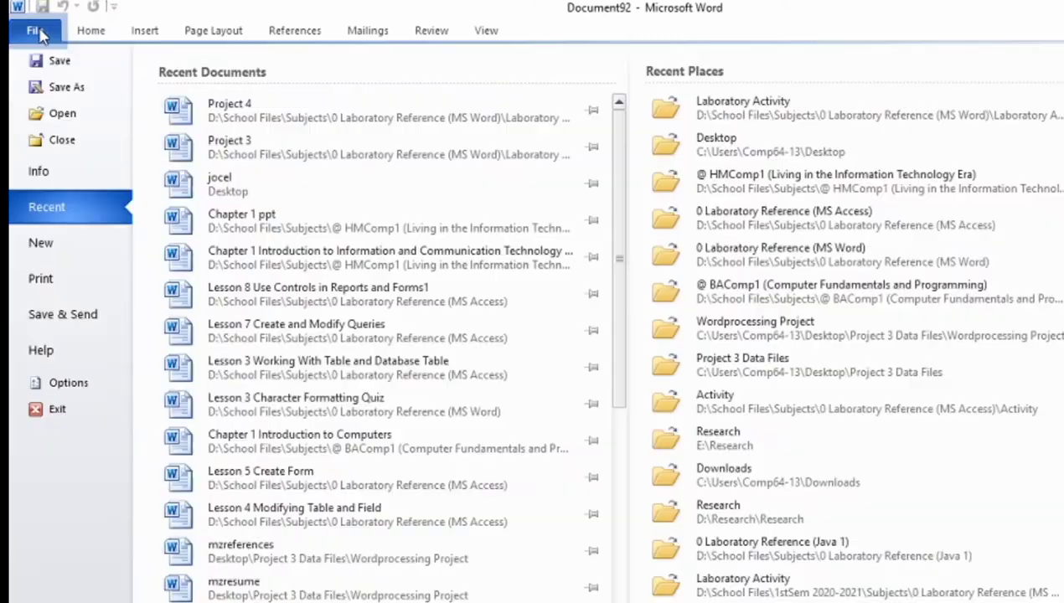
left_click(56, 115)
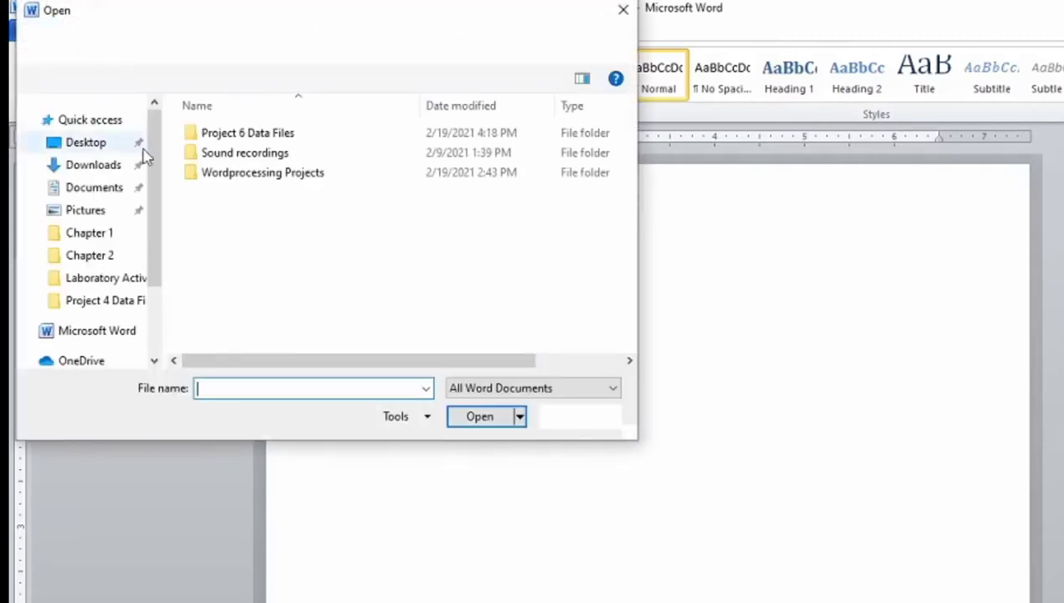
scroll(125, 237, "up", 2)
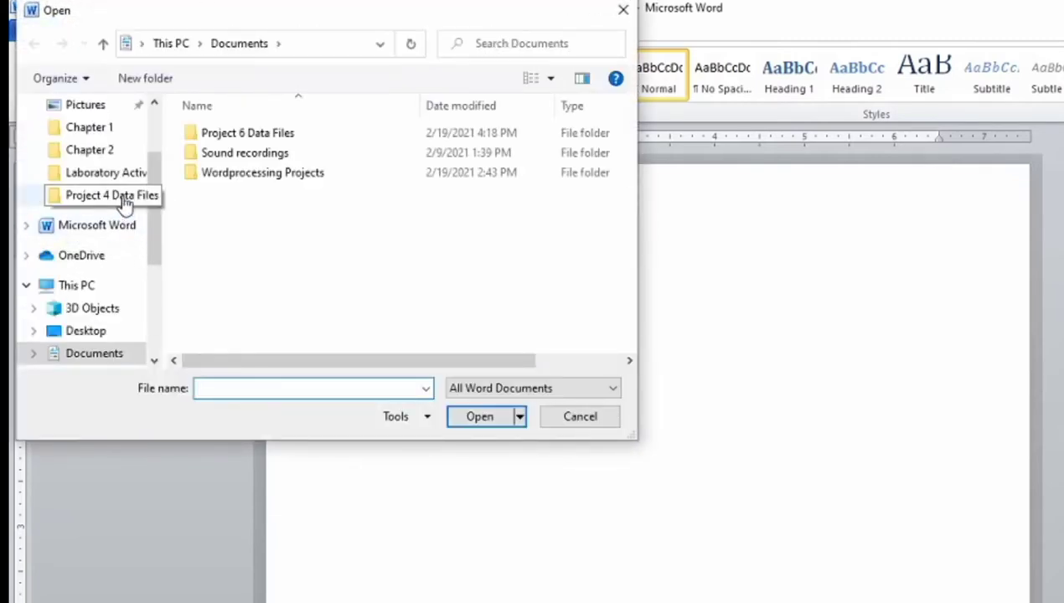
left_click(117, 196)
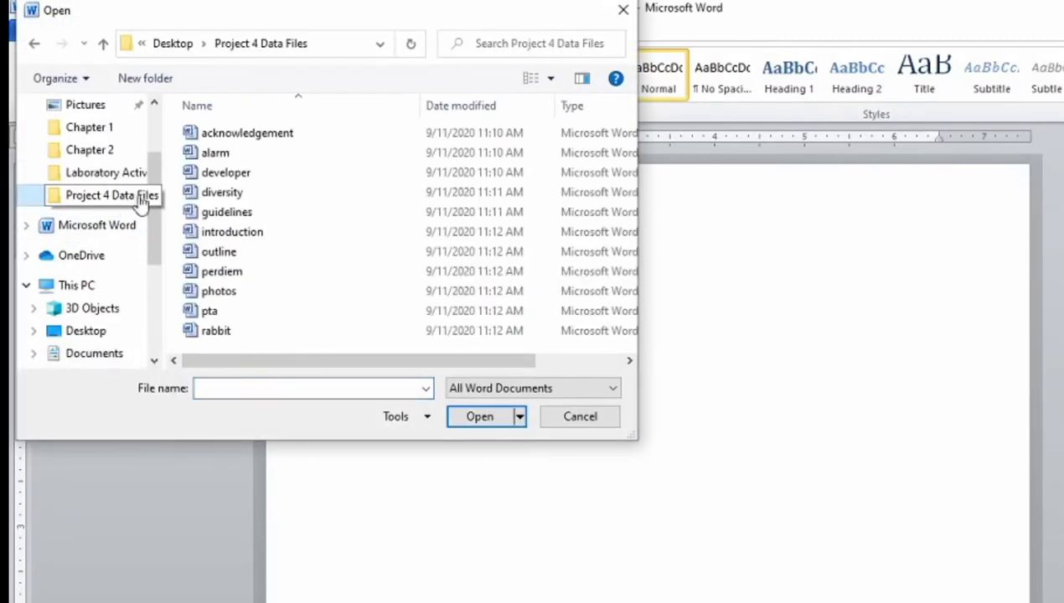
left_click(245, 291)
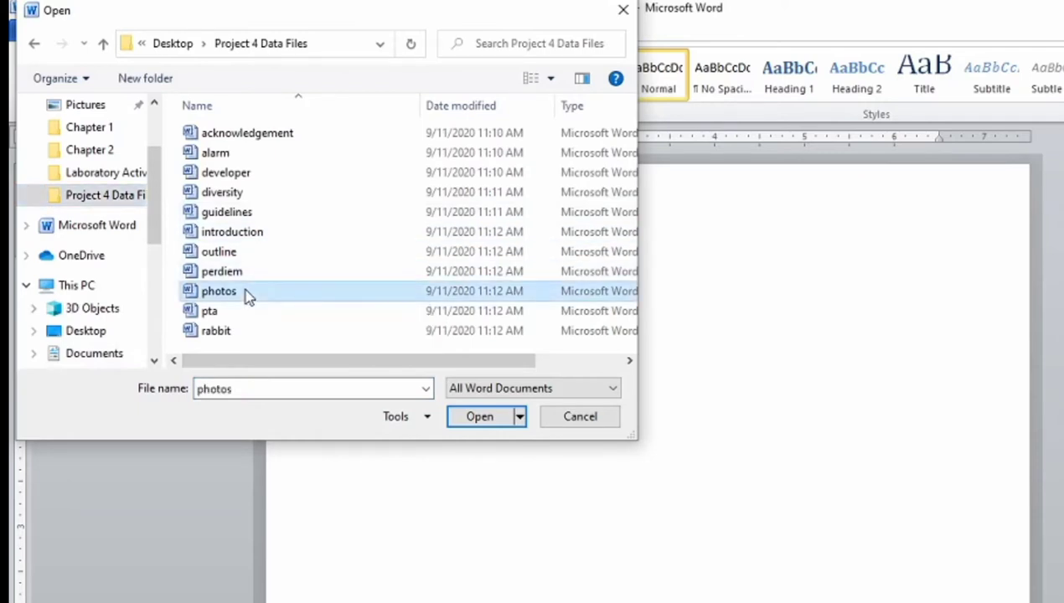
left_click(480, 419)
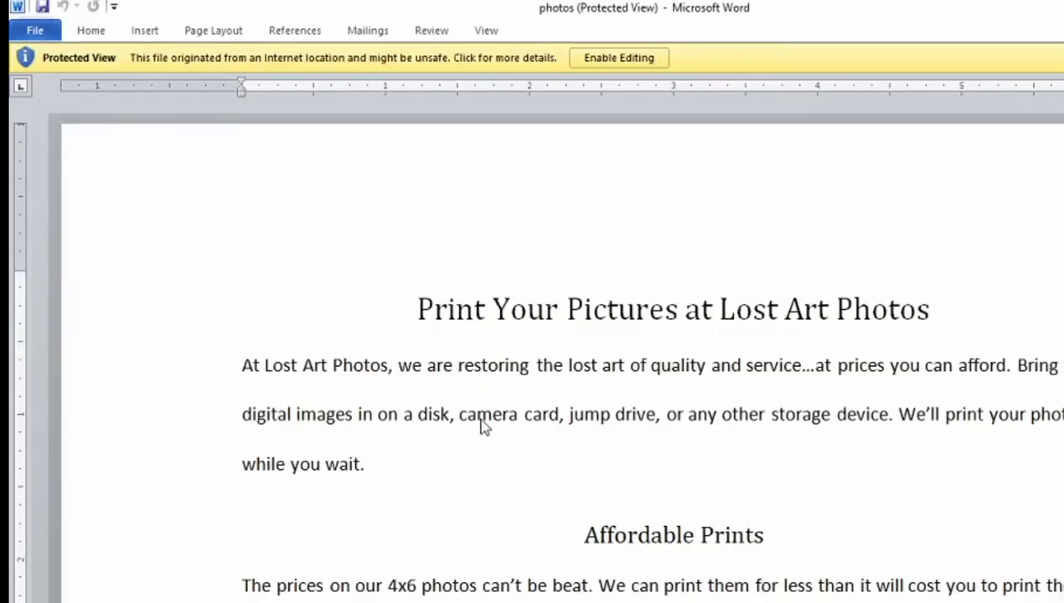
left_click(624, 58)
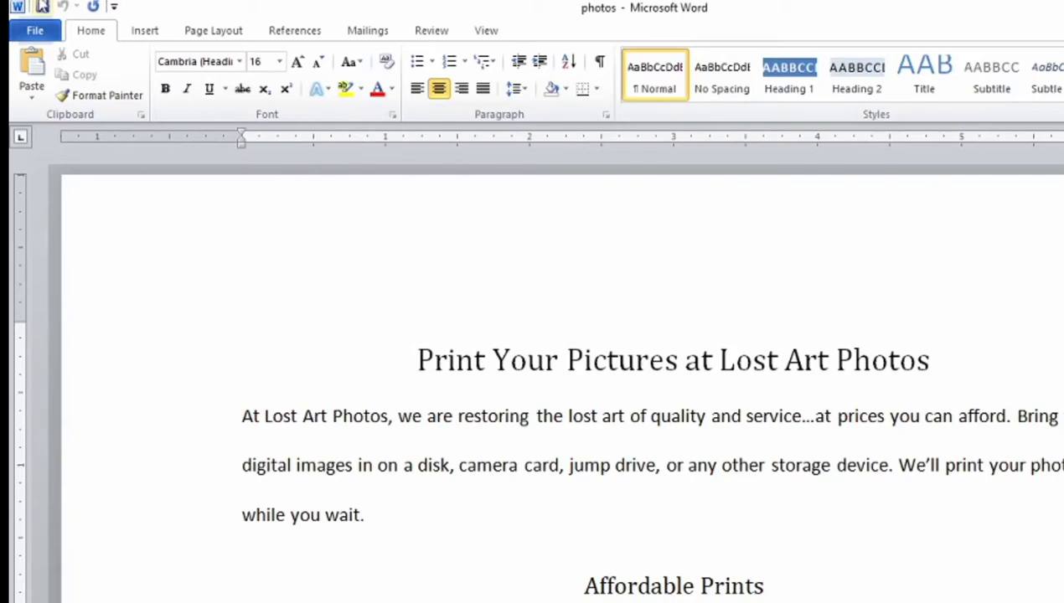
From Save As, create a new folder named Answer in Project 4 Data Files and enter it.
left_click(38, 32)
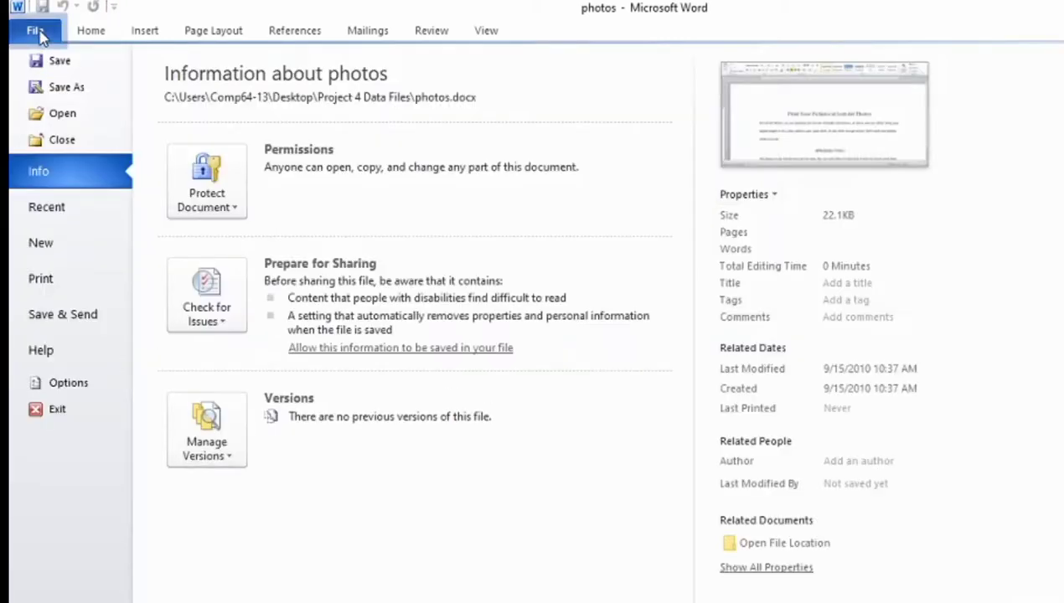
left_click(66, 87)
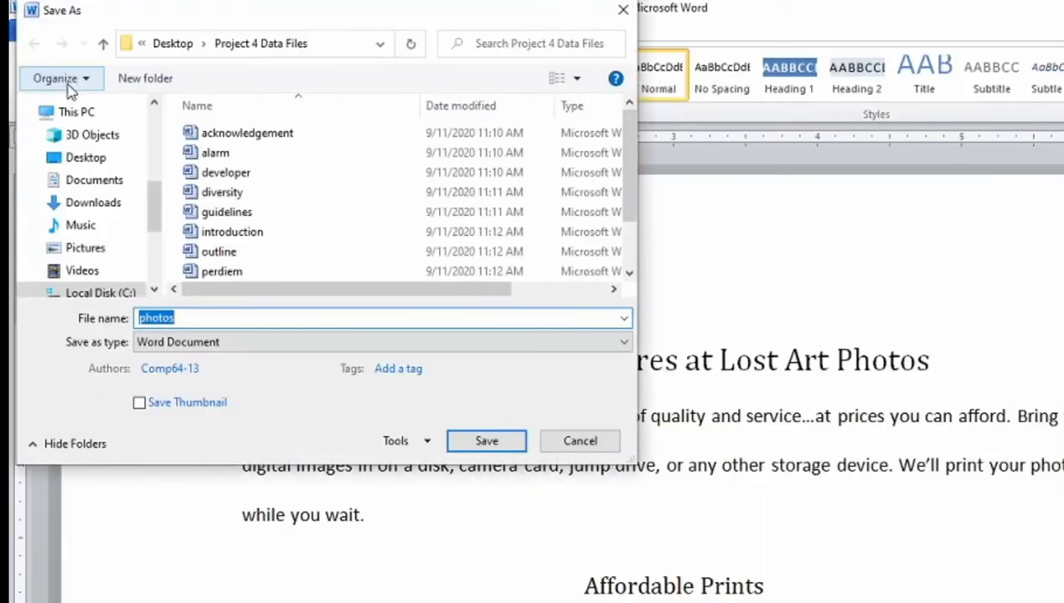
left_click(173, 78)
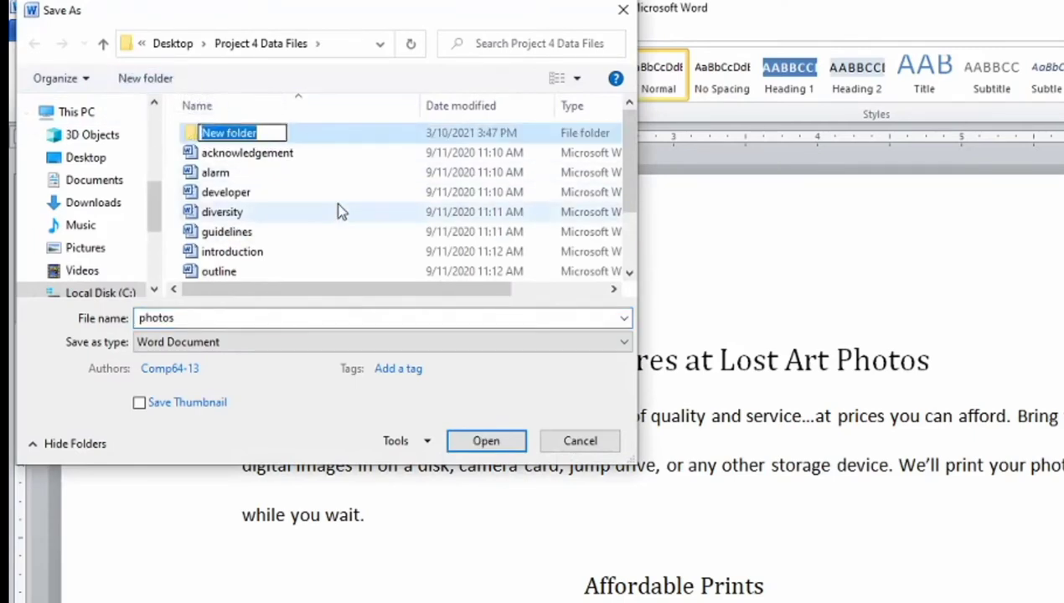
type("An")
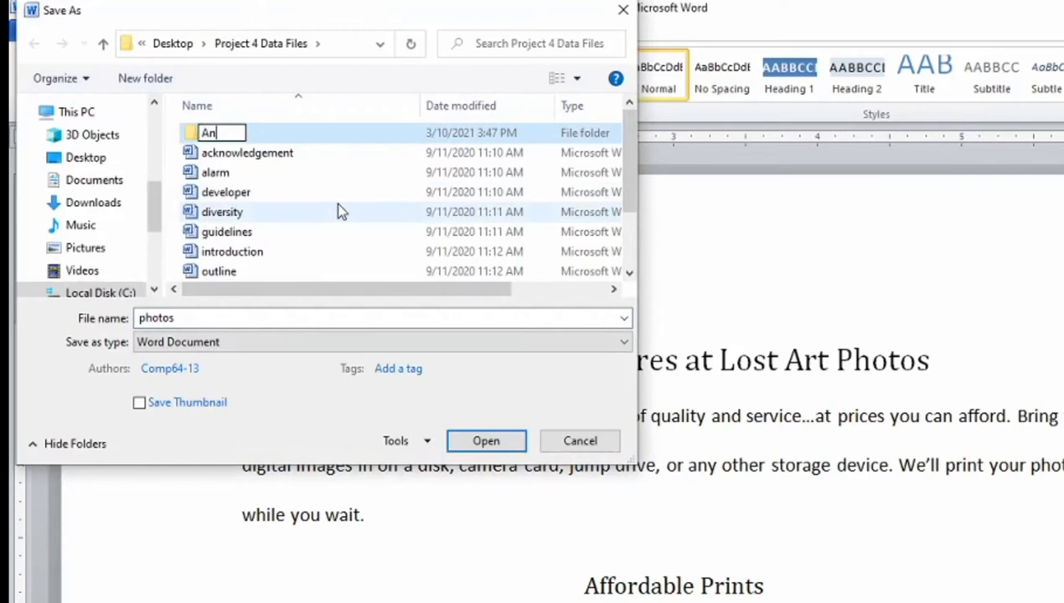
type("swer")
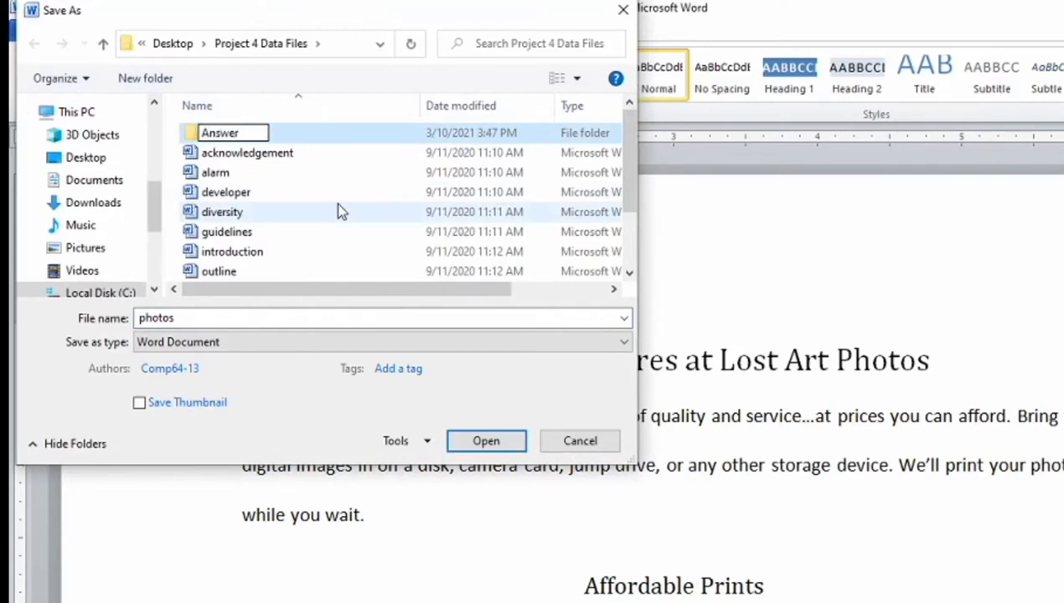
key("Return")
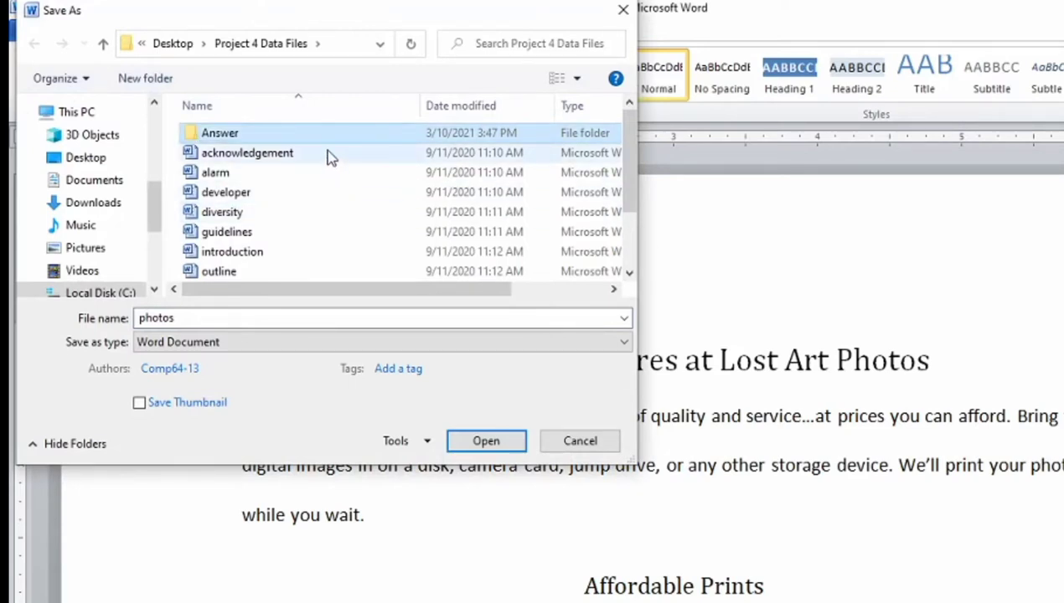
double_click(325, 143)
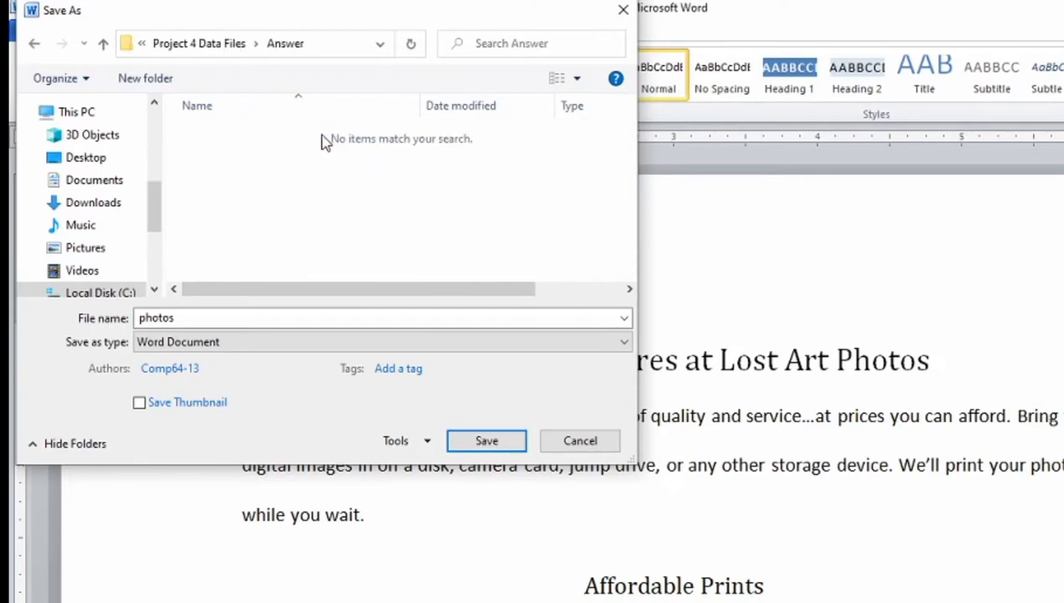
Save the document in the Answer folder as lost_art_photos.
left_click(236, 316)
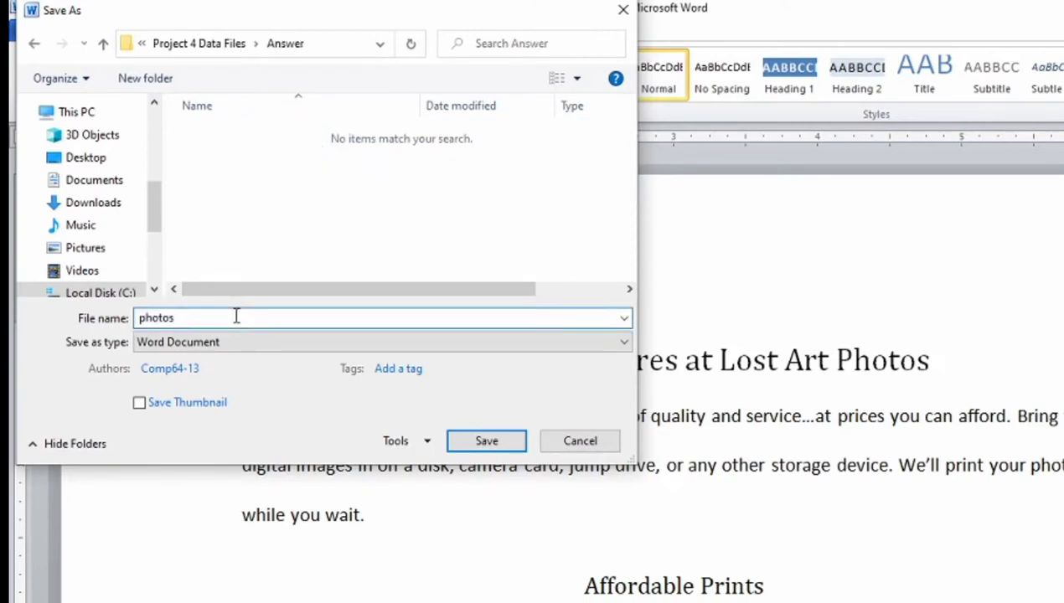
key("BackSpace")
key("BackSpace")
key("BackSpace")
key("BackSpace")
key("BackSpace")
key("BackSpace")
type("lost_art_photo")
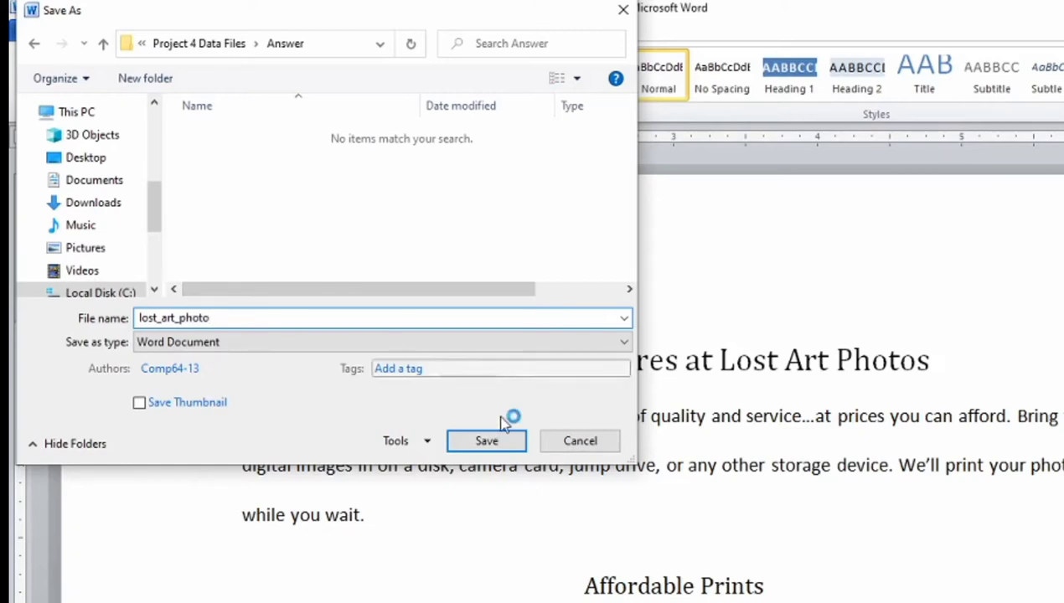
type("s")
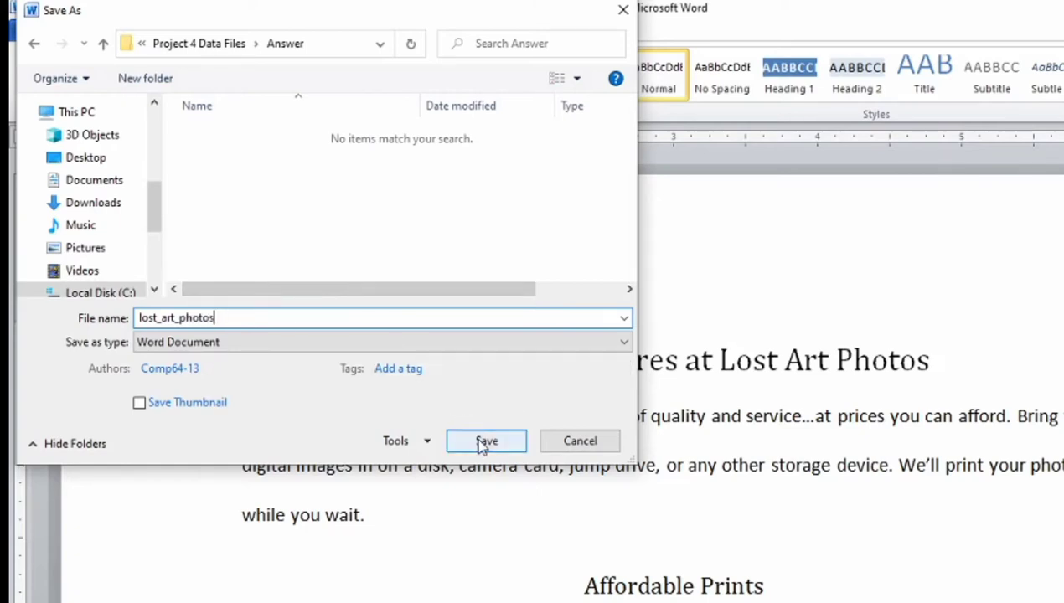
left_click(477, 441)
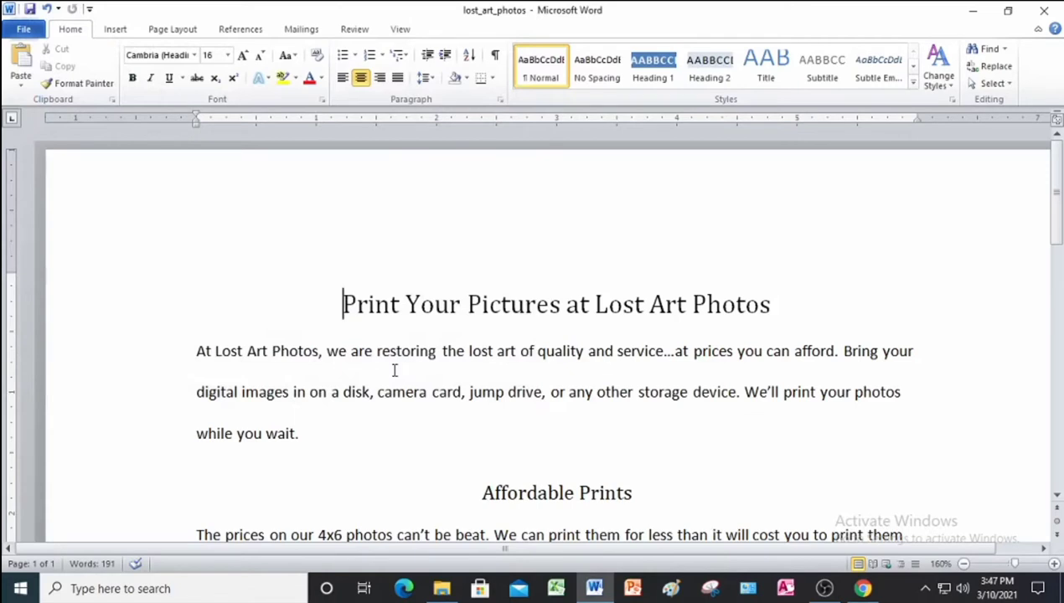
Give the Print Your Pictures at Lost Art Photos title a 3 pt Shadow border.
left_click(64, 309)
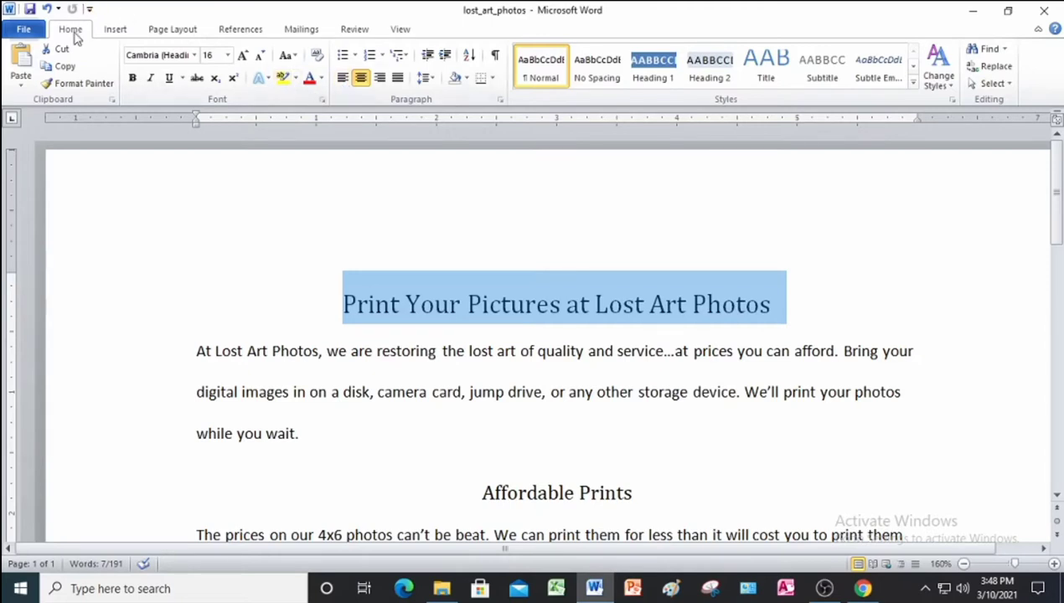
left_click(492, 78)
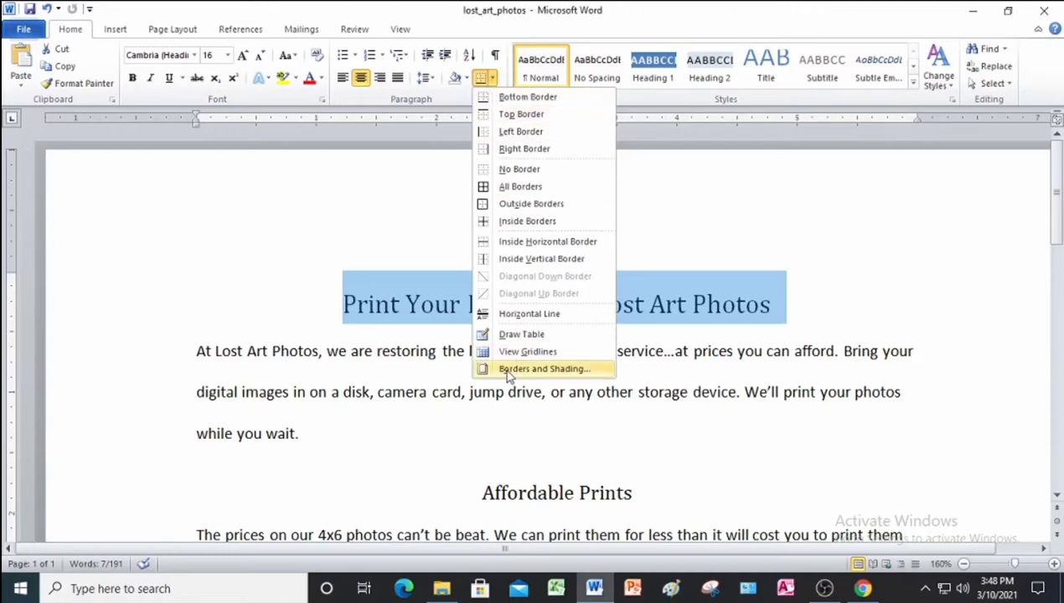
left_click(543, 369)
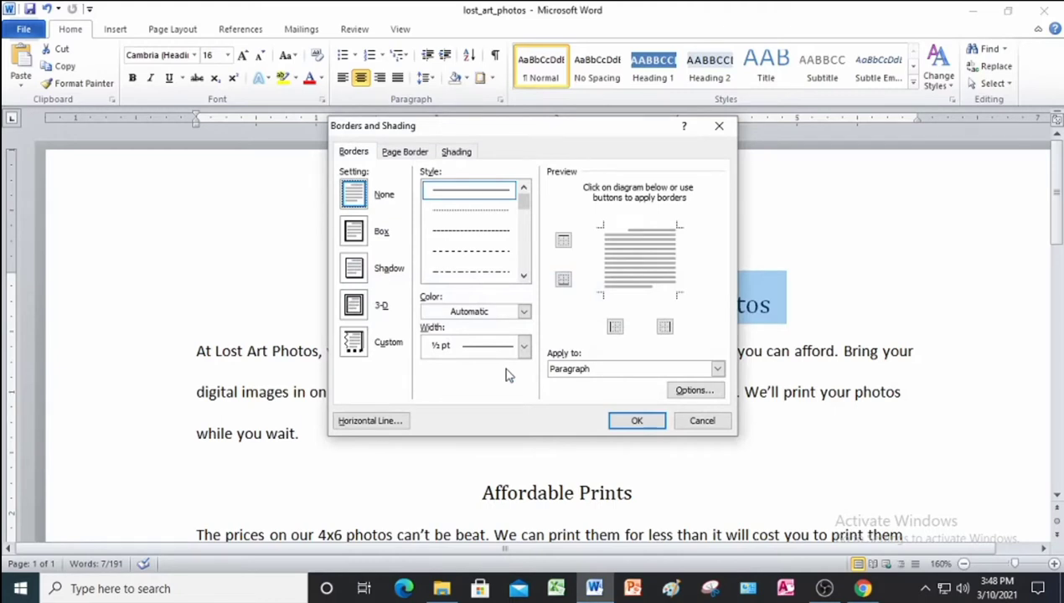
left_click(369, 273)
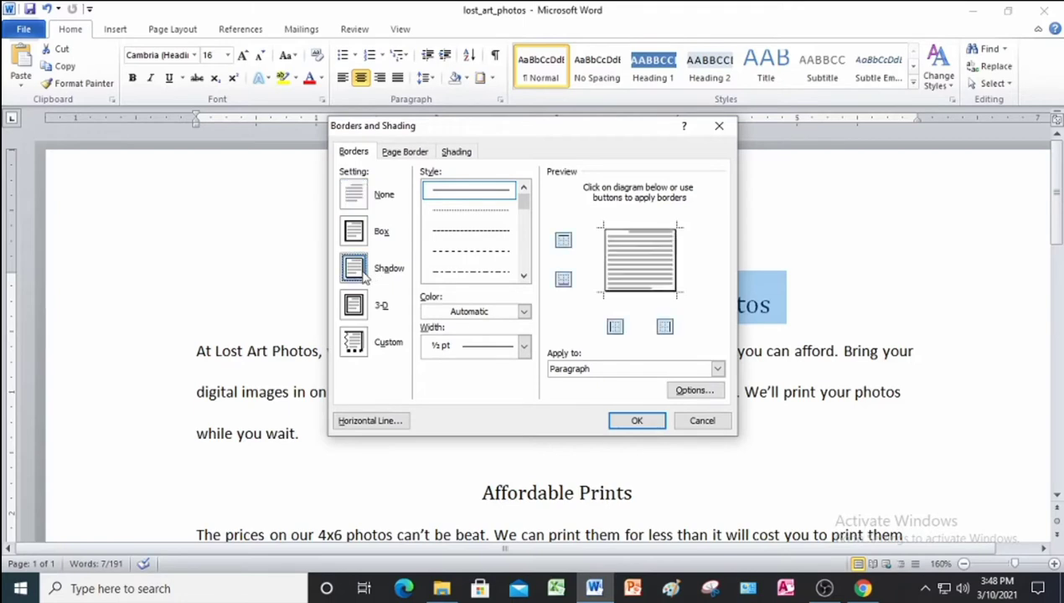
left_click(523, 346)
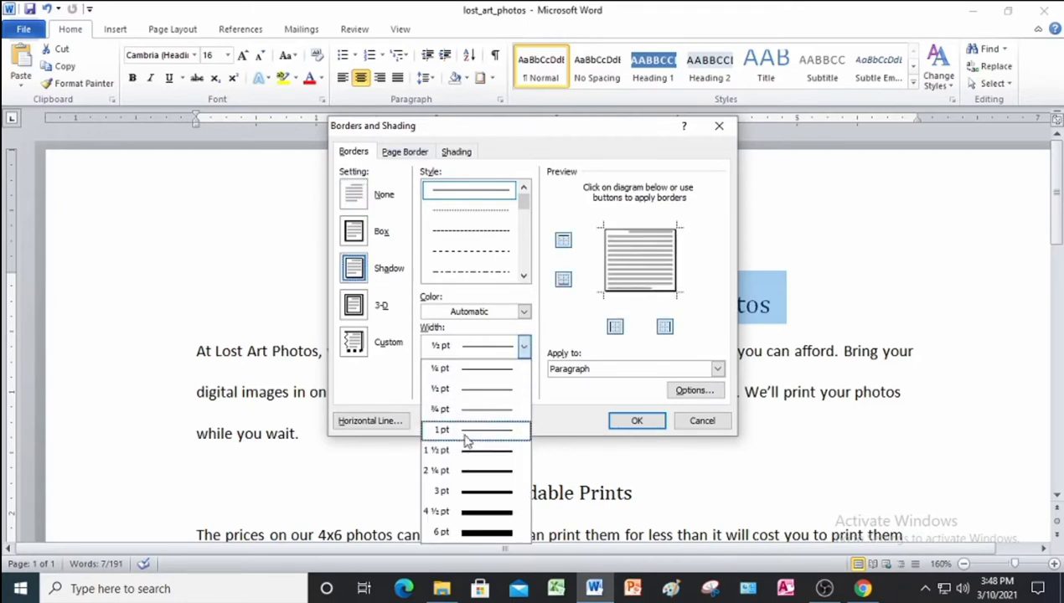
left_click(467, 491)
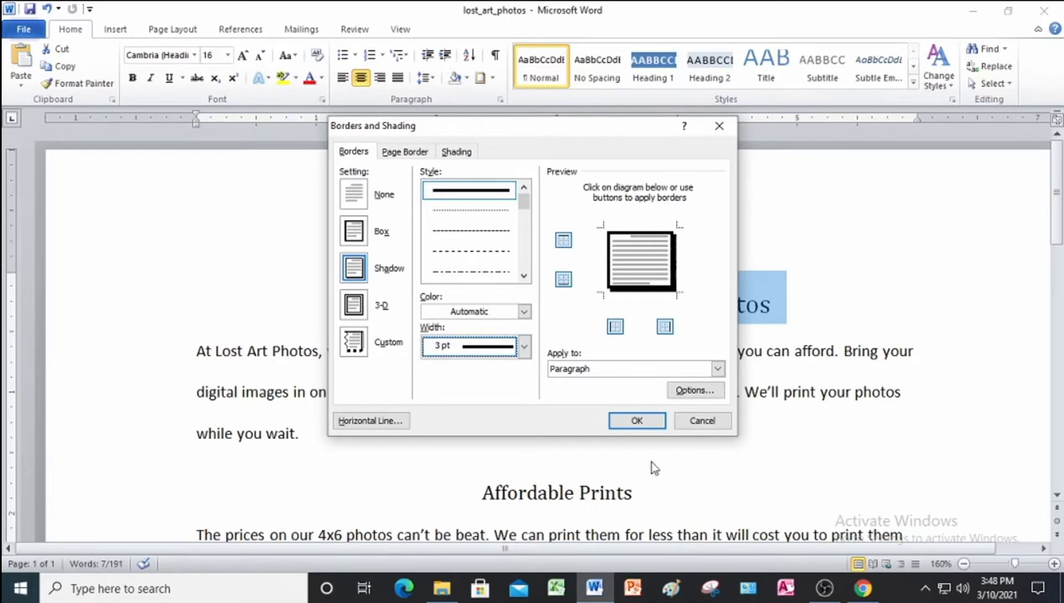
left_click(638, 420)
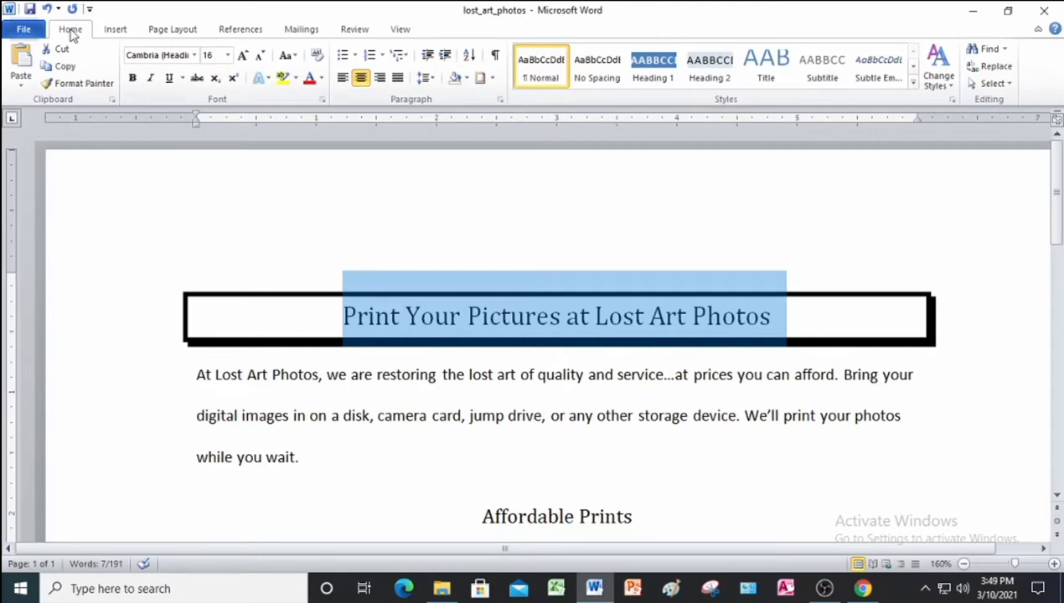
Shade the bordered title with Olive Green, Accent 3.
left_click(467, 78)
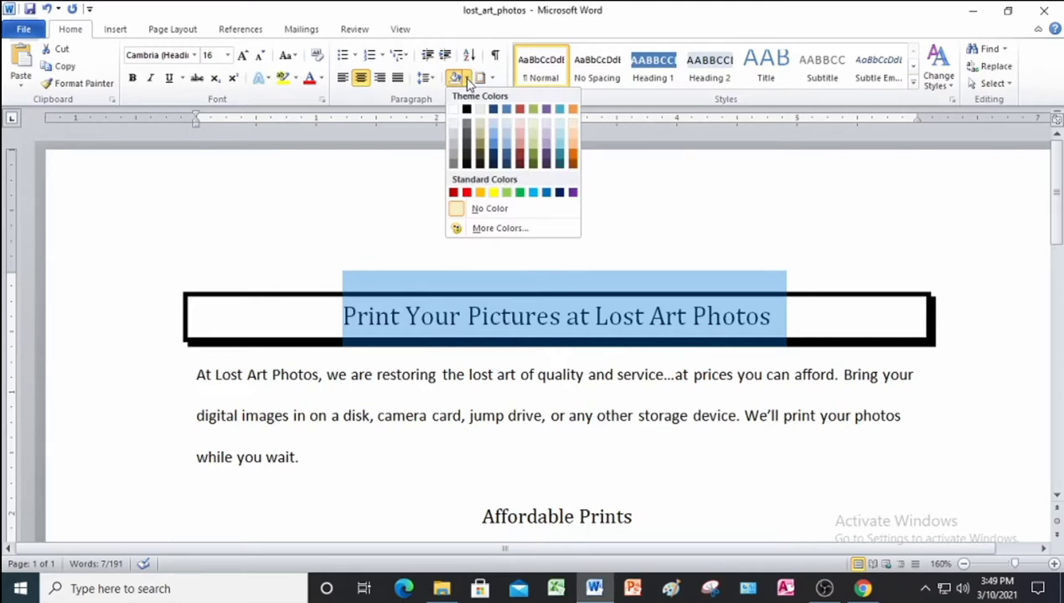
left_click(536, 112)
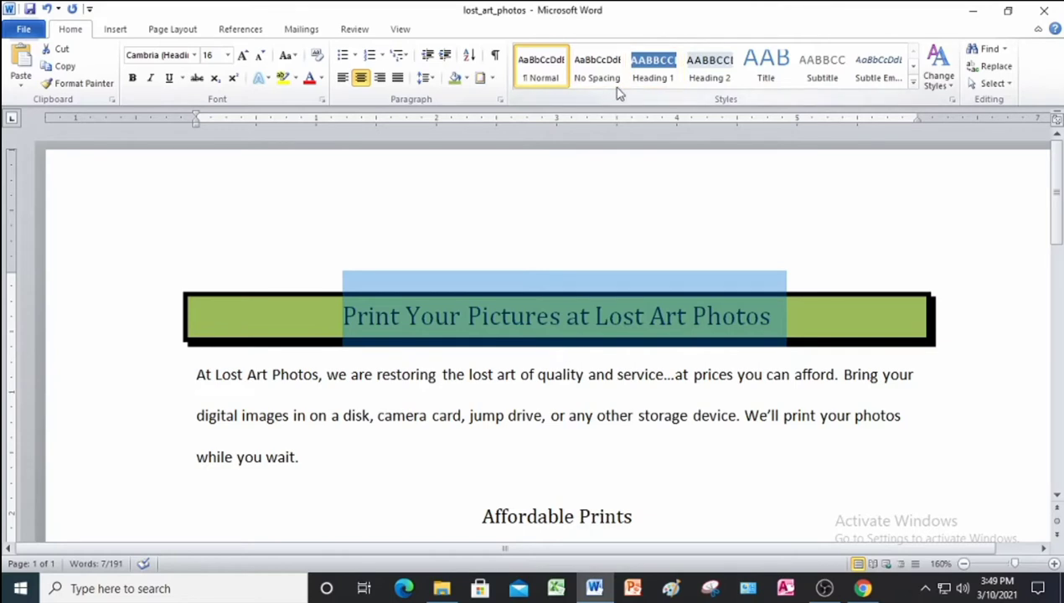
Turn on Show/Hide ¶ and set the first body paragraph's line spacing to 1.0.
scroll(549, 208, "down", 1)
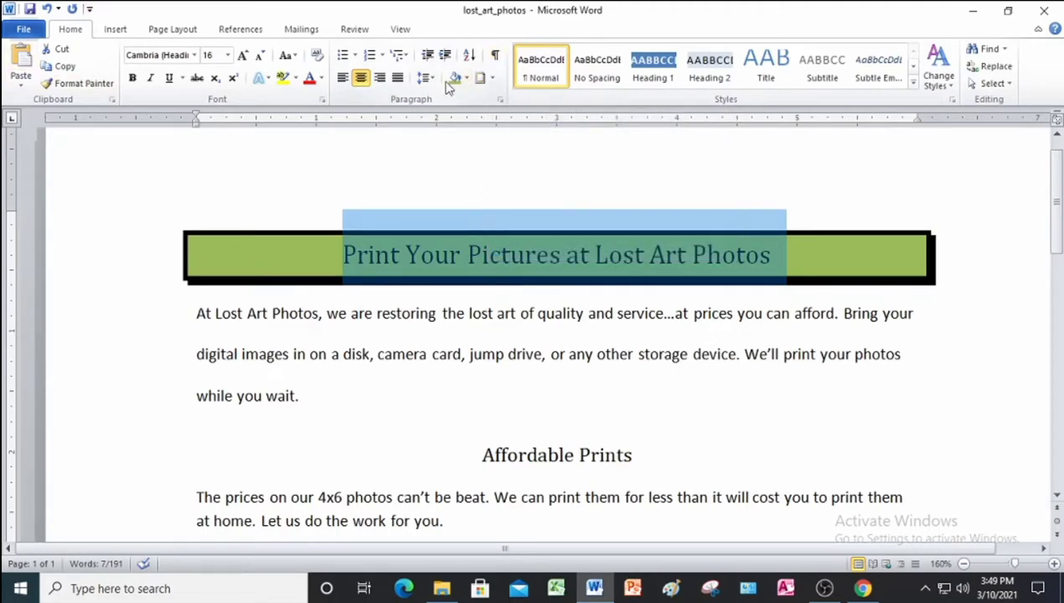
left_click(495, 55)
scroll(506, 421, "down", 1)
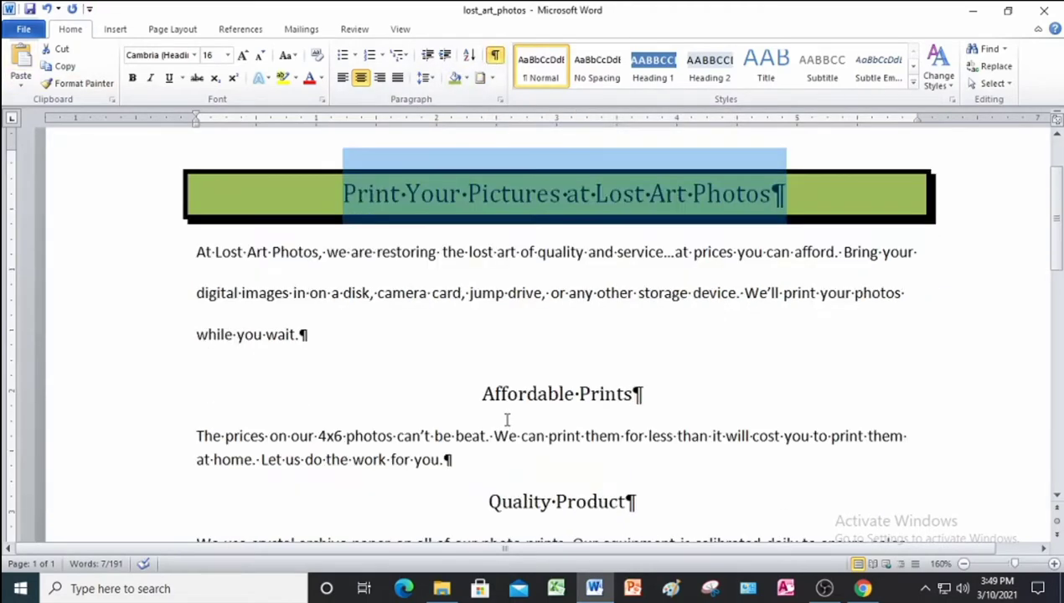
left_click_drag(147, 253, 156, 334)
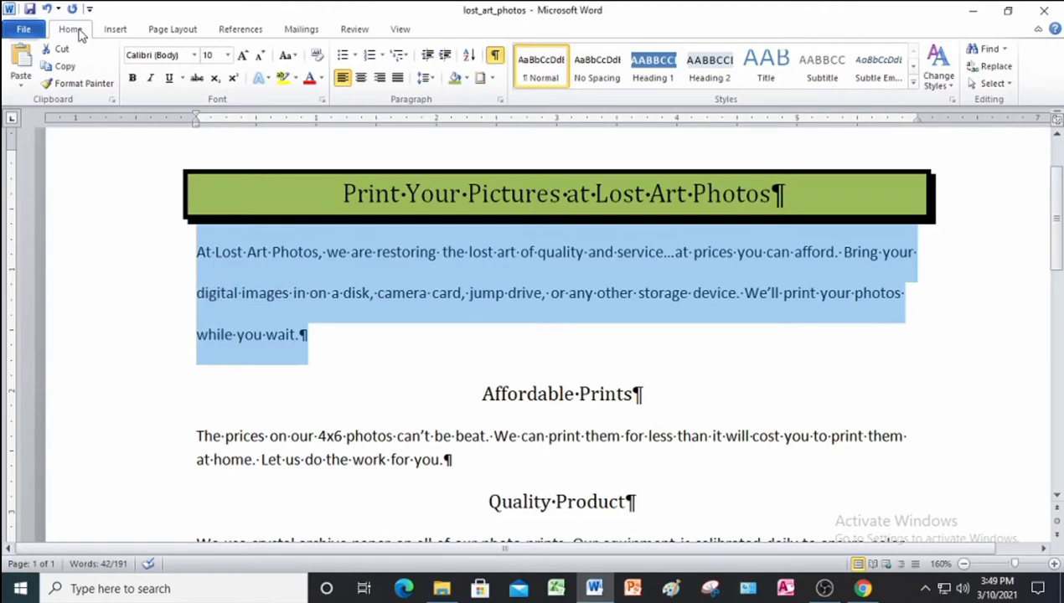
left_click(433, 80)
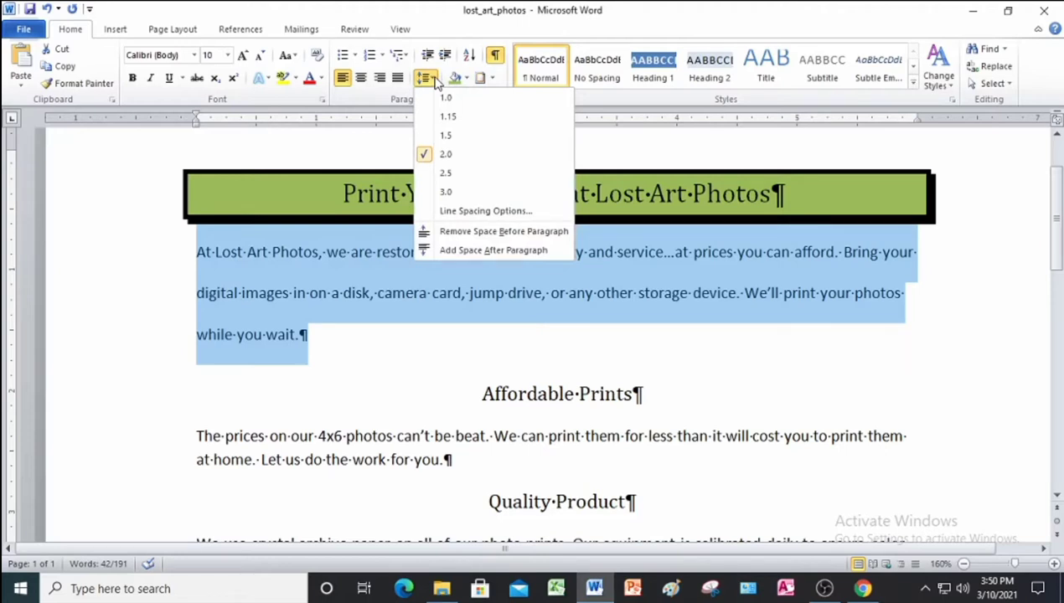
left_click(445, 97)
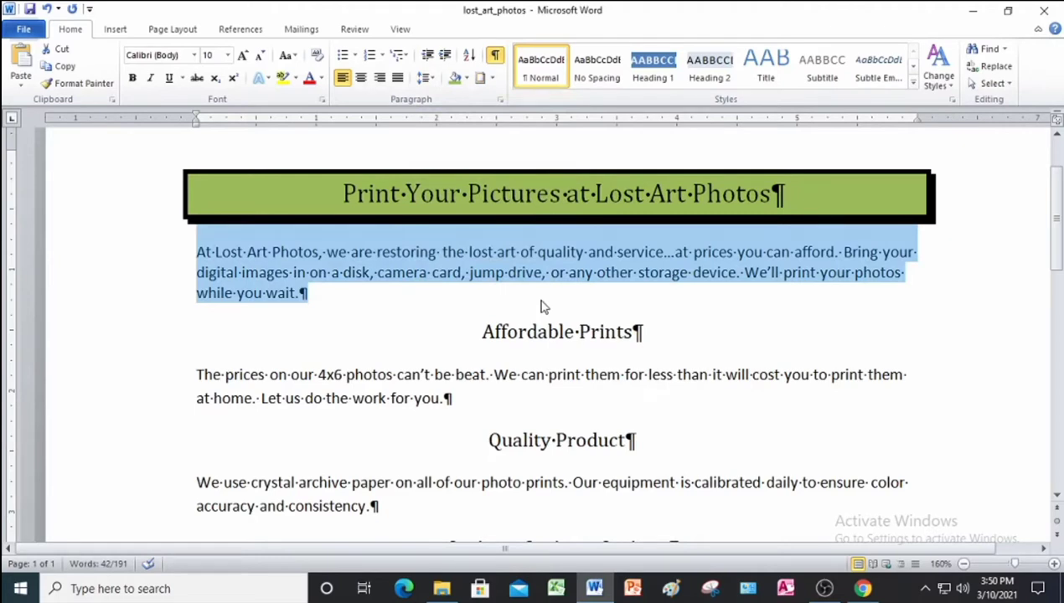
Apply an Outside Borders box to the Affordable Prints heading.
left_click(67, 343)
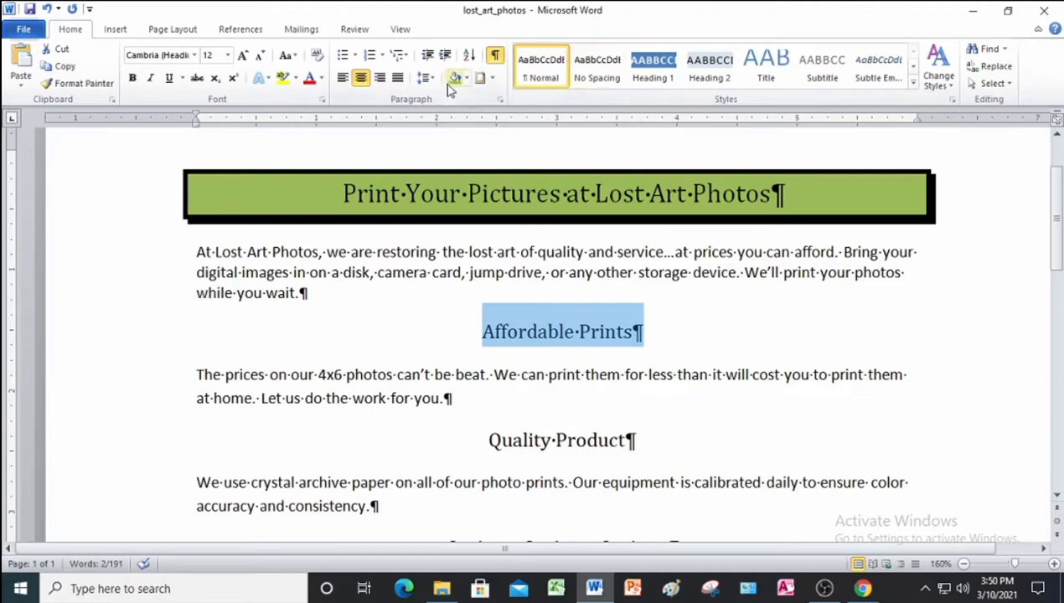
left_click(493, 81)
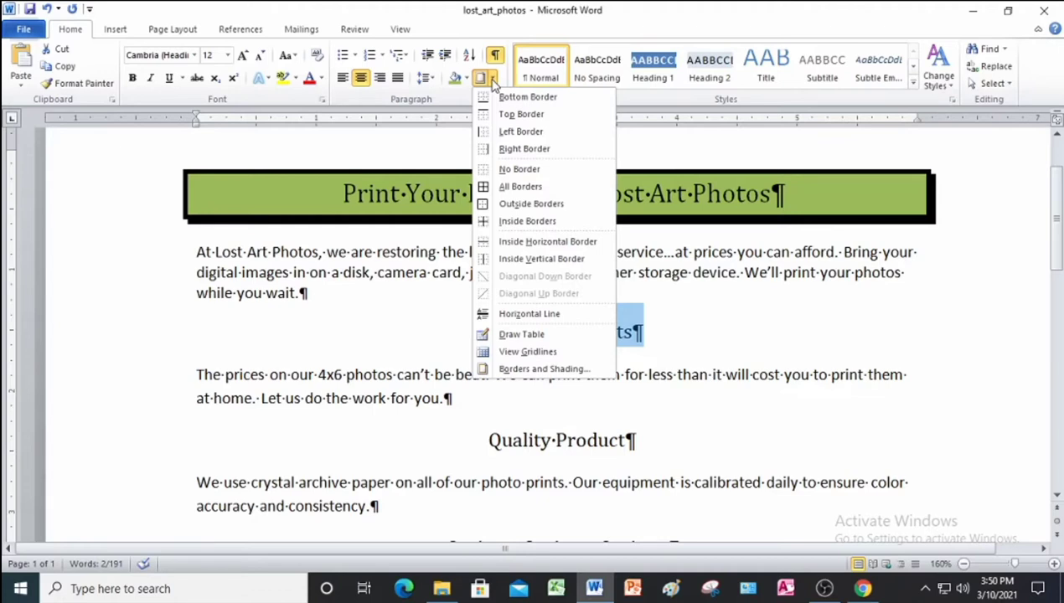
left_click(533, 203)
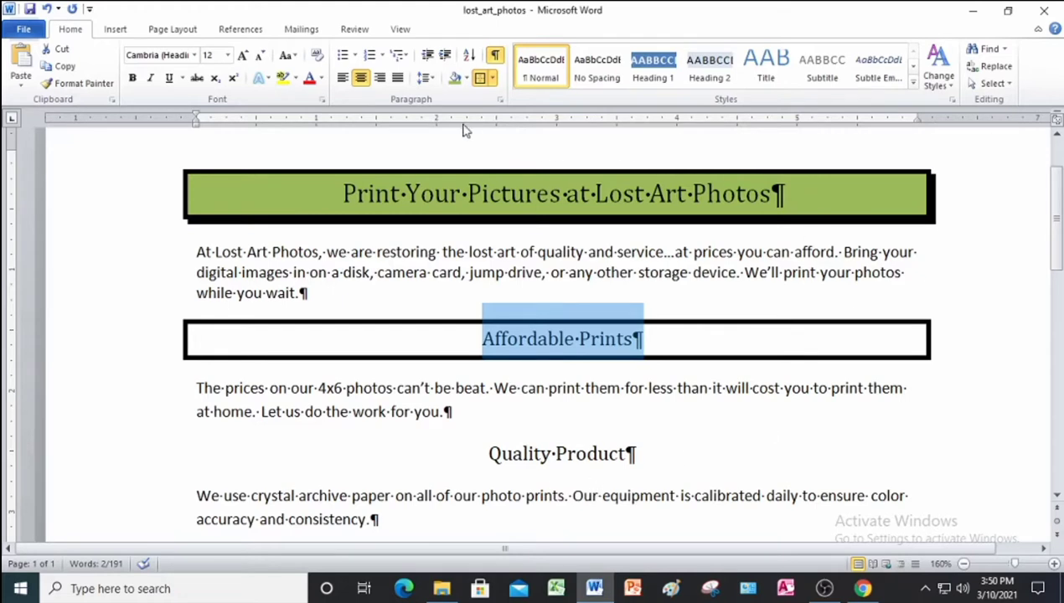
Shade the boxed Affordable Prints heading Olive Green, Accent 3, Lighter 40%.
left_click(466, 79)
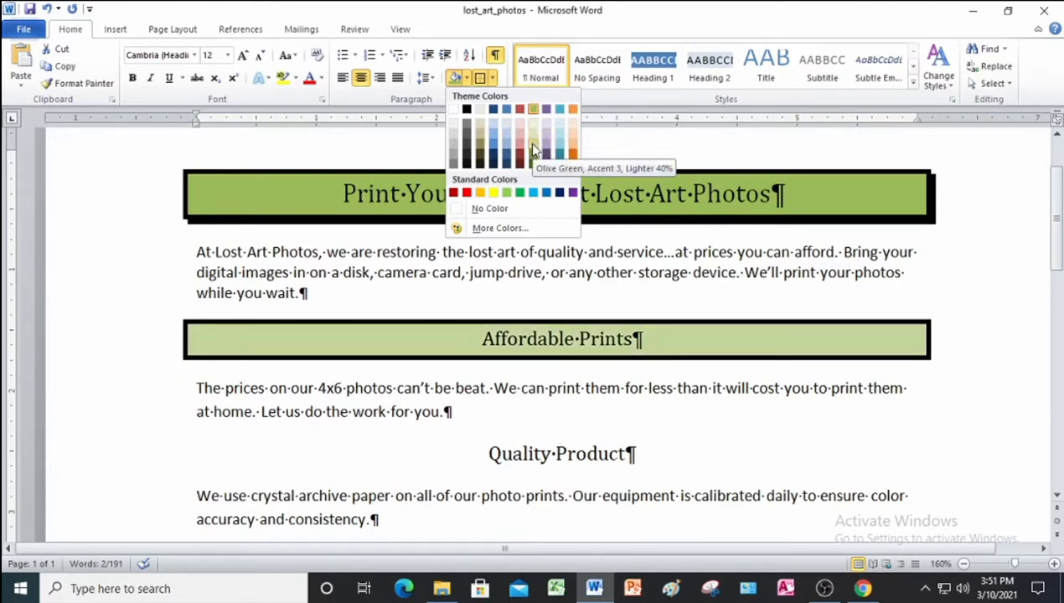
left_click(533, 151)
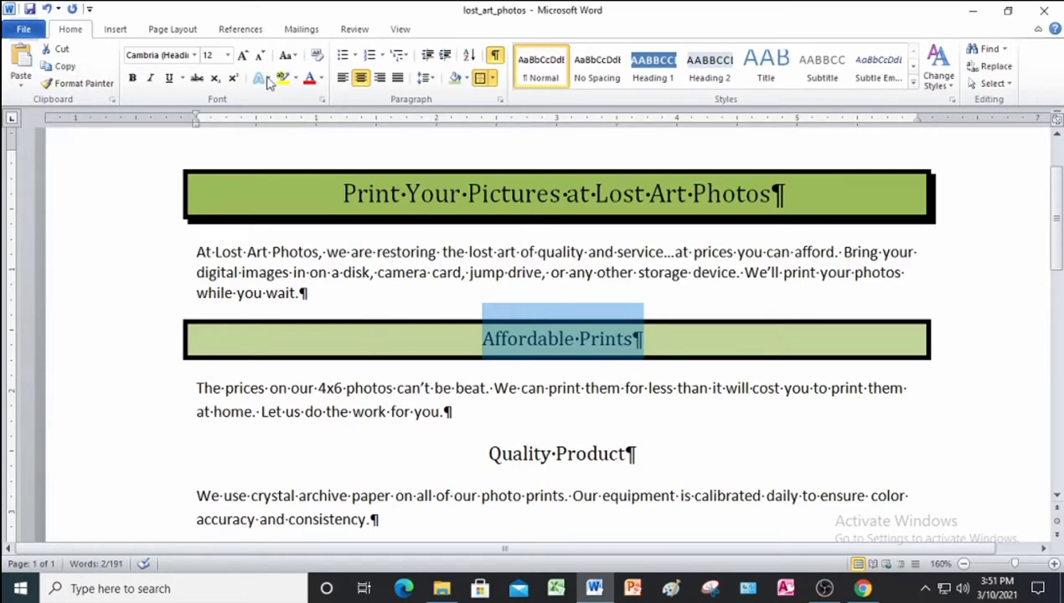
Format Paint the heading style onto Quality Product, Options, Options, Options and Satisfaction Guaranteed.
left_click(69, 85)
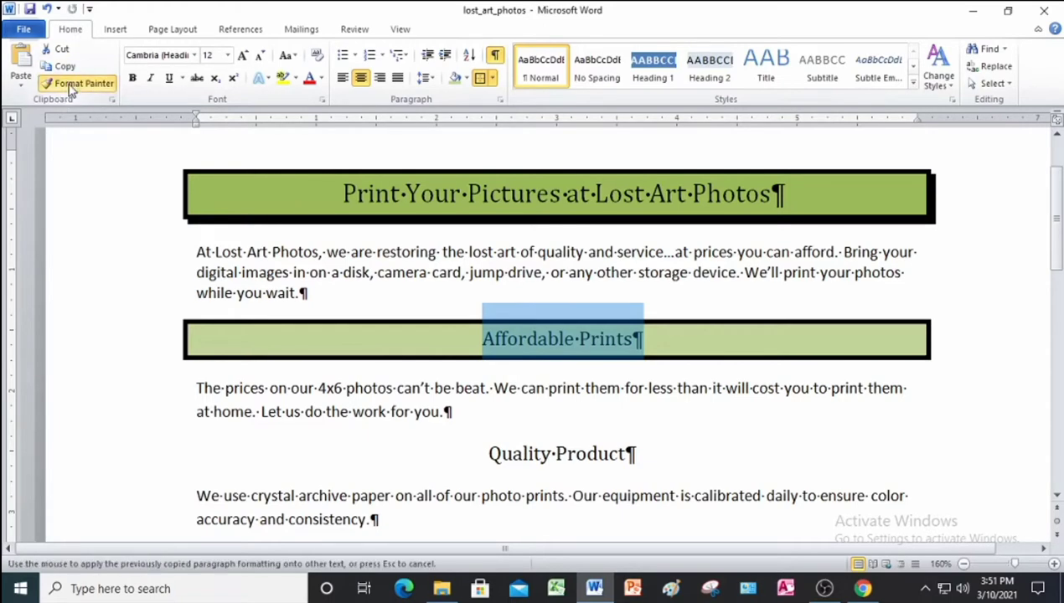
scroll(260, 352, "down", 2)
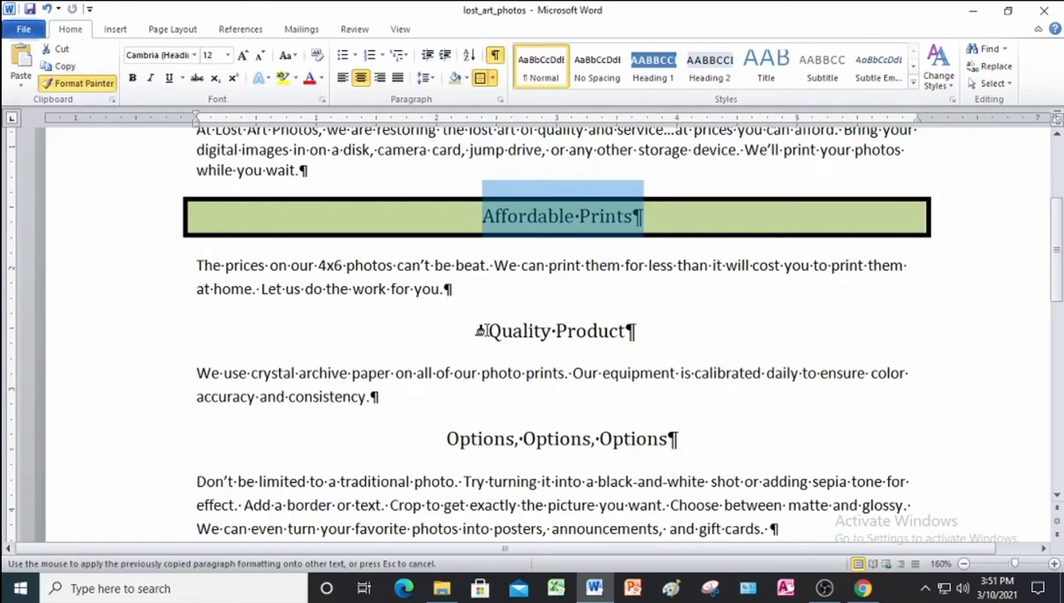
left_click_drag(479, 330, 605, 333)
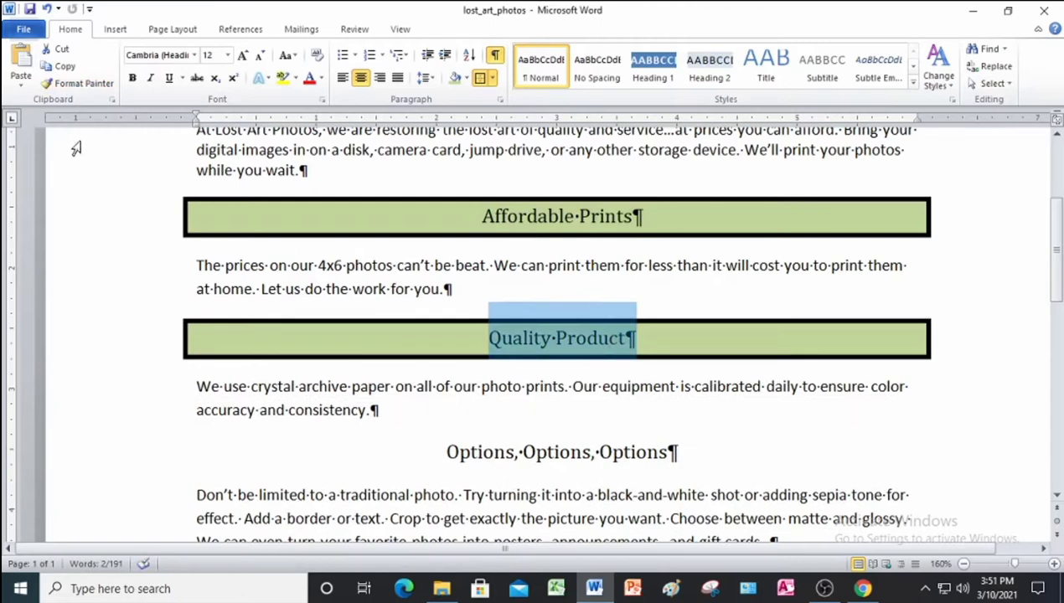
scroll(492, 430, "down", 3)
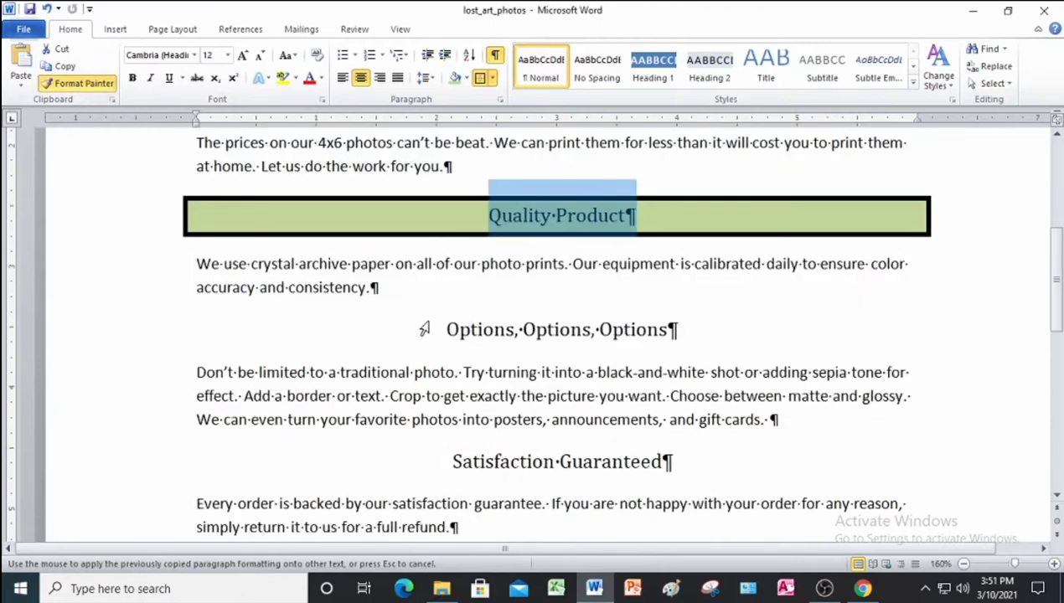
mouse_move(437, 326)
left_mouse_down()
mouse_move(566, 347)
mouse_move(646, 347)
mouse_move(672, 332)
left_mouse_up()
scroll(528, 323, "down", 1)
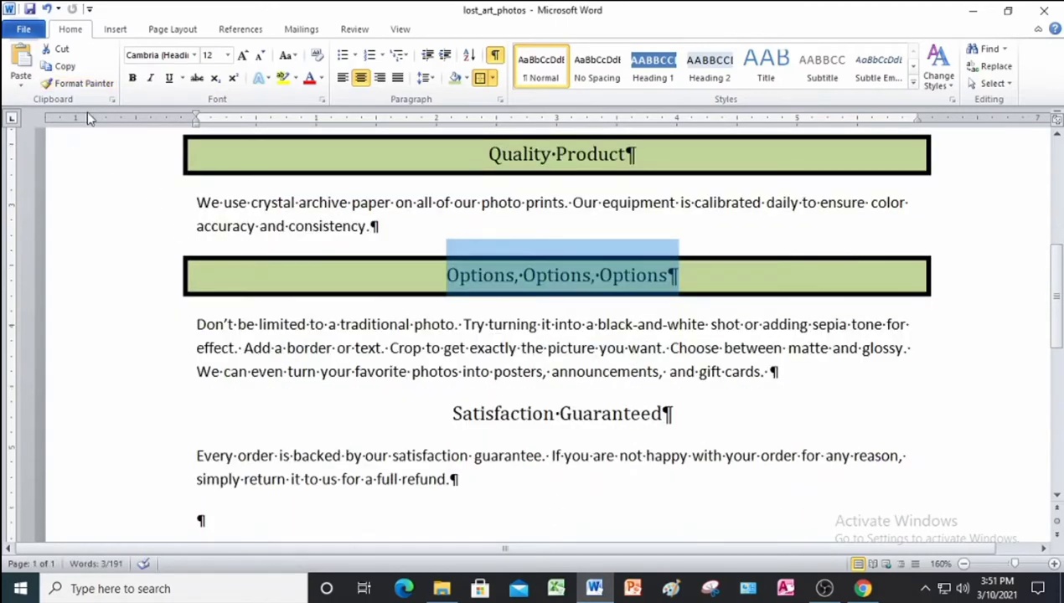
left_click(81, 83)
mouse_move(450, 413)
left_mouse_down()
mouse_move(670, 413)
mouse_move(665, 404)
left_mouse_up()
scroll(667, 407, "down", 2)
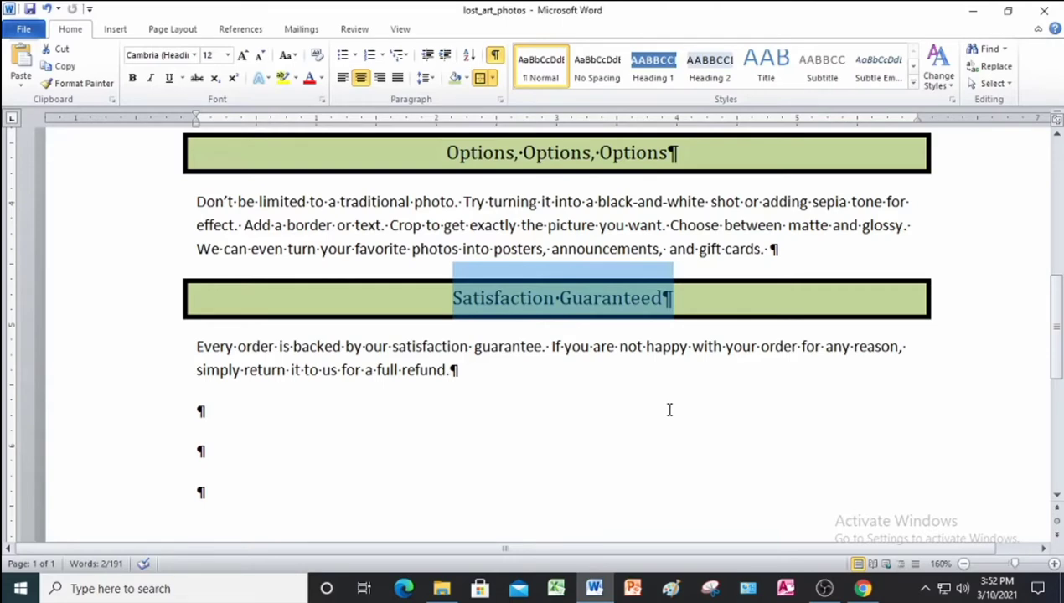
Hide formatting marks, then save and close lost_art_photos.
scroll(665, 401, "up", 8)
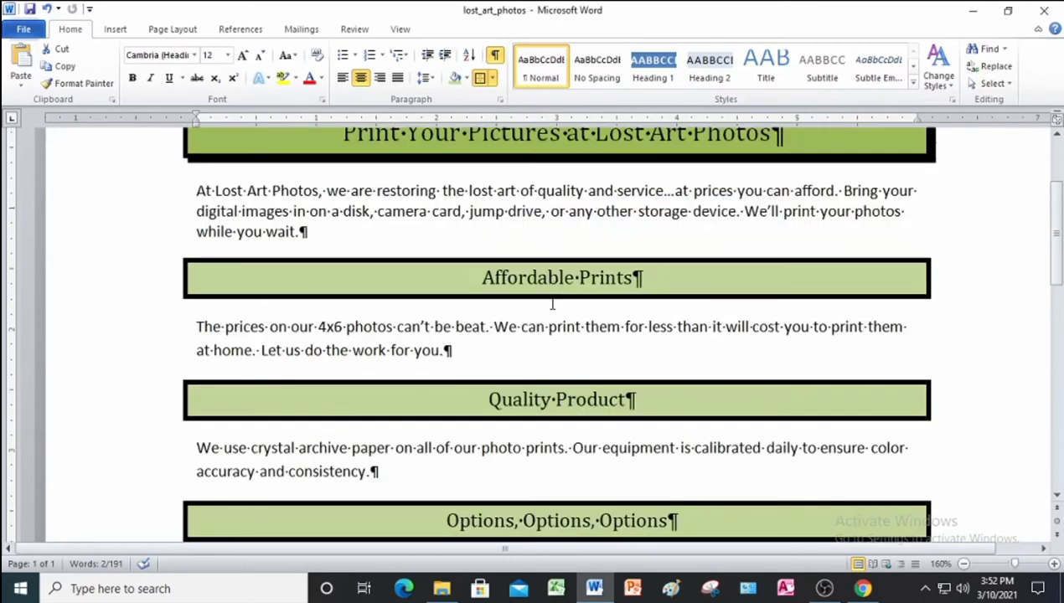
scroll(541, 329, "up", 3)
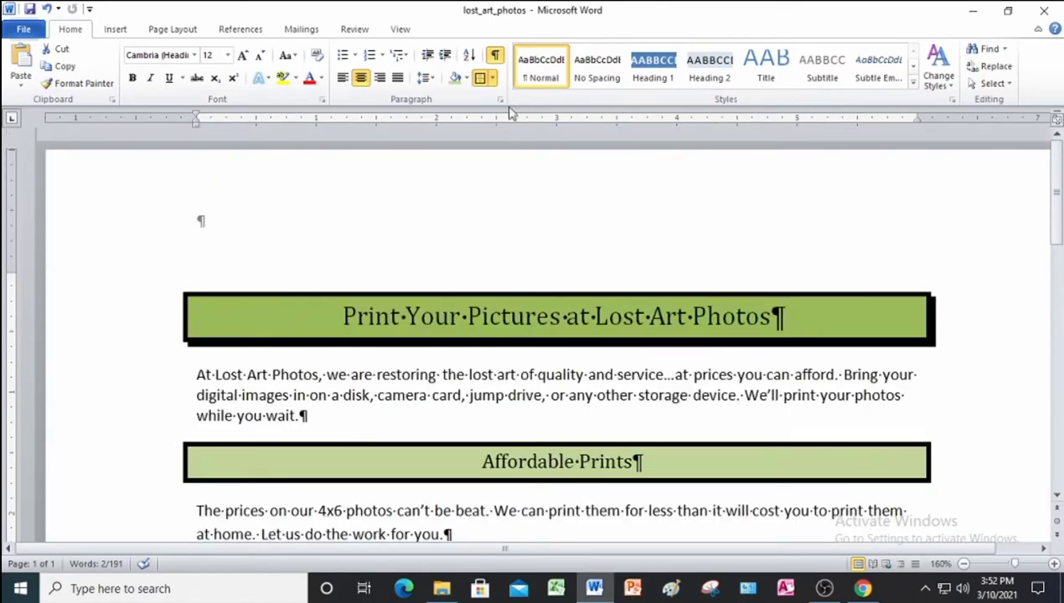
left_click(496, 62)
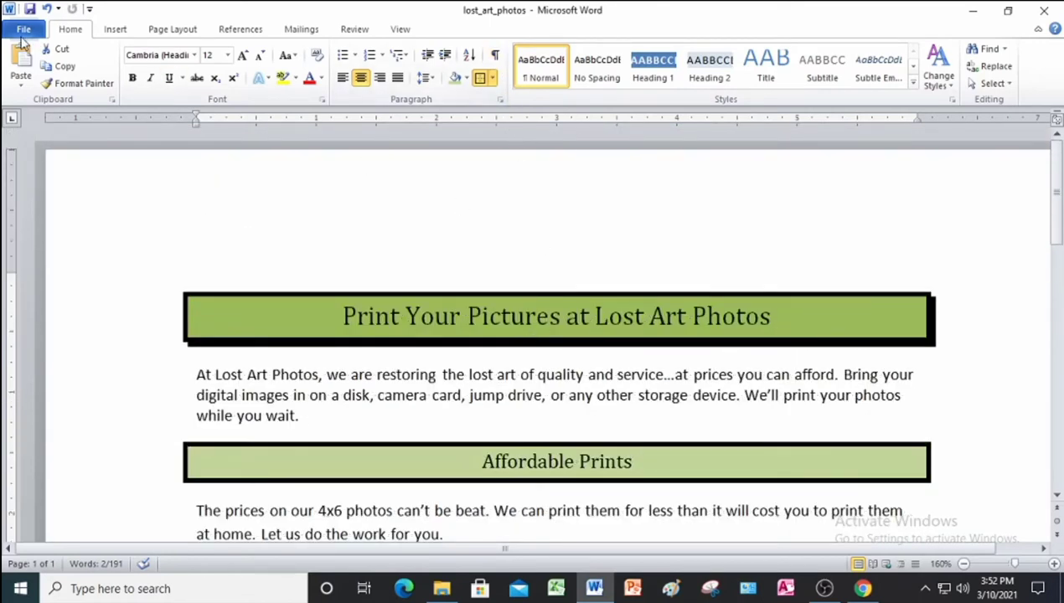
left_click(29, 10)
left_click(1047, 12)
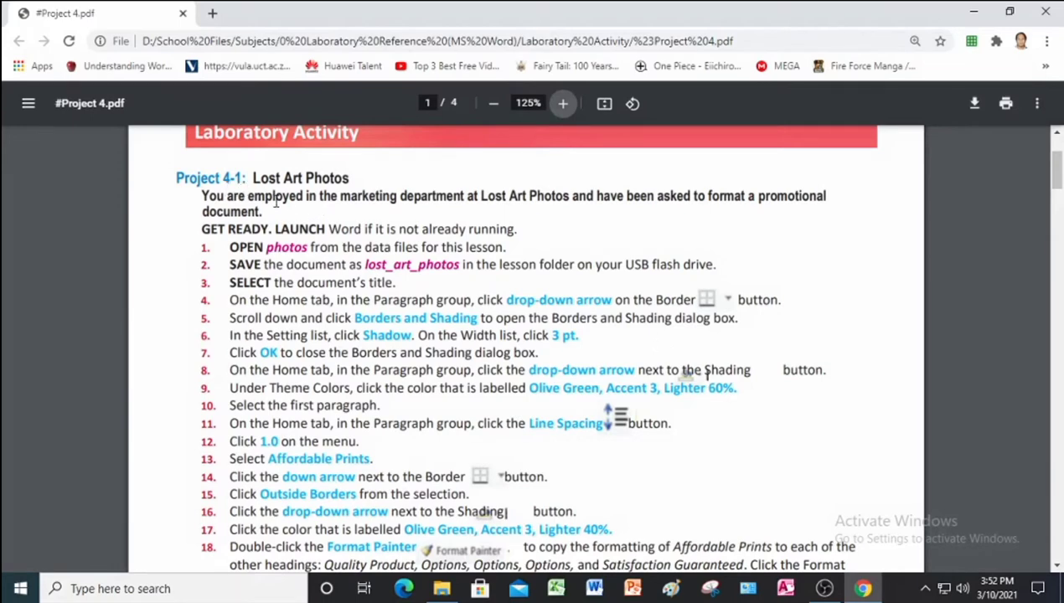
Read the Project 4-2 steps in the PDF and bring Word back up.
scroll(404, 287, "down", 7)
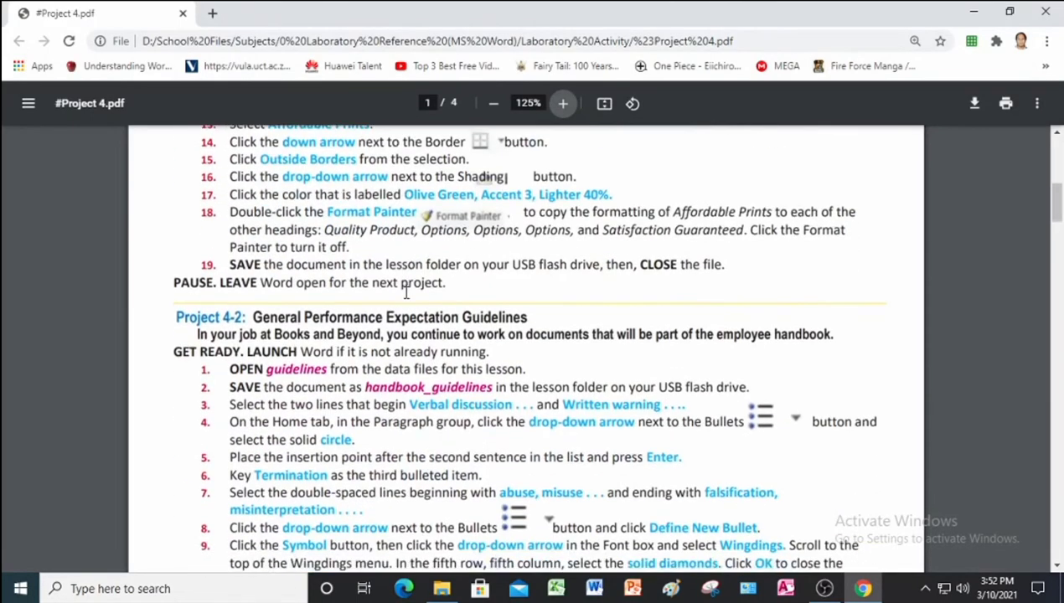
scroll(407, 292, "up", 3)
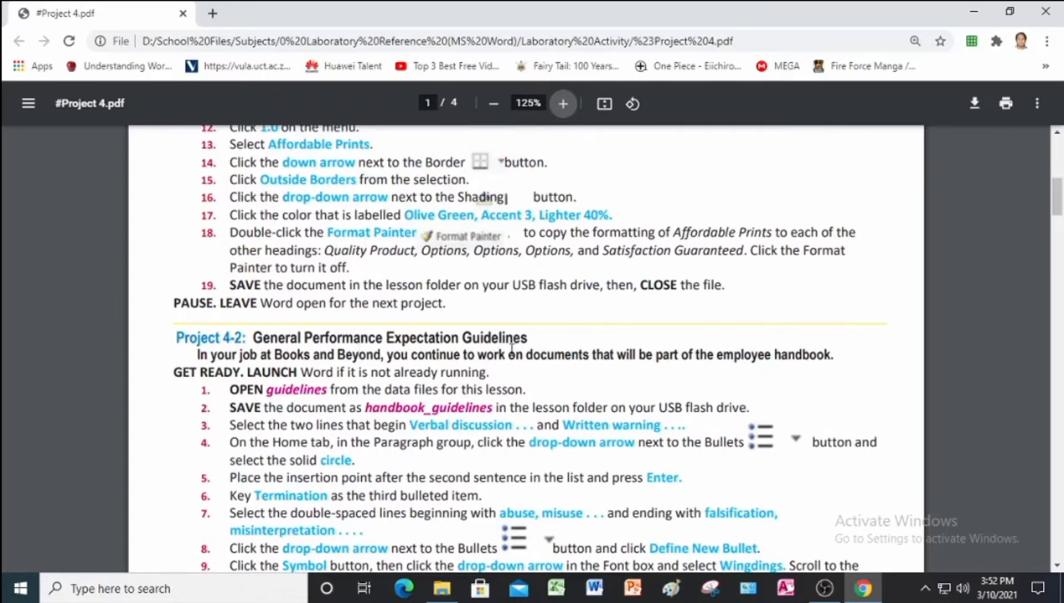
scroll(507, 349, "down", 1)
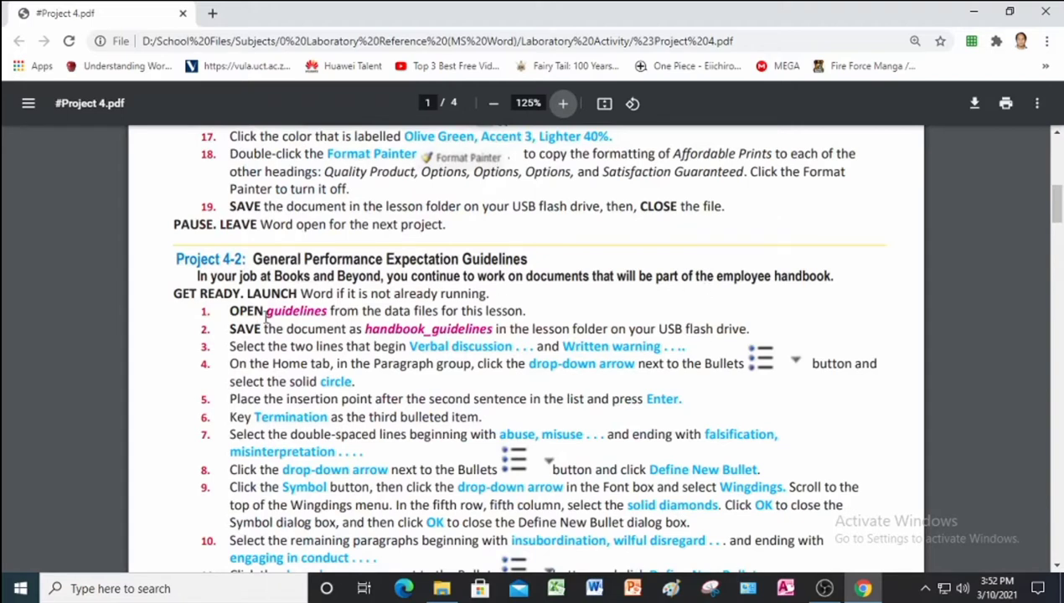
left_click(603, 590)
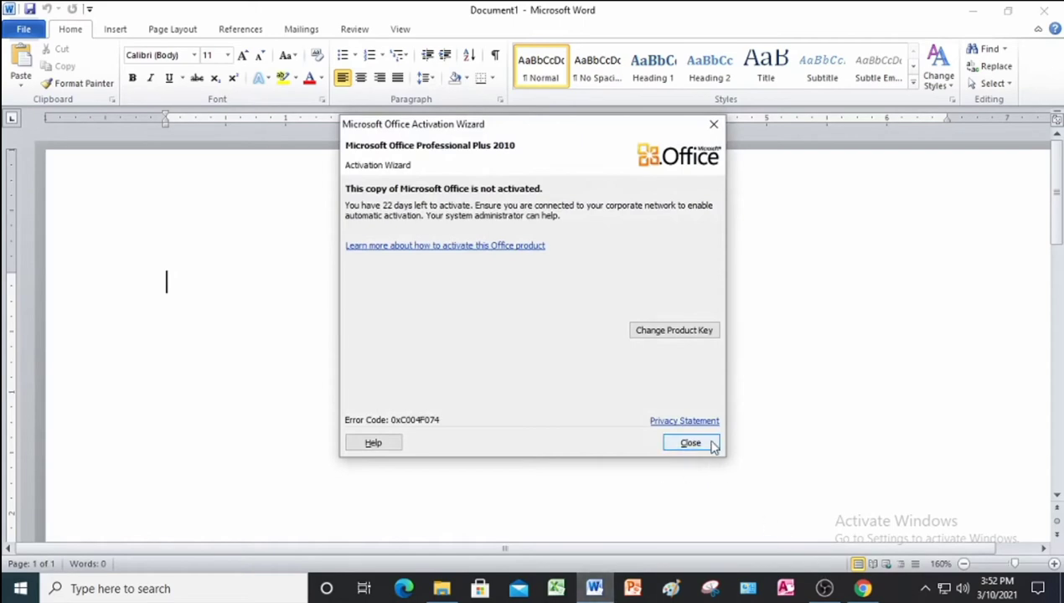
Dismiss the activation notice and browse to the Project 4 Data Files folder.
left_click(708, 439)
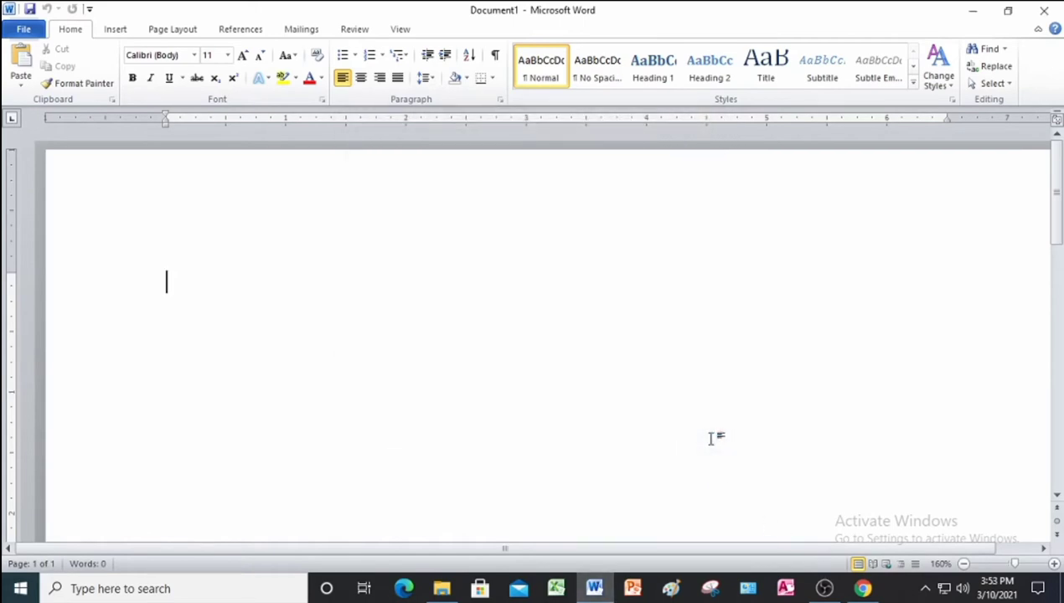
left_click(21, 30)
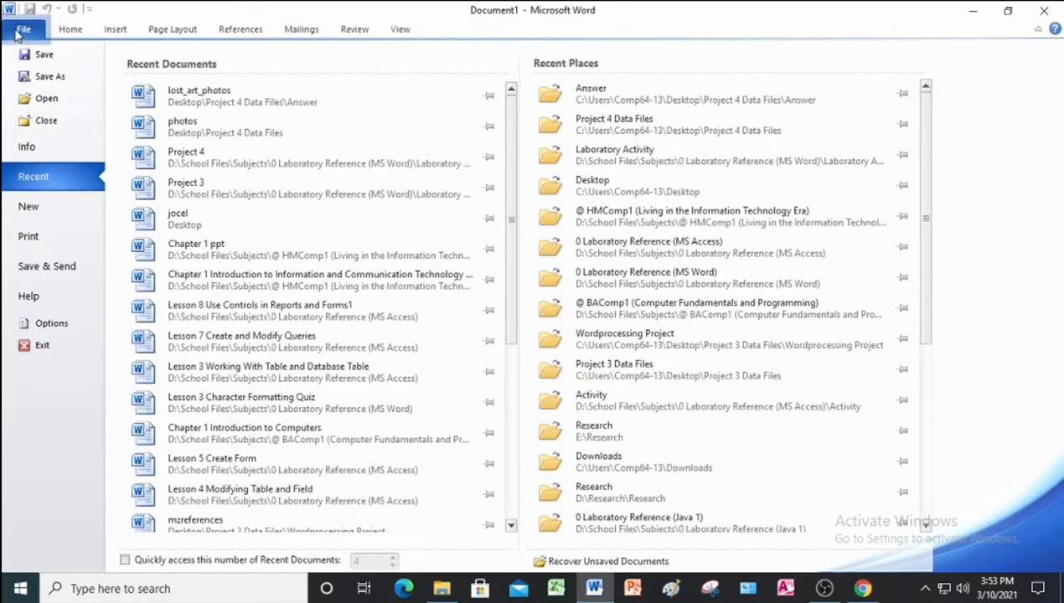
left_click(46, 100)
scroll(50, 109, "up", 2)
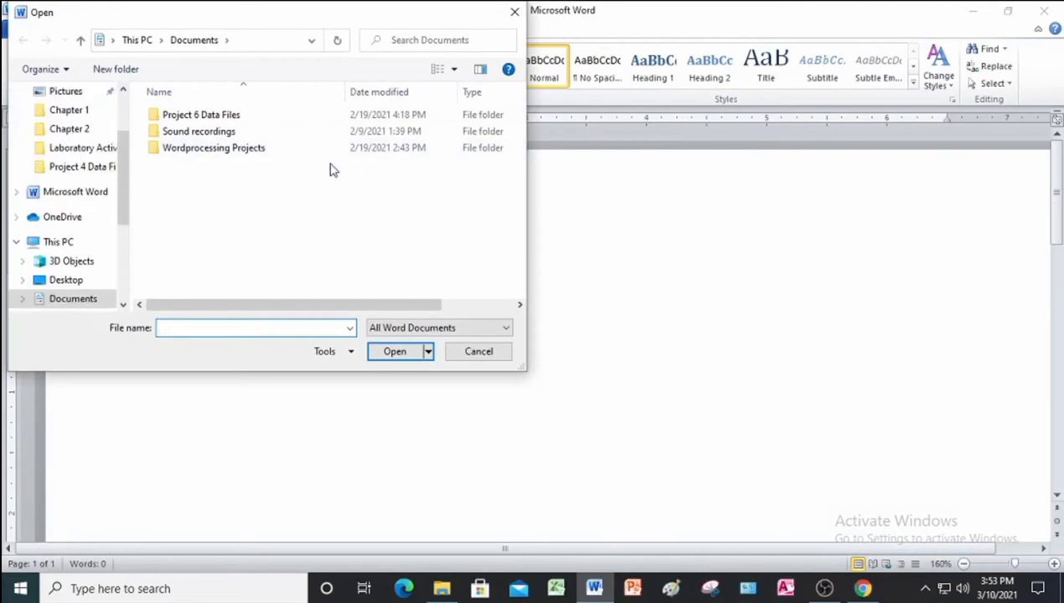
left_click(97, 166)
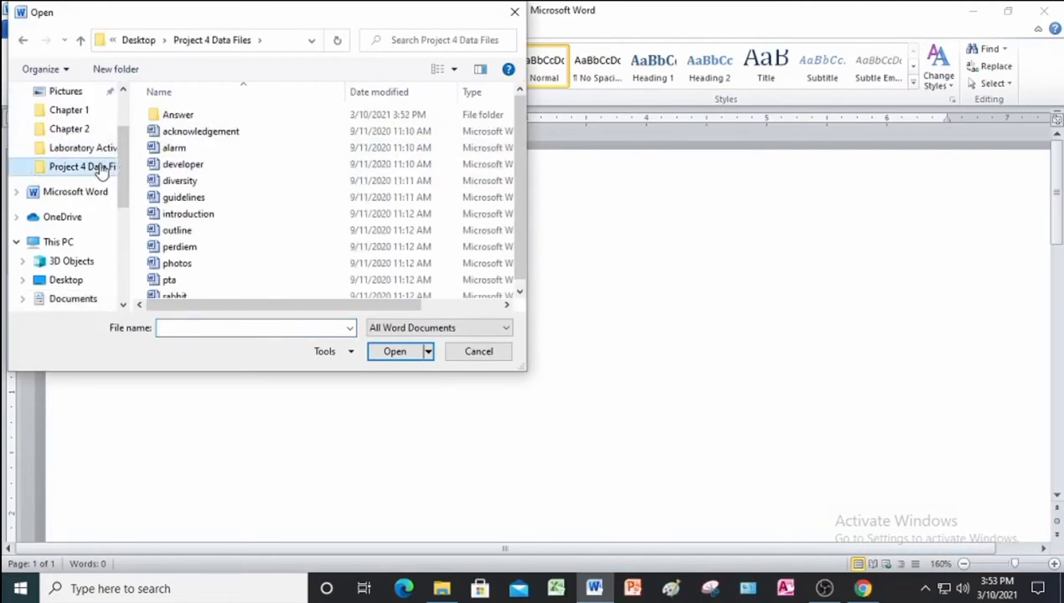
Open the guidelines document and enable editing.
left_click(214, 205)
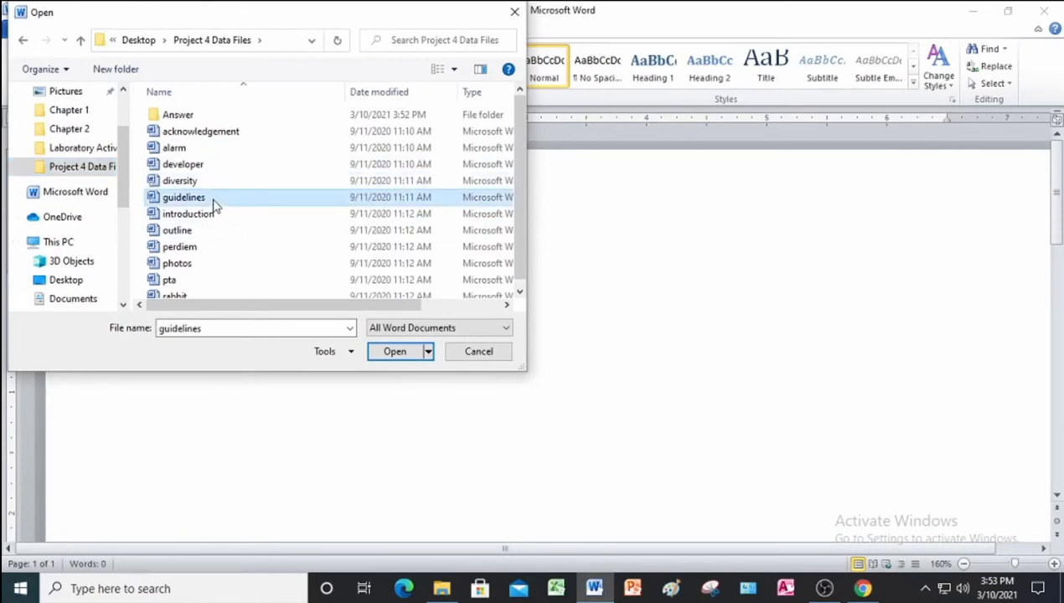
left_click(392, 351)
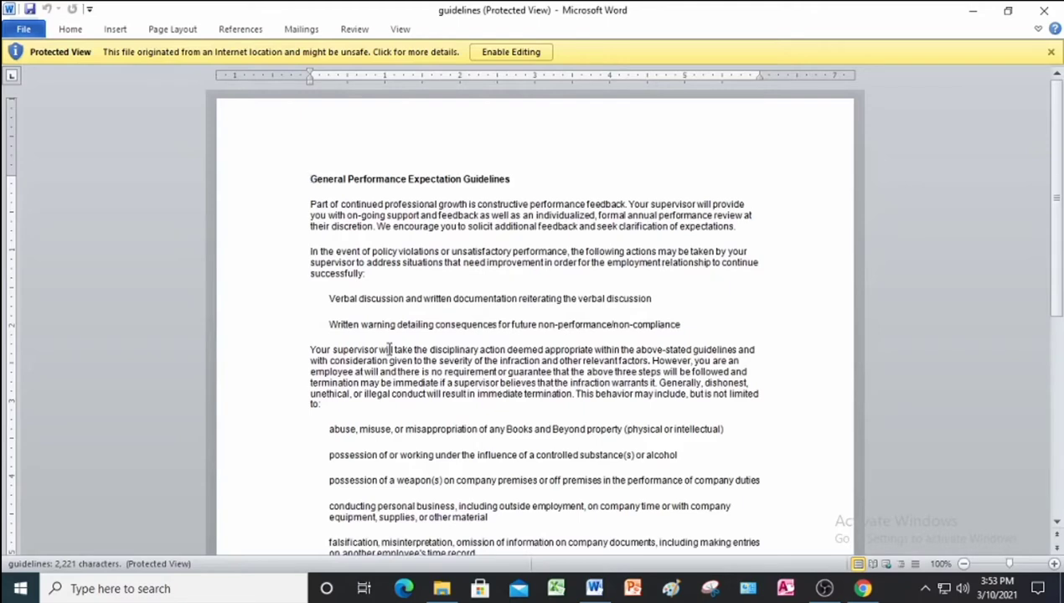
left_click(526, 54)
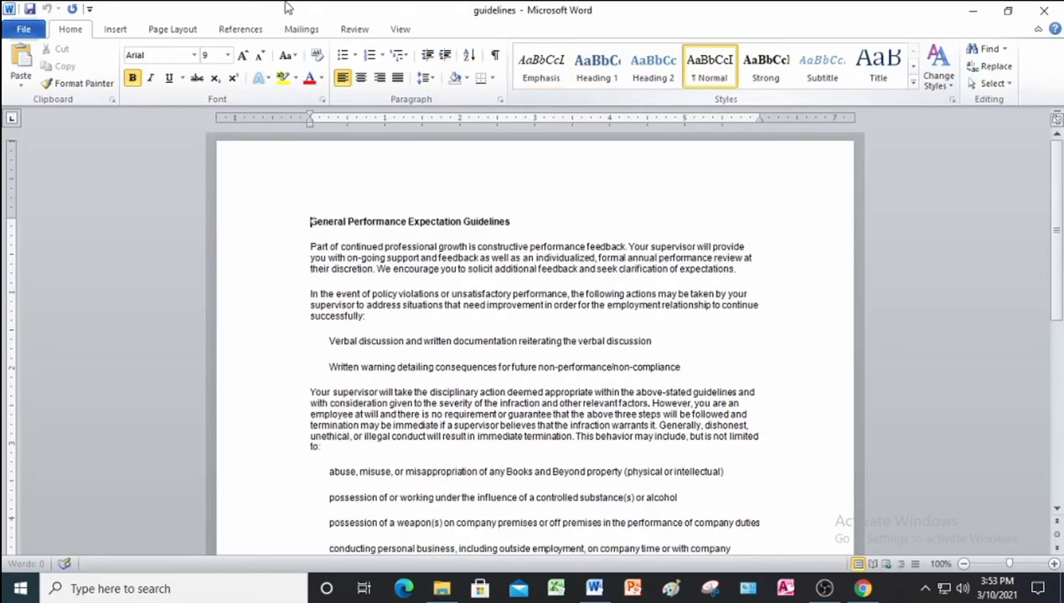
Prefix the file name with 'handbook' and save it as handbook_guidelines in the Answer folder.
left_click(23, 32)
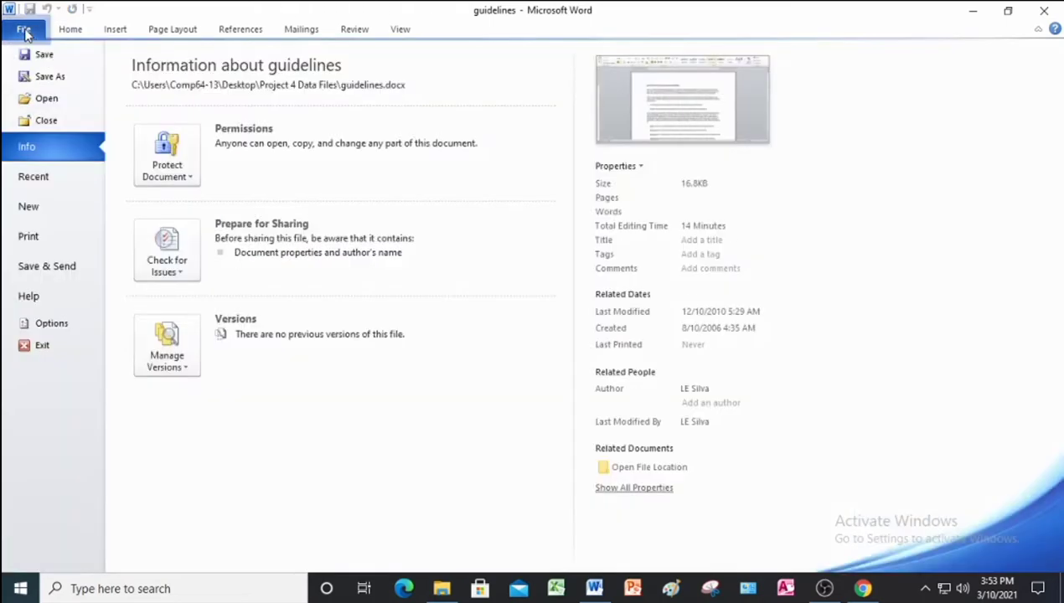
left_click(57, 77)
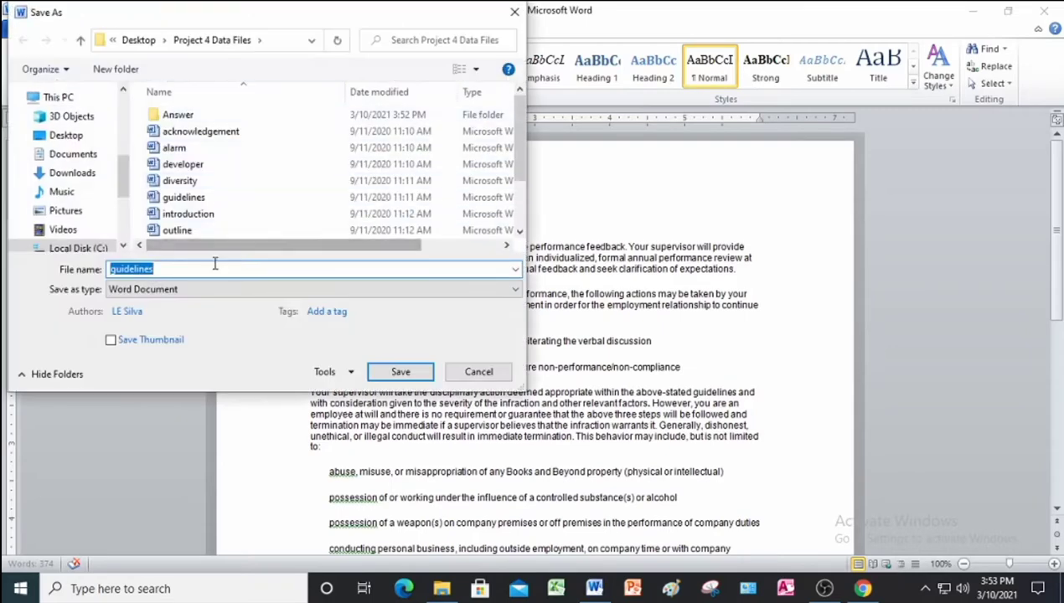
left_click(199, 271)
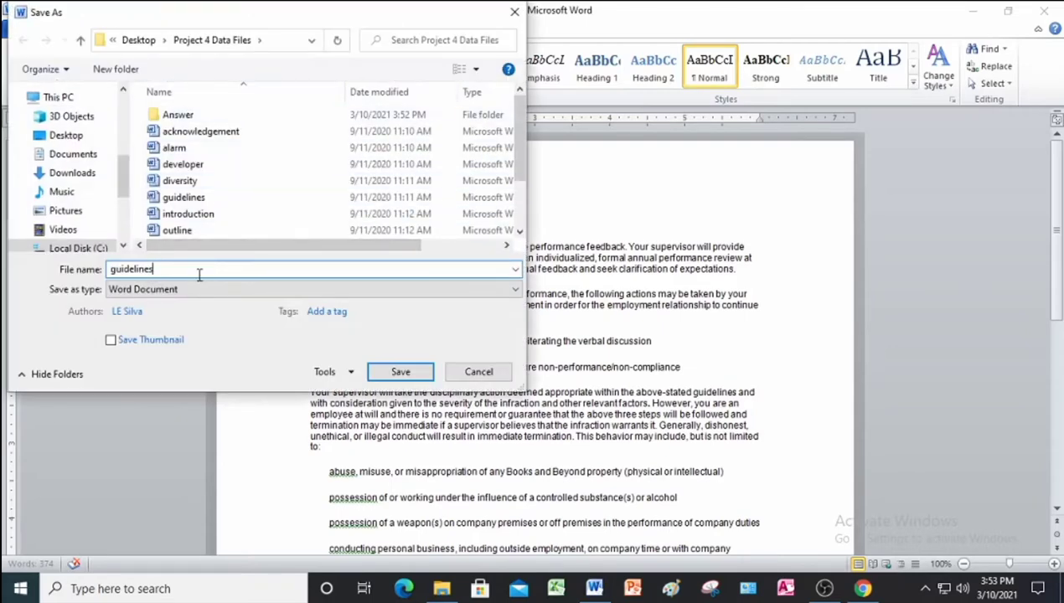
key("Left")
key("Left")
key("Left")
key("Left")
key("Left")
key("Left")
key("Left")
key("Left")
key("Left")
key("Left")
type("handbook")
double_click(174, 117)
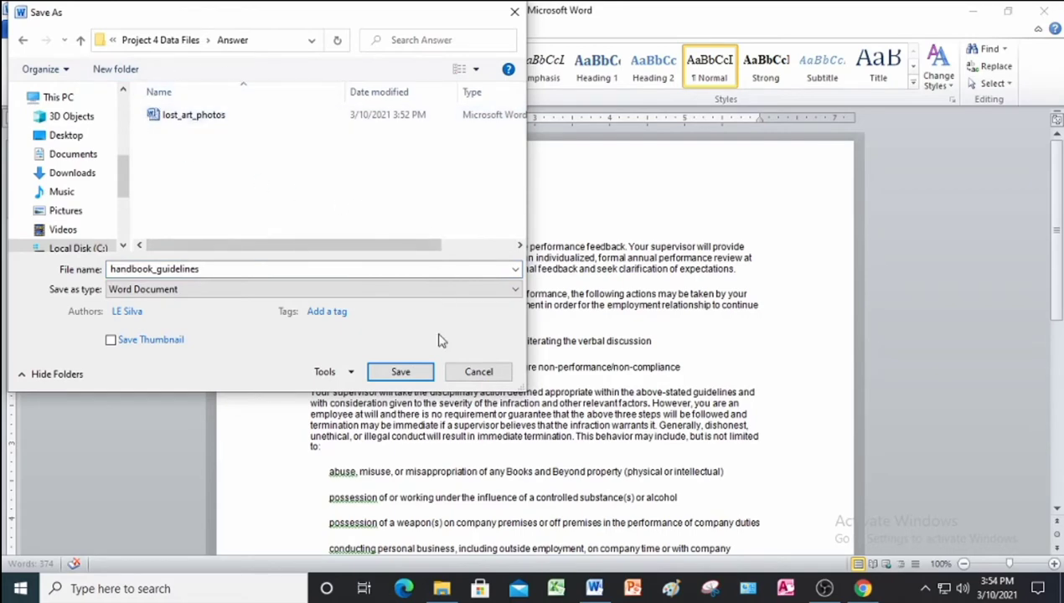
left_click(422, 373)
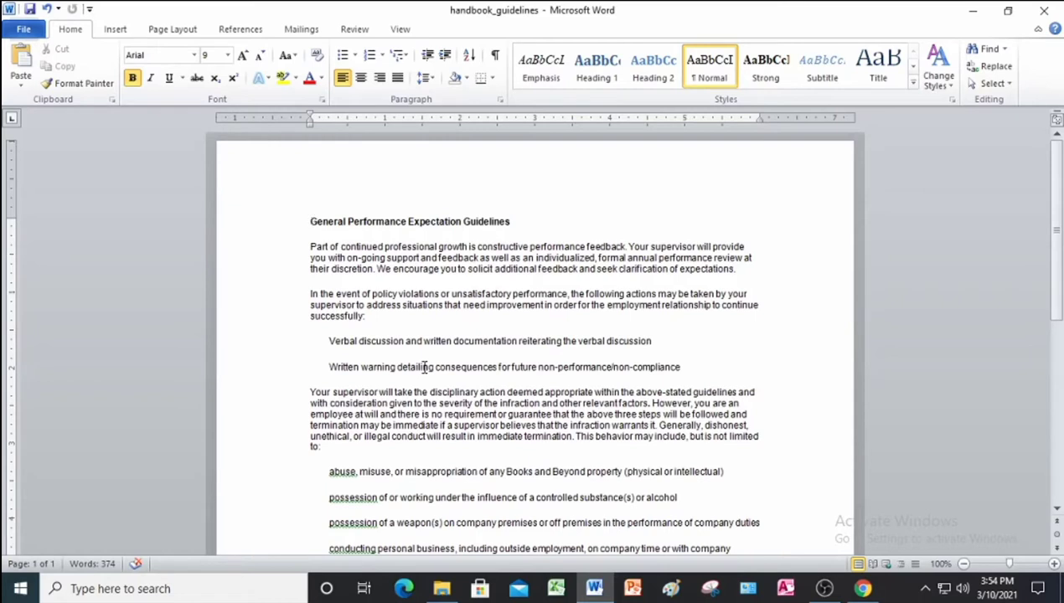
Apply round bullets to the Verbal discussion and Written warning lines.
left_click(226, 344)
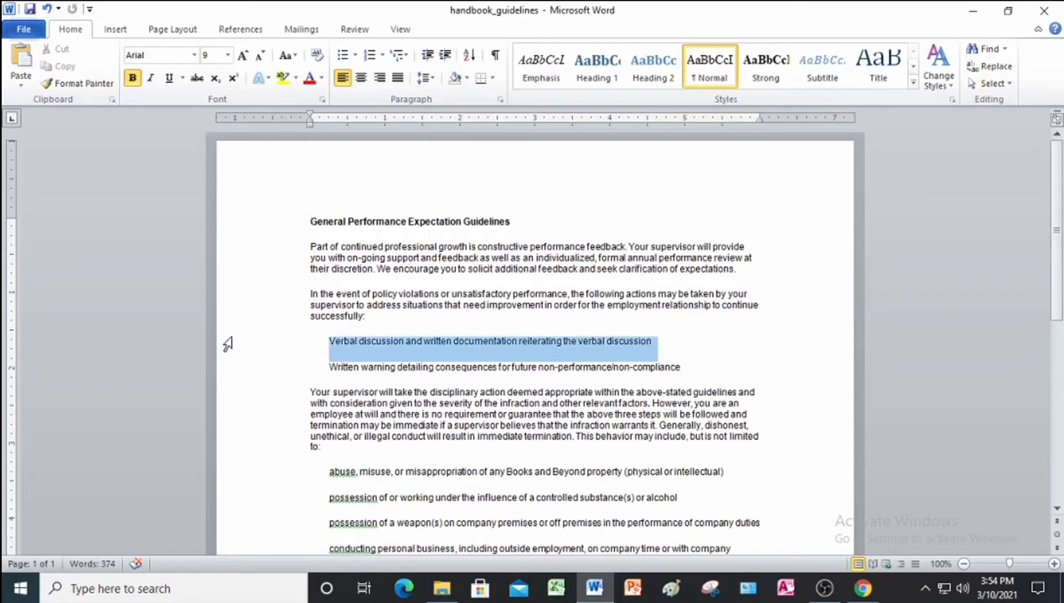
left_click_drag(226, 343, 226, 371)
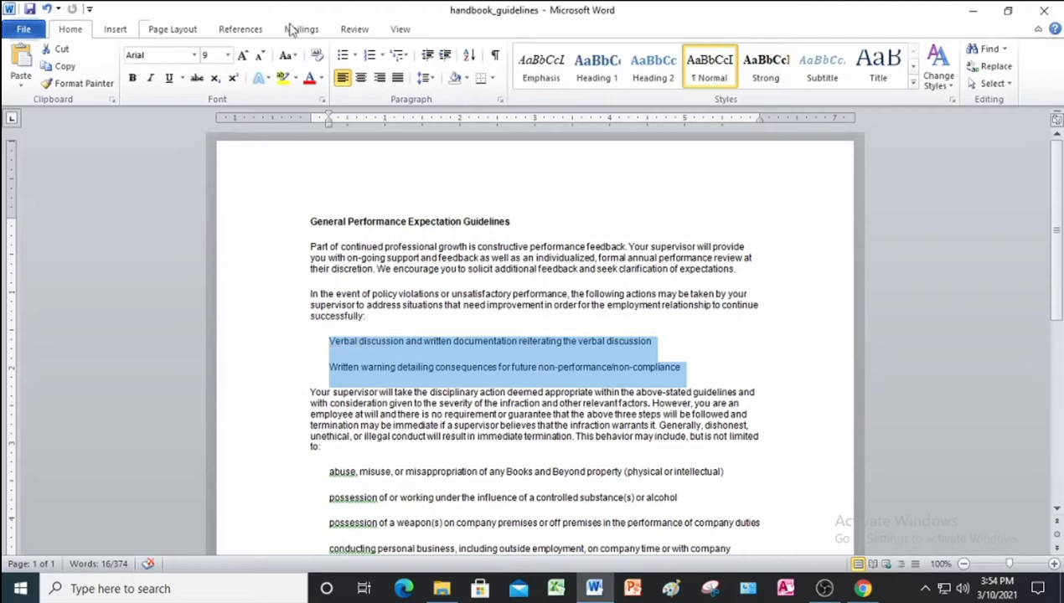
left_click(355, 56)
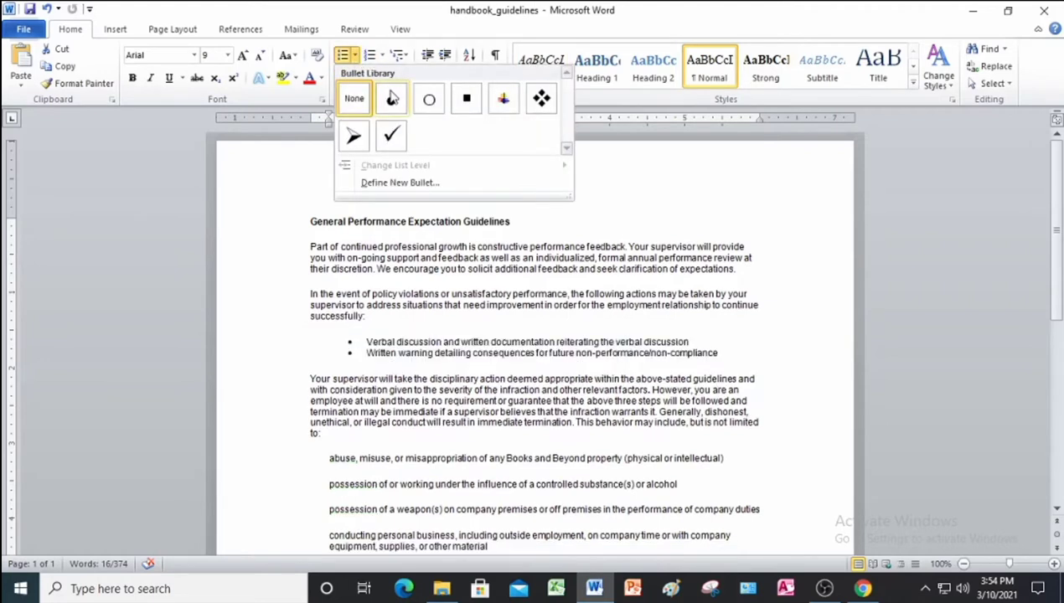
left_click(392, 99)
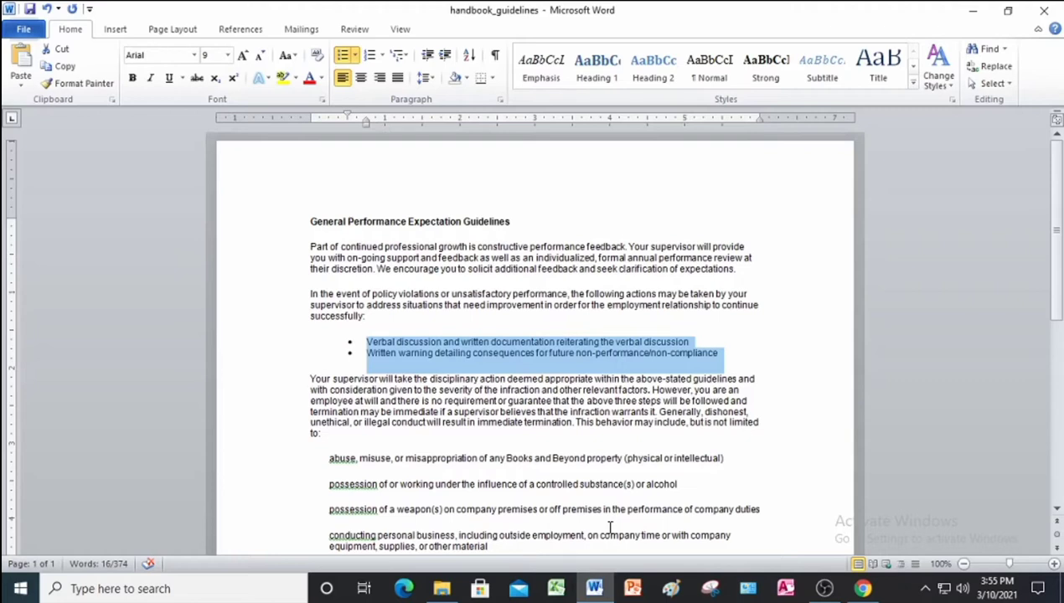
scroll(487, 404, "down", 1)
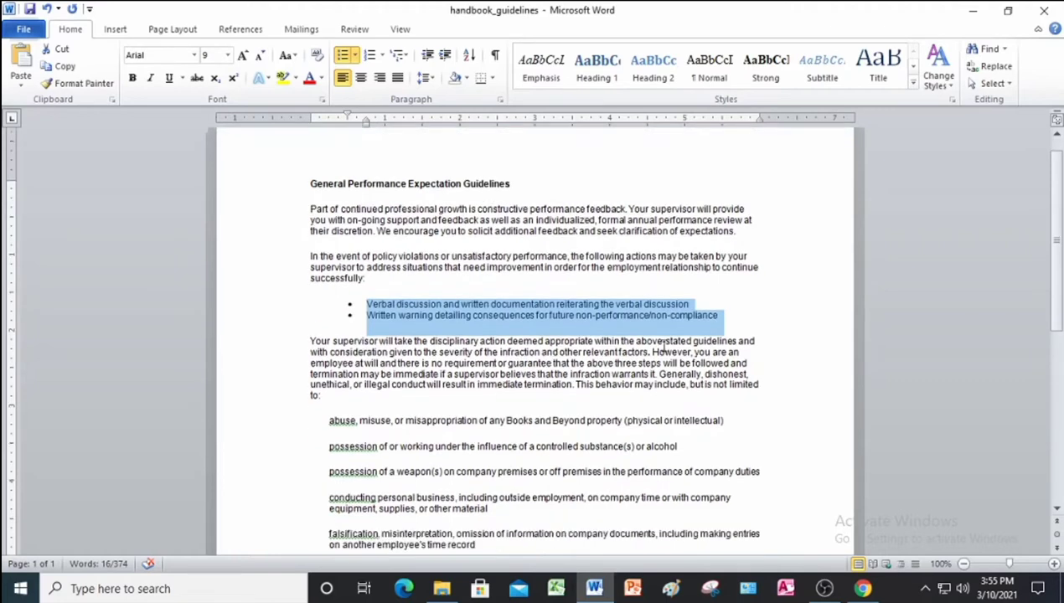
left_click(719, 318)
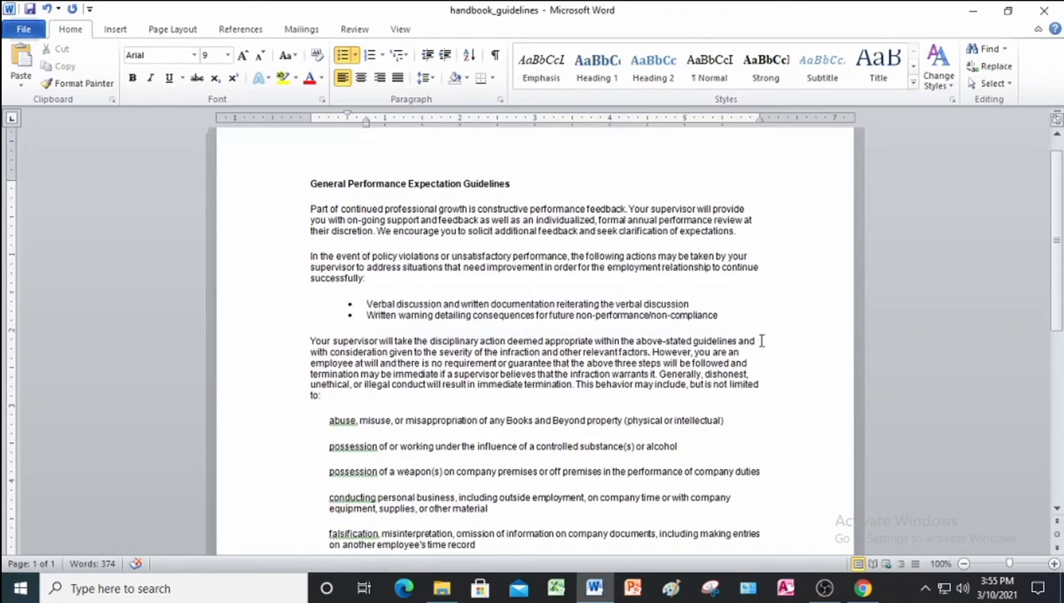
Add a third bullet reading 'Termination' after Written warning.
key("Return")
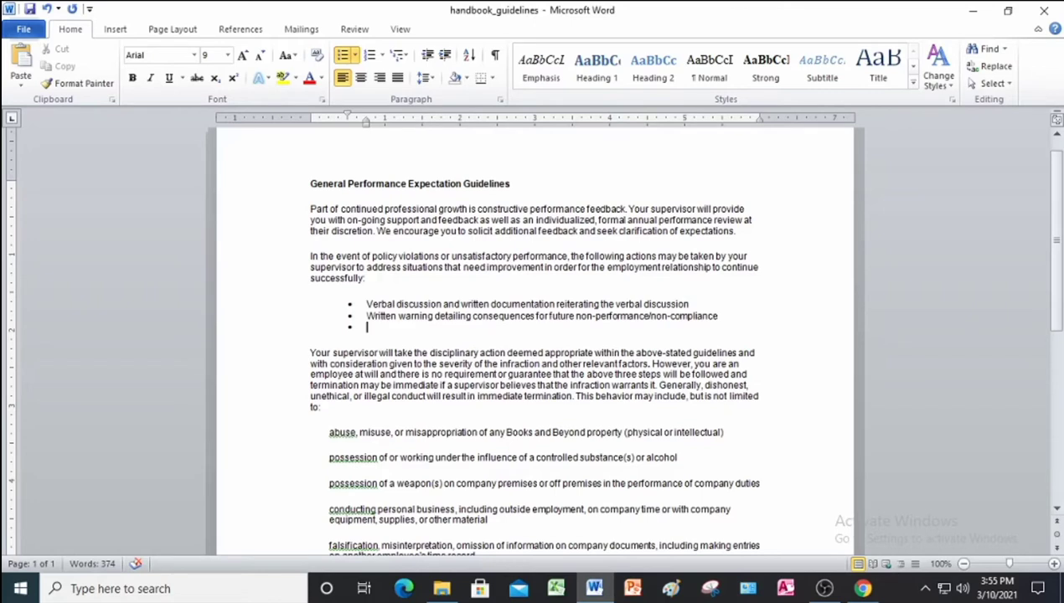
type("Terminat")
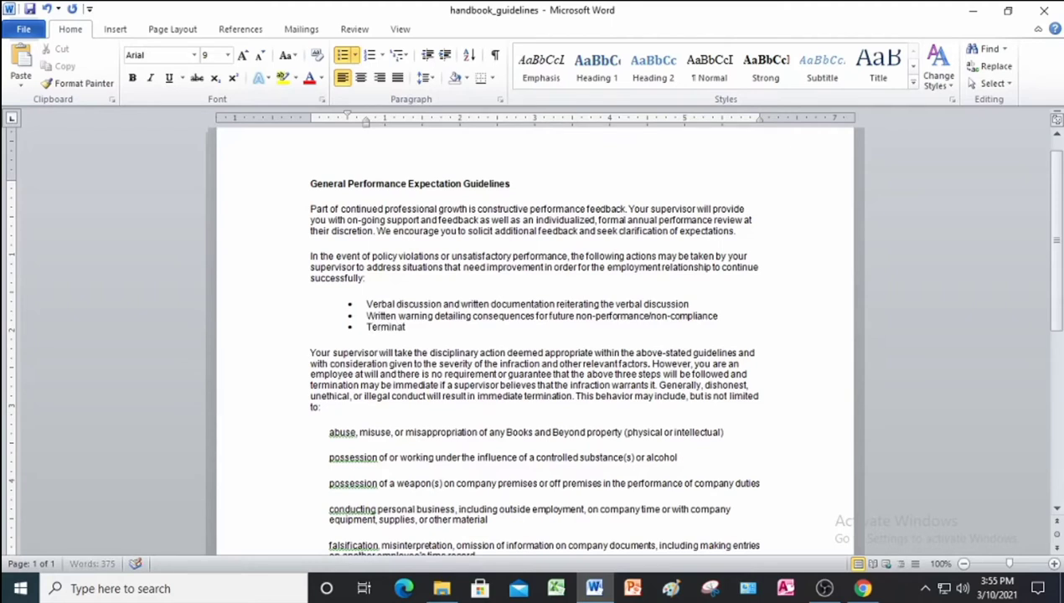
type("ion")
scroll(734, 354, "down", 3)
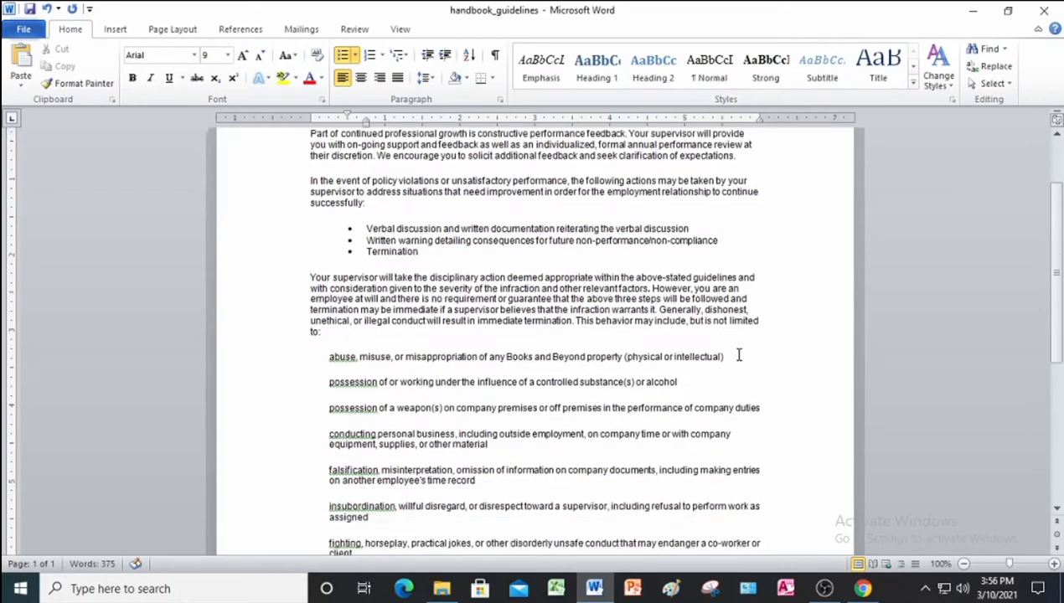
Select the abuse through falsification paragraphs and start defining a new bullet for them.
left_click(288, 331)
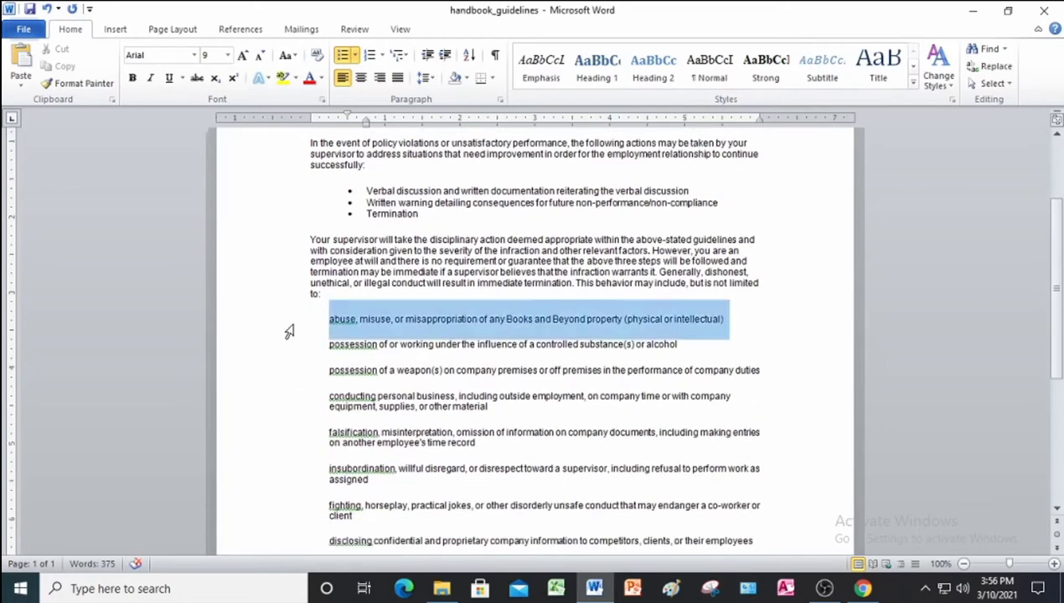
left_click_drag(288, 332, 397, 479)
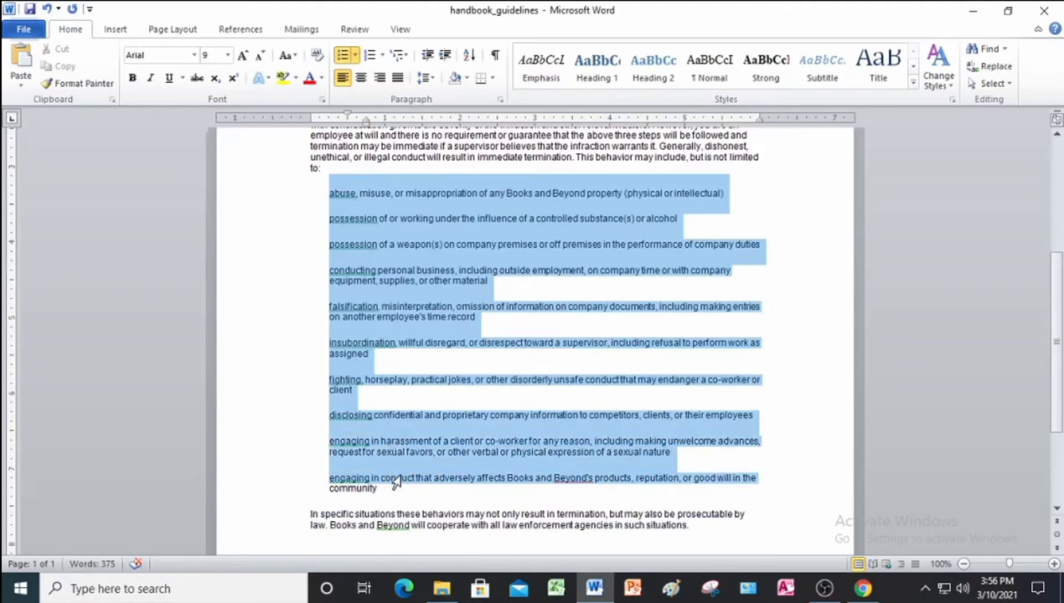
left_click_drag(397, 480, 402, 317)
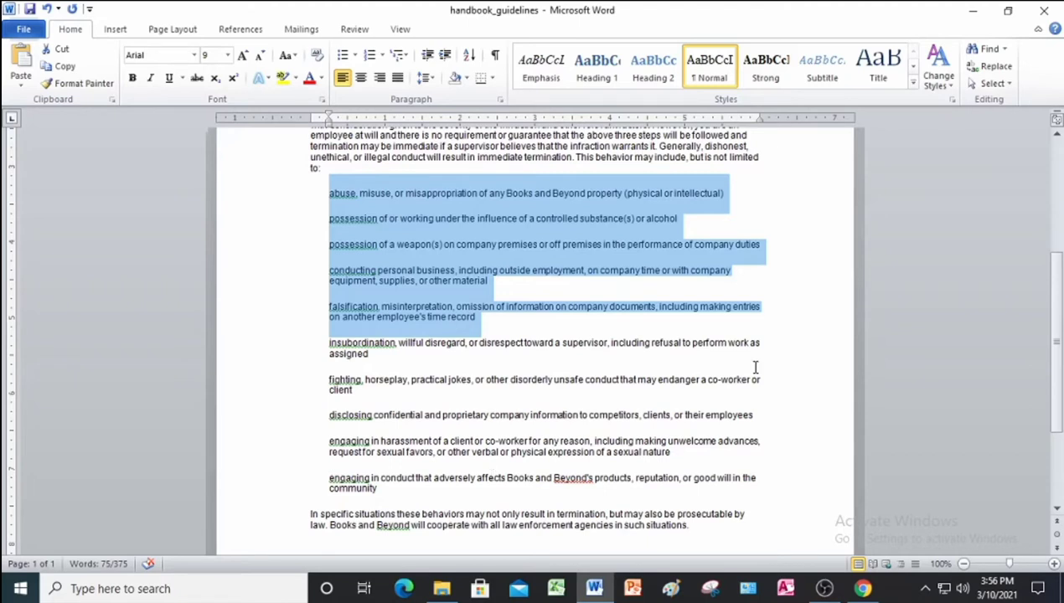
left_click(354, 56)
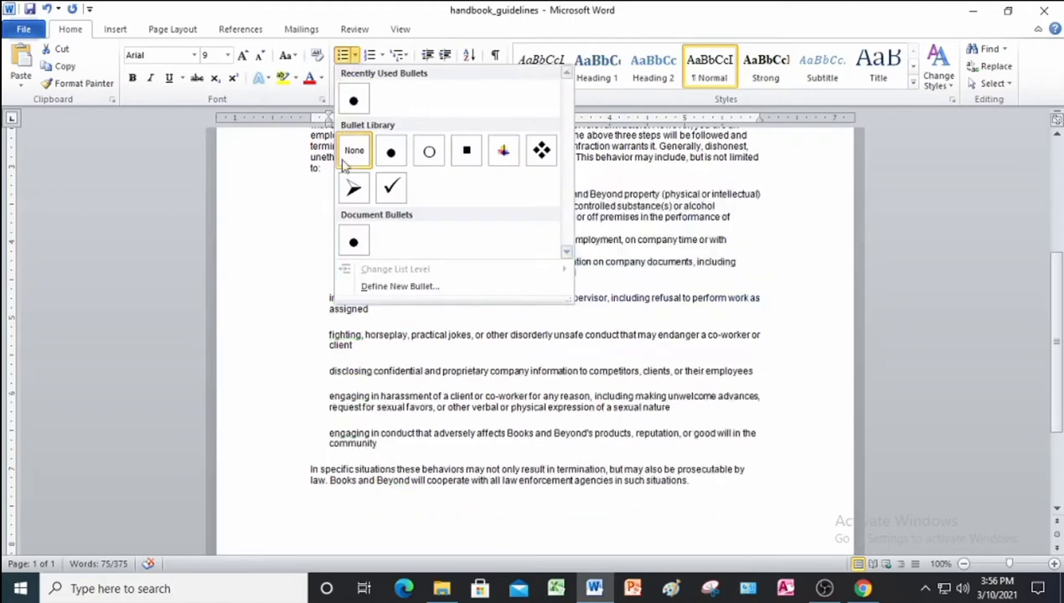
left_click(399, 287)
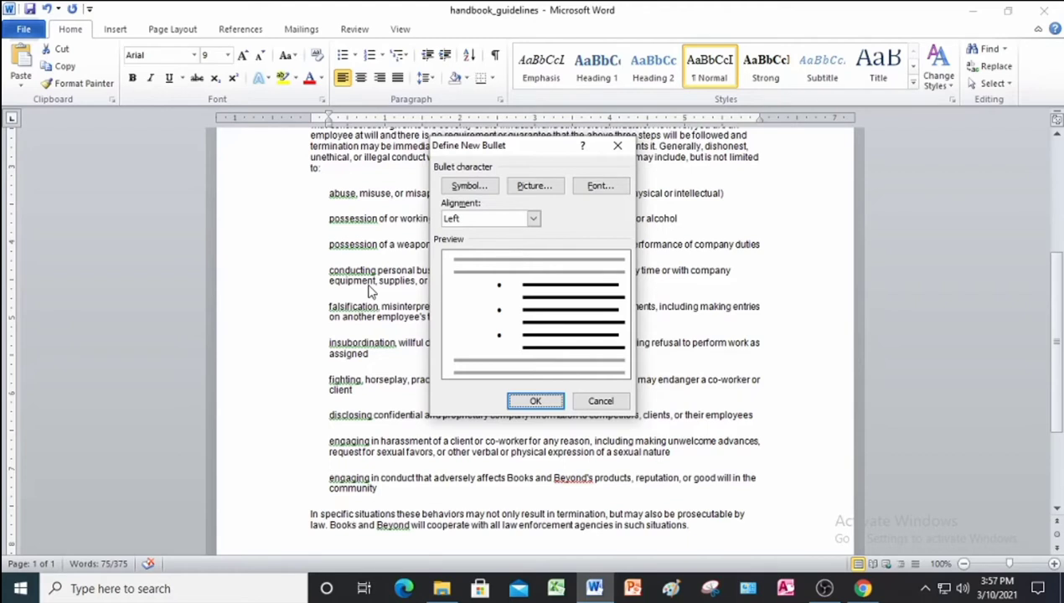
Bullet those paragraphs with the Wingdings 2 diamond symbol (code 183).
left_click(468, 185)
left_click(504, 186)
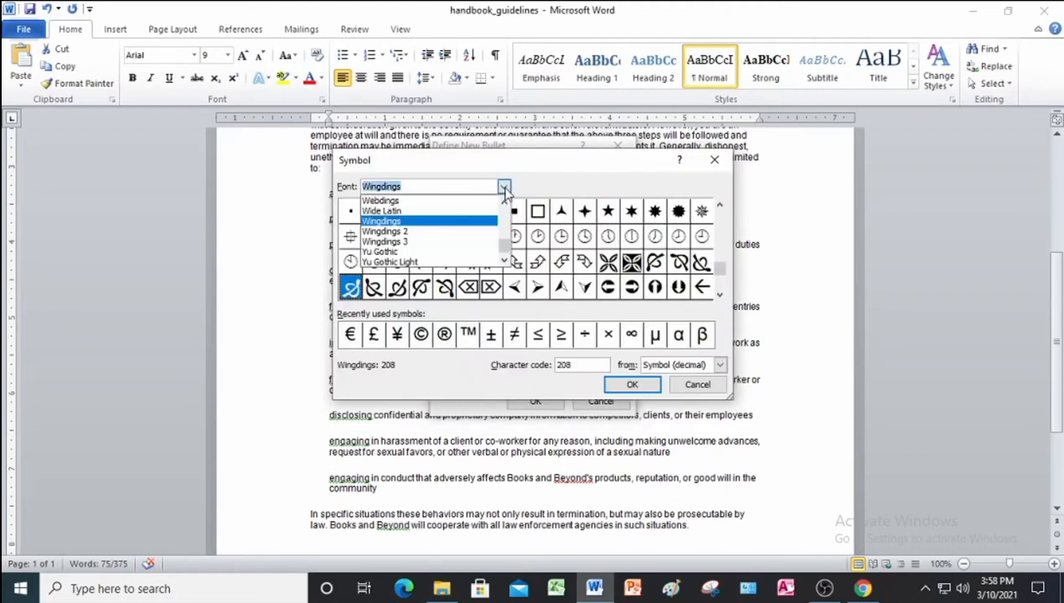
left_click(467, 232)
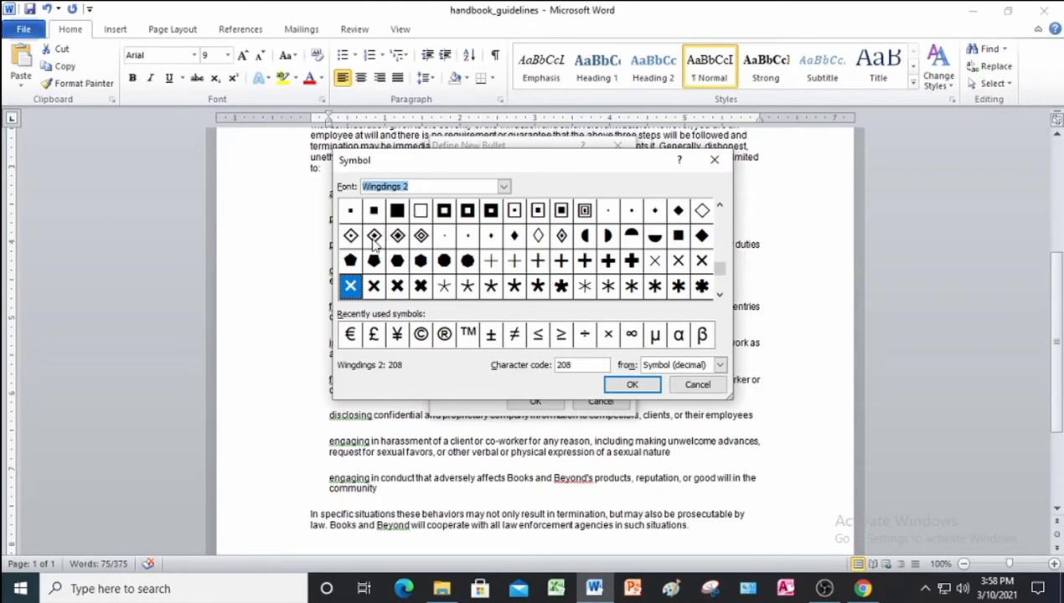
left_click(515, 237)
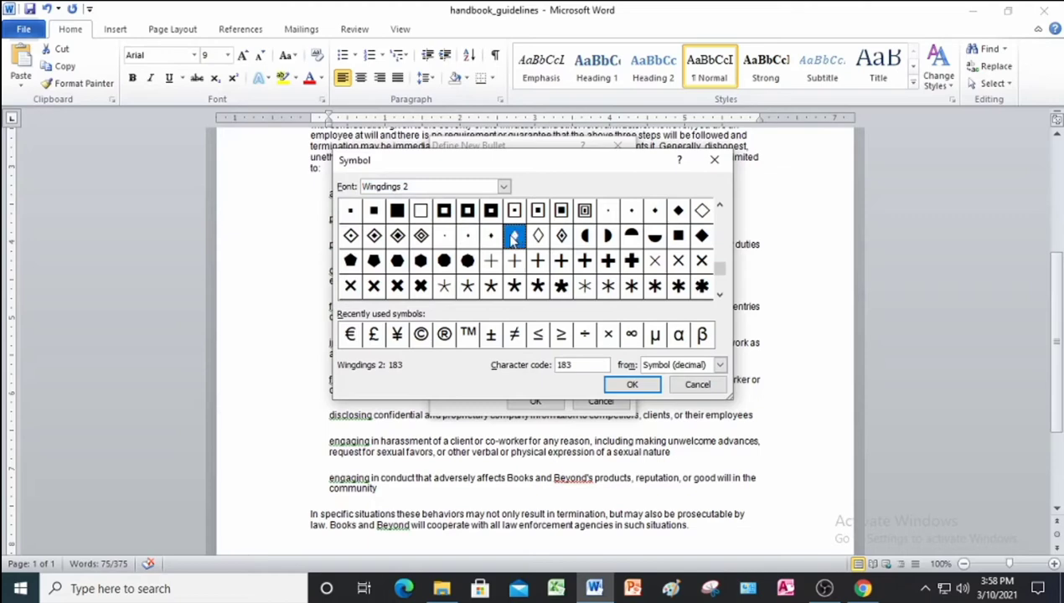
left_click(644, 386)
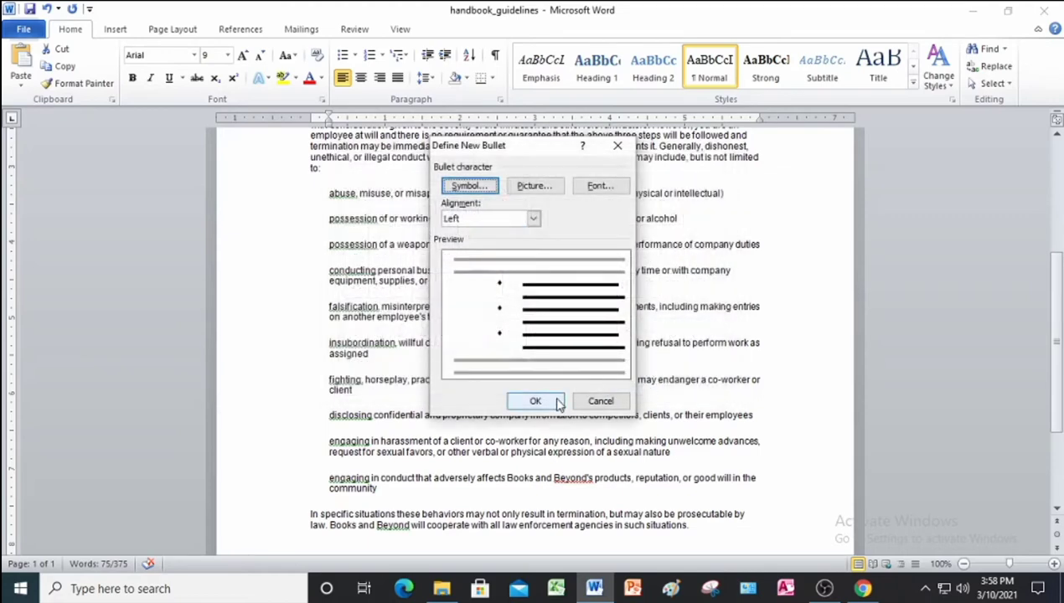
left_click(557, 399)
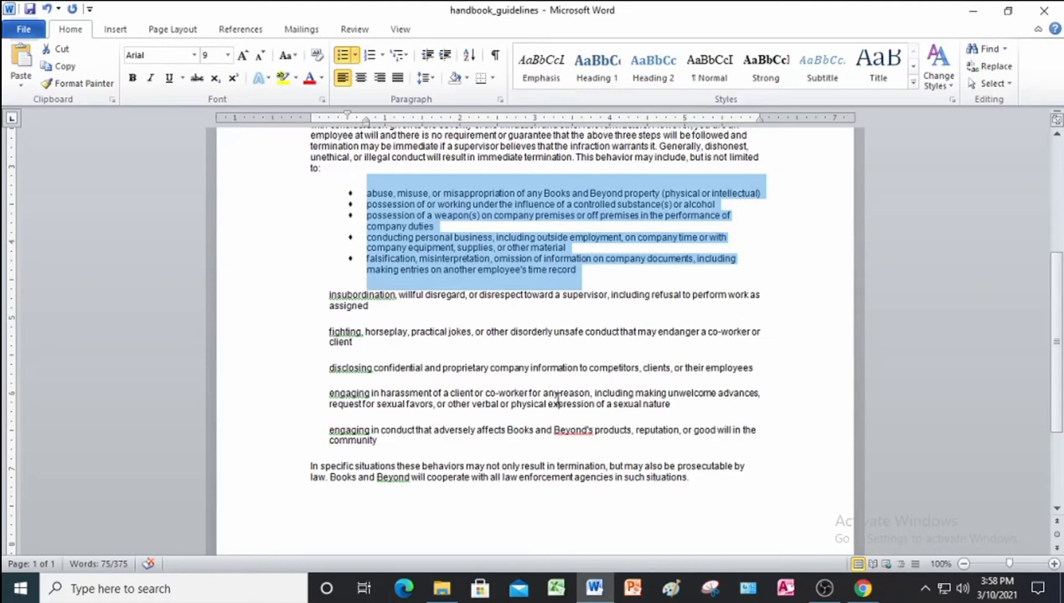
Select the insubordination through engaging in conduct paragraphs and start defining a new bullet.
double_click(262, 303)
left_click_drag(261, 337, 269, 451)
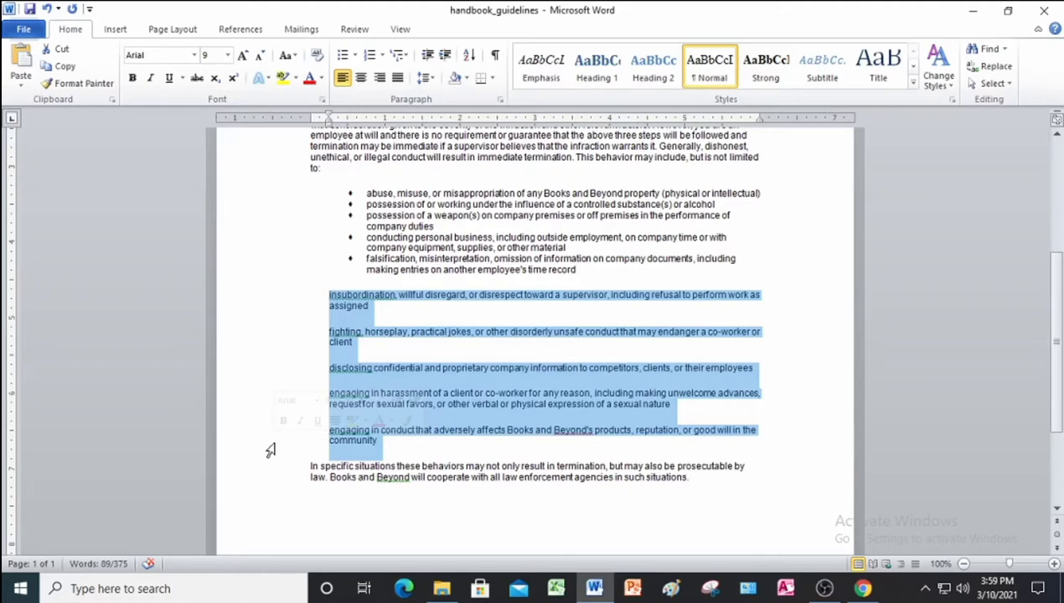
left_click(356, 55)
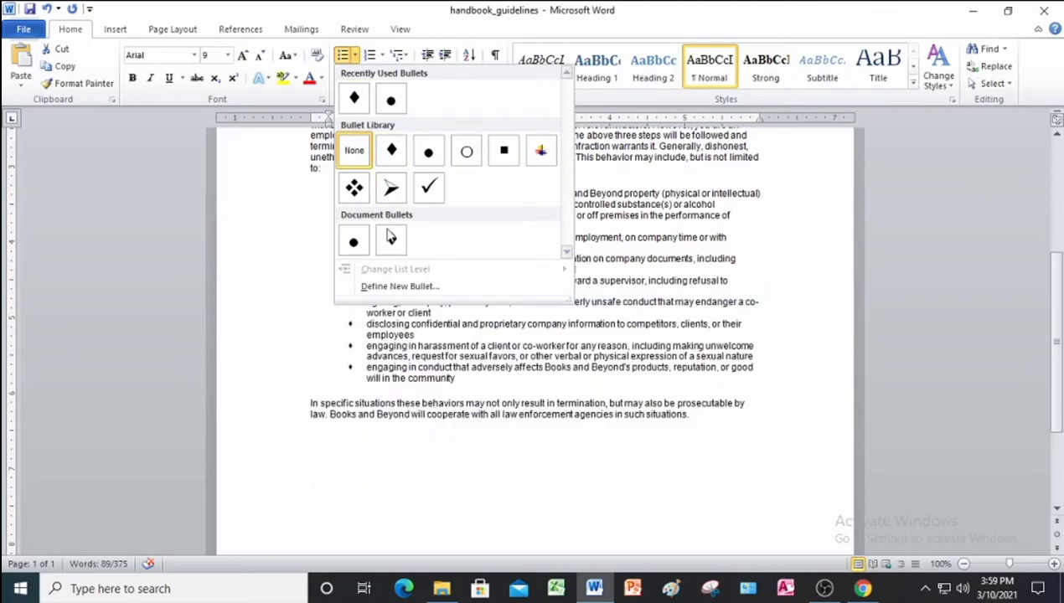
left_click(386, 290)
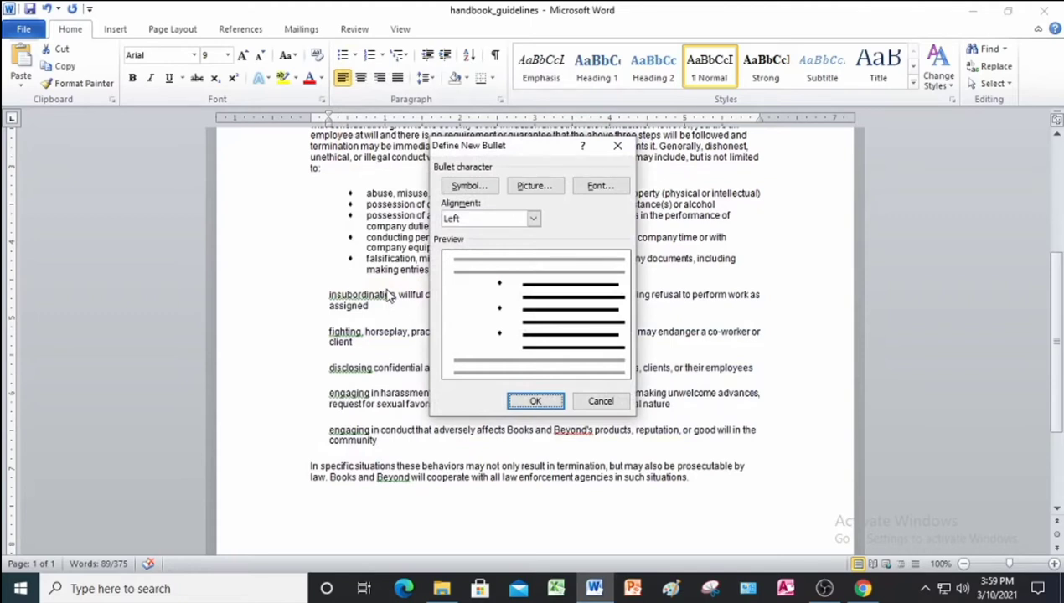
Search pictures for 'diamond' and apply the second diamond picture as their bullet.
left_click(544, 186)
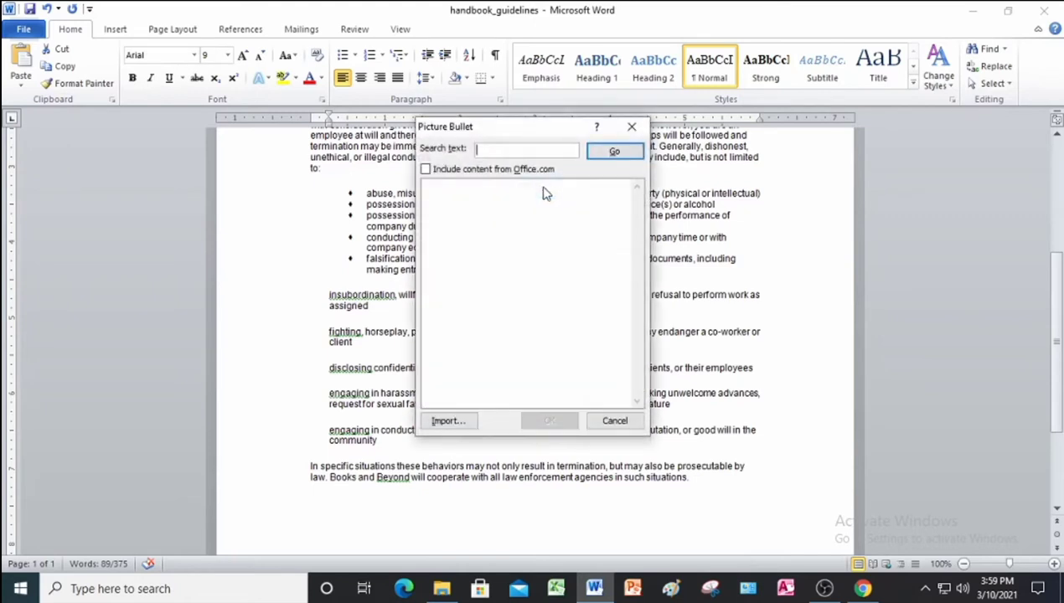
type("d")
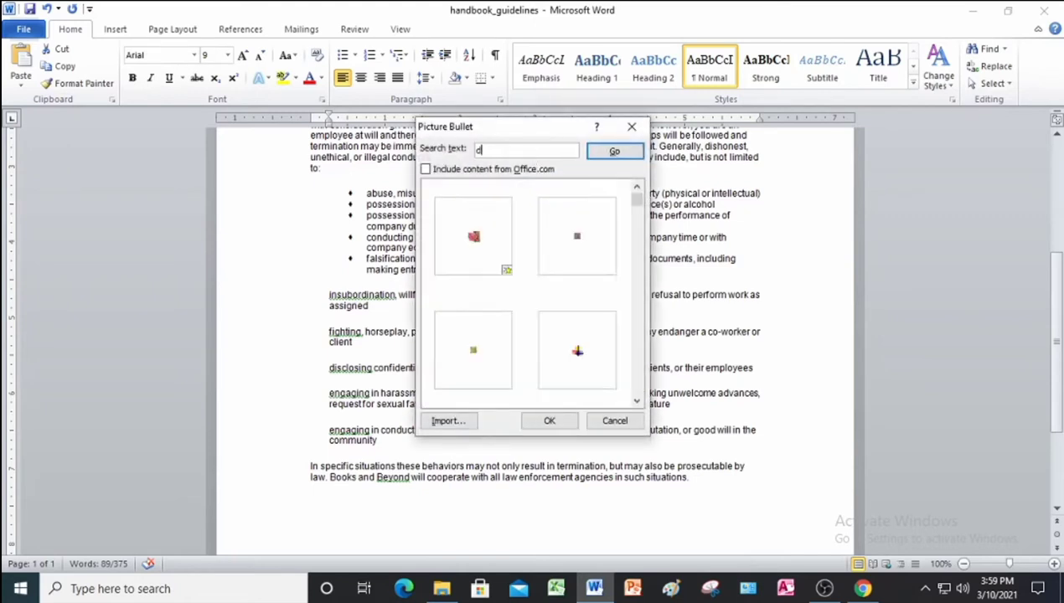
type("iamond")
left_click(609, 154)
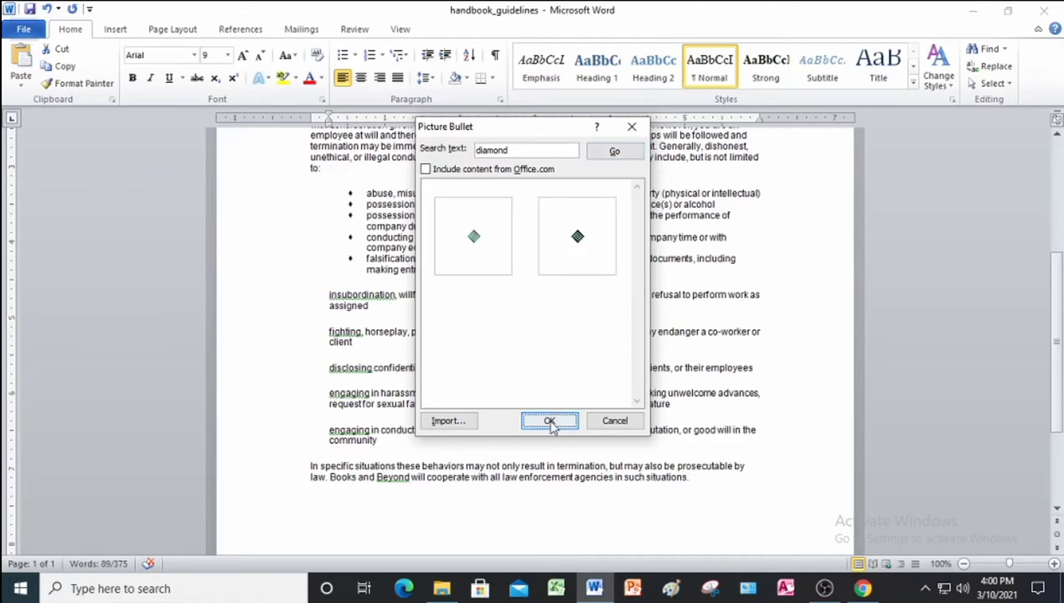
left_click(594, 244)
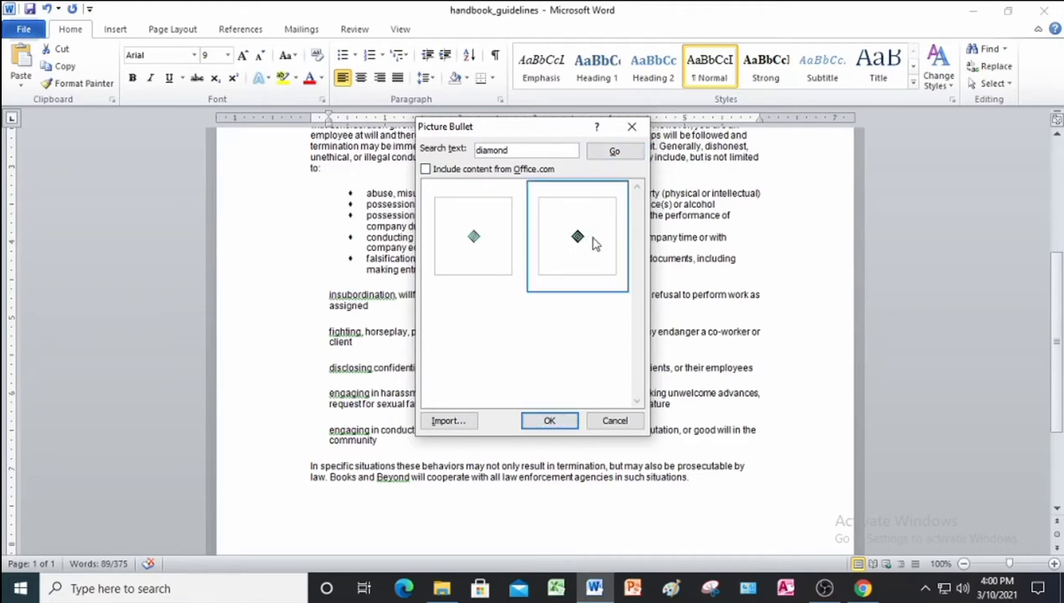
left_click(566, 420)
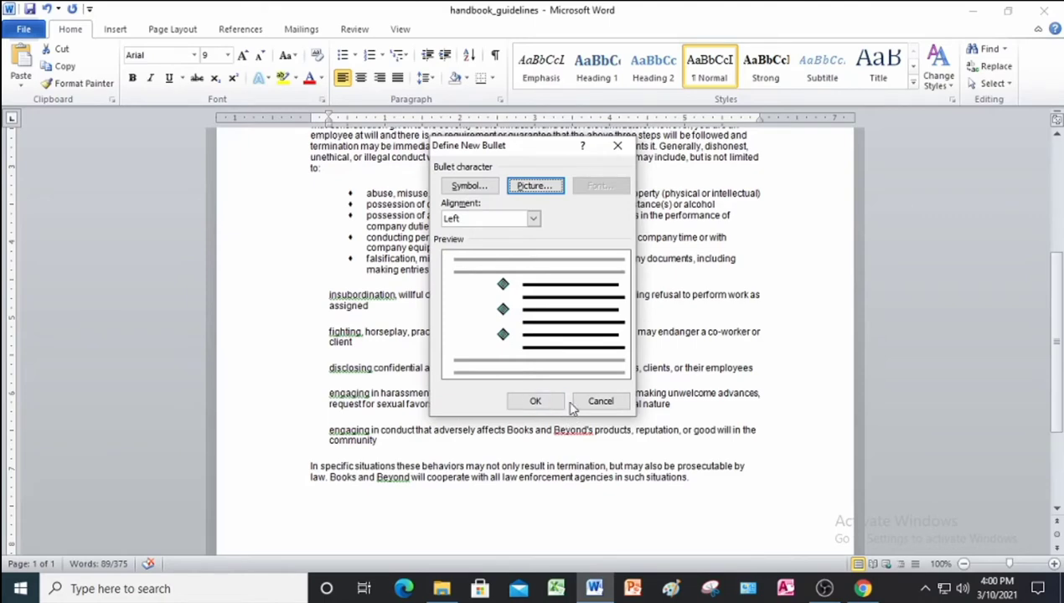
left_click(536, 402)
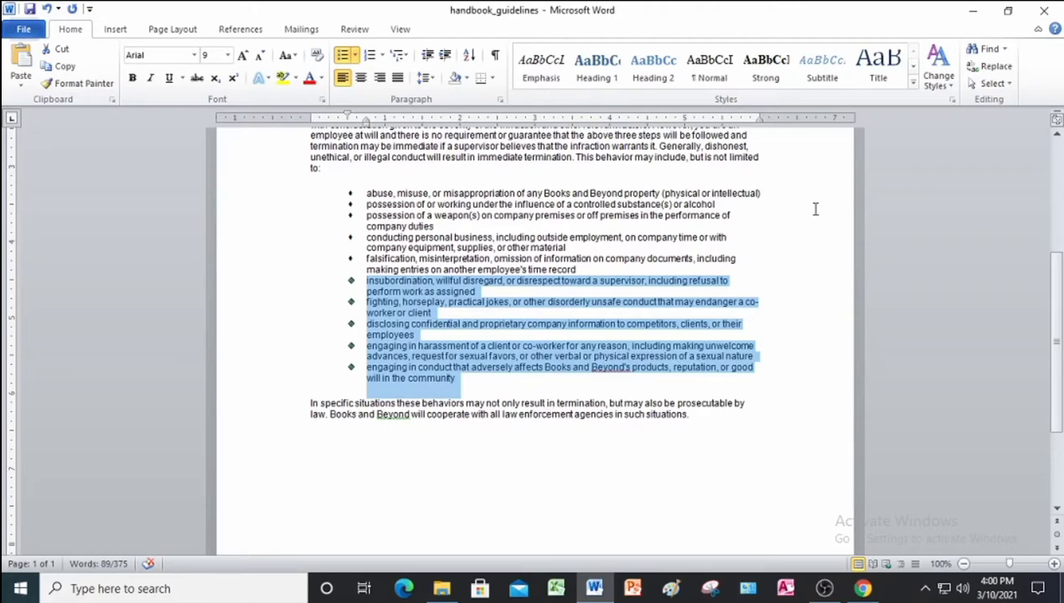
Justify the first three body paragraphs and the closing paragraph together.
scroll(283, 275, "up", 5)
scroll(289, 281, "up", 1)
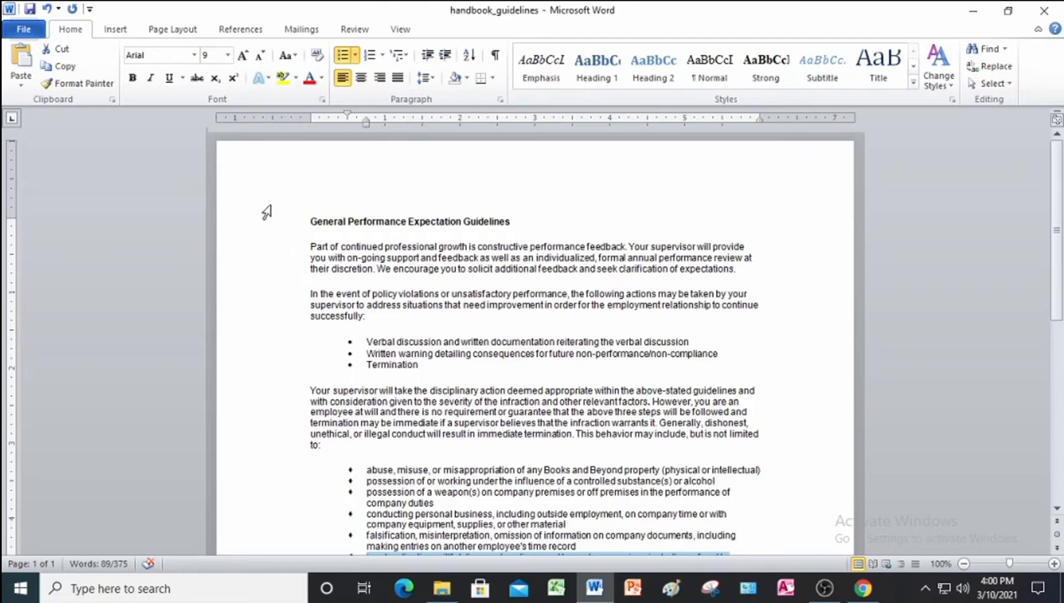
left_click_drag(267, 244, 274, 328)
left_click_drag(272, 393, 268, 455)
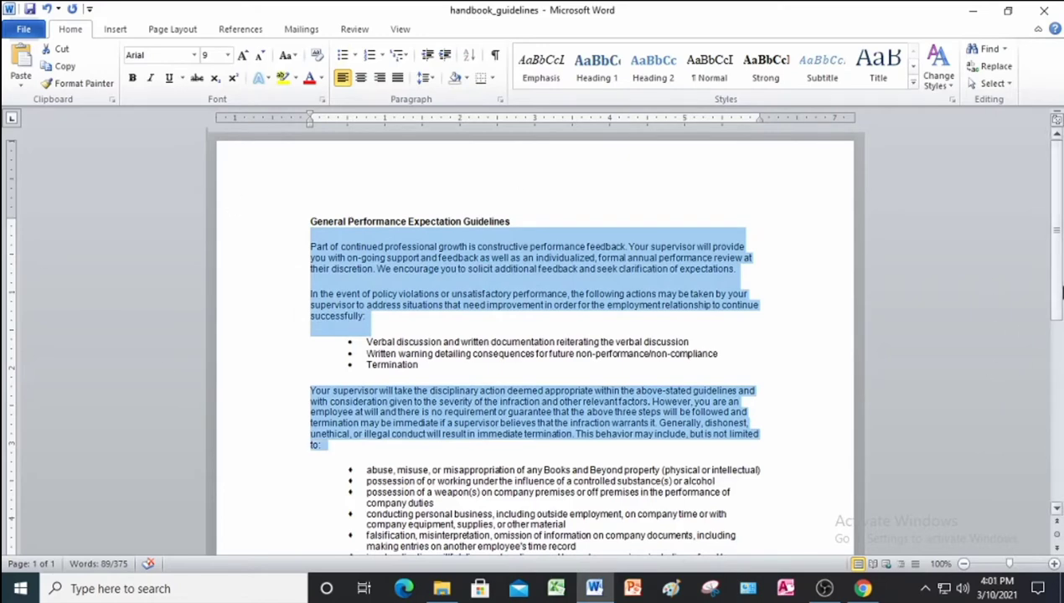
left_click_drag(1054, 299, 1052, 429)
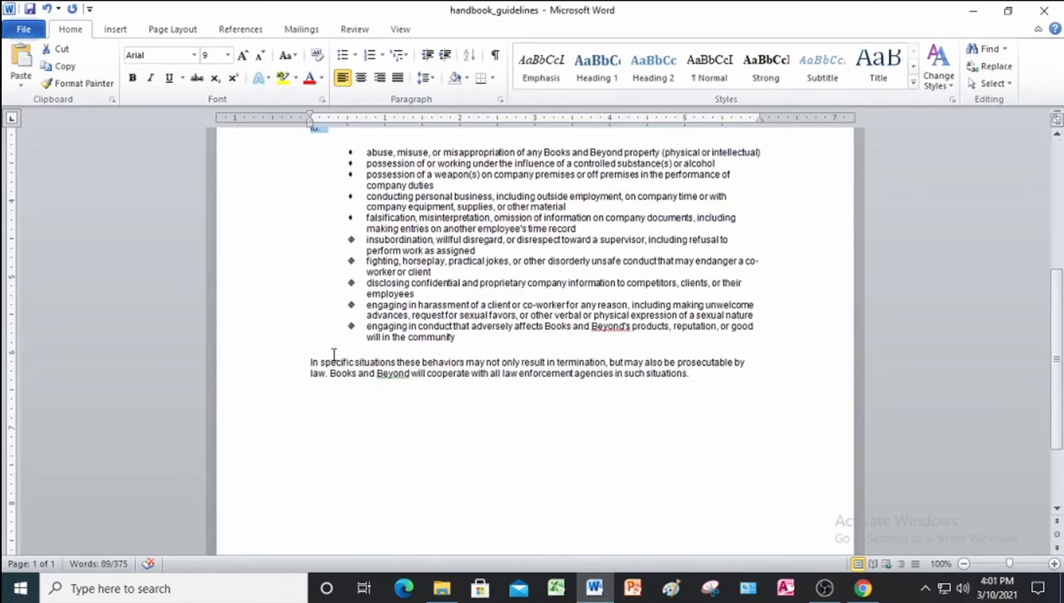
left_click(279, 365, "ctrl")
left_click_drag(276, 369, 278, 385)
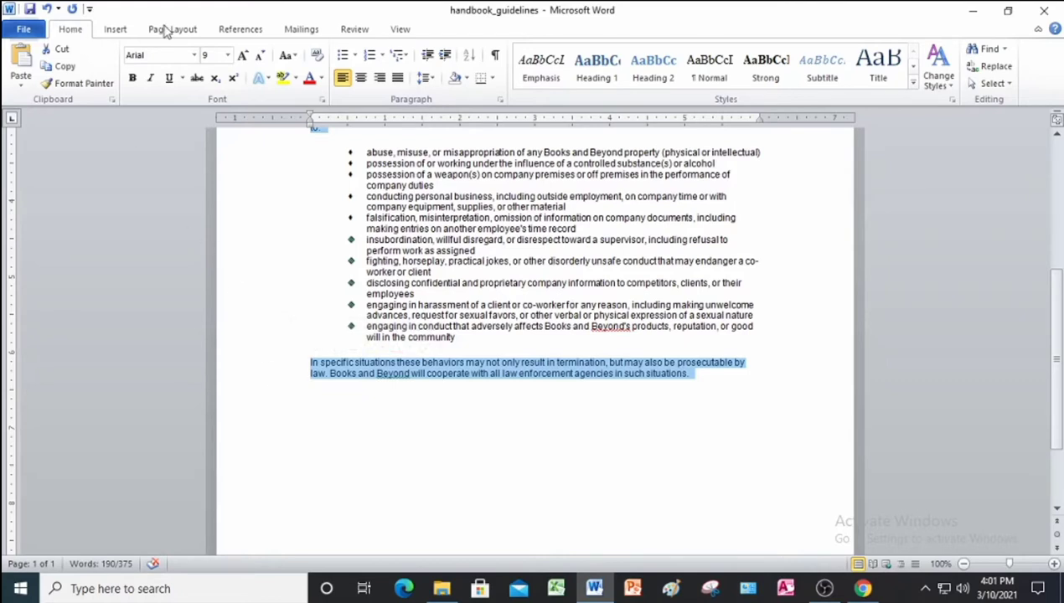
left_click(401, 80)
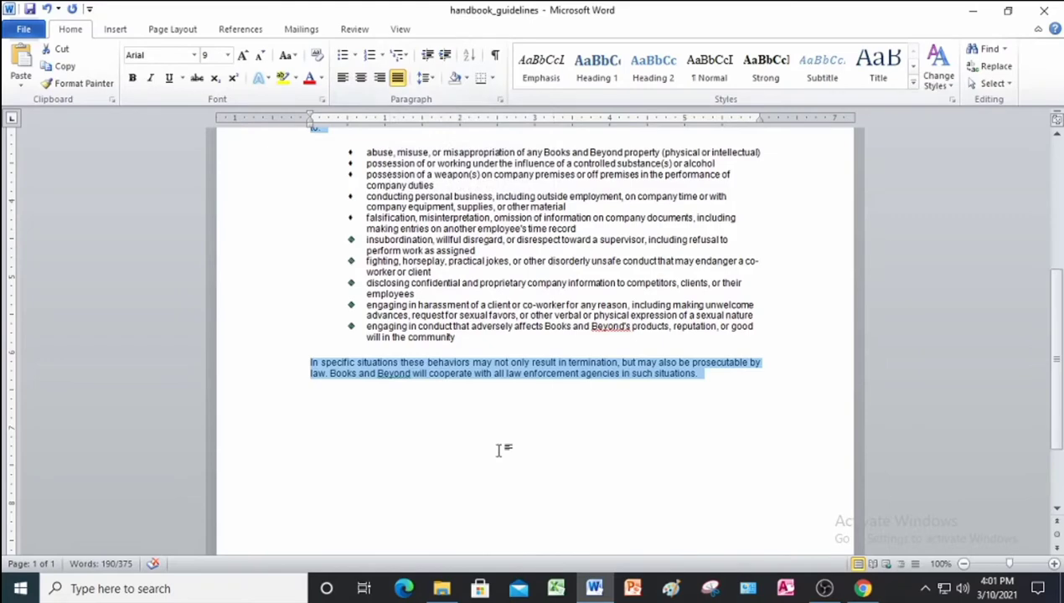
scroll(500, 450, "up", 3)
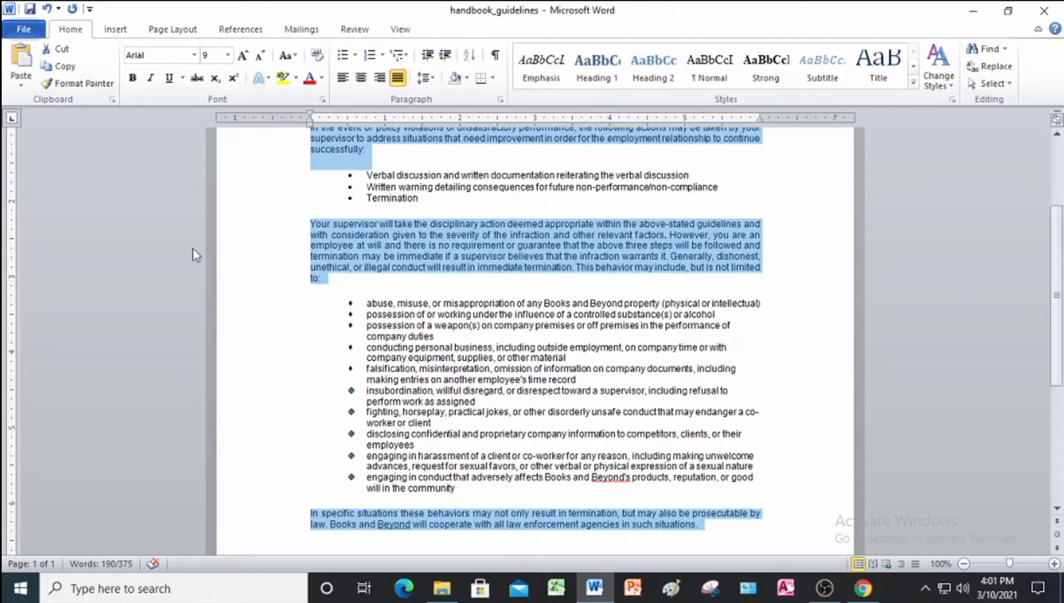
Give the justified paragraphs a 0.5" first-line indent.
left_click(502, 101)
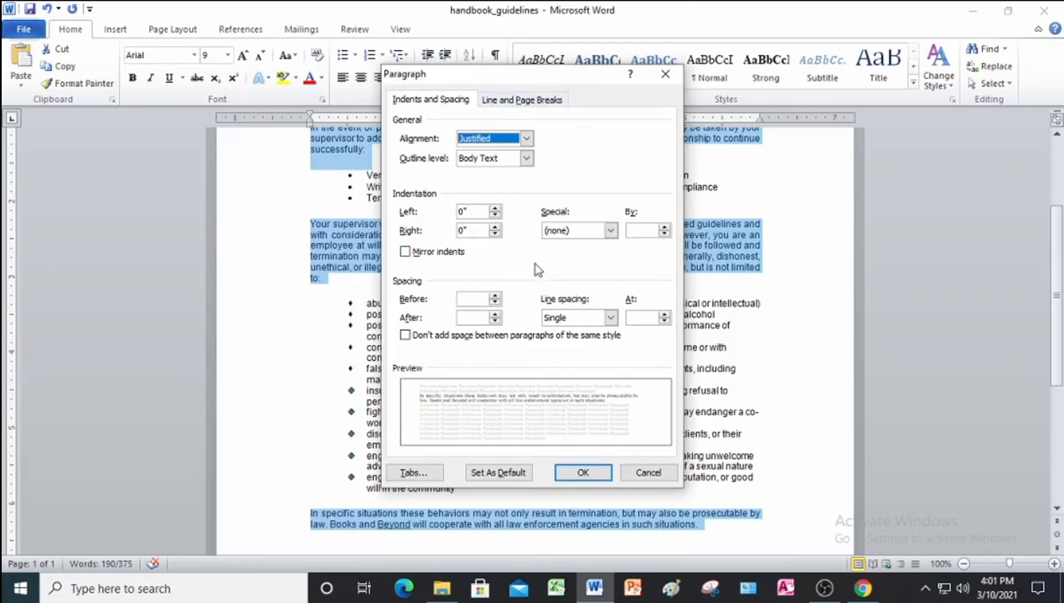
left_click(609, 231)
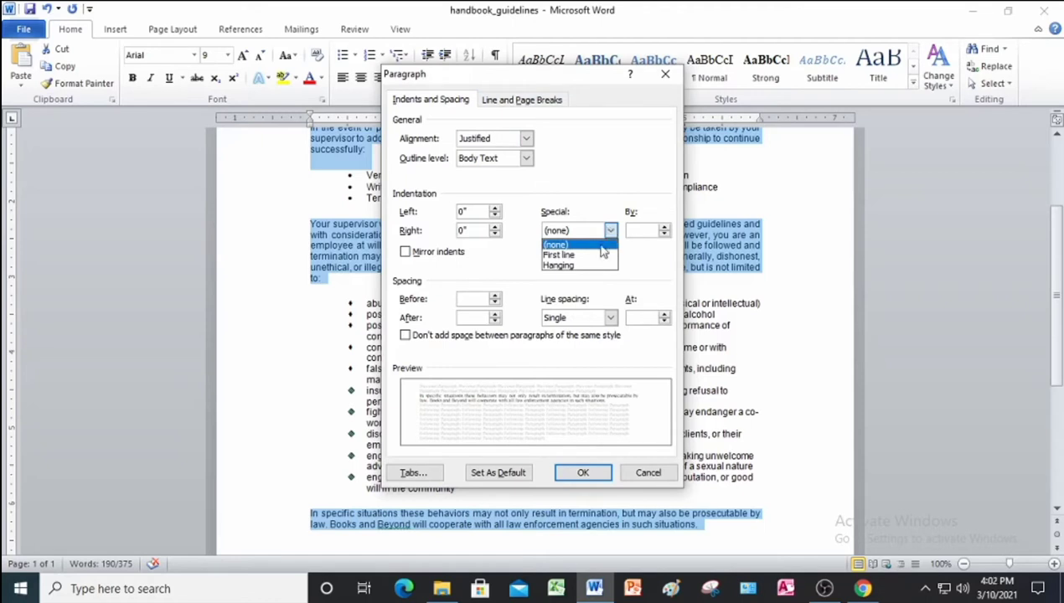
left_click(595, 254)
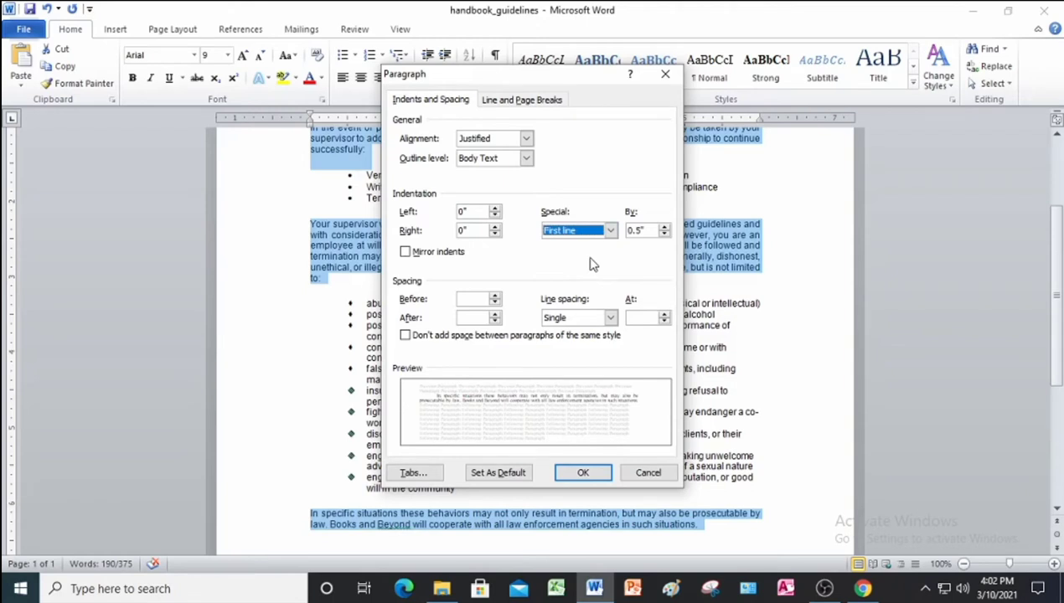
left_click(589, 473)
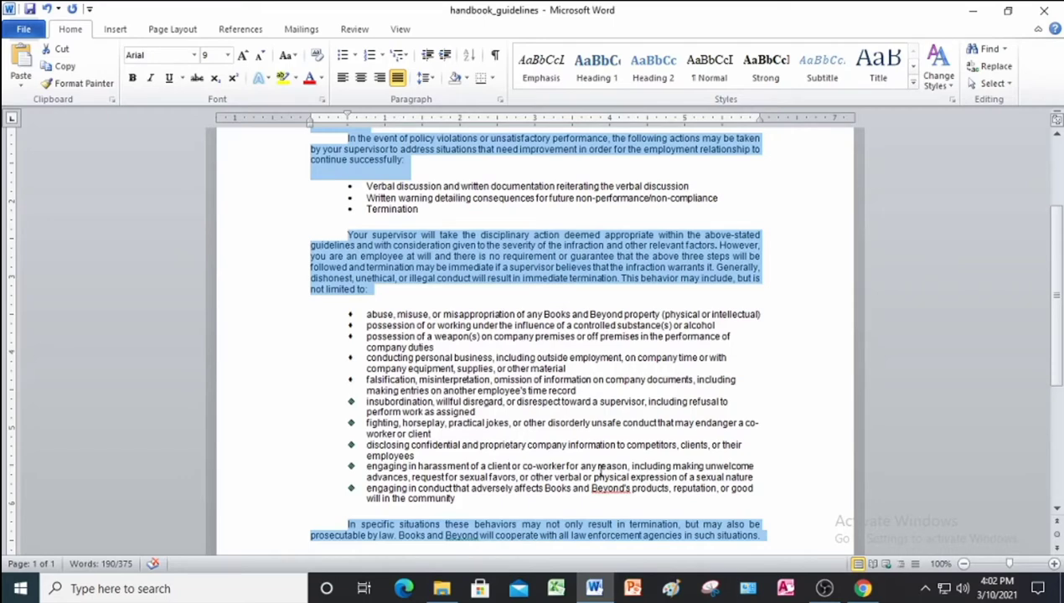
Save handbook_guidelines and close Word.
scroll(595, 465, "up", 3)
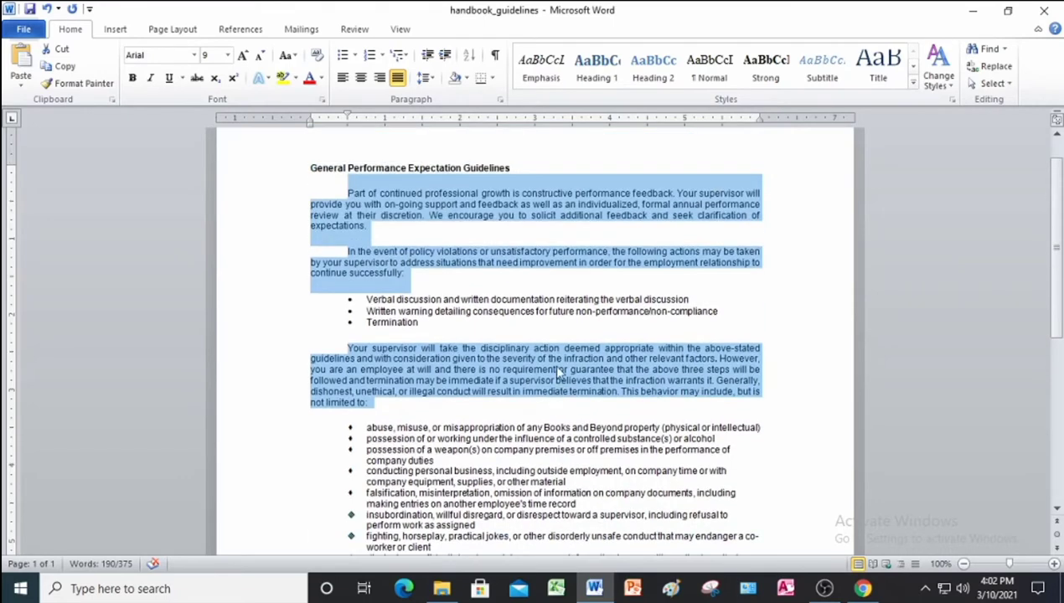
left_click(238, 263)
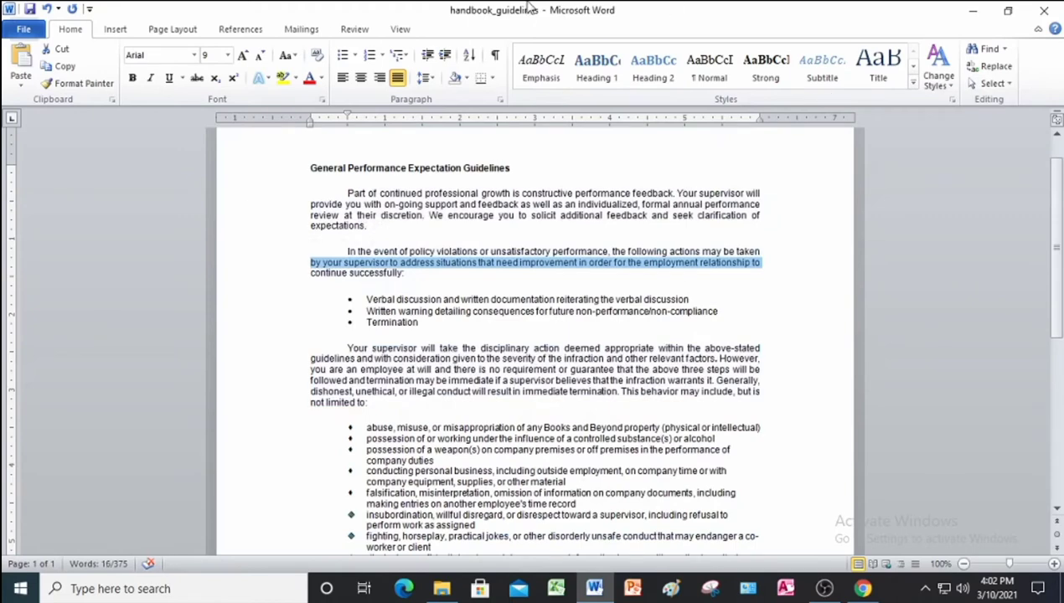
scroll(402, 330, "down", 8)
scroll(402, 329, "up", 8)
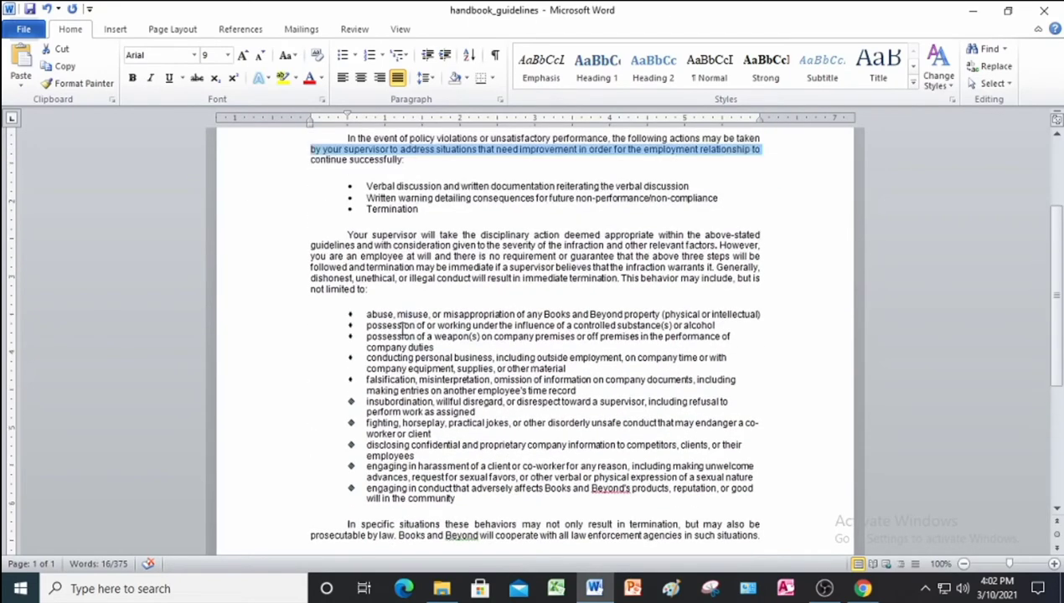
left_click(28, 9)
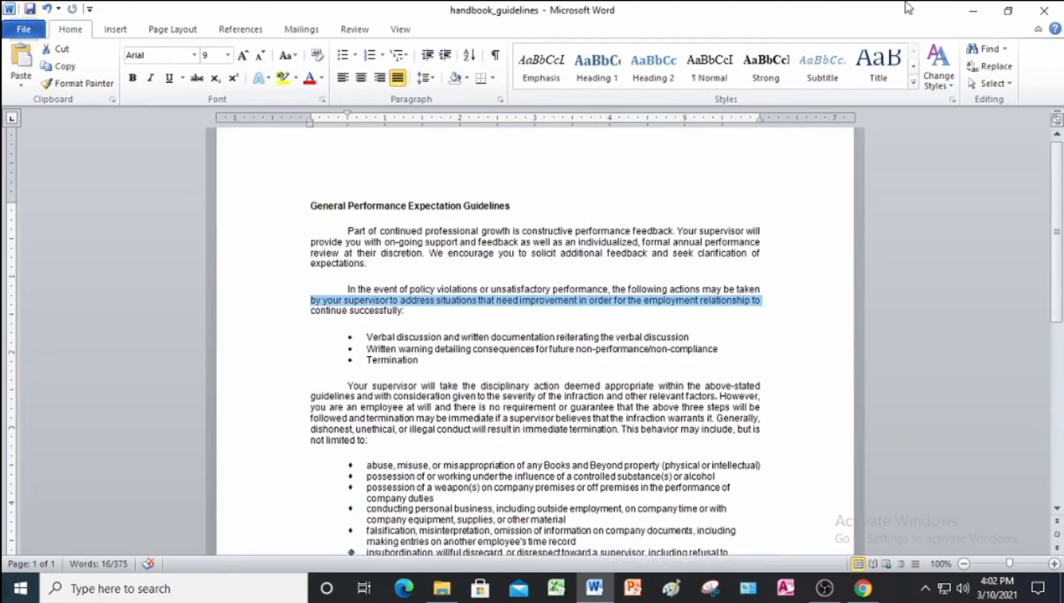
left_click(1043, 10)
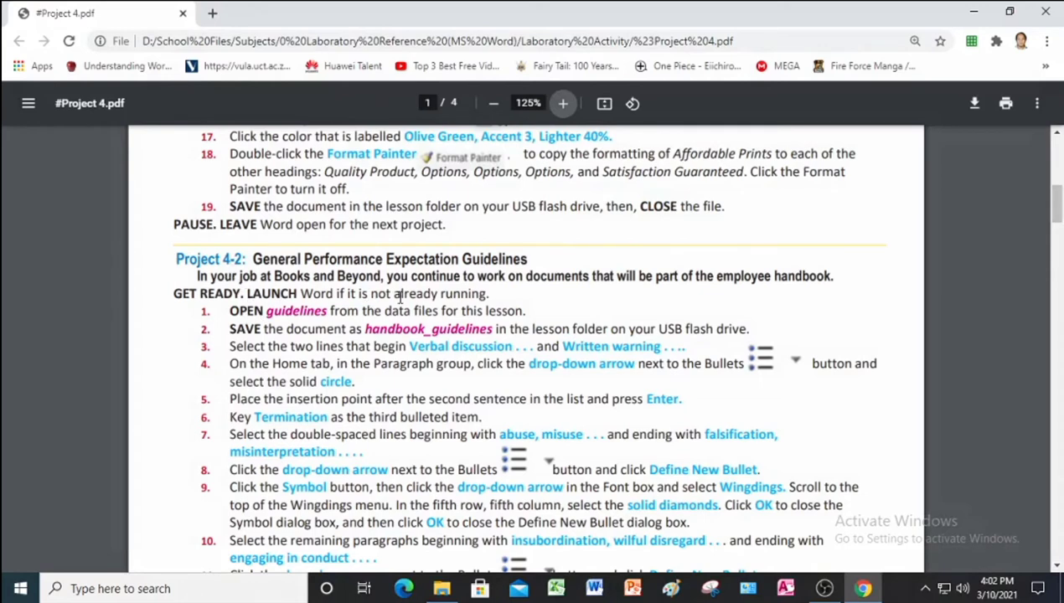
Scroll the instructions PDF to Project 4-3 PTA Officers and relaunch Word.
scroll(400, 298, "down", 10)
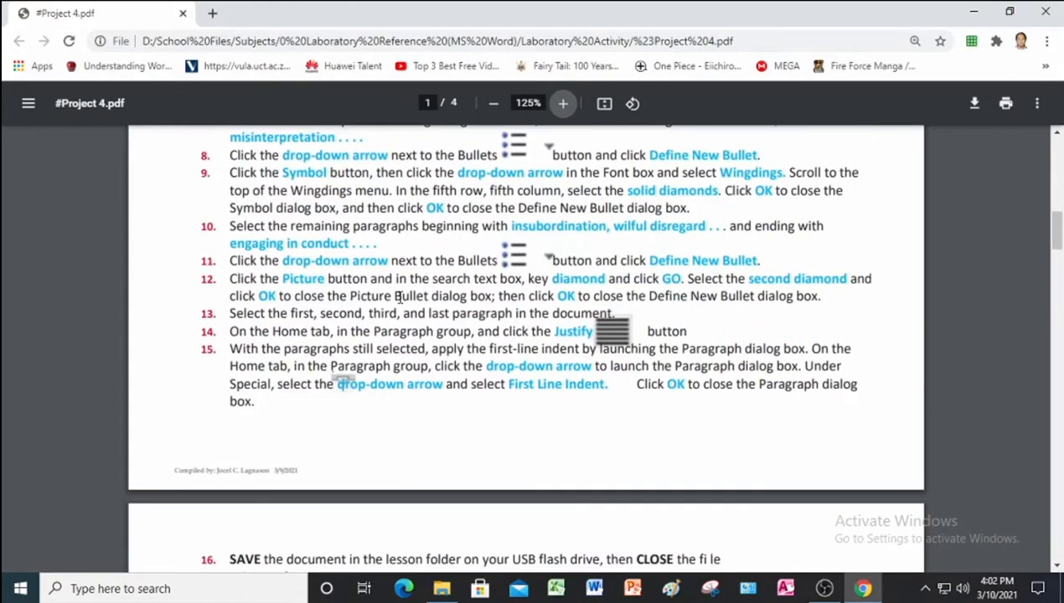
scroll(400, 297, "down", 2)
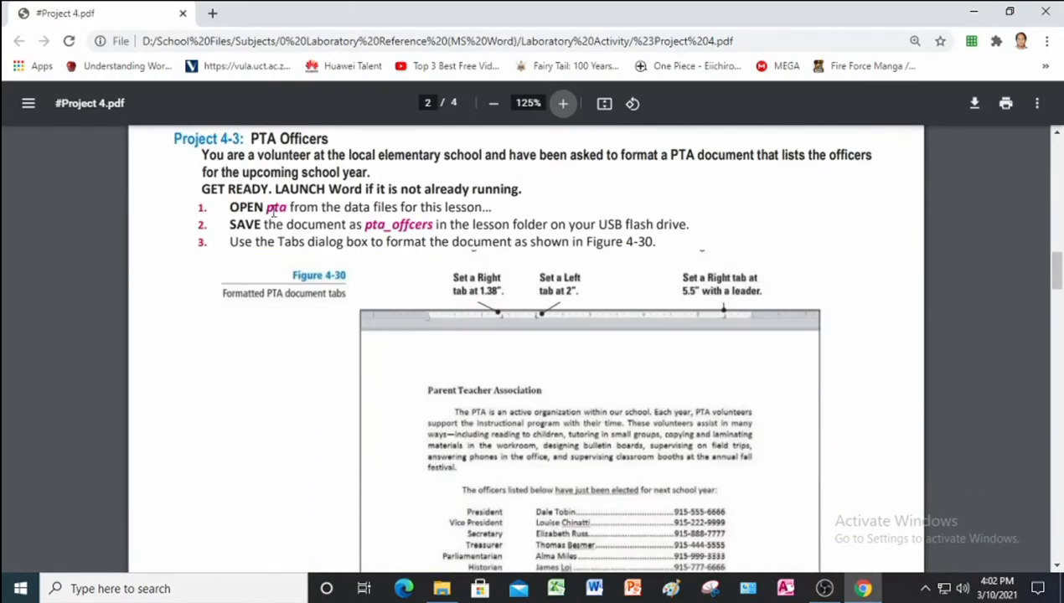
scroll(262, 197, "up", 1)
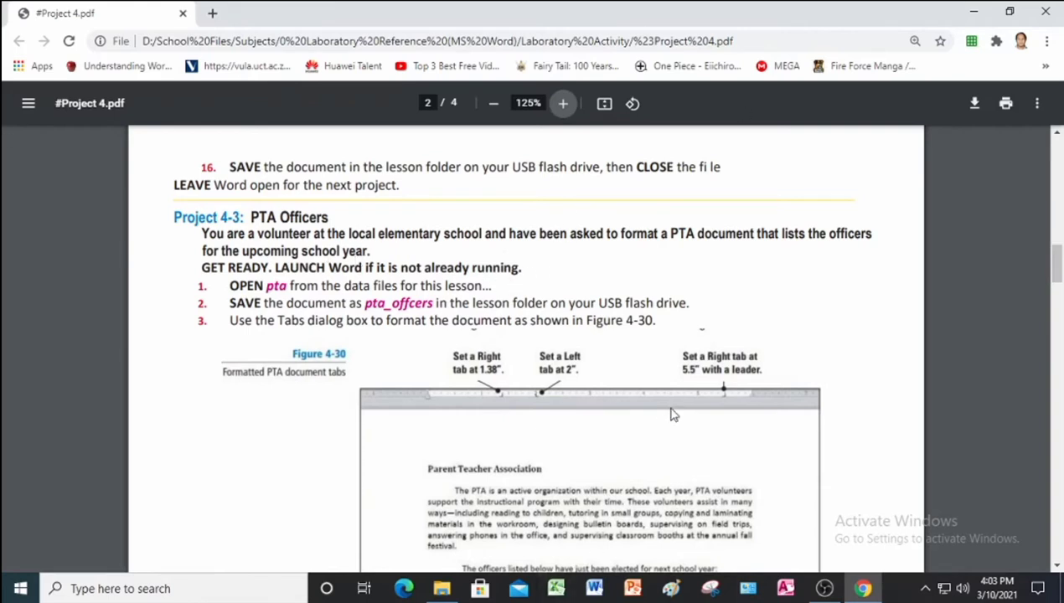
left_click(596, 588)
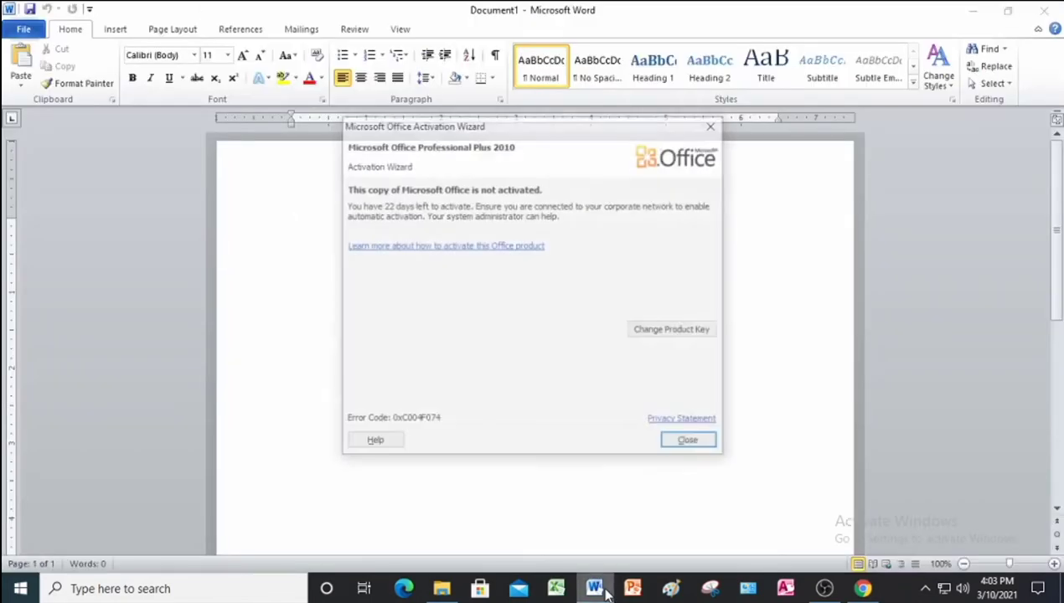
Dismiss the activation notice, open pta from Project 4 Data Files, and enable editing.
left_click(688, 444)
left_click(26, 32)
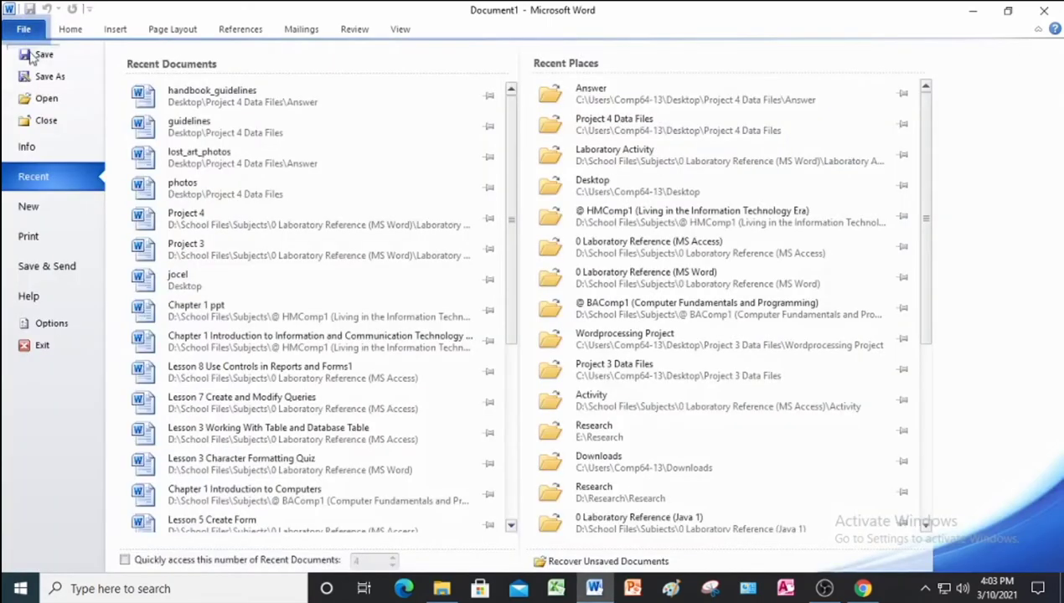
left_click(47, 99)
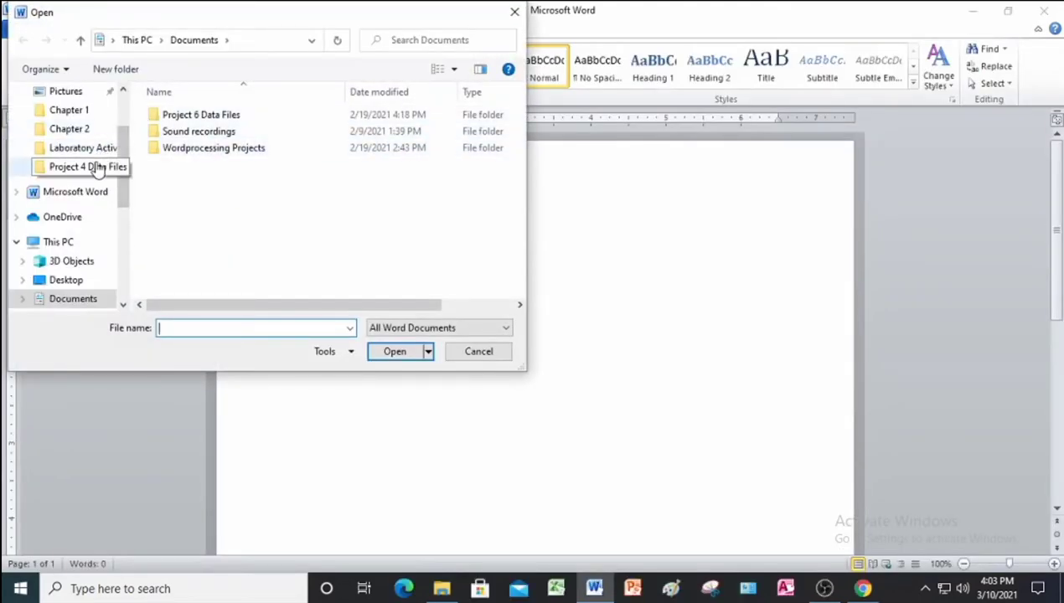
left_click(96, 168)
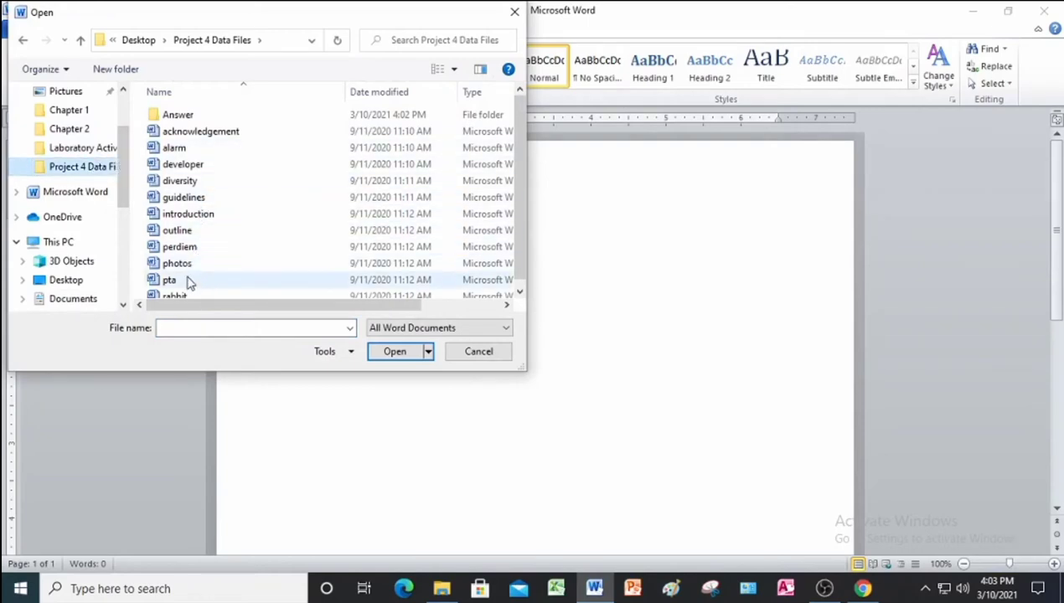
left_click(188, 283)
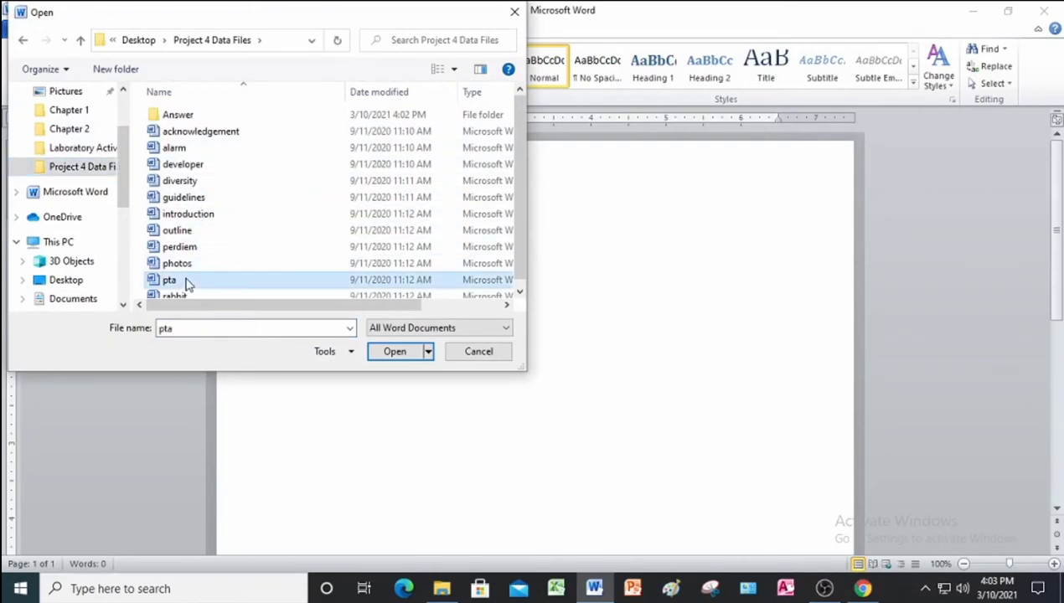
left_click(394, 351)
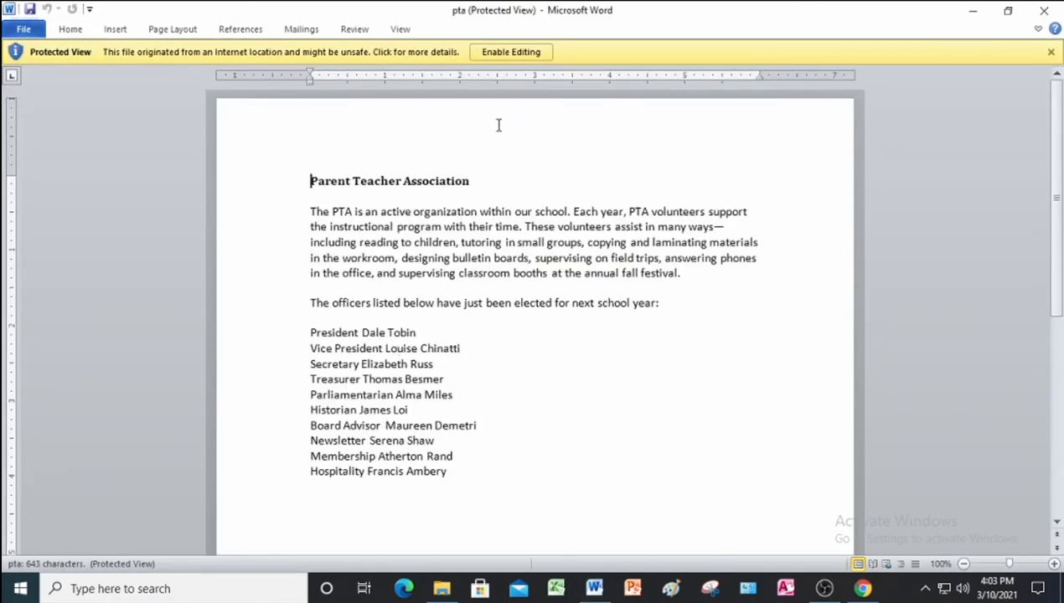
left_click(513, 52)
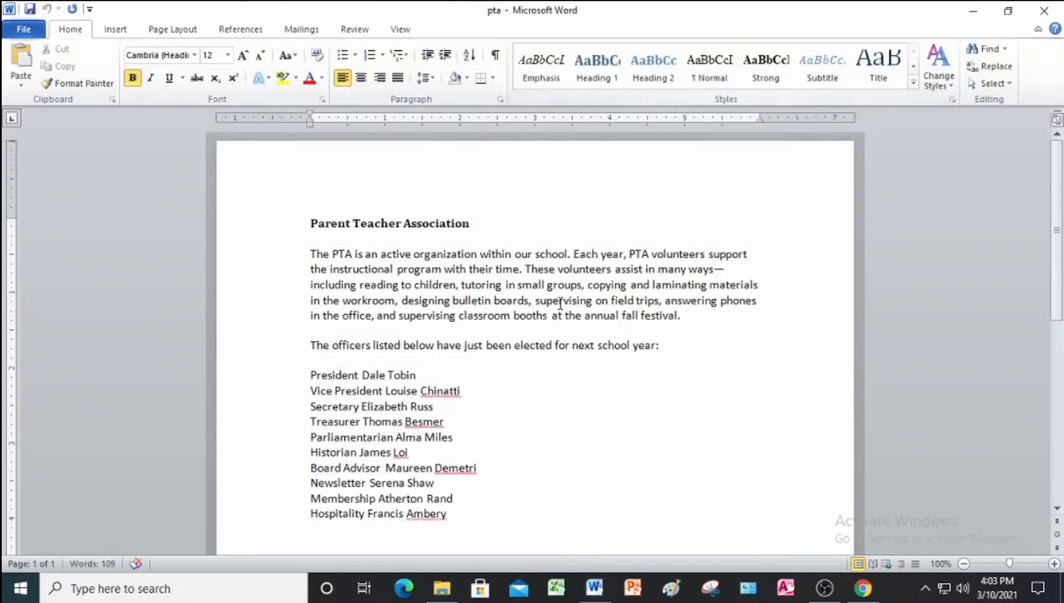
left_click(27, 30)
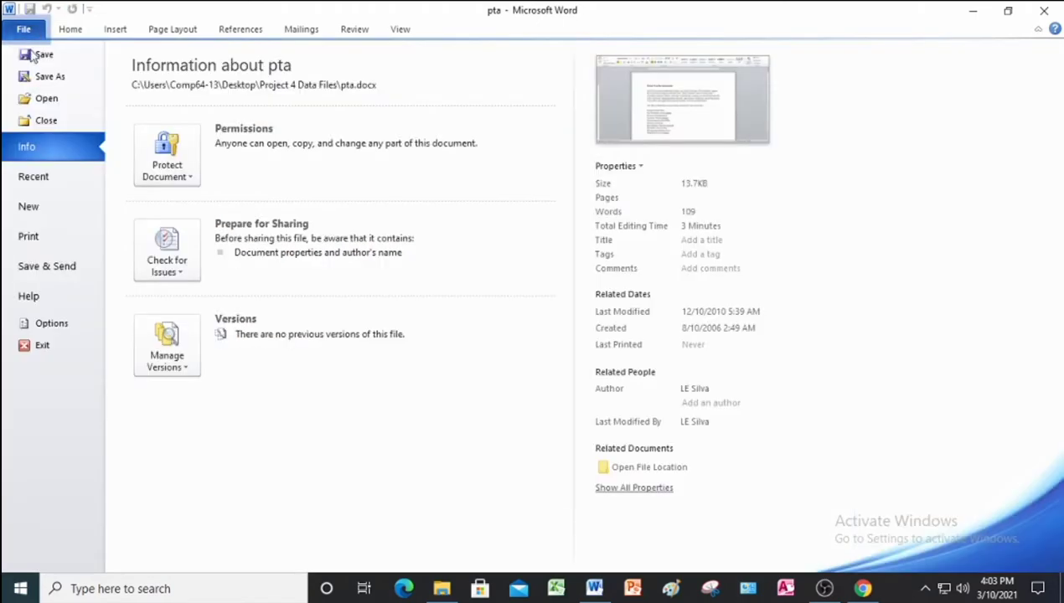
Save the document as pta_officers in the Answer folder of Project 4 Data Files.
left_click(51, 79)
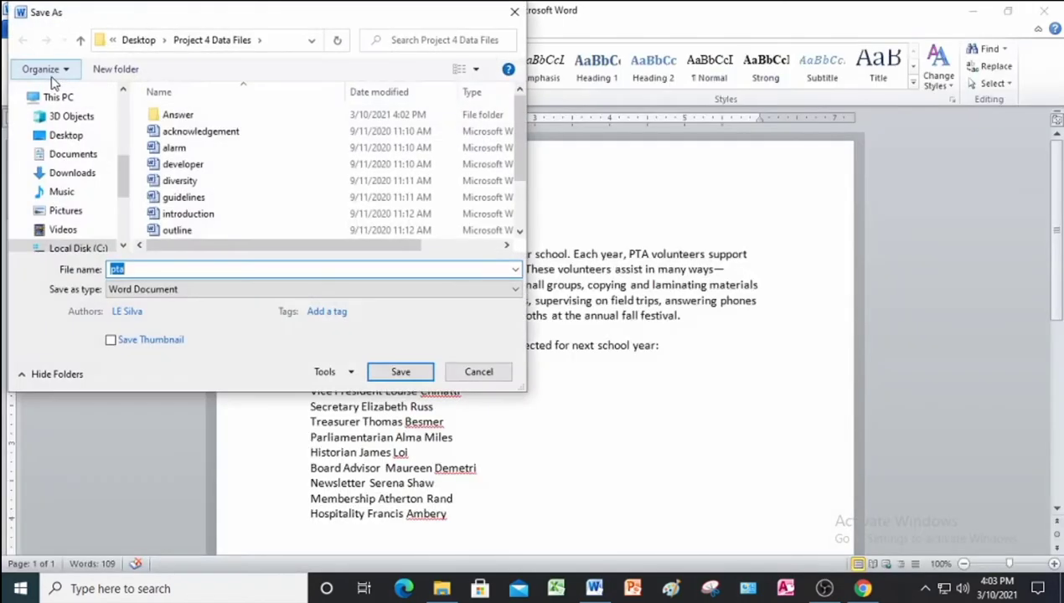
double_click(209, 119)
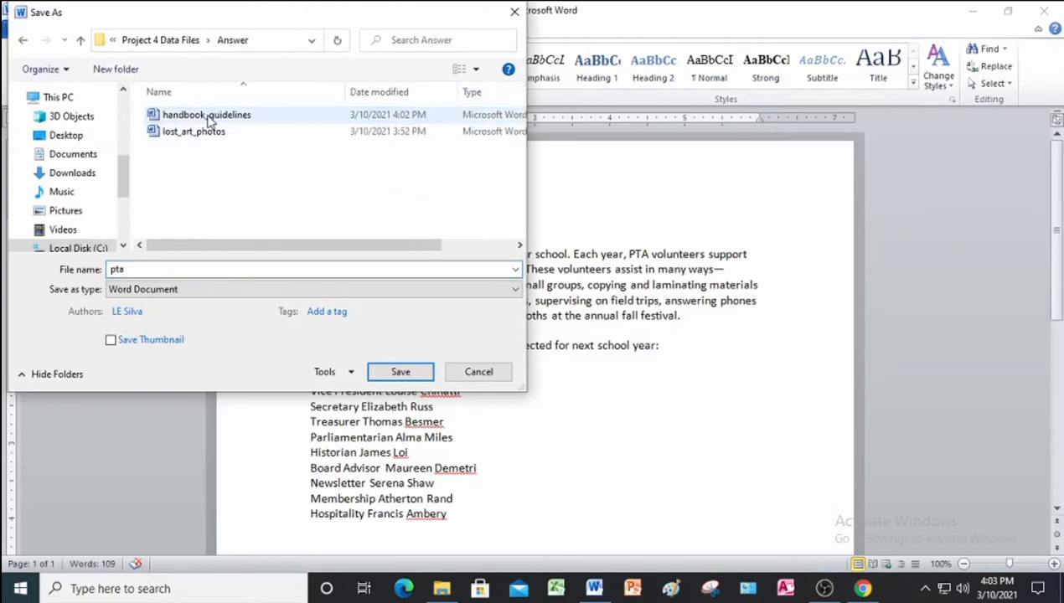
left_click(155, 275)
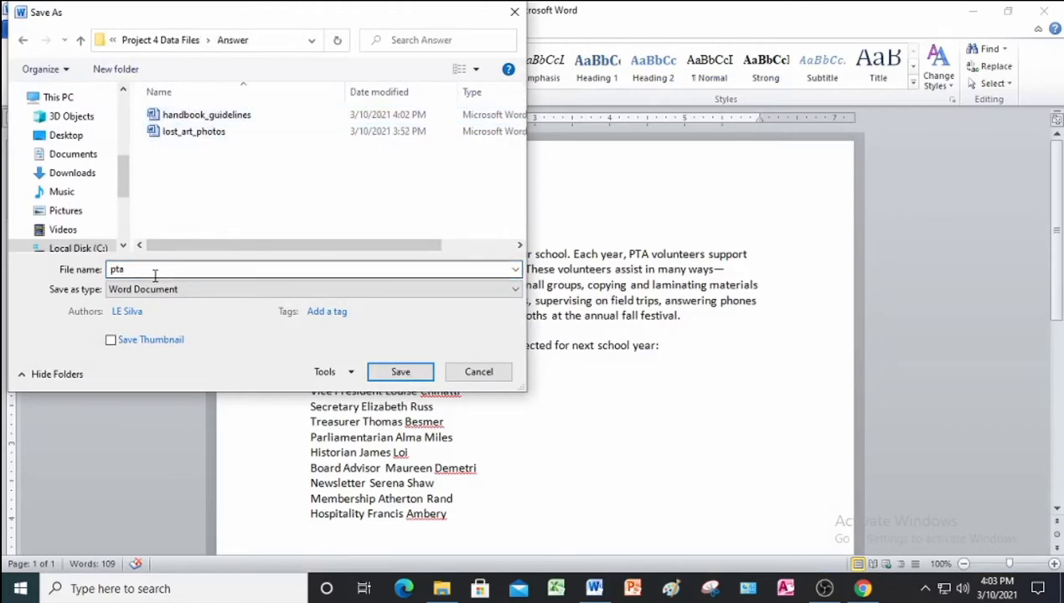
double_click(155, 274)
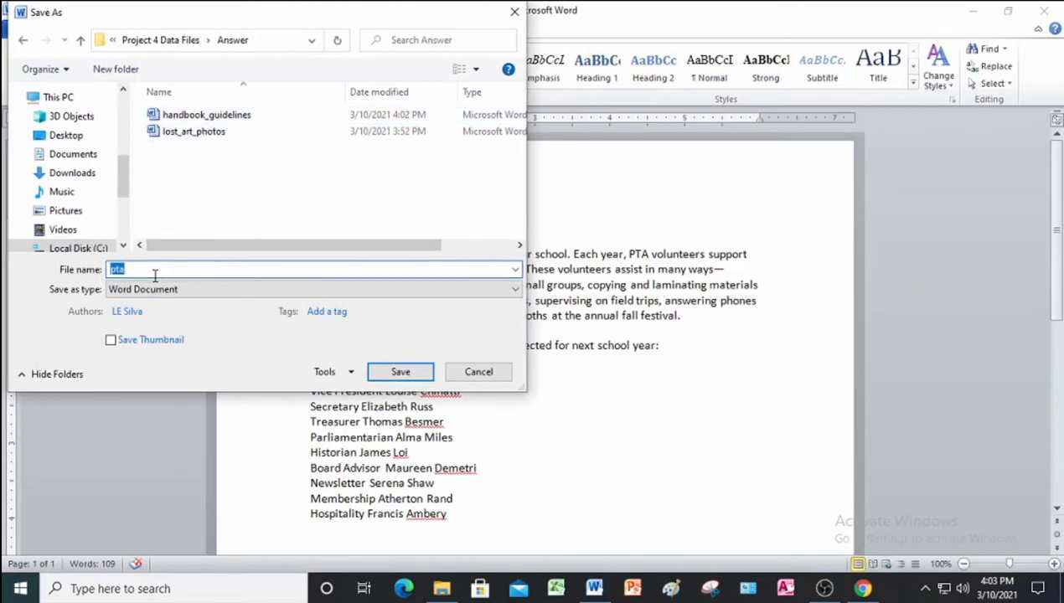
left_click(154, 271)
type("_")
type("fficers")
left_click(387, 371)
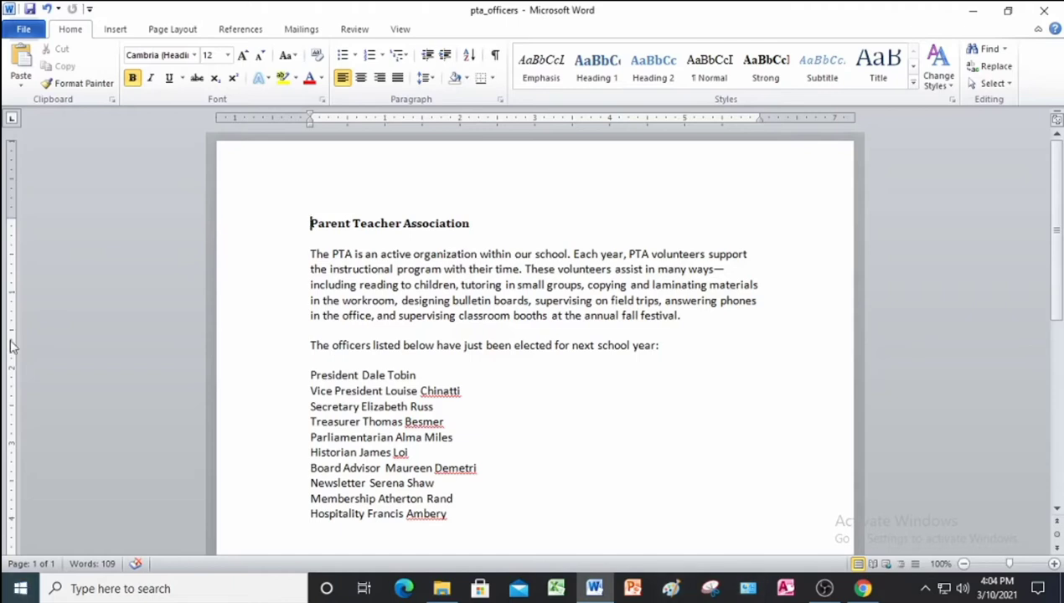
mouse_move(871, 591)
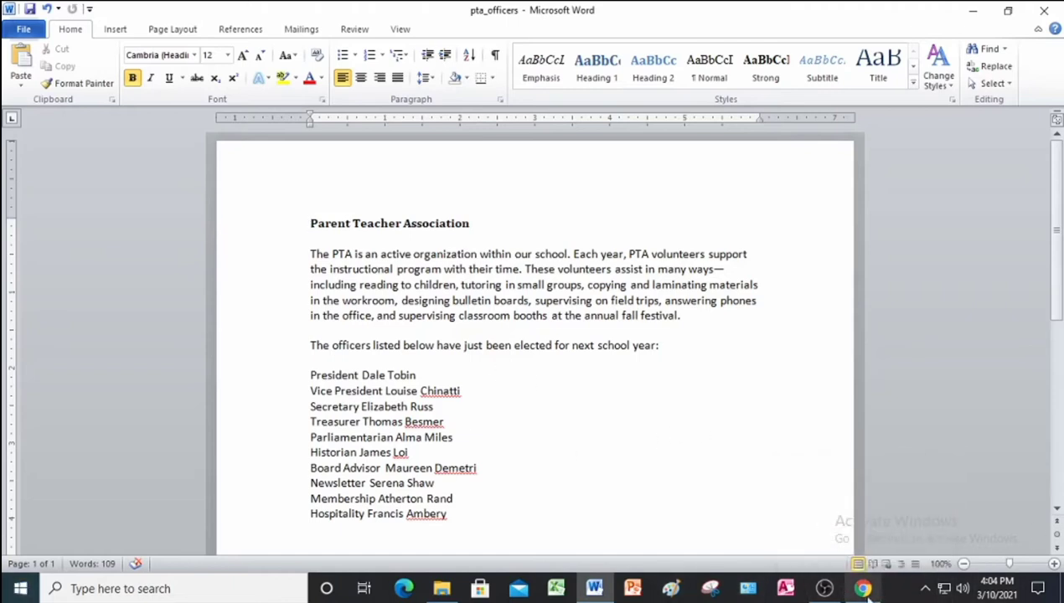
left_click(862, 589)
Review Figure 4-30's tab settings in the Project 4 PDF, then return to pta_officers.
scroll(474, 323, "down", 5)
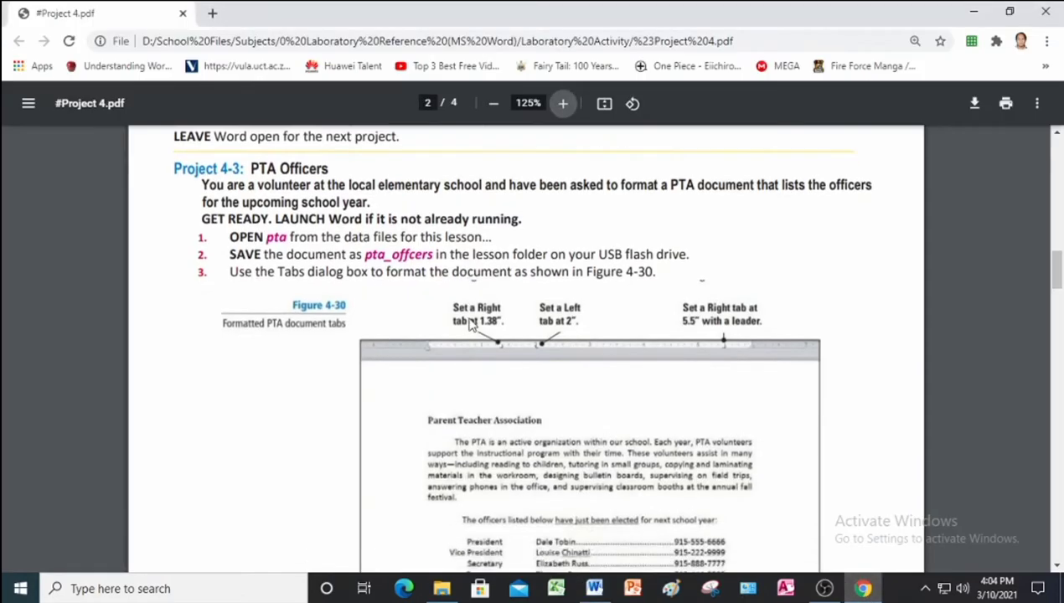
scroll(490, 283, "up", 1)
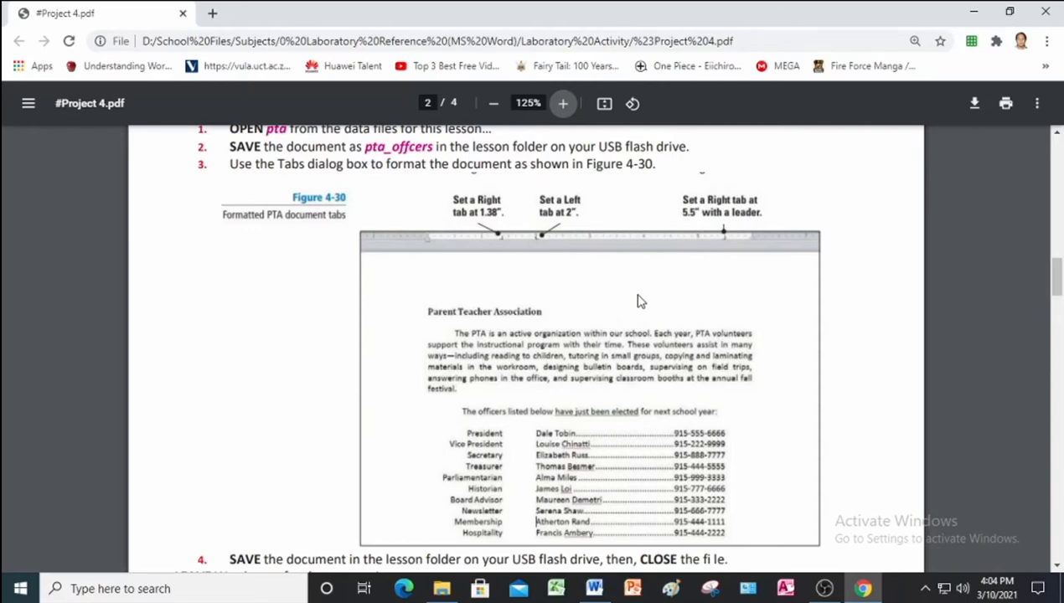
left_click(596, 588)
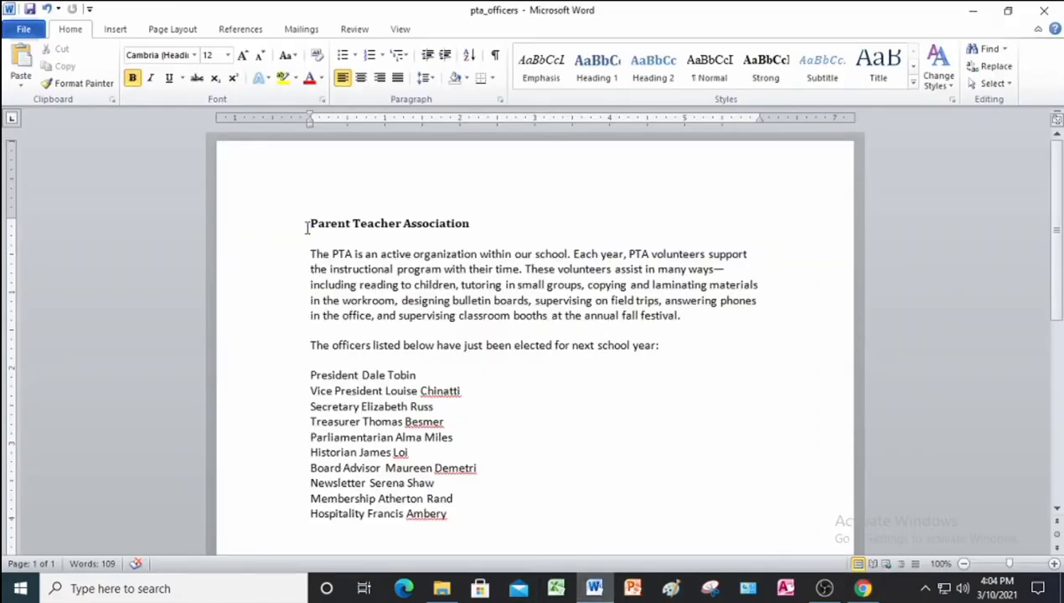
Give the introductory PTA paragraph a 0.5" first-line indent.
left_click_drag(262, 259, 266, 316)
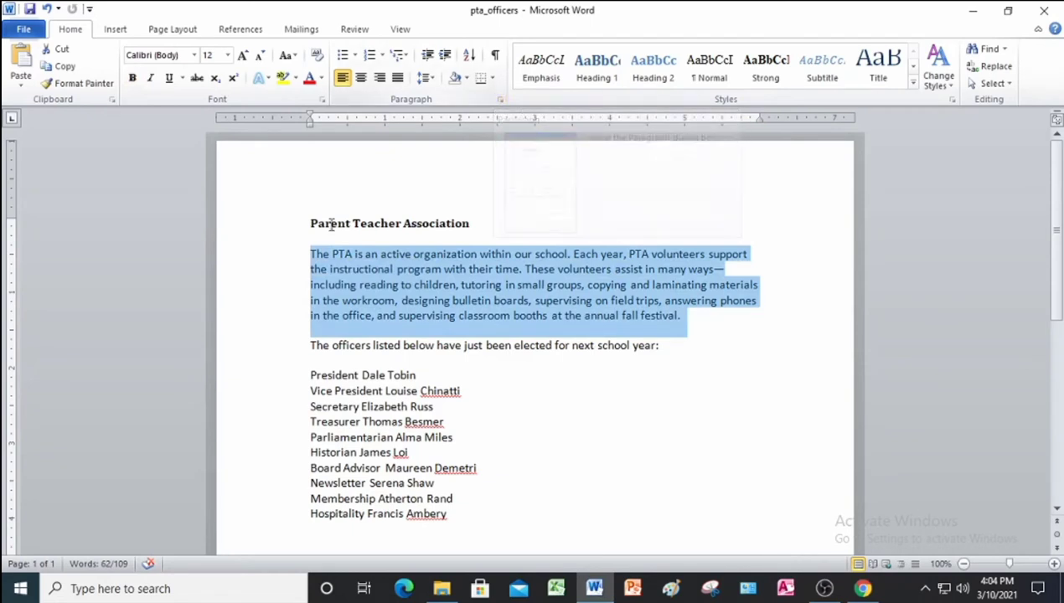
left_click(500, 100)
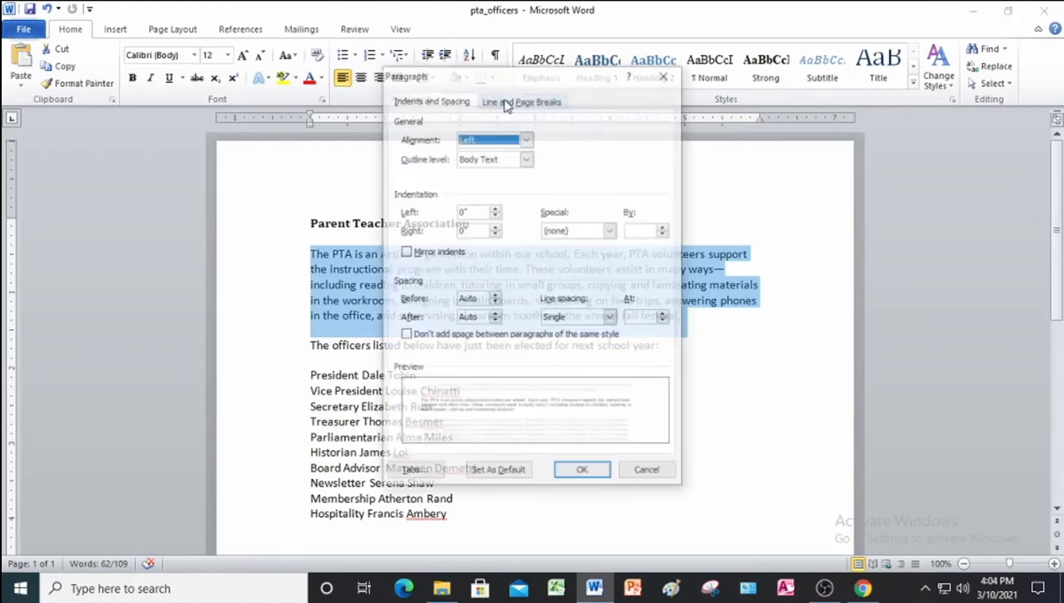
left_click(610, 230)
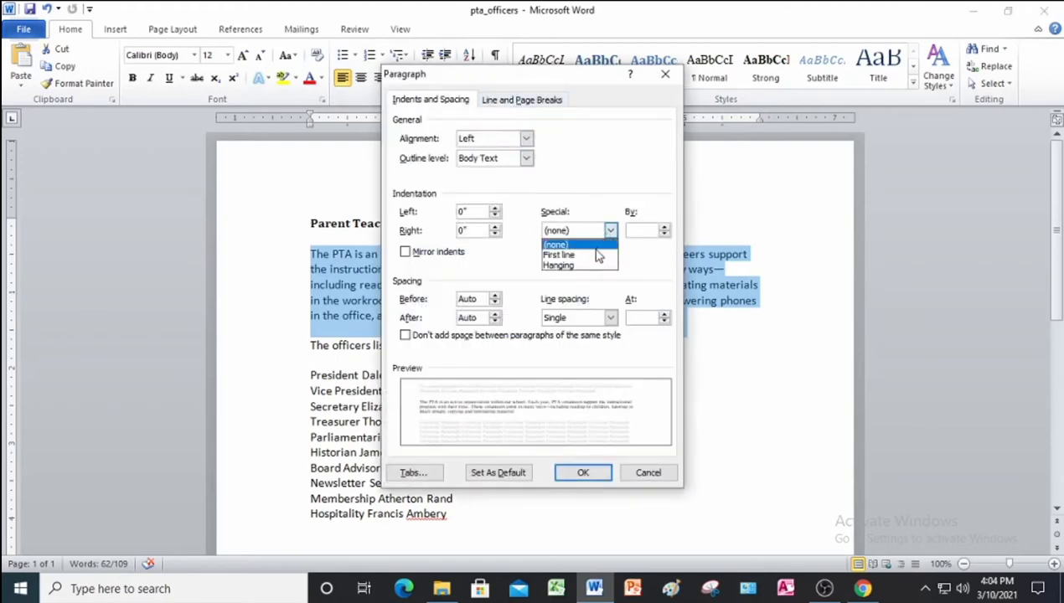
left_click(591, 250)
left_click(580, 471)
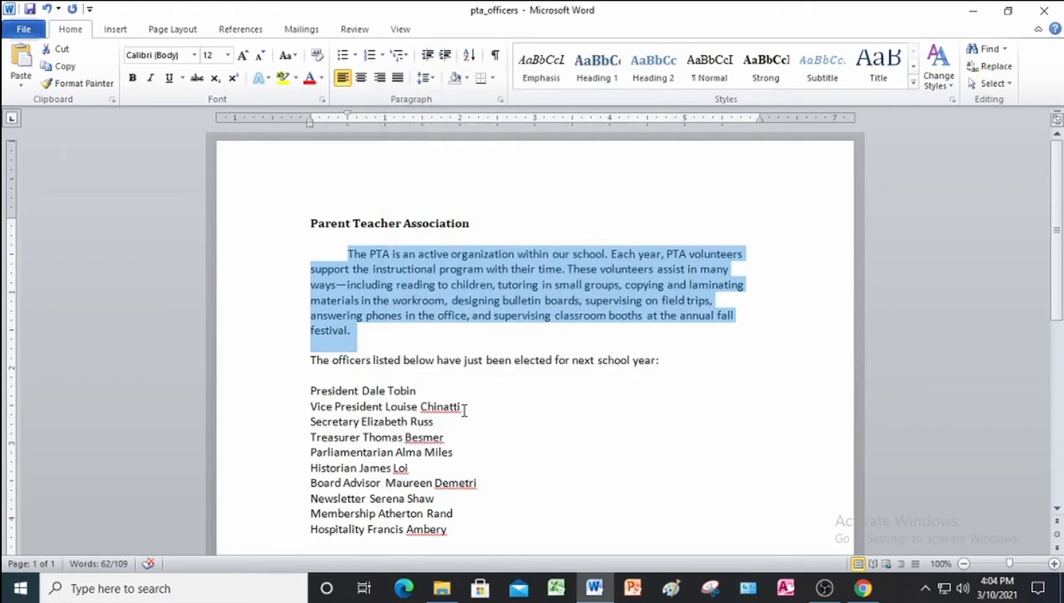
left_click(465, 409)
scroll(463, 410, "down", 1)
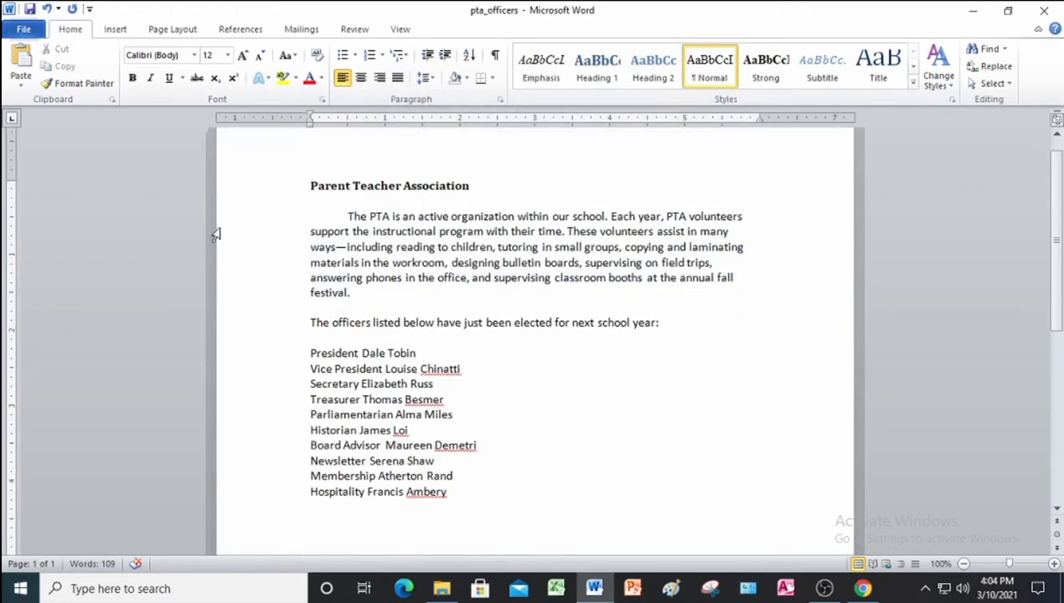
Center the 'officers listed below' sentence and the ten-line officer list.
left_click(243, 332)
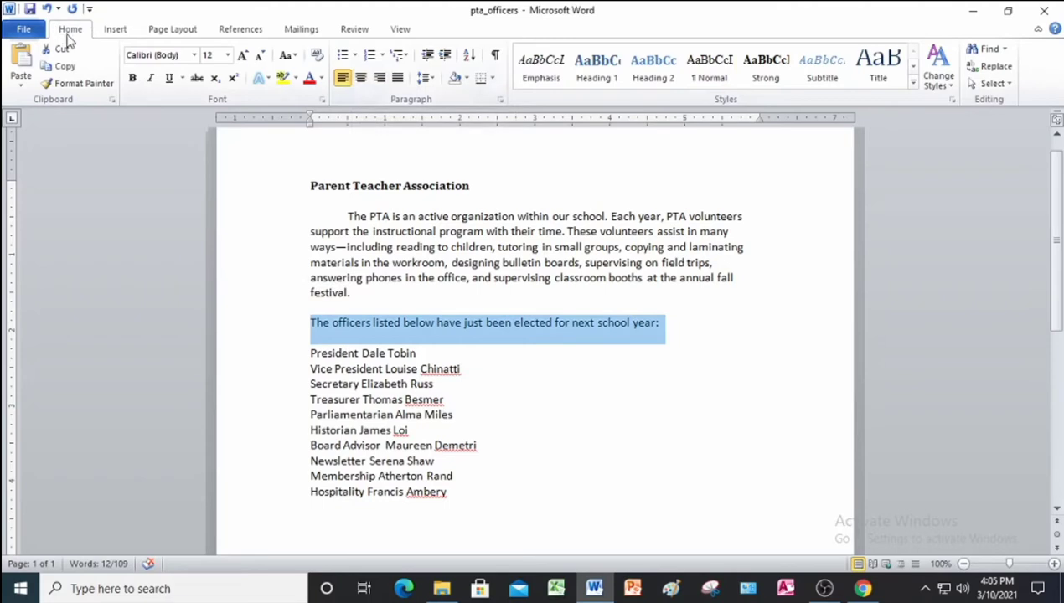
left_click(361, 78)
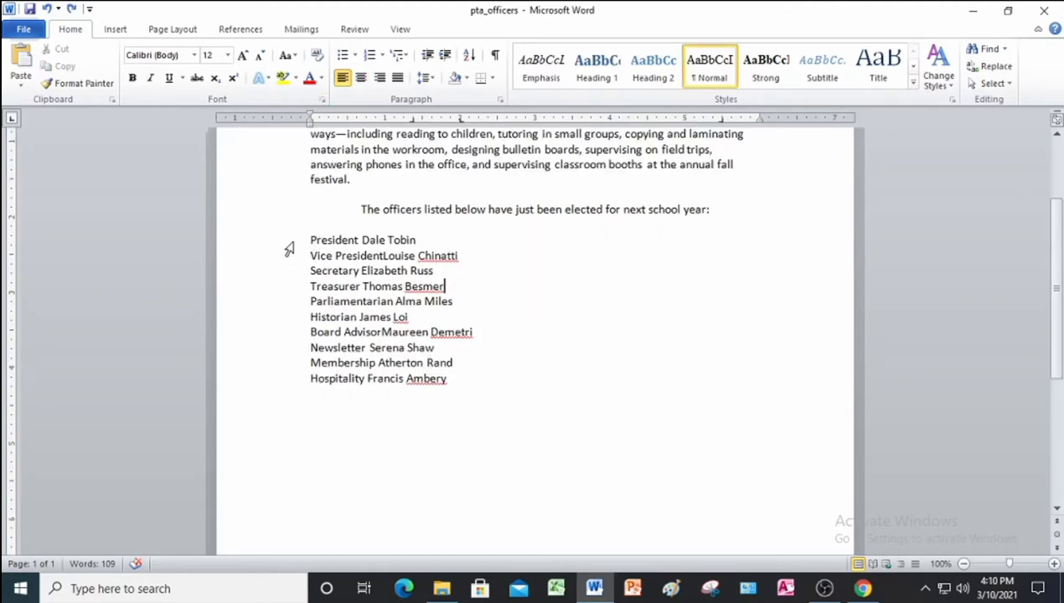
left_click_drag(288, 243, 299, 383)
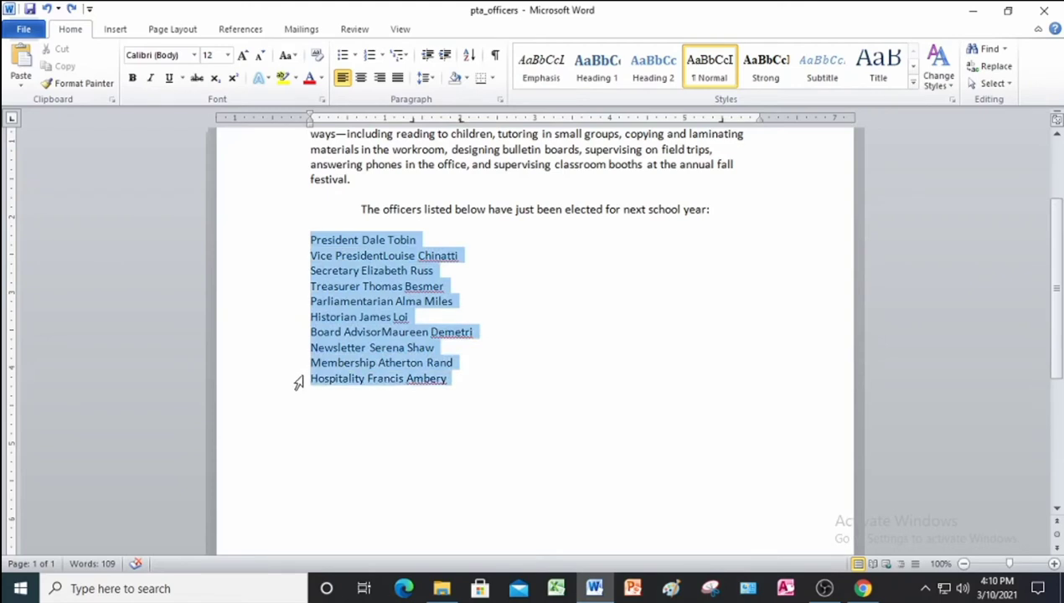
left_click_drag(298, 383, 300, 382)
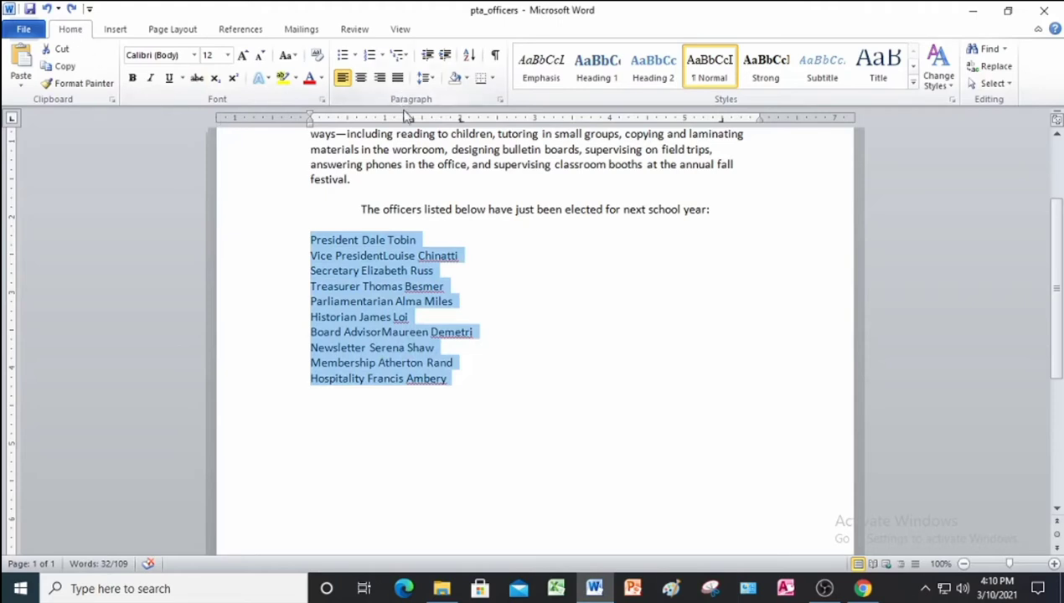
left_click(361, 79)
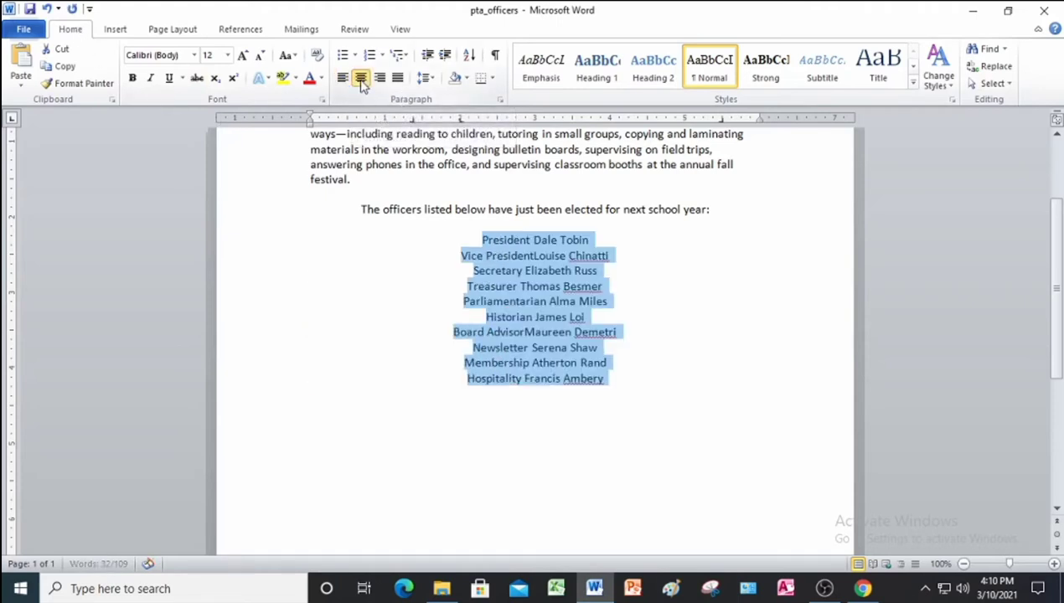
left_click(410, 118)
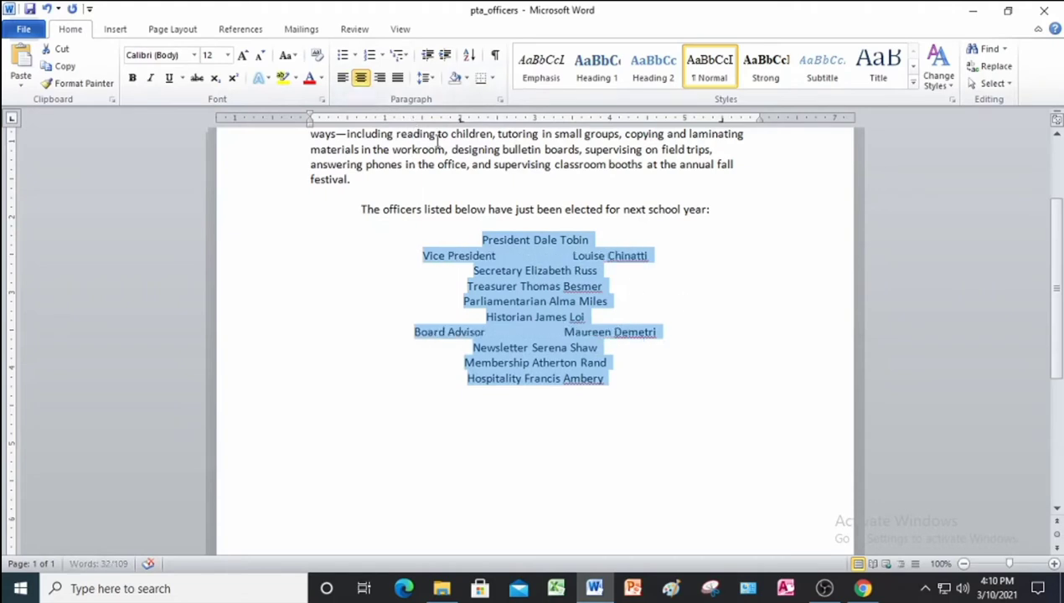
left_click_drag(460, 121, 774, 375)
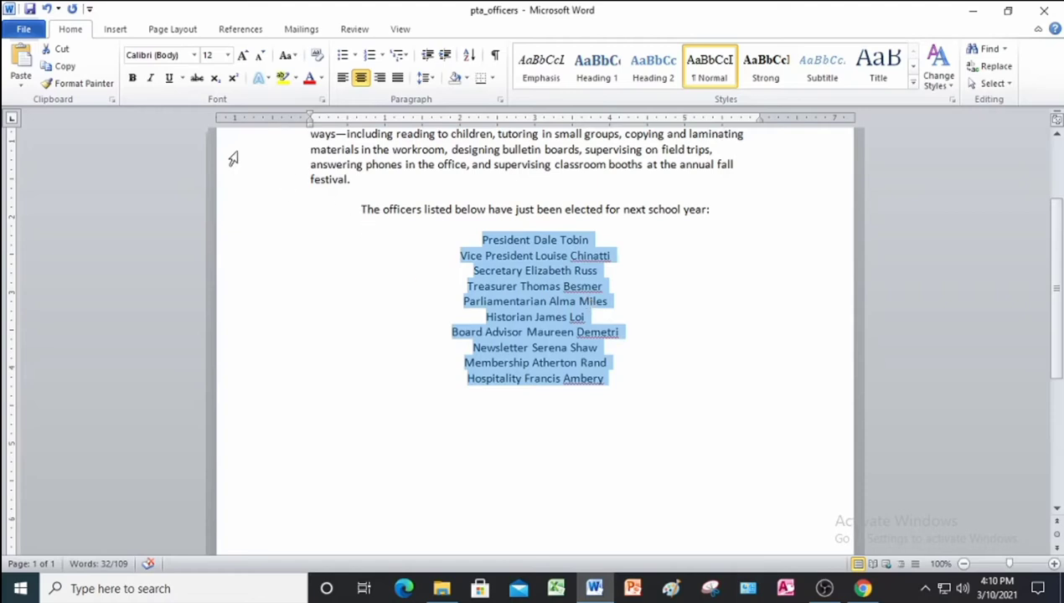
Add a right tab stop at 1.38" and a left tab stop at 2" to the officer list.
left_click(499, 100)
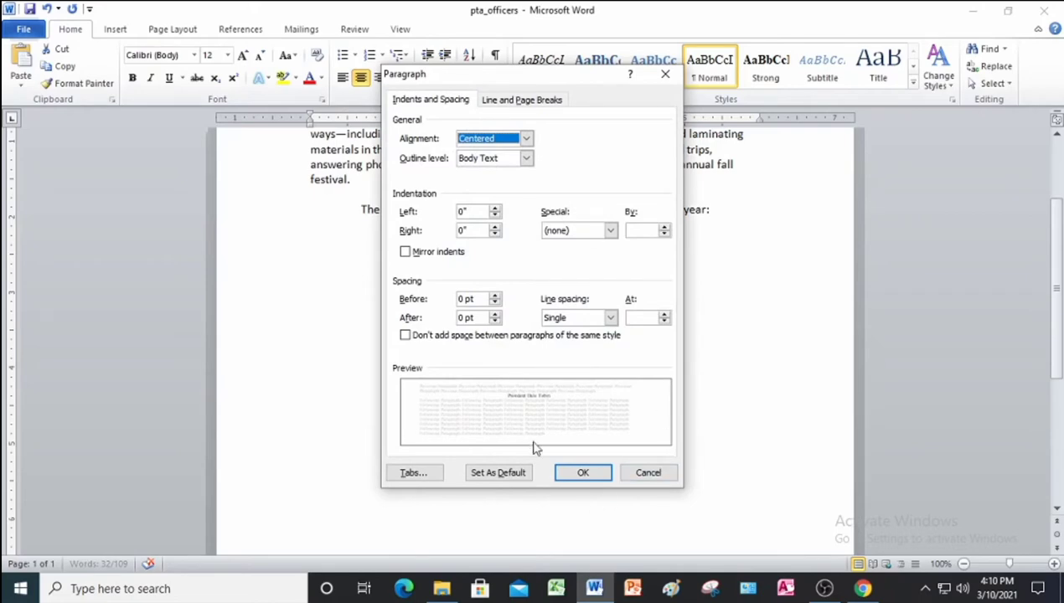
left_click(414, 473)
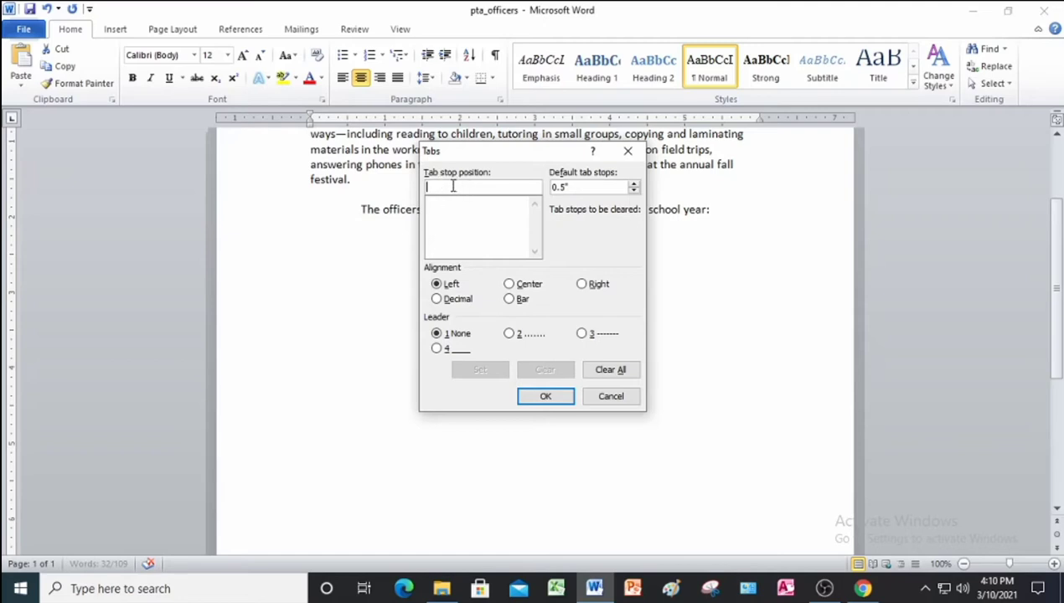
type("1.")
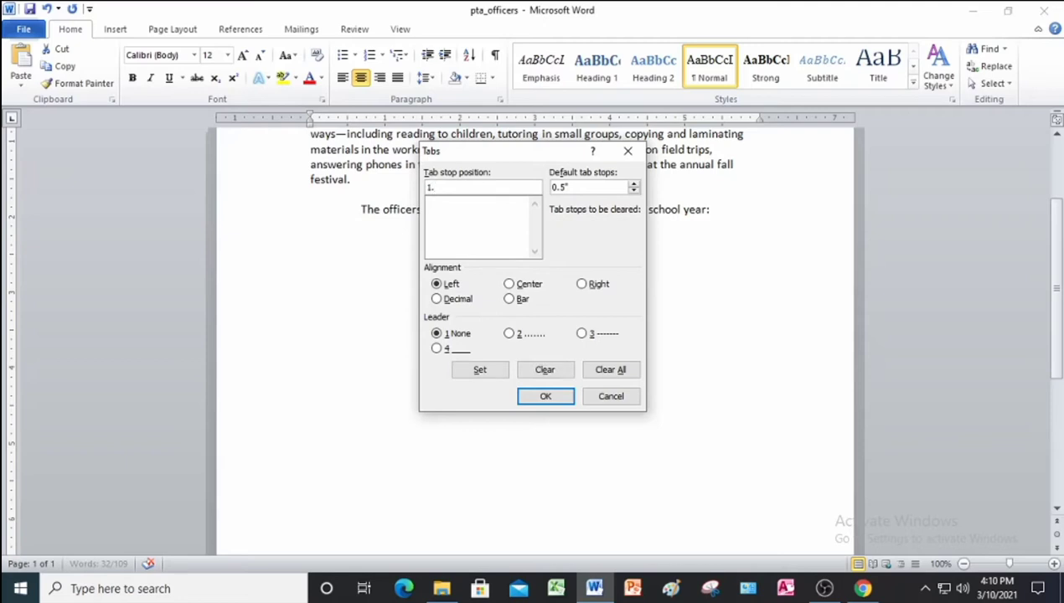
type("38")
left_click(591, 286)
left_click(480, 370)
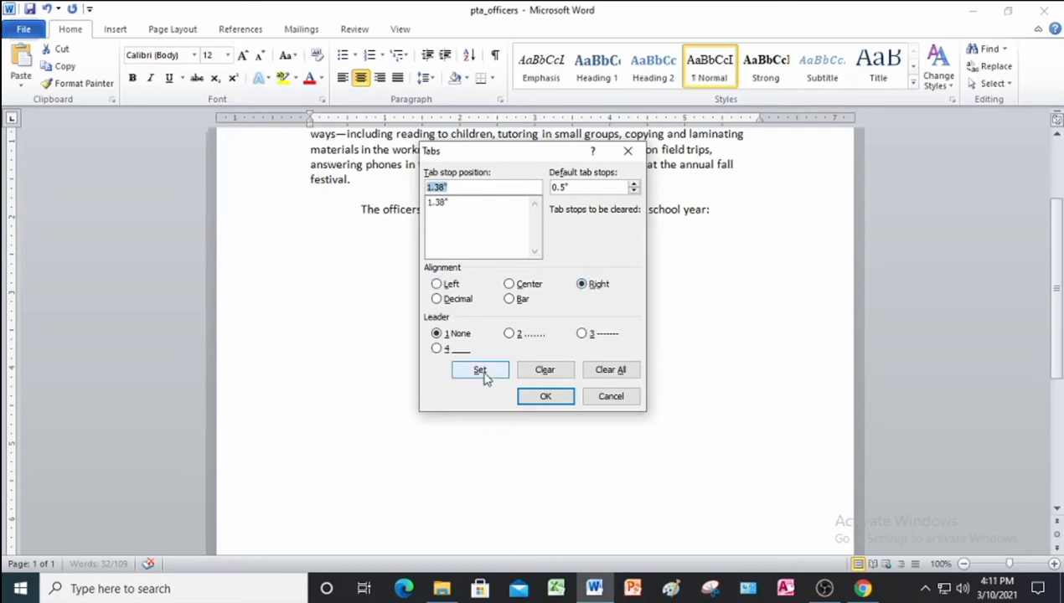
left_click(471, 189)
key("BackSpace")
key("BackSpace")
key("BackSpace")
key("BackSpace")
key("BackSpace")
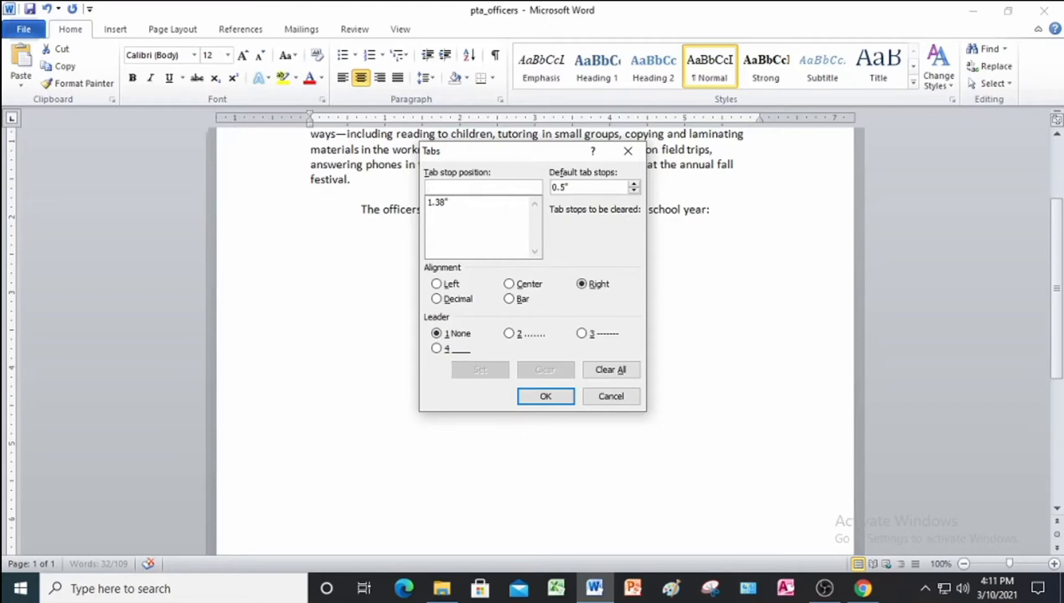
type("2")
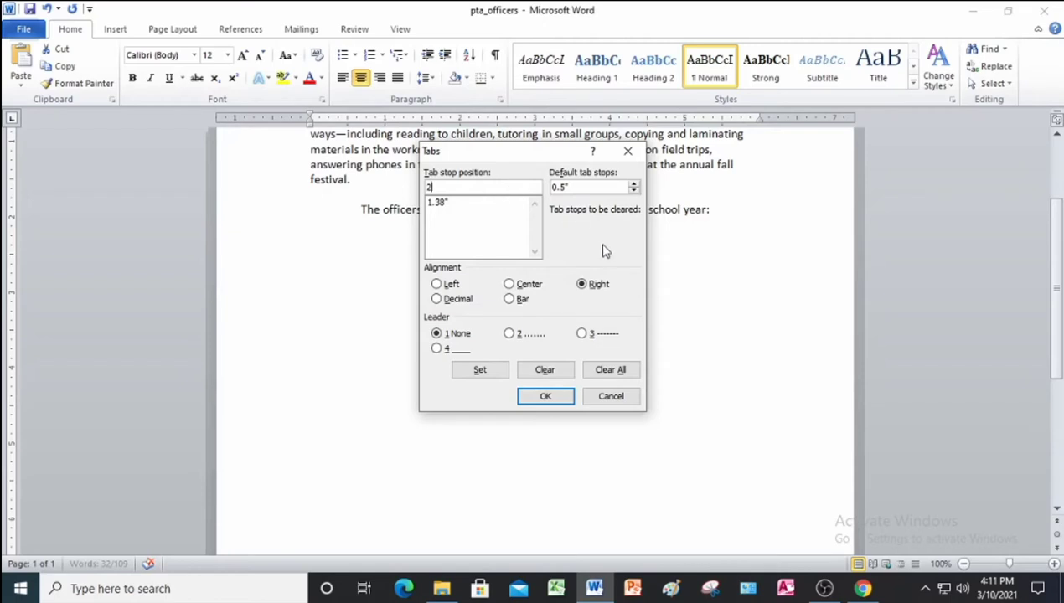
left_click(437, 284)
left_click(479, 370)
Add a right-aligned 5.5" tab stop with a dot leader and apply the tab settings.
left_click(483, 190)
key("BackSpace")
key("BackSpace")
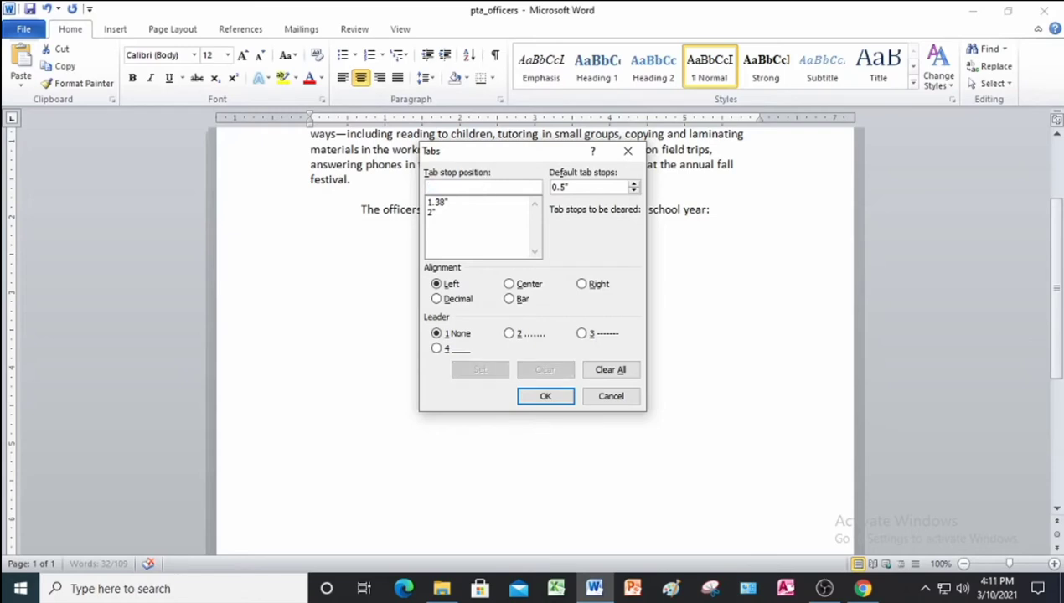
type("5.5")
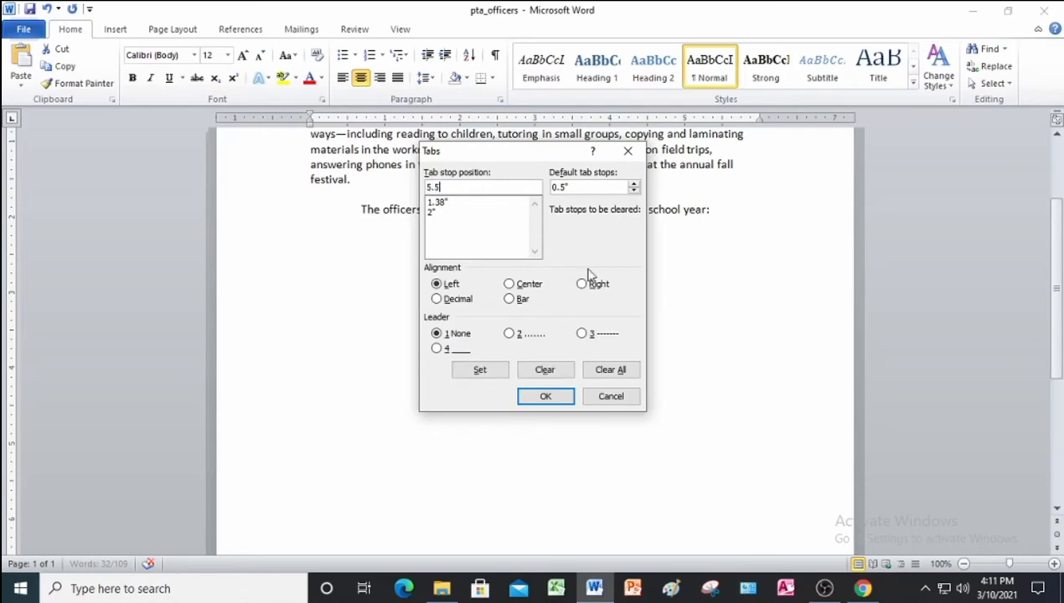
left_click(580, 286)
left_click(508, 334)
left_click(482, 370)
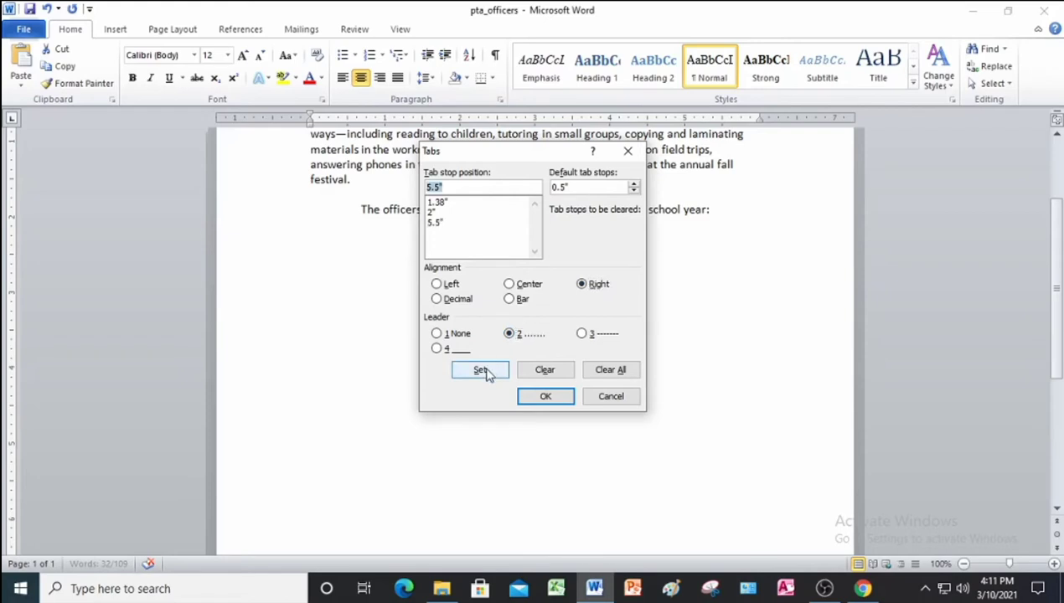
left_click(545, 397)
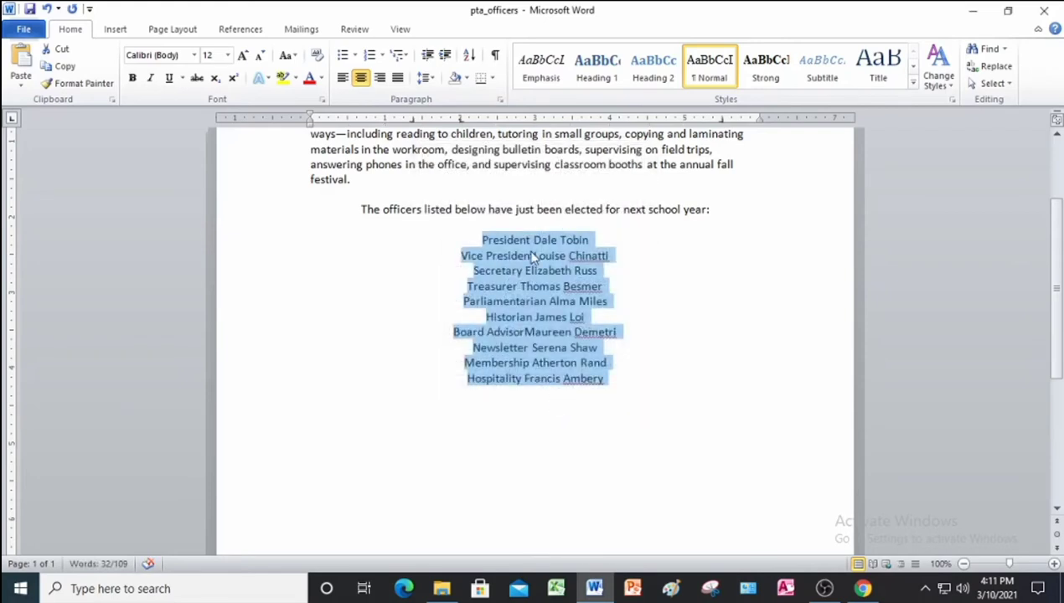
left_click(531, 245)
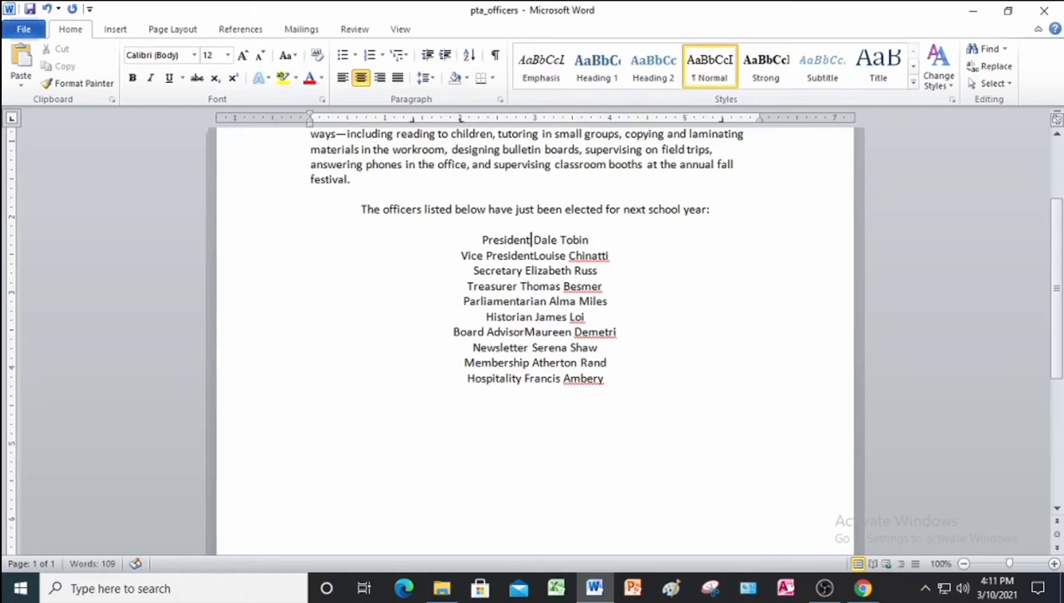
key("Tab")
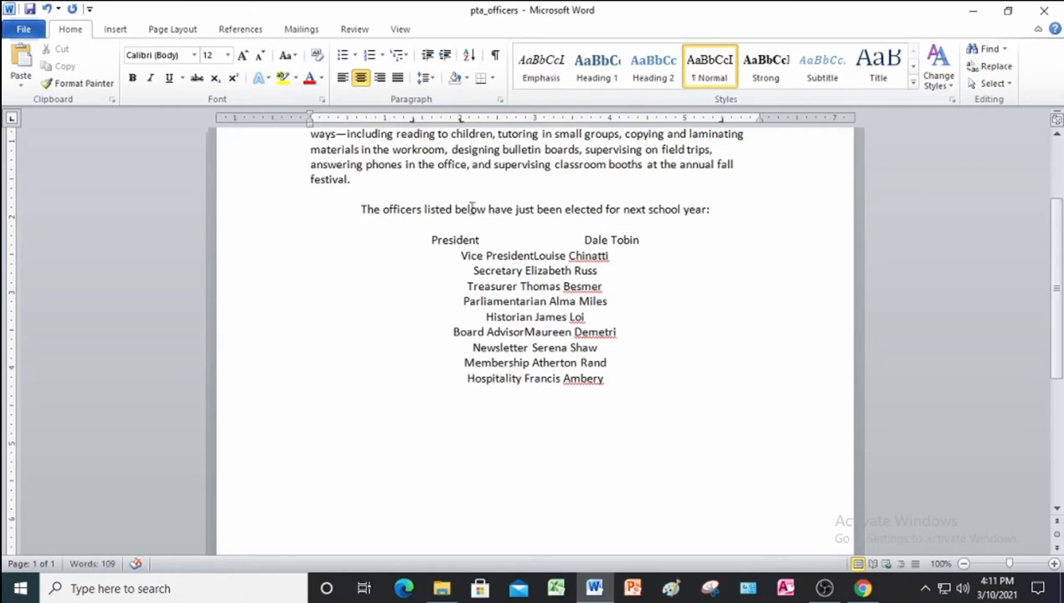
left_click(639, 240)
key("Tab")
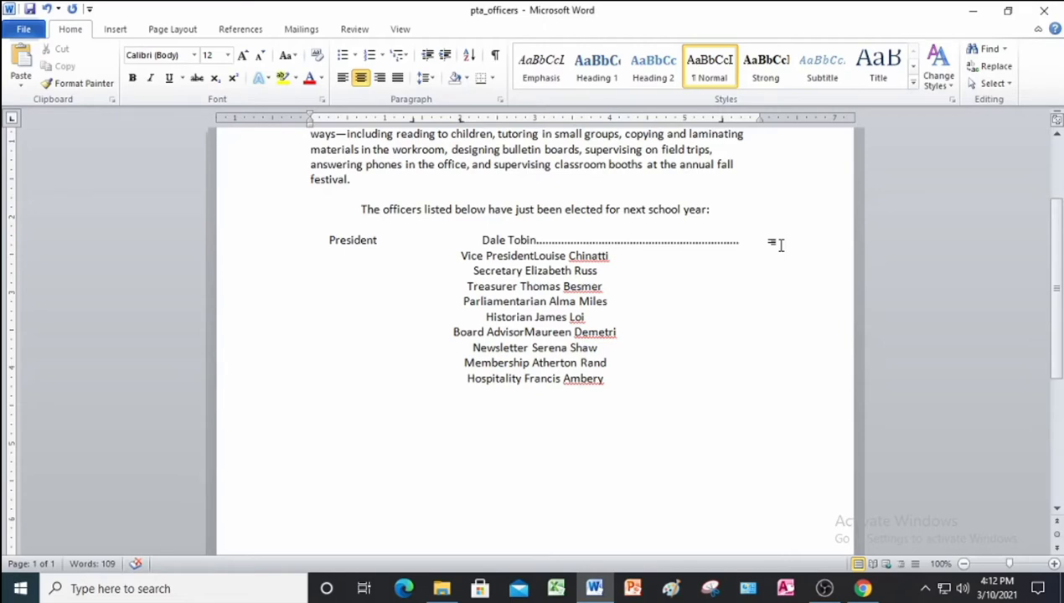
type("915-555")
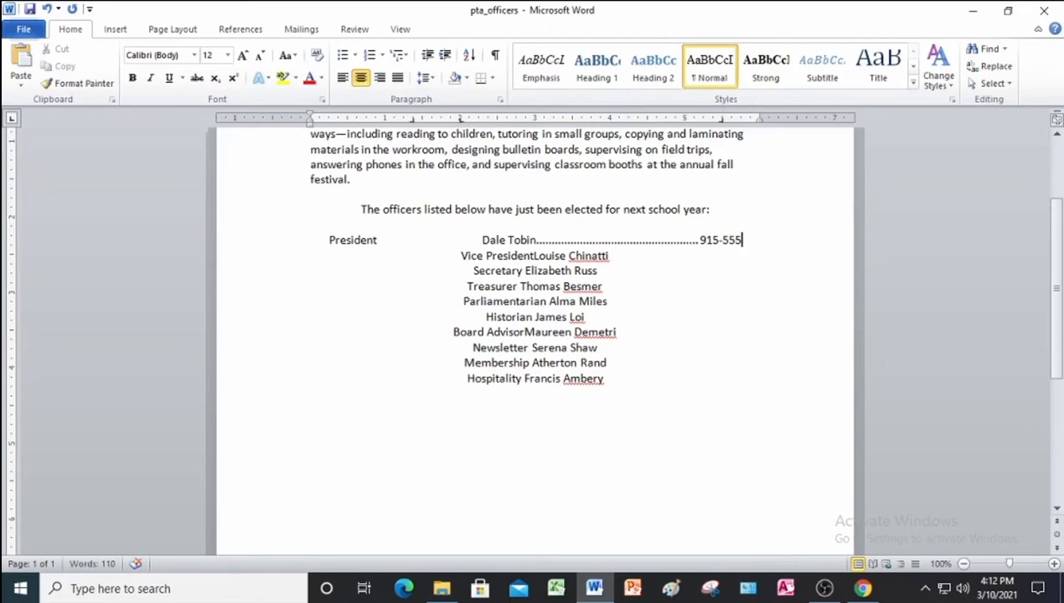
type("-666")
type("6")
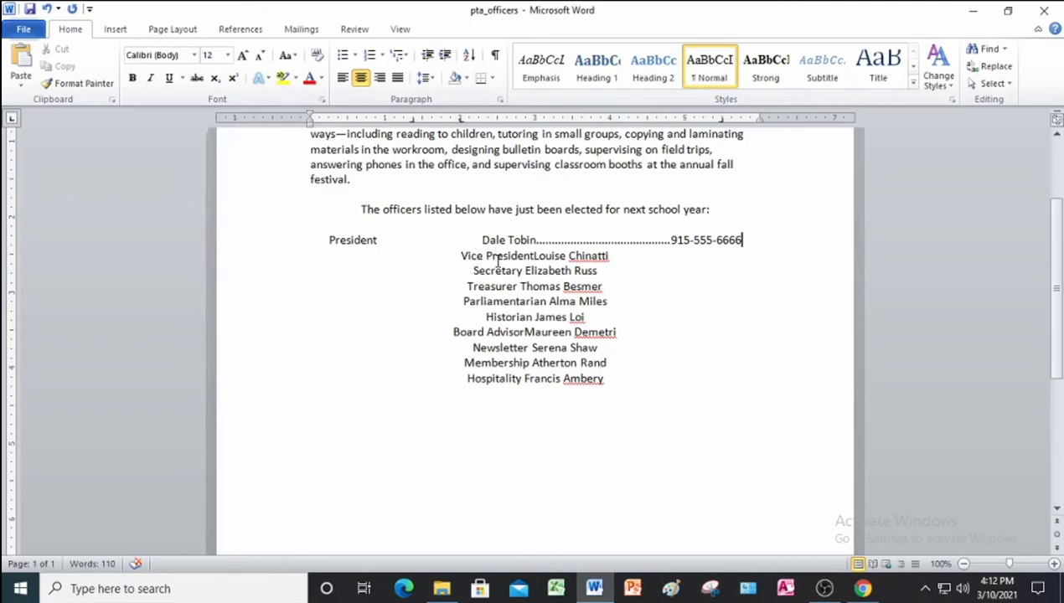
Tab the Vice President and Secretary lines and type each officer's phone number.
key("Home")
key("ctrl+Right")
left_click(533, 256)
key("Tab")
left_click(645, 255)
key("Tab")
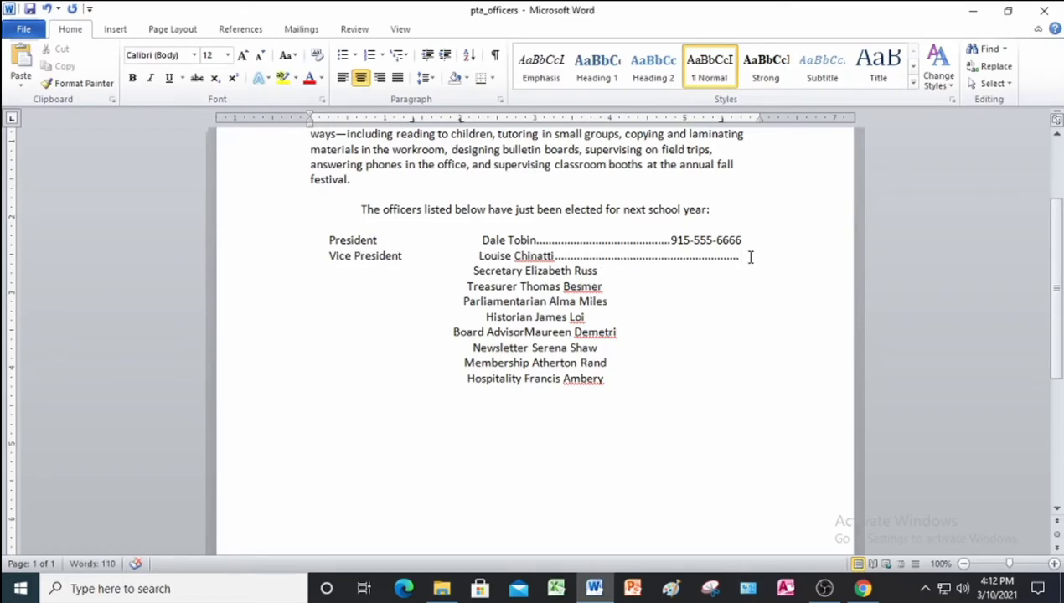
left_click(524, 270)
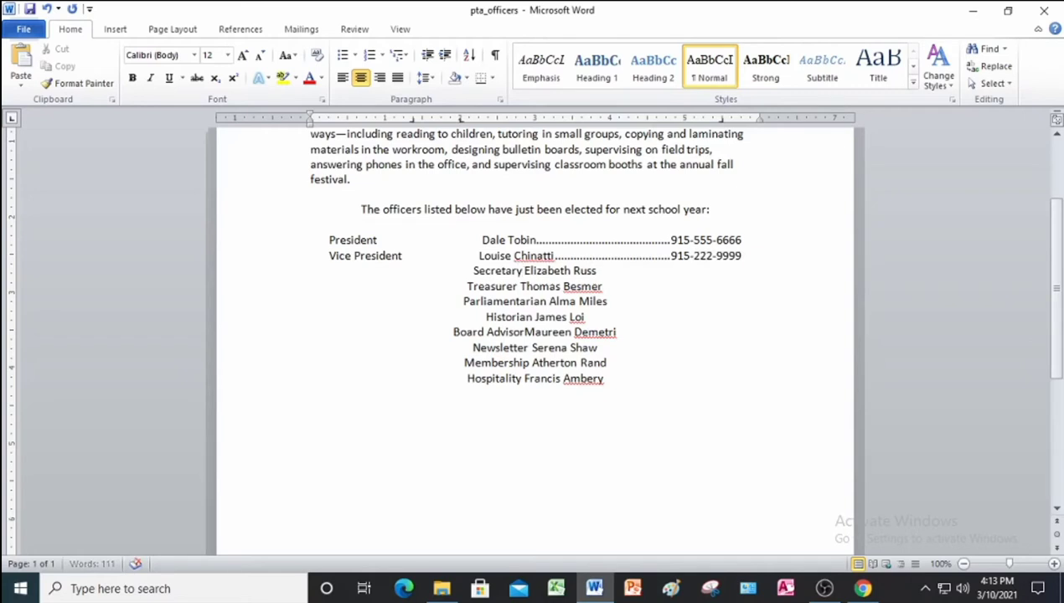
key("Tab")
left_click(649, 271)
key("Tab")
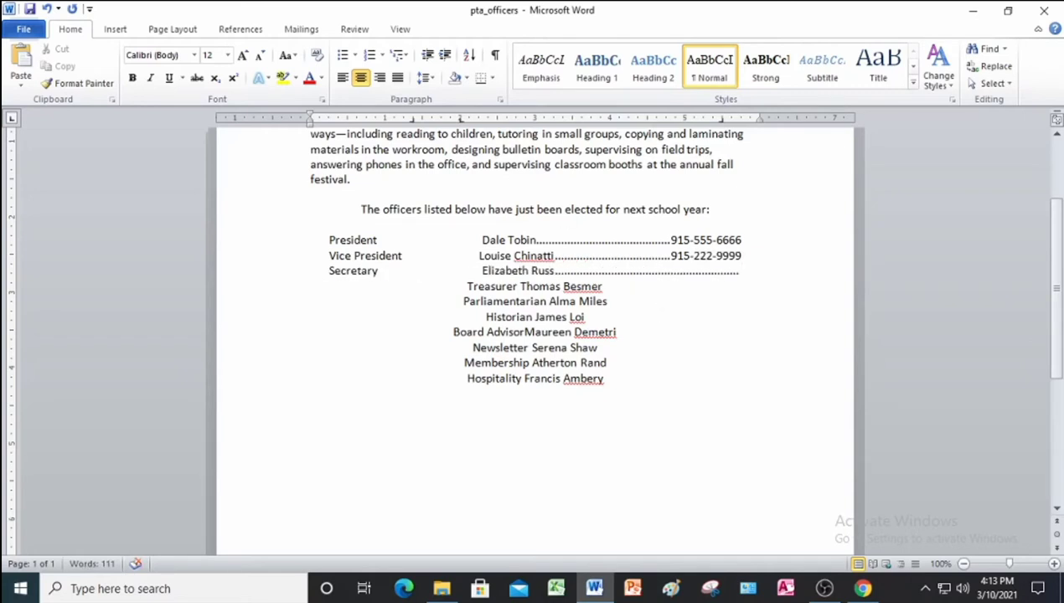
Tab the Treasurer and Parliamentarian lines and type their phone numbers, fixing a typo.
left_click(518, 286)
key("Tab")
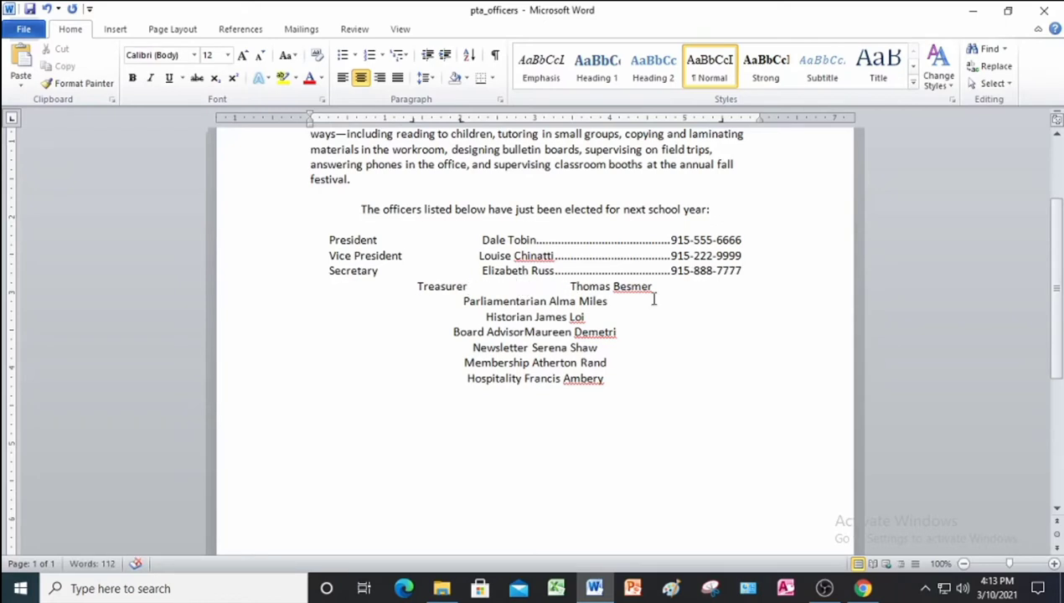
left_click(653, 289)
key("Tab")
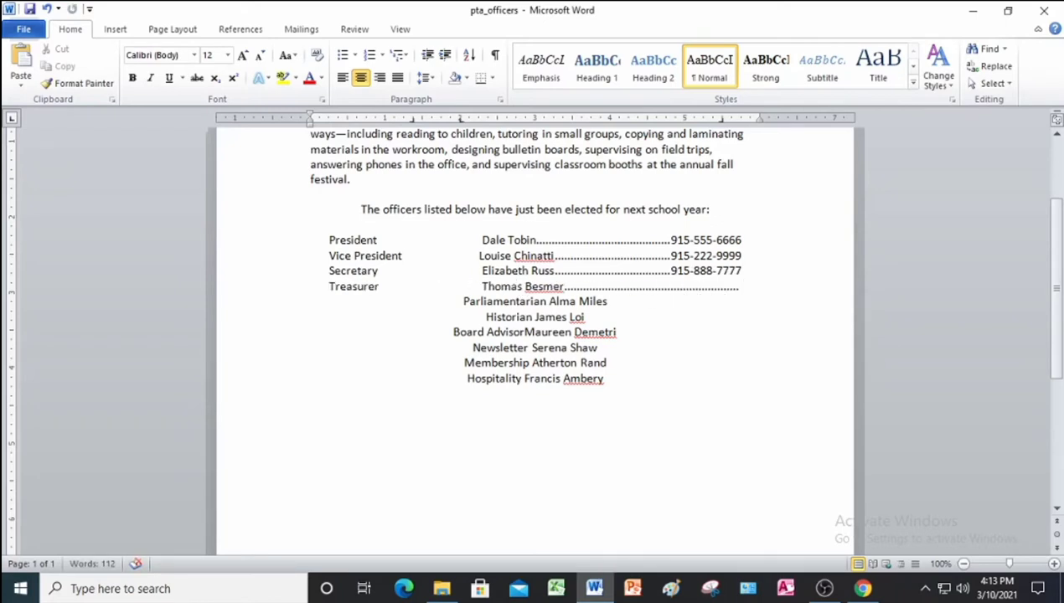
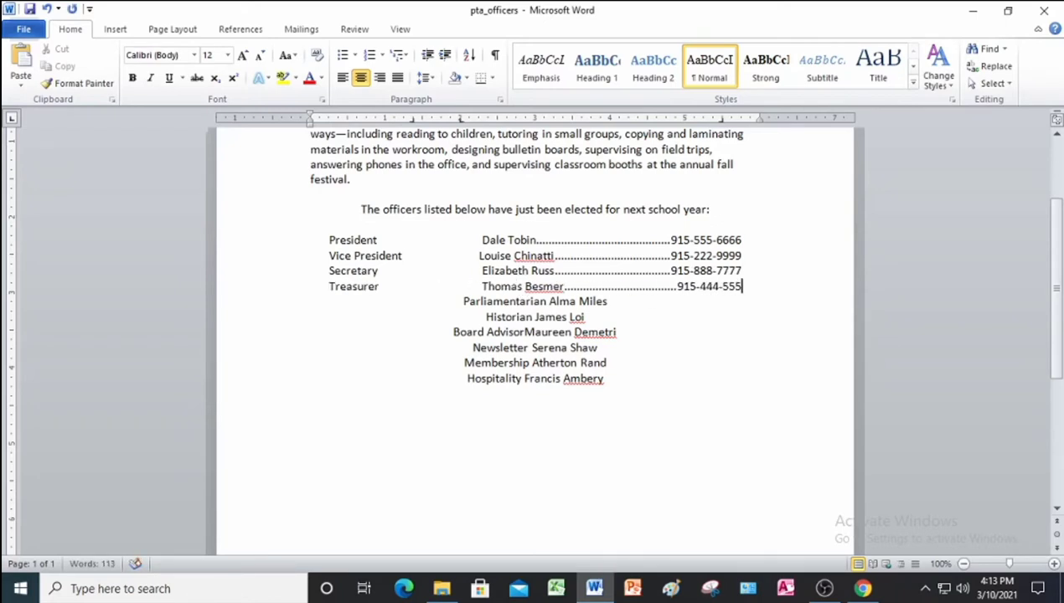
left_click(543, 300)
key("Tab")
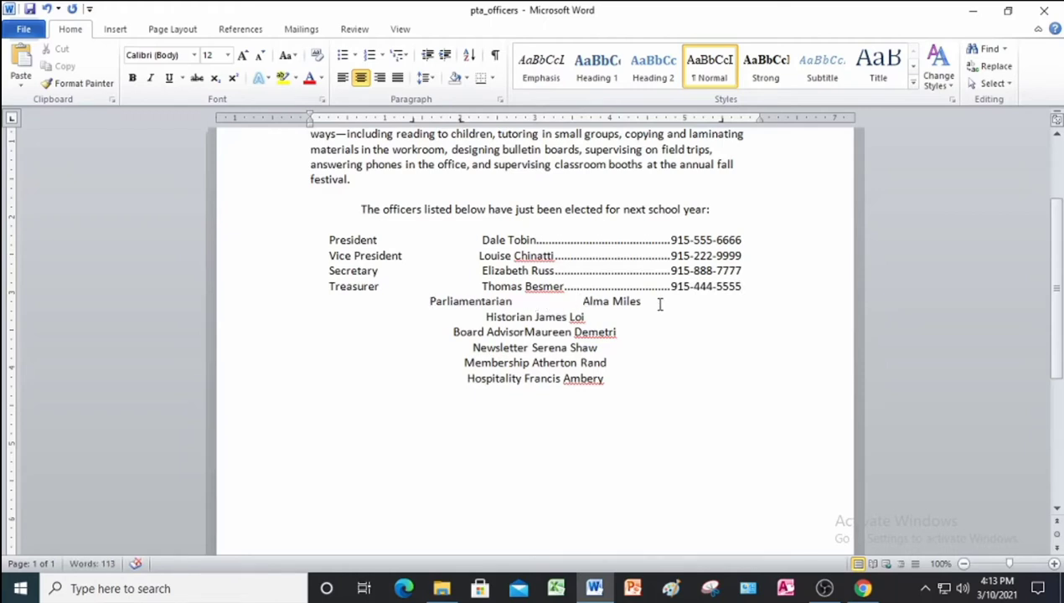
left_click(653, 301)
key("Tab")
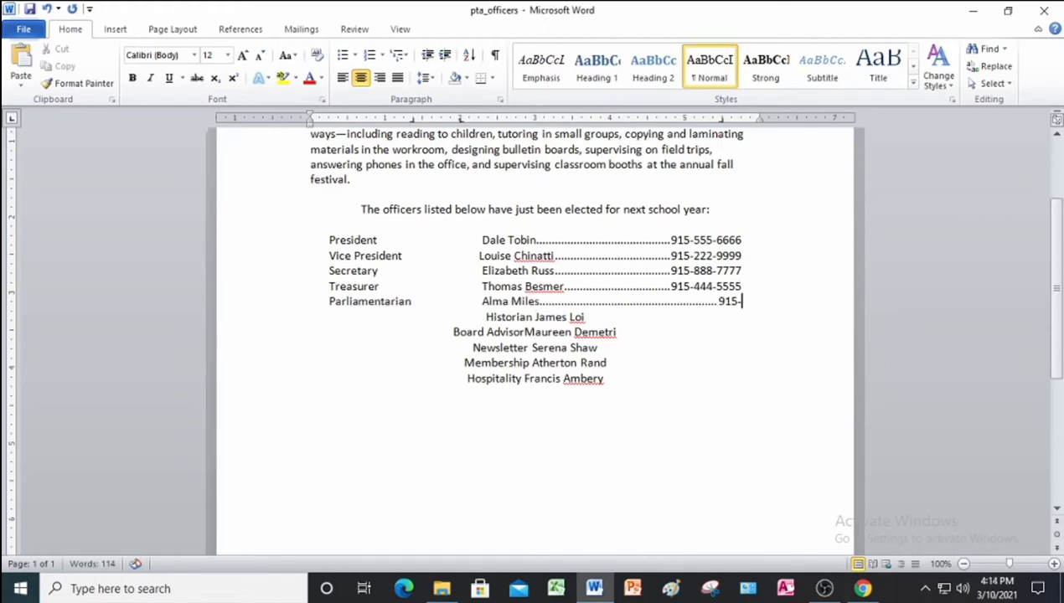
Tab the Historian and Board Advisor lines and type their phone numbers.
left_click(532, 316)
key("Tab")
key("BackSpace")
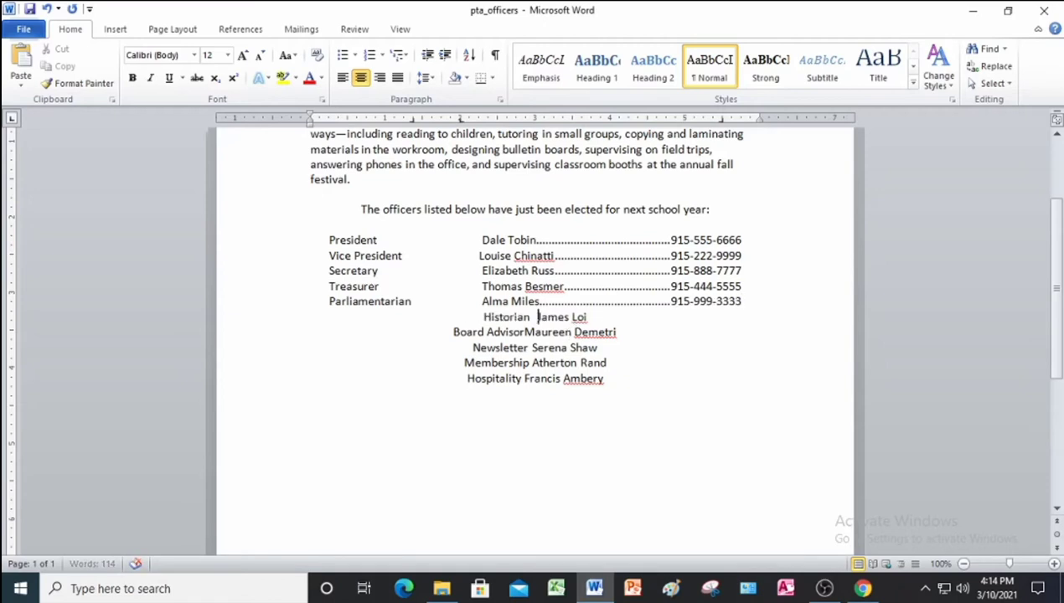
key("Tab")
left_click(638, 317)
key("Tab")
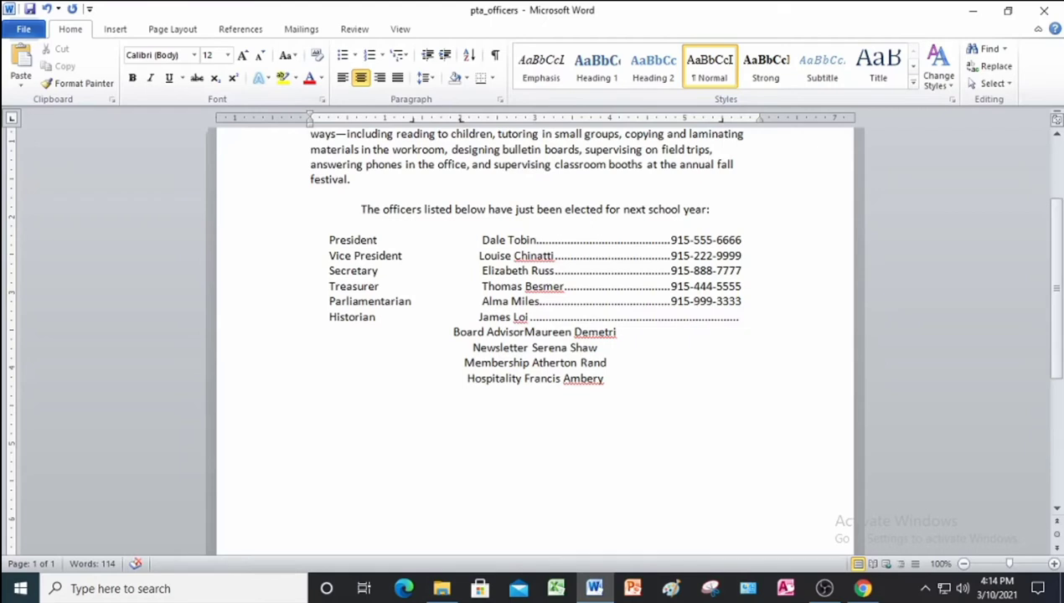
left_click(523, 333)
key("Tab")
left_click(666, 335)
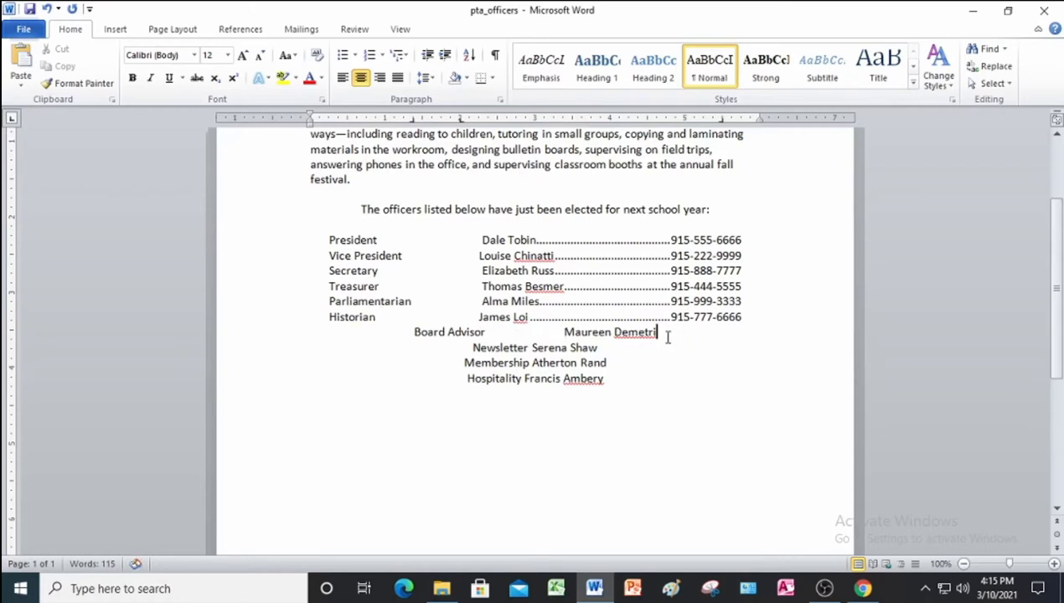
key("Tab")
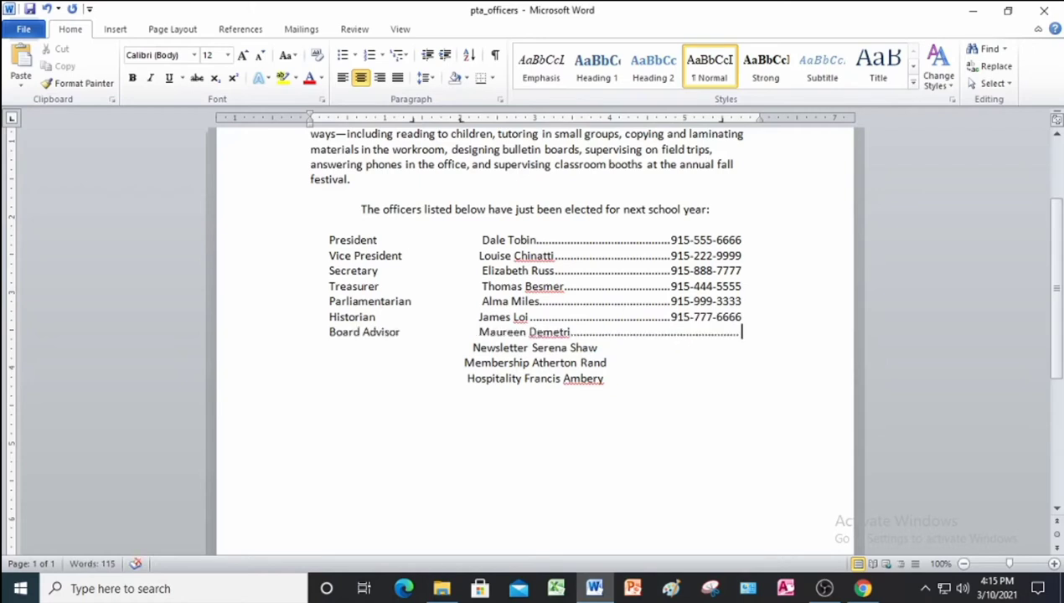
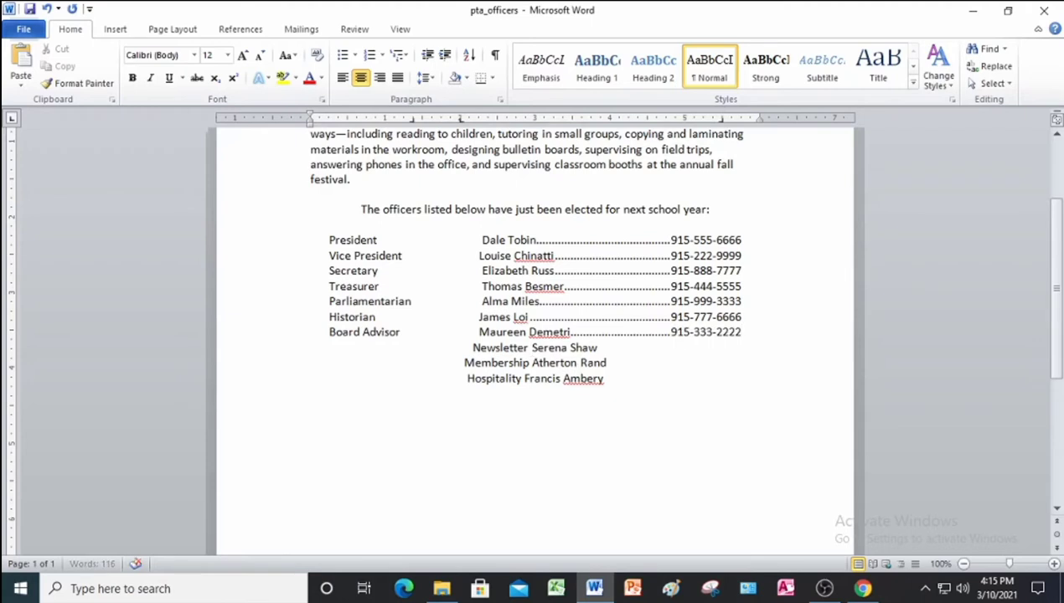
Tab the Newsletter, Membership and Hospitality lines and type their phone numbers.
left_click(531, 347)
key("Tab")
left_click(646, 348)
key("Tab")
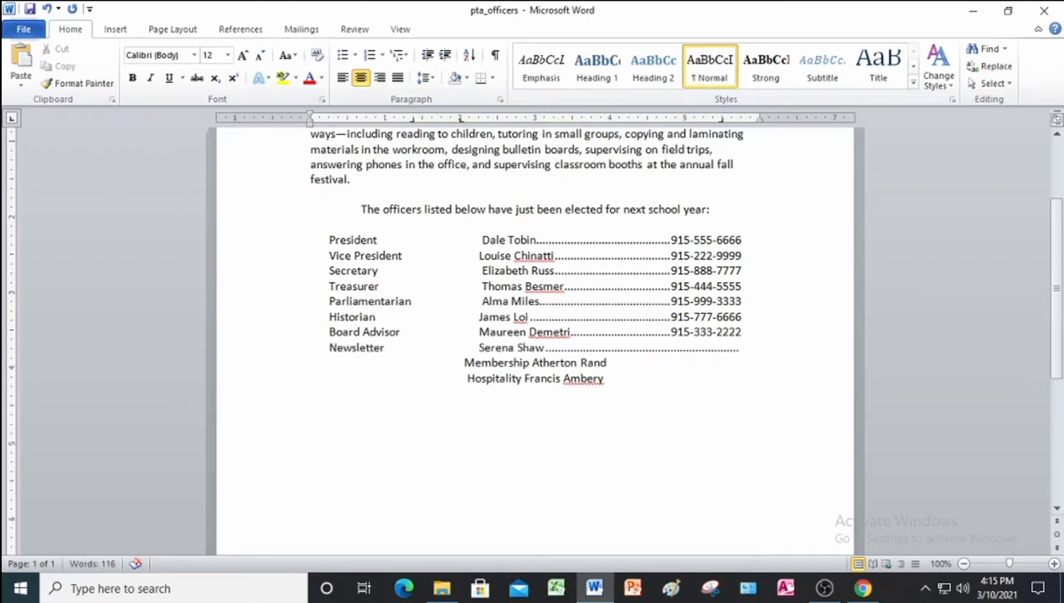
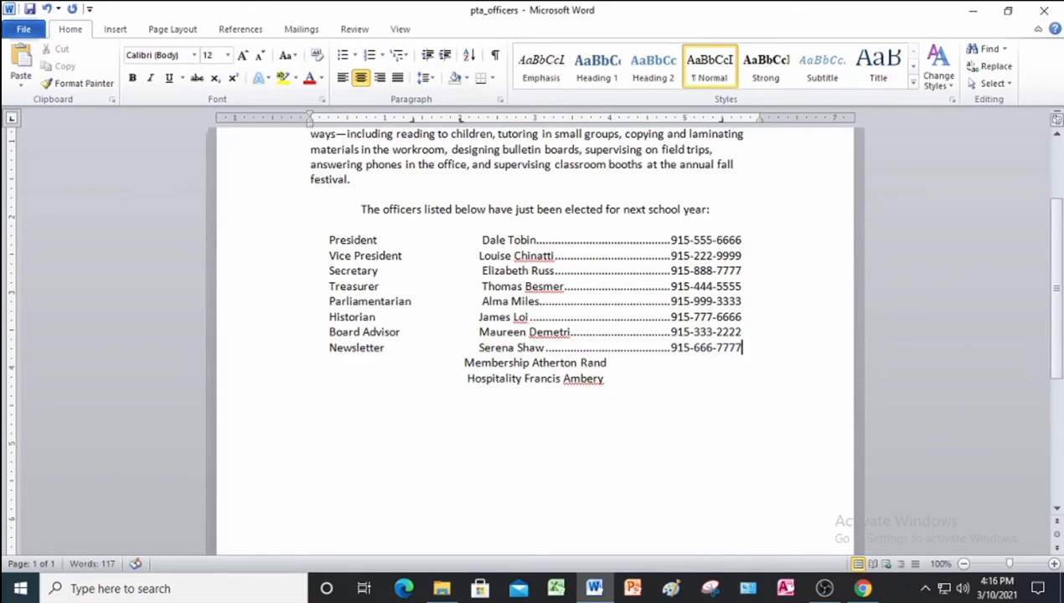
left_click(532, 362)
key("Tab")
left_click(645, 364)
key("Tab")
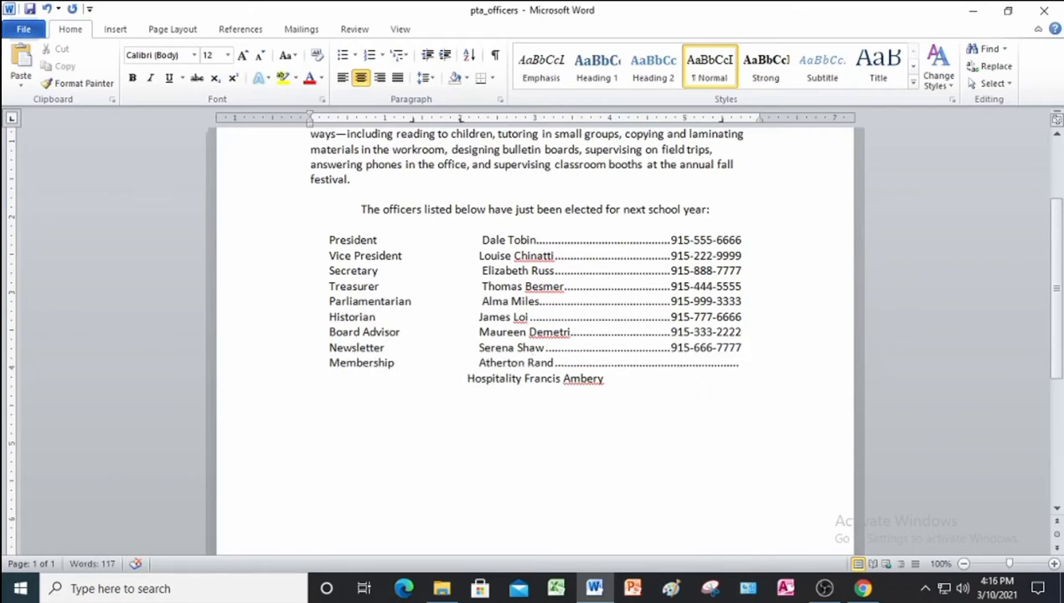
left_click(522, 379)
key("Tab")
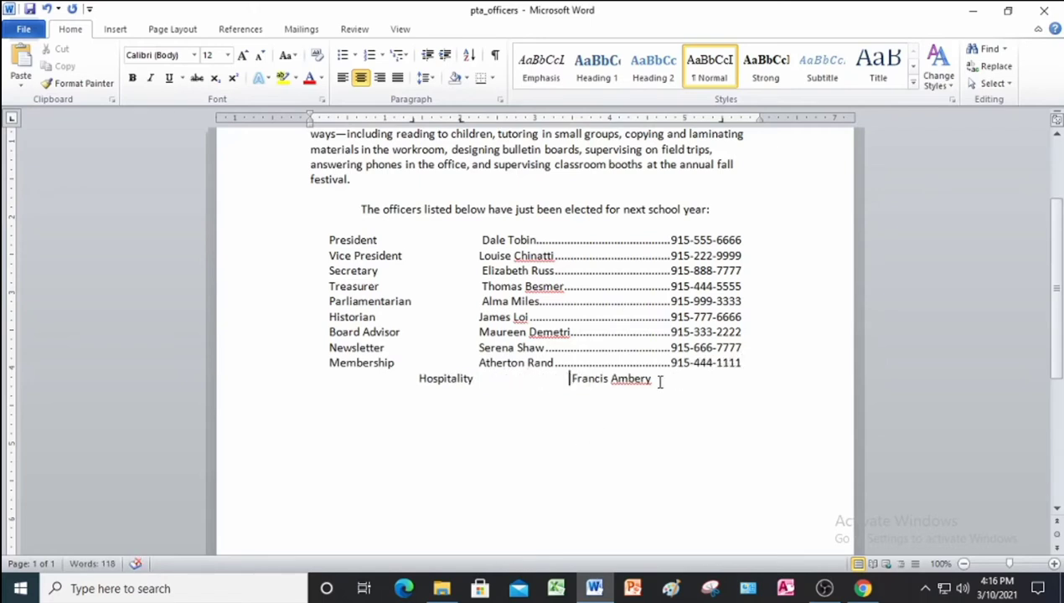
left_click(656, 379)
key("Tab")
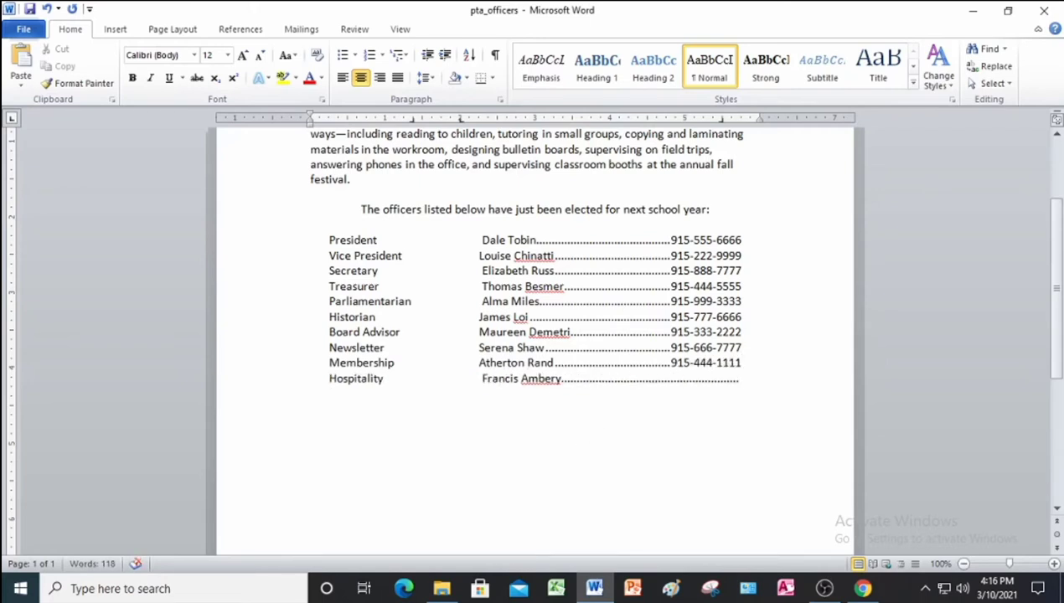
Try alignments on the officer lines, keep them centered, and show formatting marks.
left_click_drag(285, 243, 293, 379)
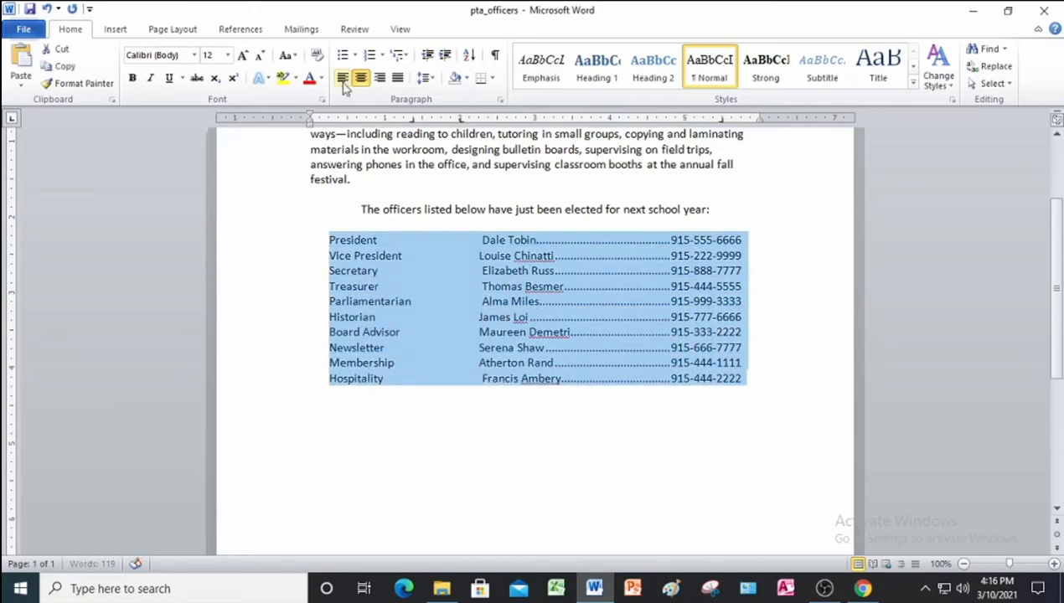
left_click(343, 78)
left_click(361, 79)
left_click(380, 79)
left_click(397, 79)
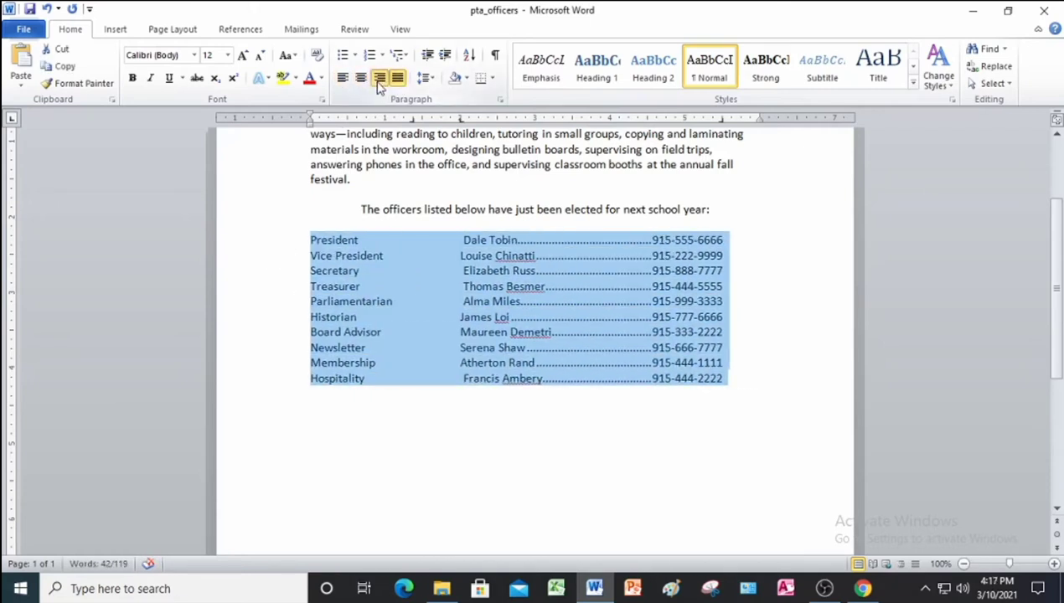
left_click(378, 82)
left_click(361, 81)
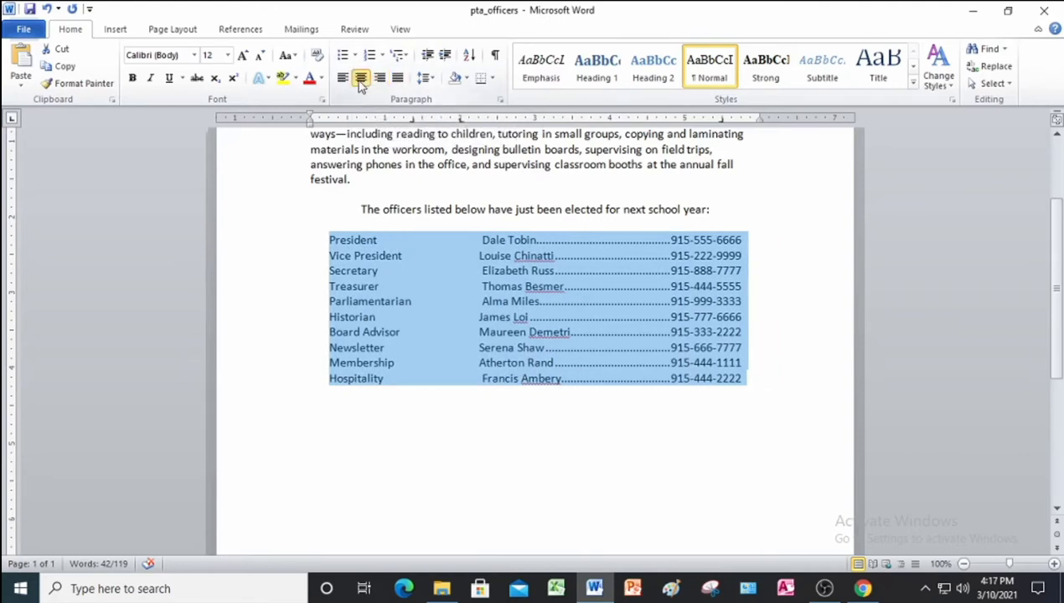
left_click(495, 55)
left_click(482, 240)
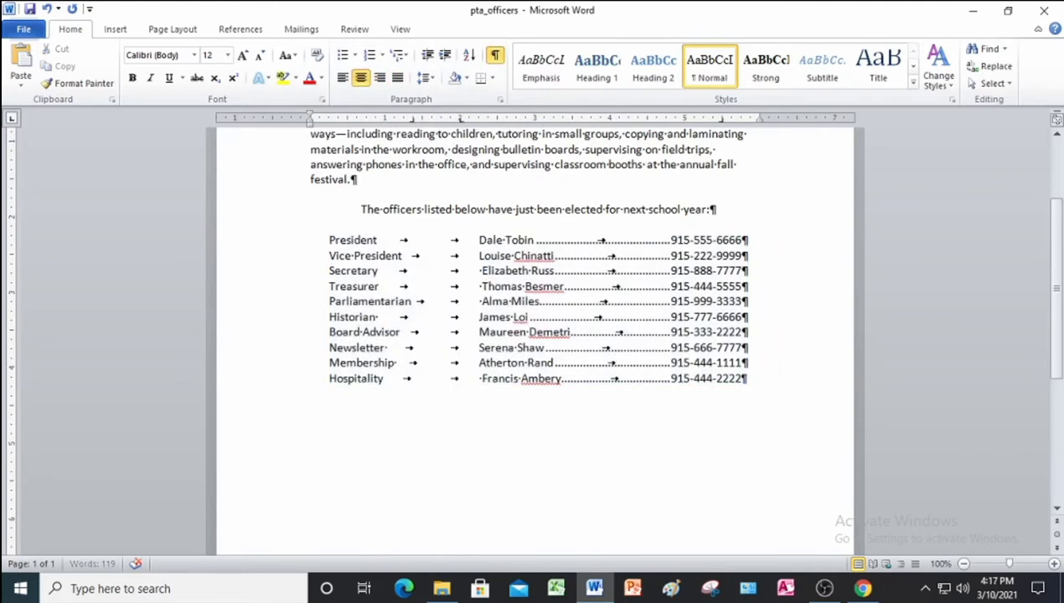
Delete stray spaces before officer names and add a tab to line up the President row.
left_click(481, 271)
key("Delete")
left_click(480, 287)
key("Delete")
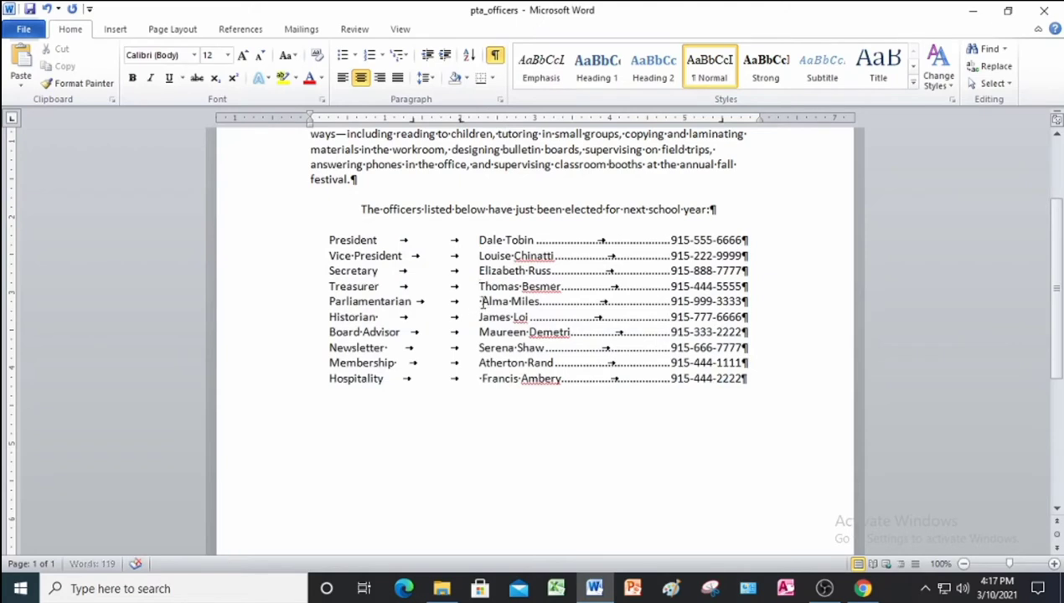
left_click(481, 302)
key("Delete")
left_click(481, 379)
key("Delete")
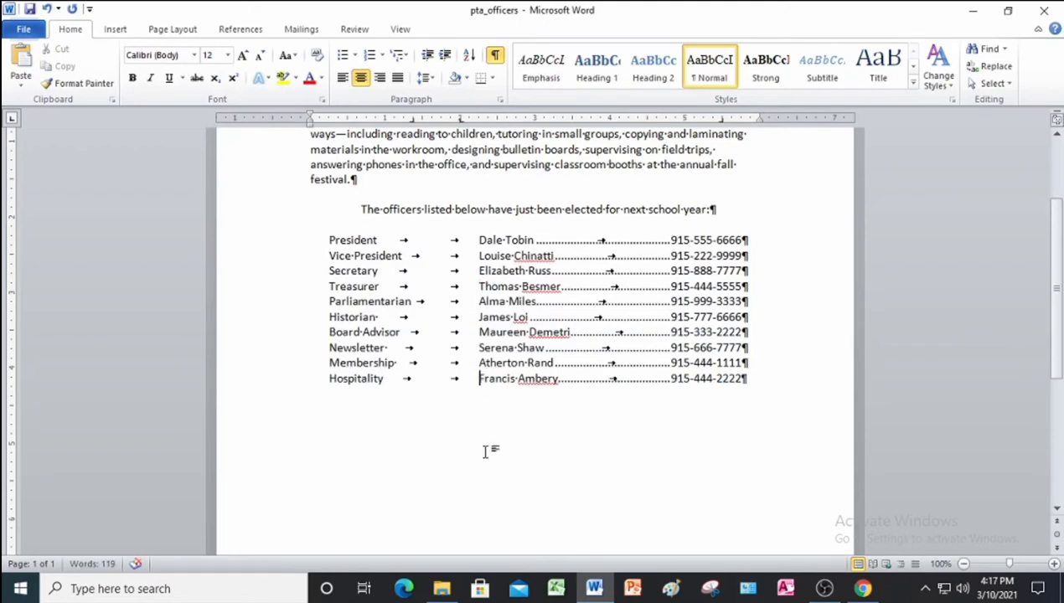
left_click_drag(458, 121, 486, 237)
key("Tab")
key("Tab")
left_click_drag(412, 122, 413, 124)
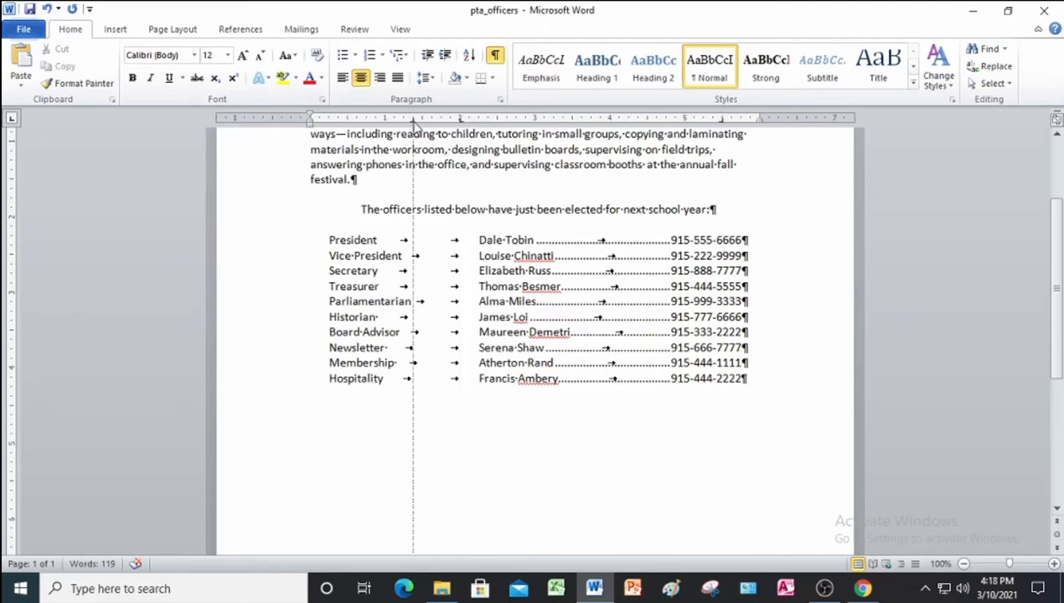
Re-center the officer rows and hide the formatting marks.
left_click_drag(387, 379, 328, 384)
left_click(397, 387)
left_click(379, 78)
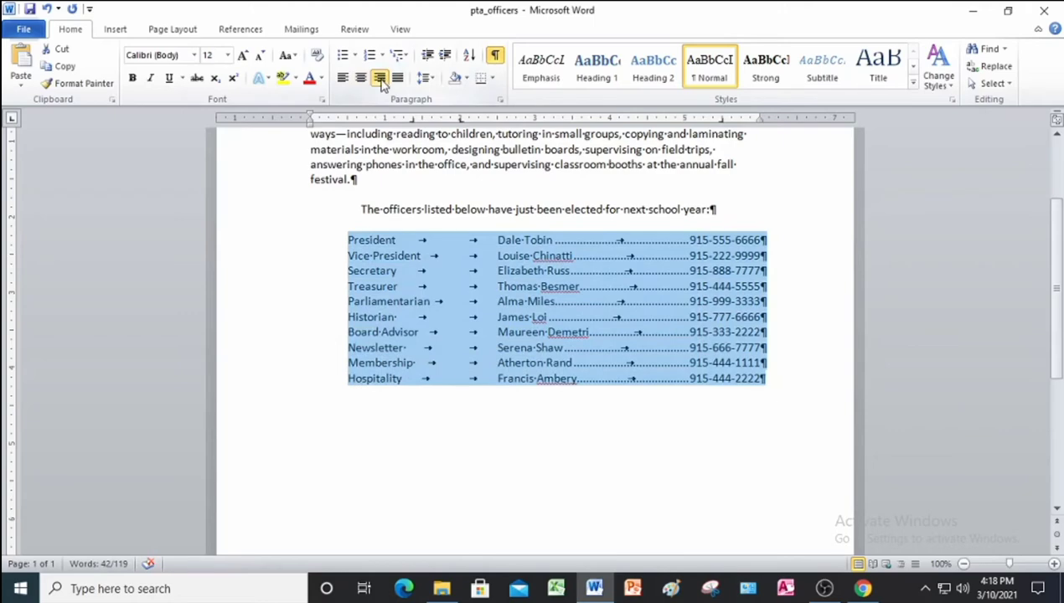
left_click(360, 77)
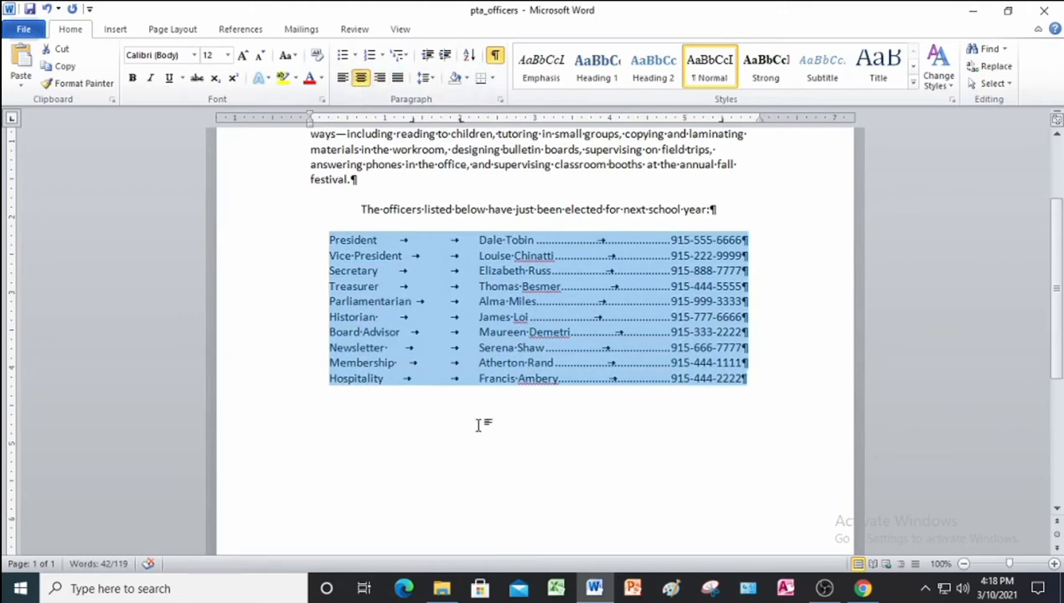
left_click(477, 425)
scroll(478, 426, "up", 3)
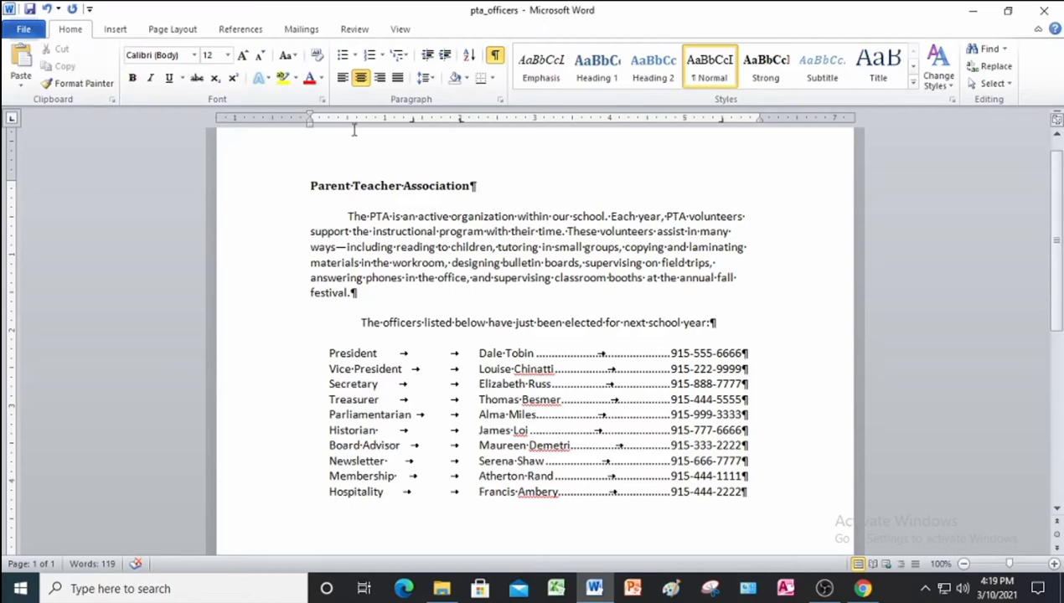
left_click(497, 56)
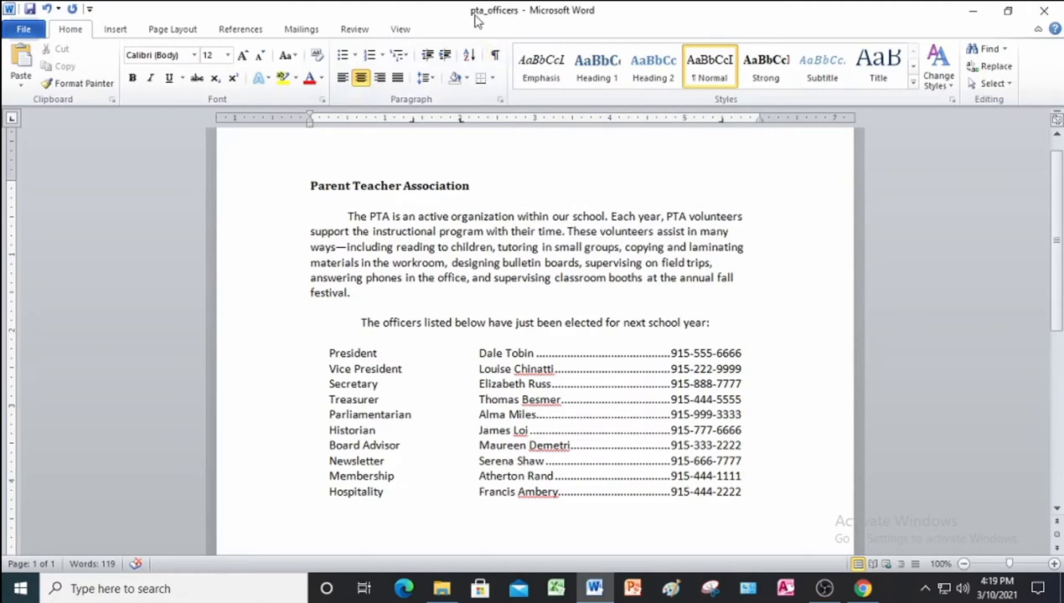
Start a custom text watermark, replacing the default ASAP text with the author's name.
left_click(172, 30)
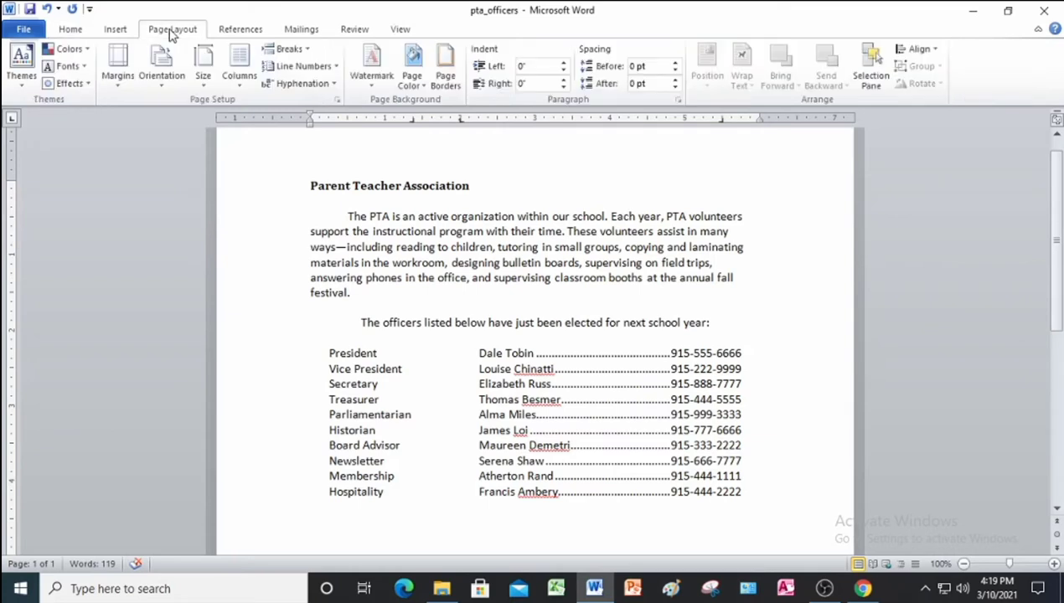
left_click(381, 79)
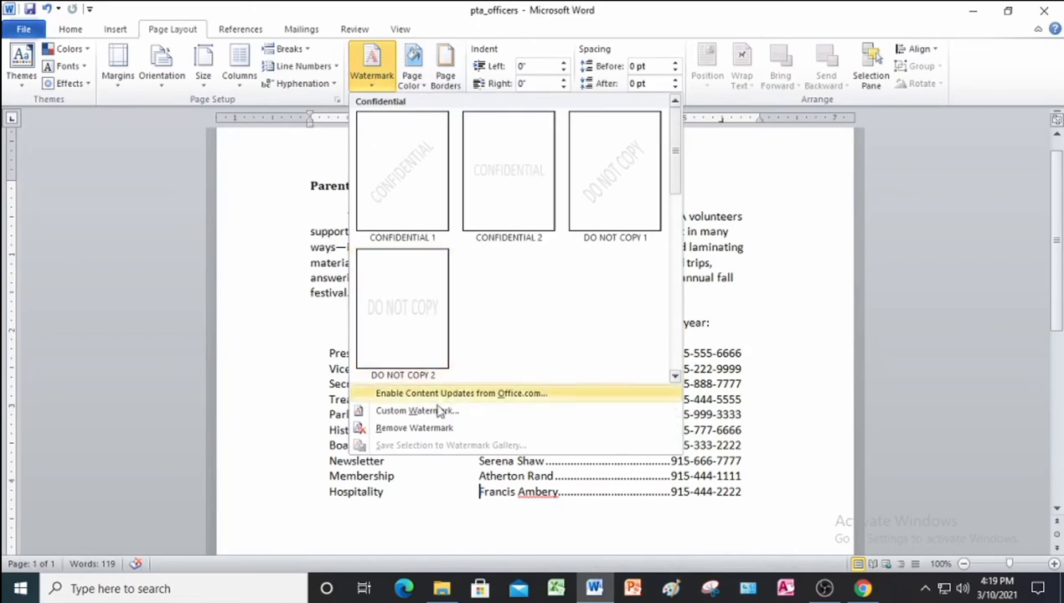
left_click(423, 411)
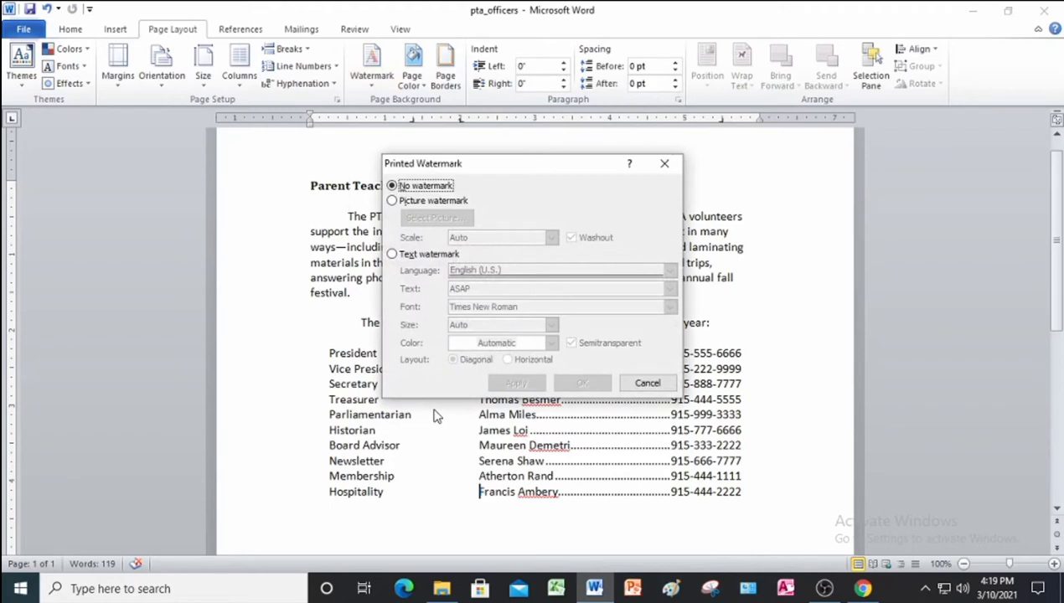
left_click(392, 255)
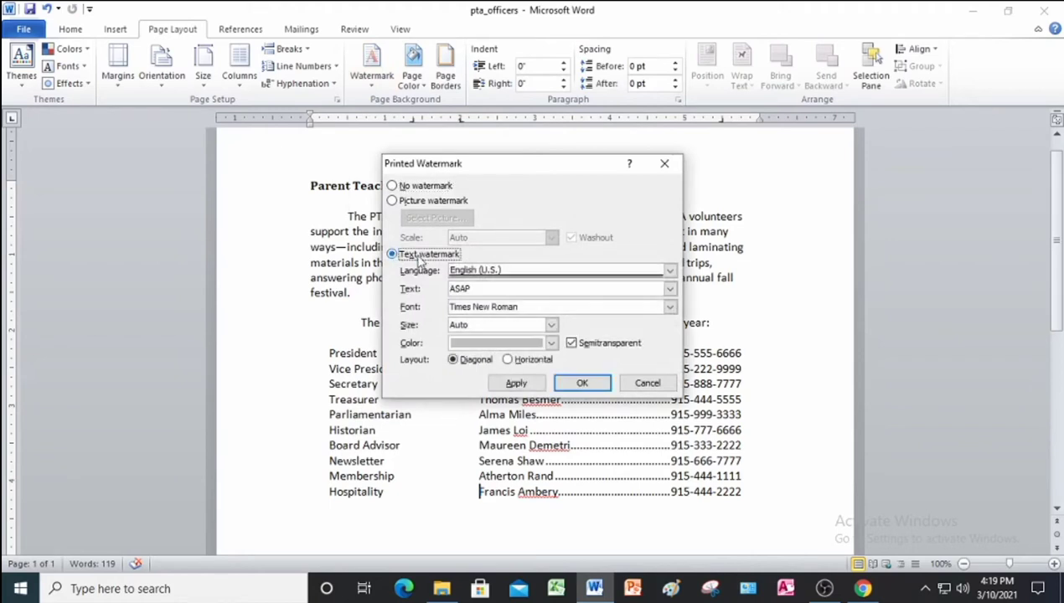
left_click(478, 288)
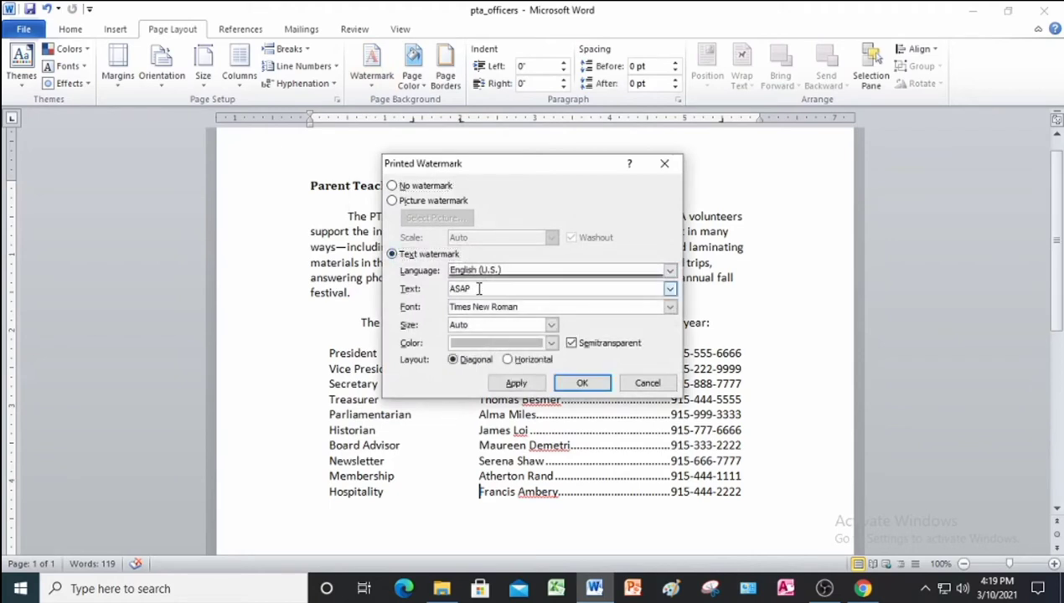
key("BackSpace")
key("BackSpace")
key("BackSpace")
key("BackSpace")
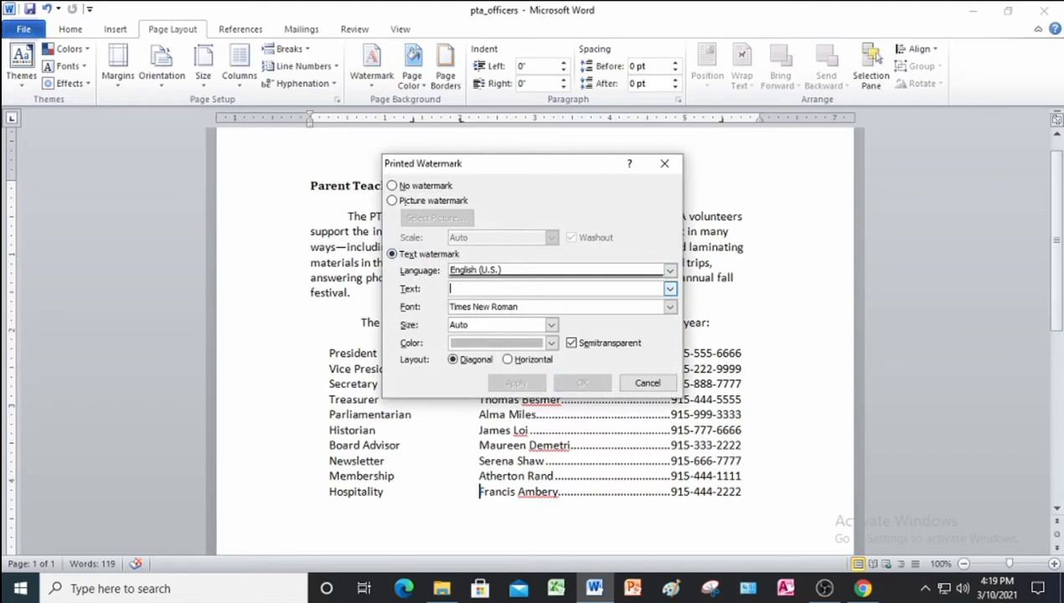
type("Joce")
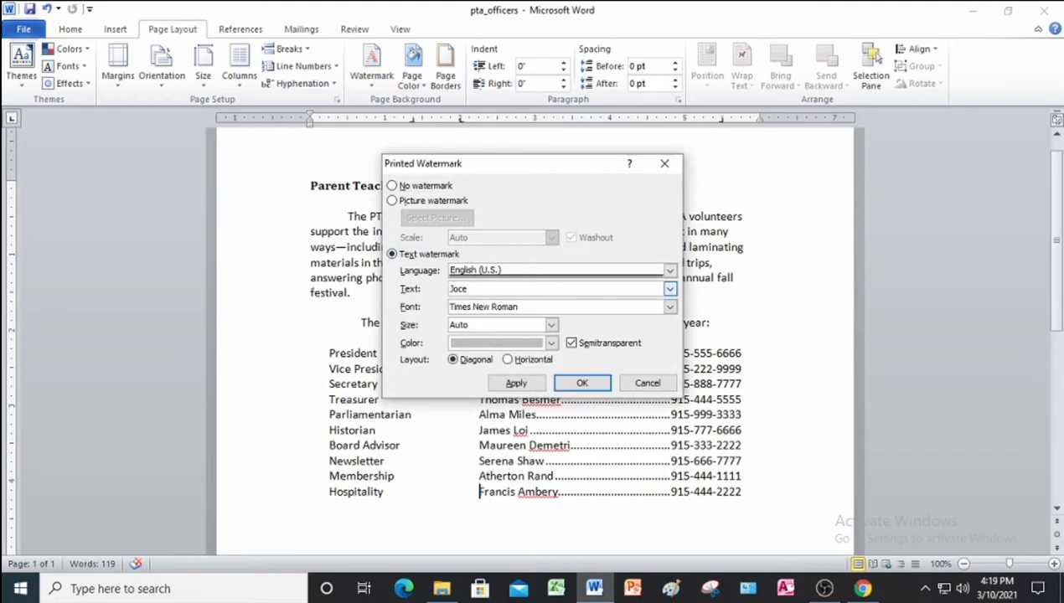
type("l C. Lagnason")
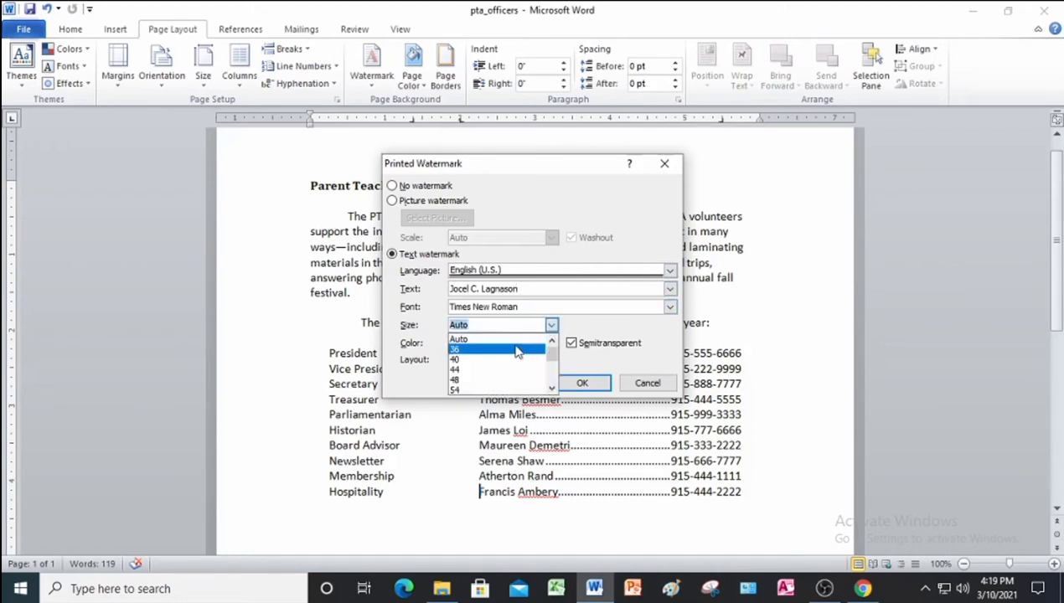
Make the watermark size 36, red and diagonal, and apply it to the page.
left_click(517, 348)
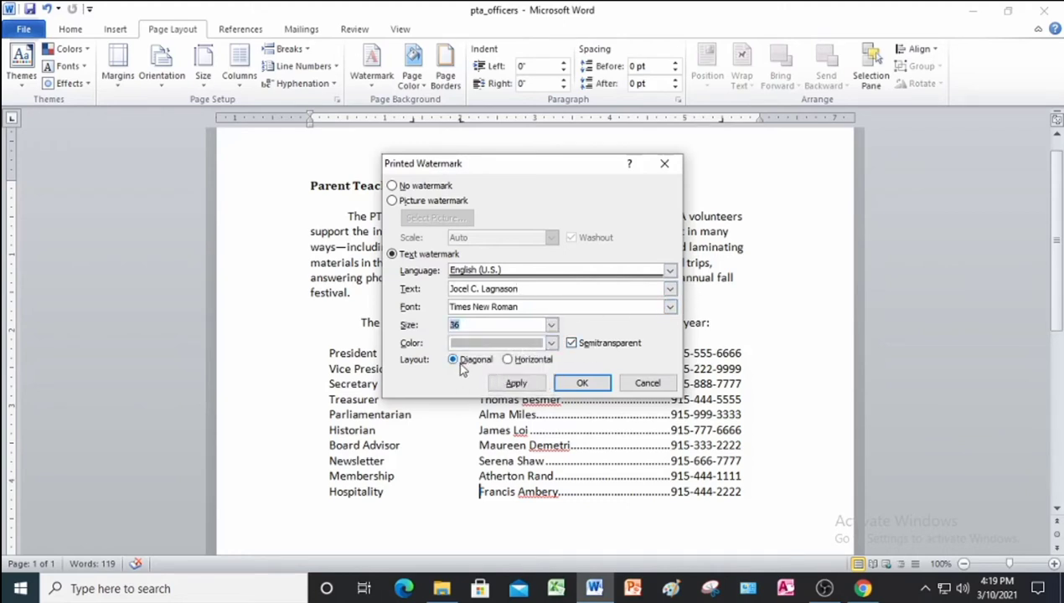
left_click(552, 344)
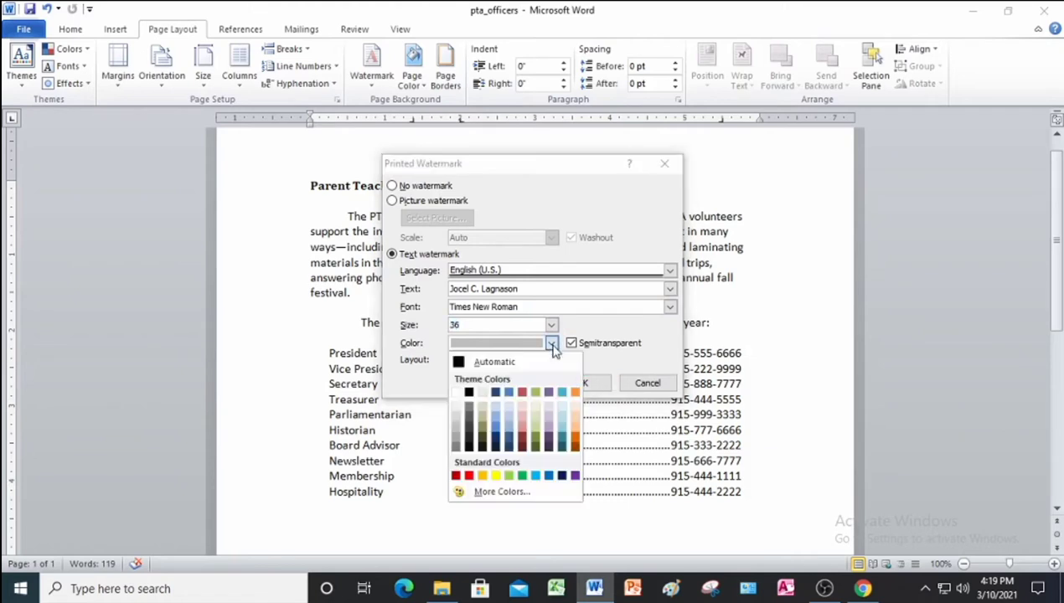
left_click(469, 475)
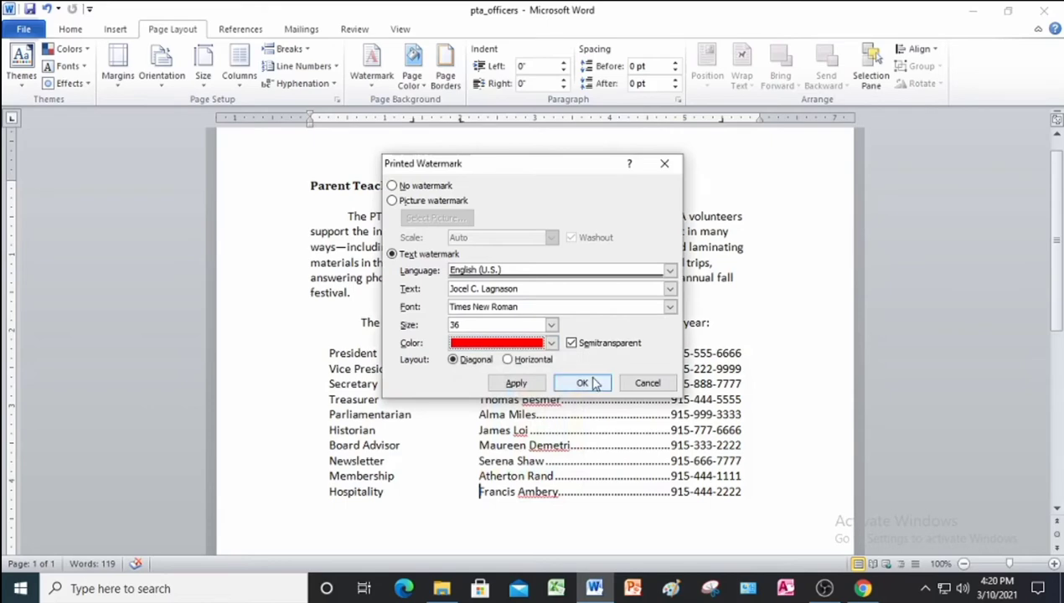
left_click(583, 383)
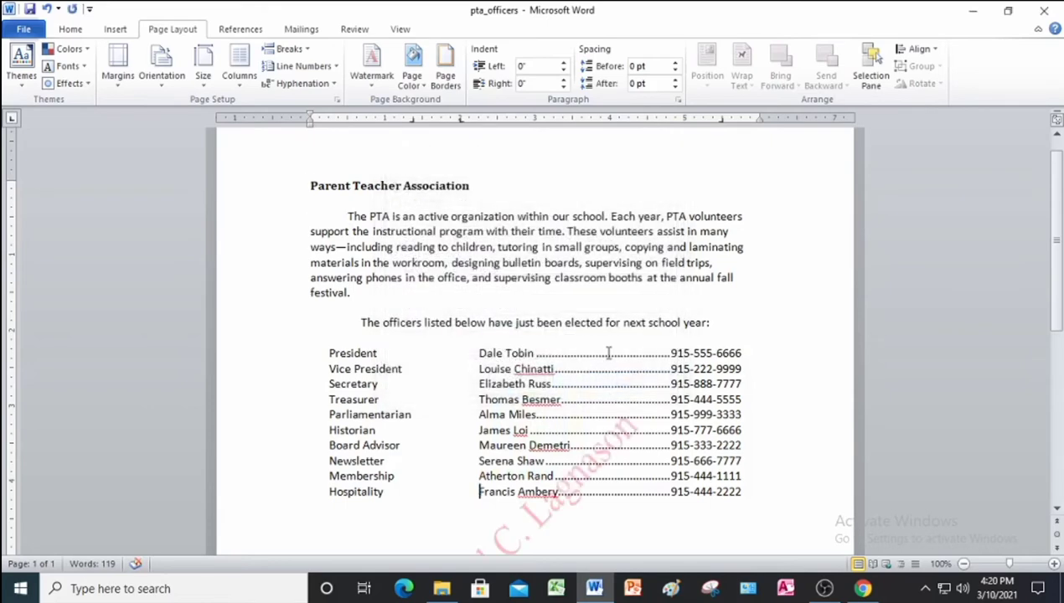
scroll(608, 351, "down", 2)
scroll(611, 332, "down", 2)
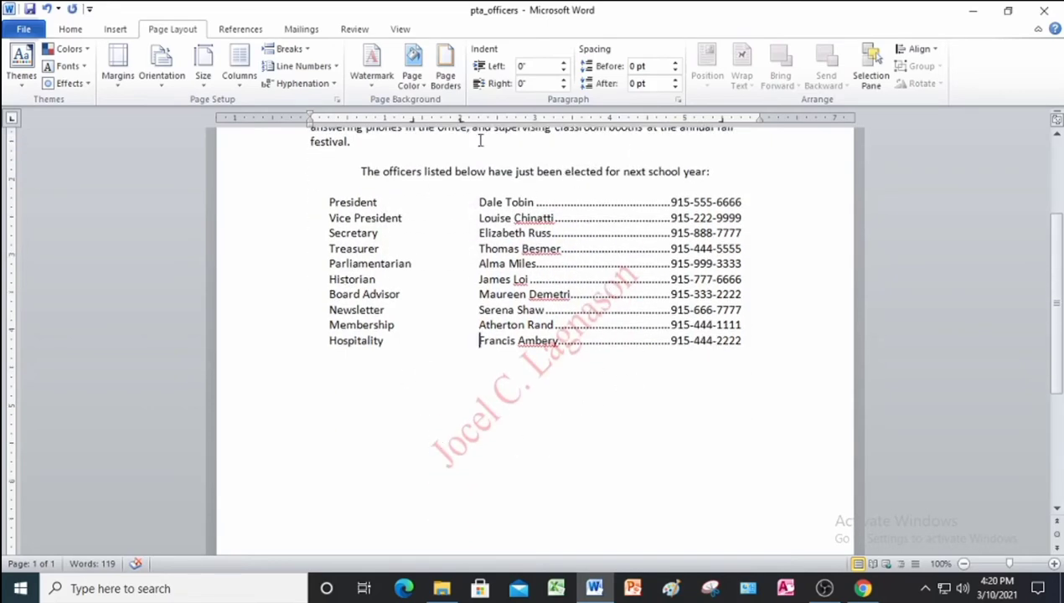
scroll(524, 332, "up", 1)
scroll(525, 332, "up", 2)
scroll(526, 298, "up", 2)
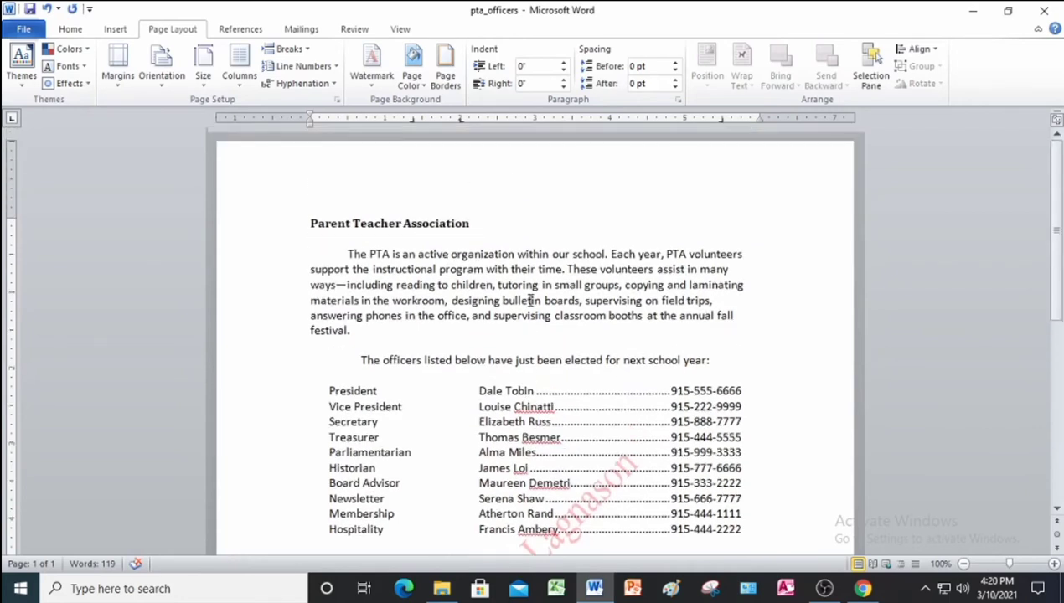
Save and close pta_officers, scroll the PDF to Project 4-4, and start a new Word document.
left_click(31, 9)
left_click(1040, 15)
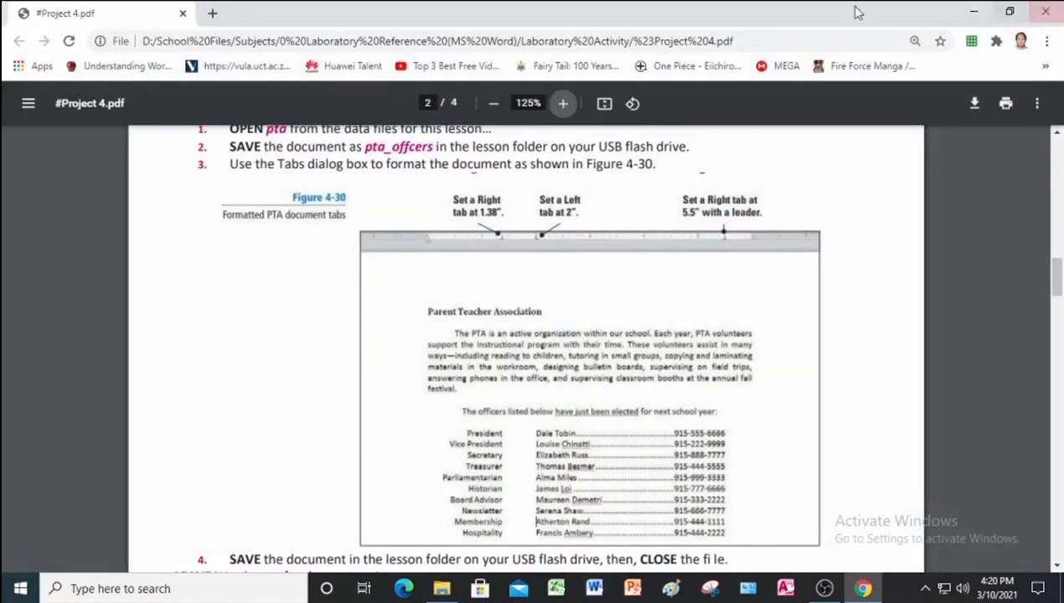
scroll(466, 299, "down", 2)
scroll(466, 299, "down", 4)
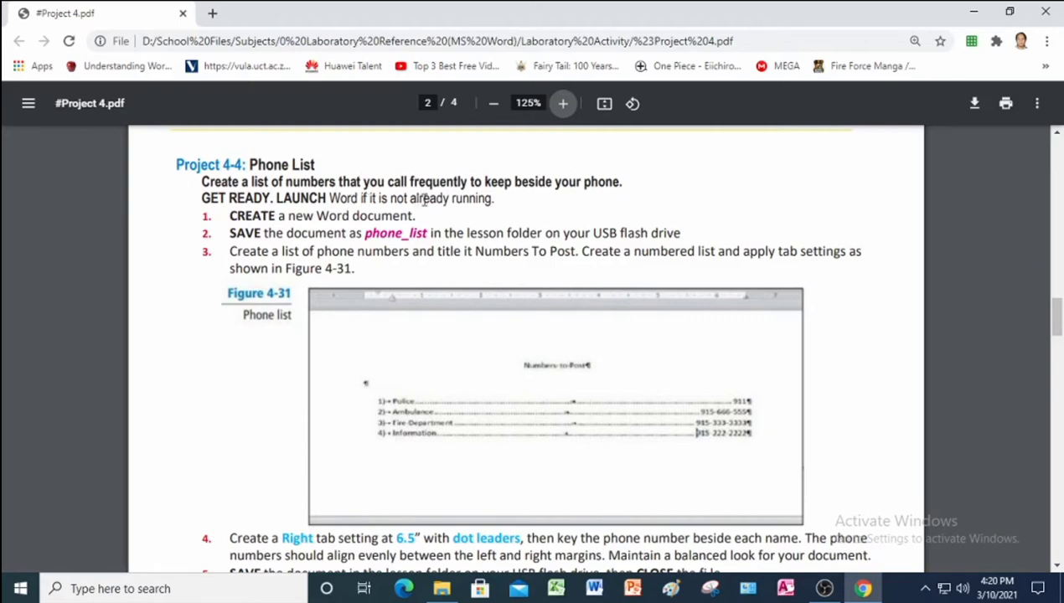
left_click(596, 589)
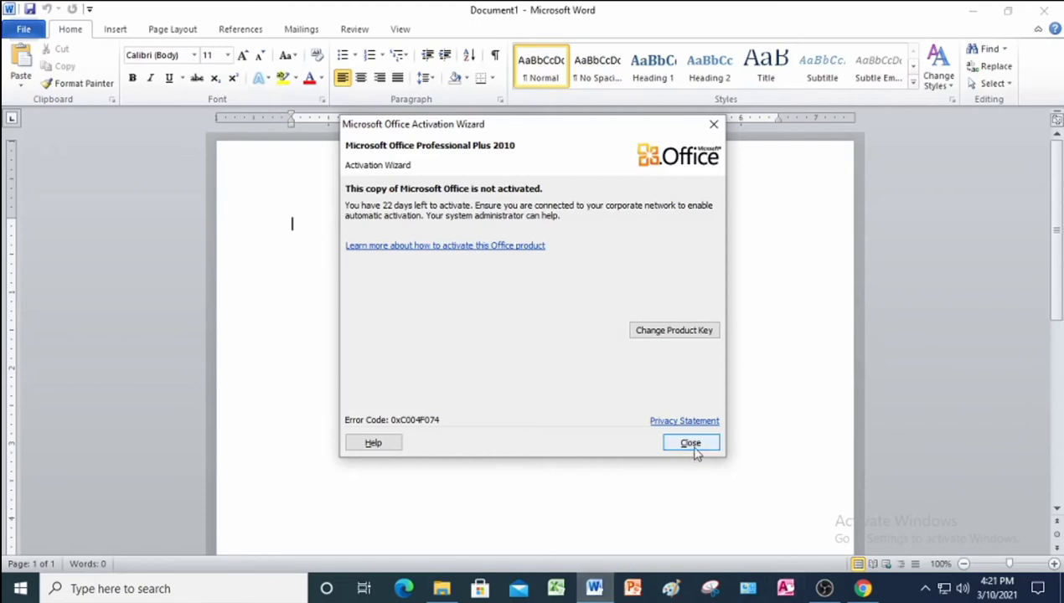
Dismiss the activation notice and save the blank document as phone_list in Project 4 Data Files > Answer.
left_click(690, 444)
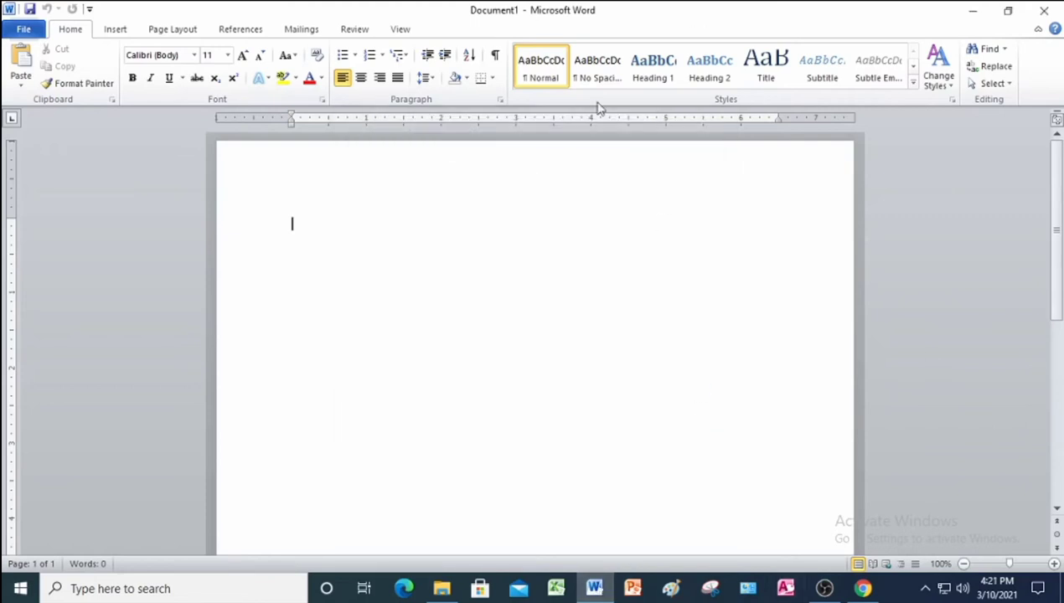
left_click(29, 8)
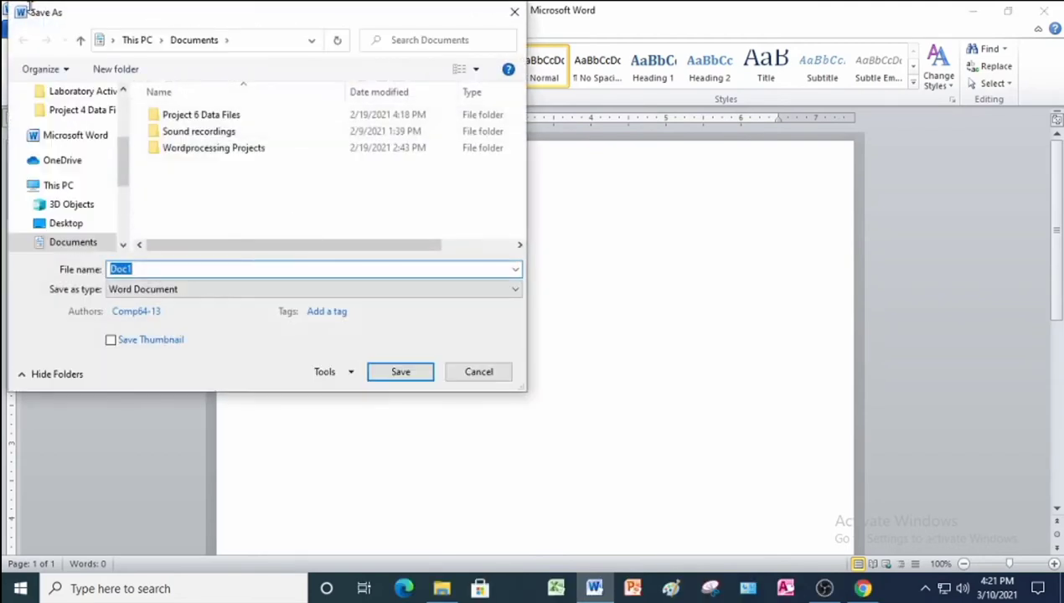
left_click(166, 270)
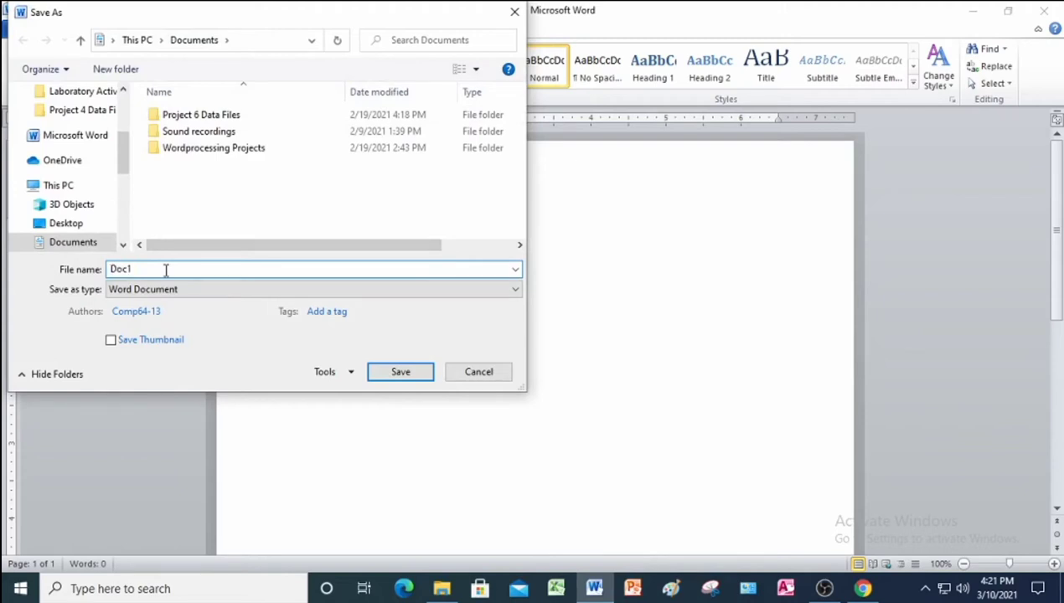
key("BackSpace")
key("BackSpace")
key("BackSpace")
key("BackSpace")
type("phone_list")
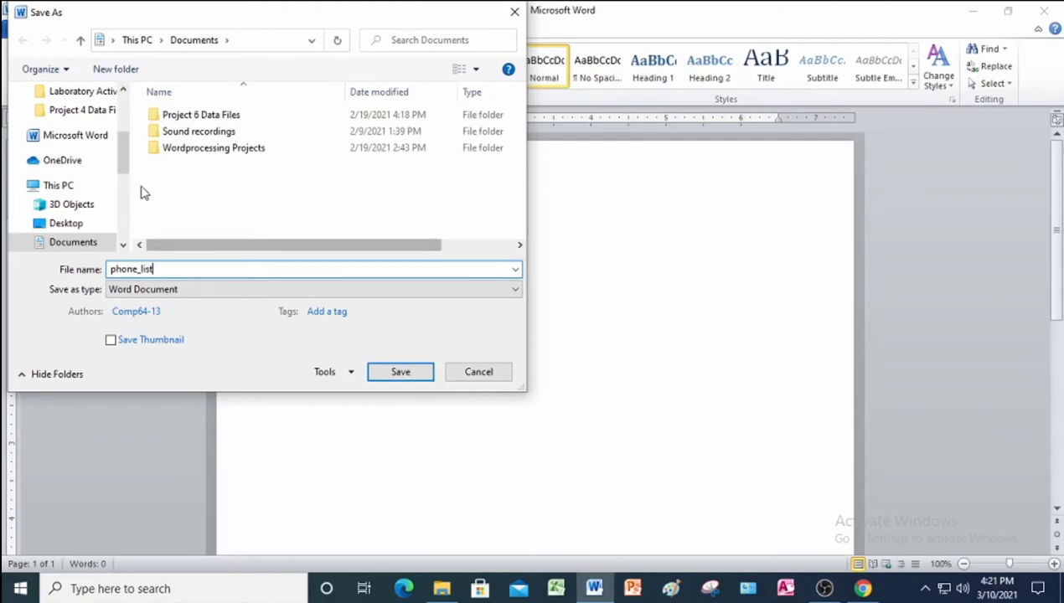
left_click(92, 114)
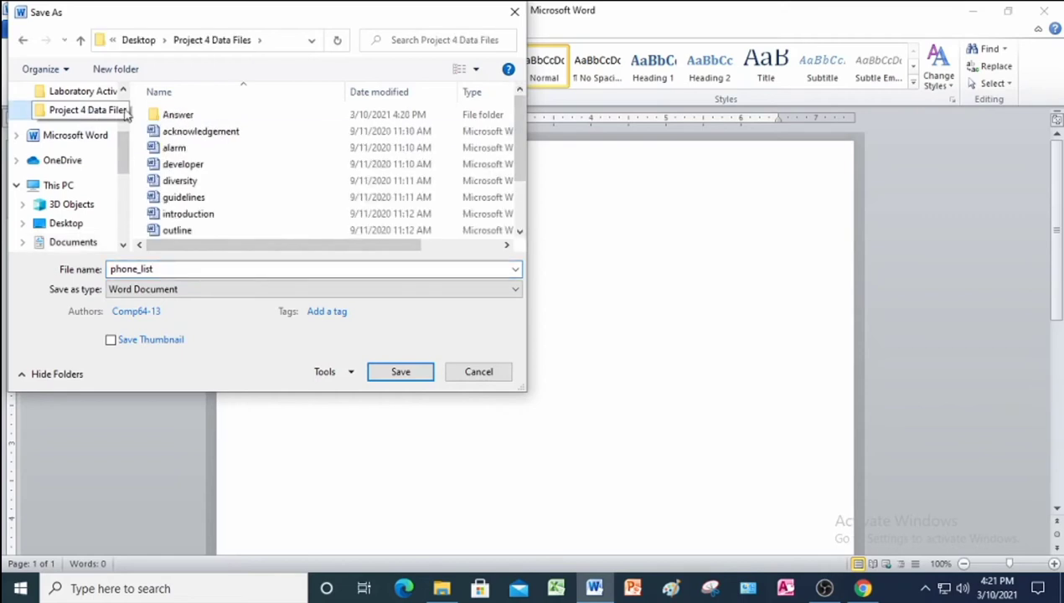
left_click(221, 119)
double_click(220, 119)
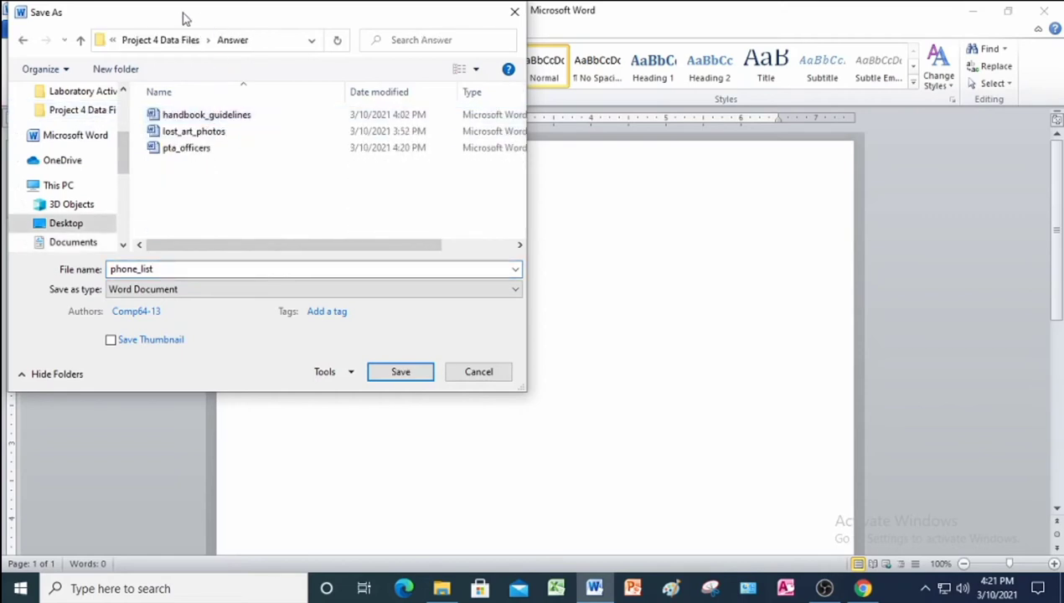
left_click(404, 372)
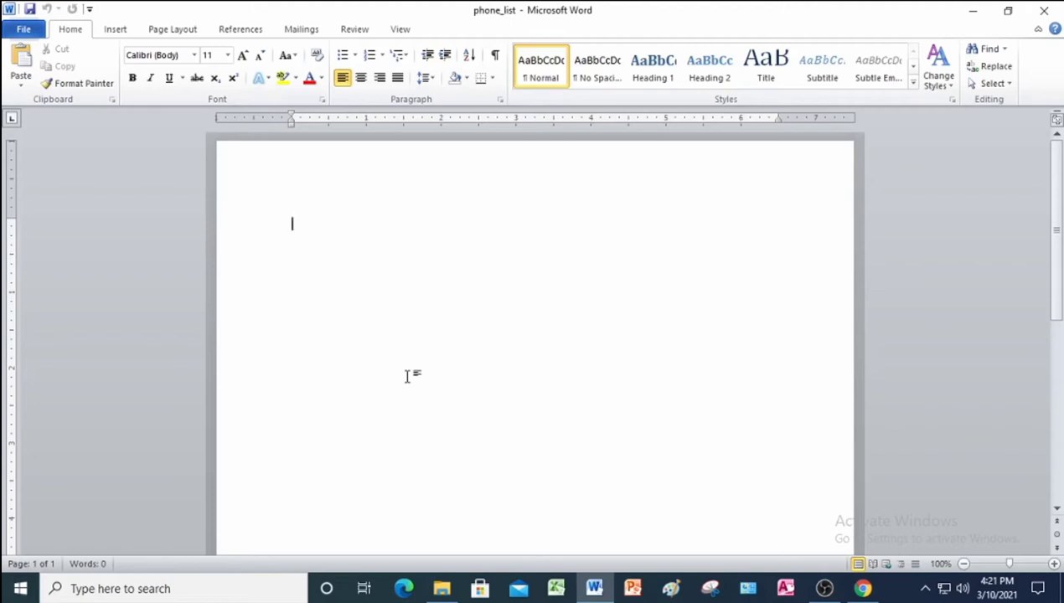
Type the heading 'Number To Post' and start a 1) 2) 3) numbered list at the left margin.
type("Numbe")
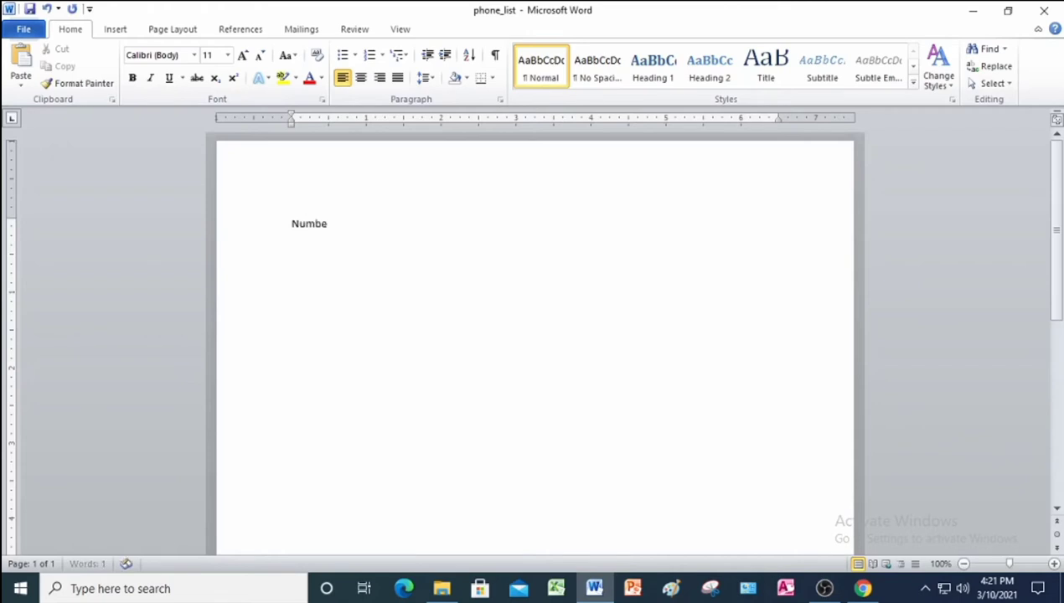
type("r To Post")
key("Return")
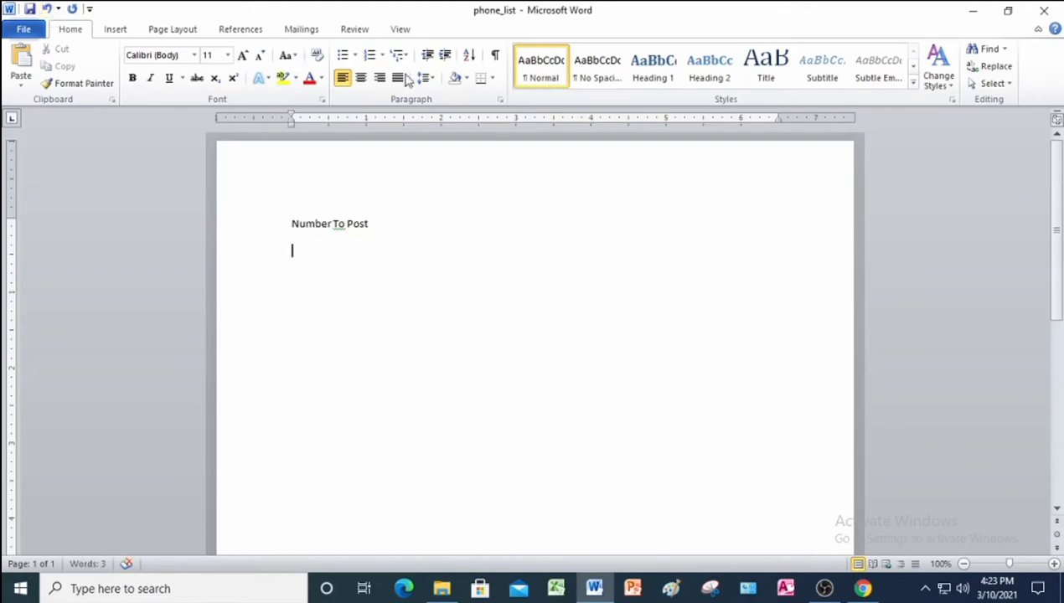
left_click(383, 56)
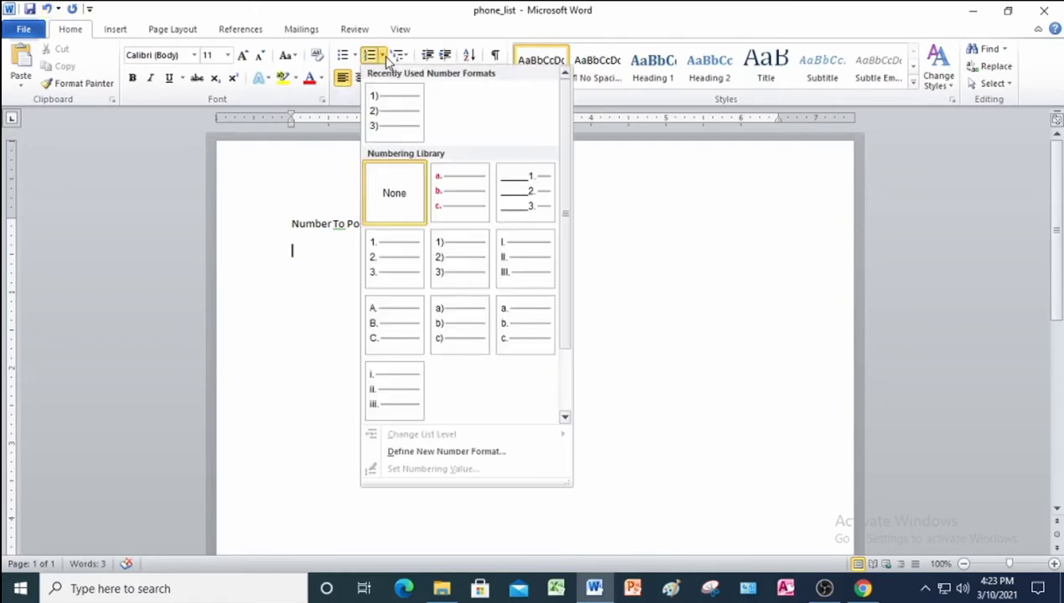
left_click(394, 111)
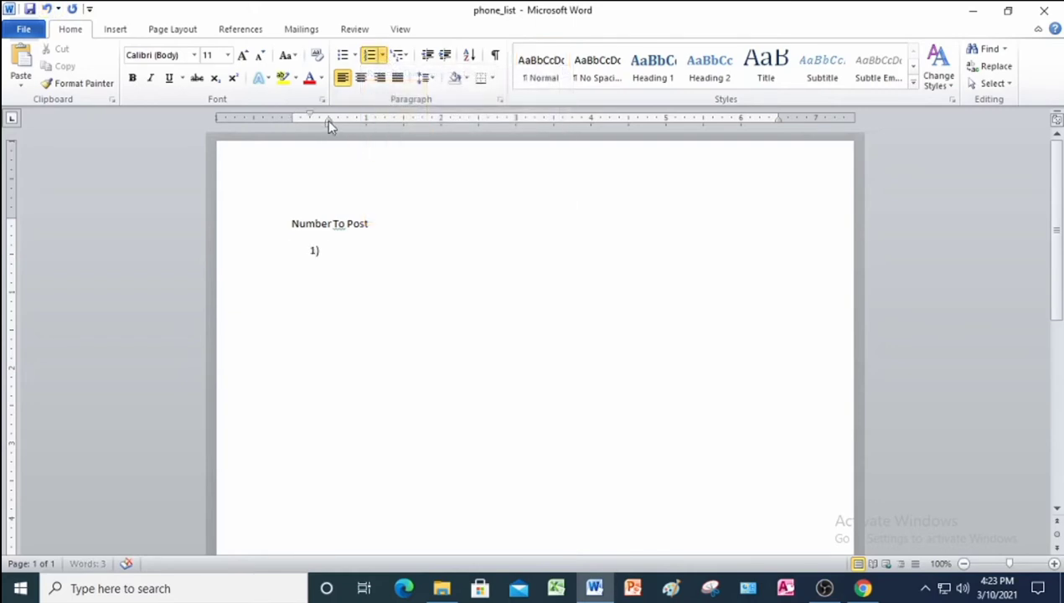
left_click_drag(328, 122, 309, 123)
type("police")
key("BackSpace")
type("911")
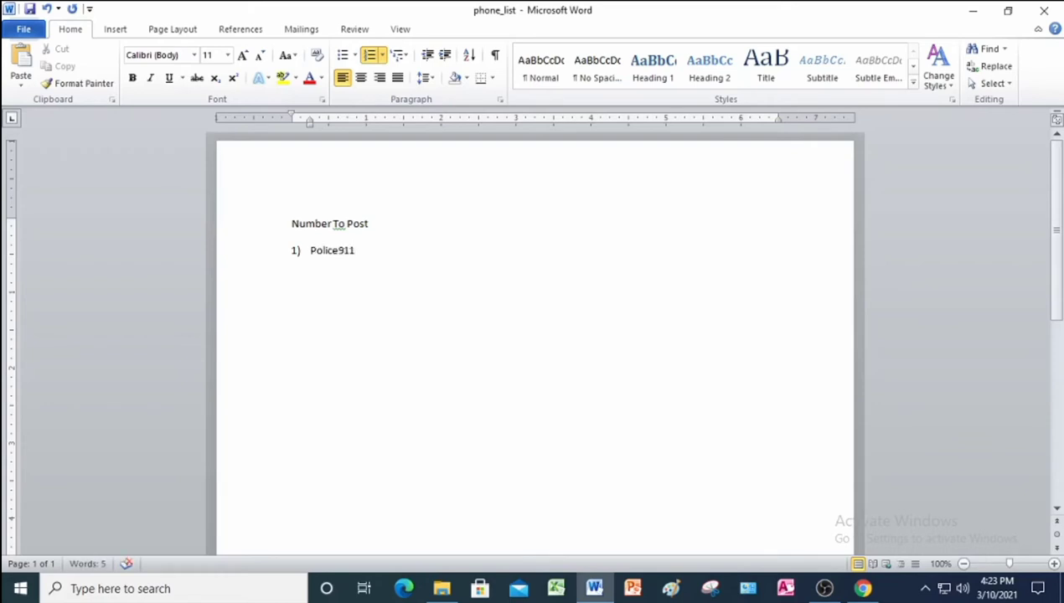
key("Return")
type("Ambulance915-666-")
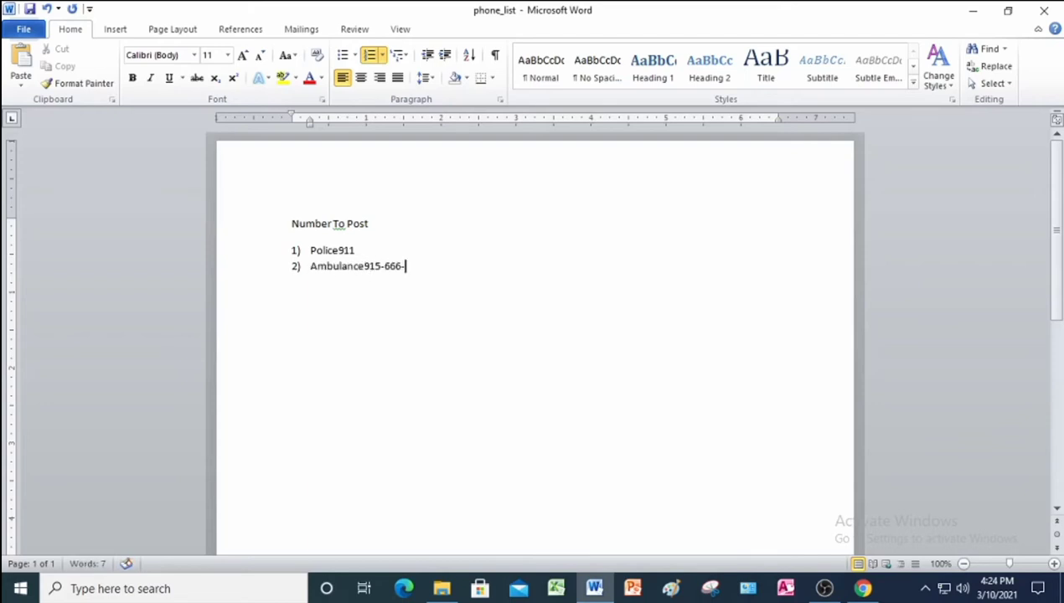
type("555")
key("Return")
type("Fire Department")
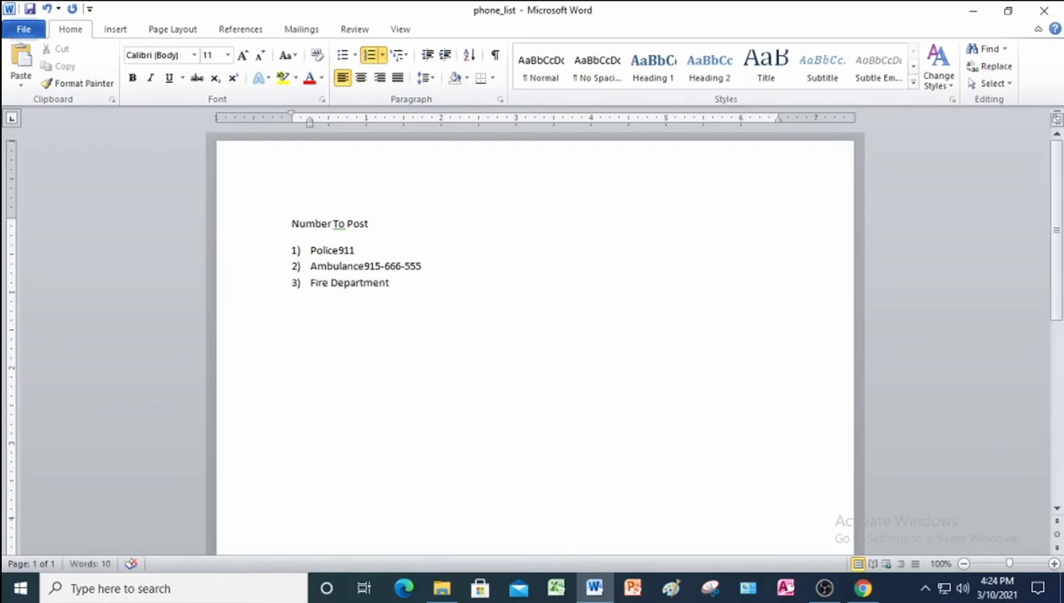
key("Return")
type("Info")
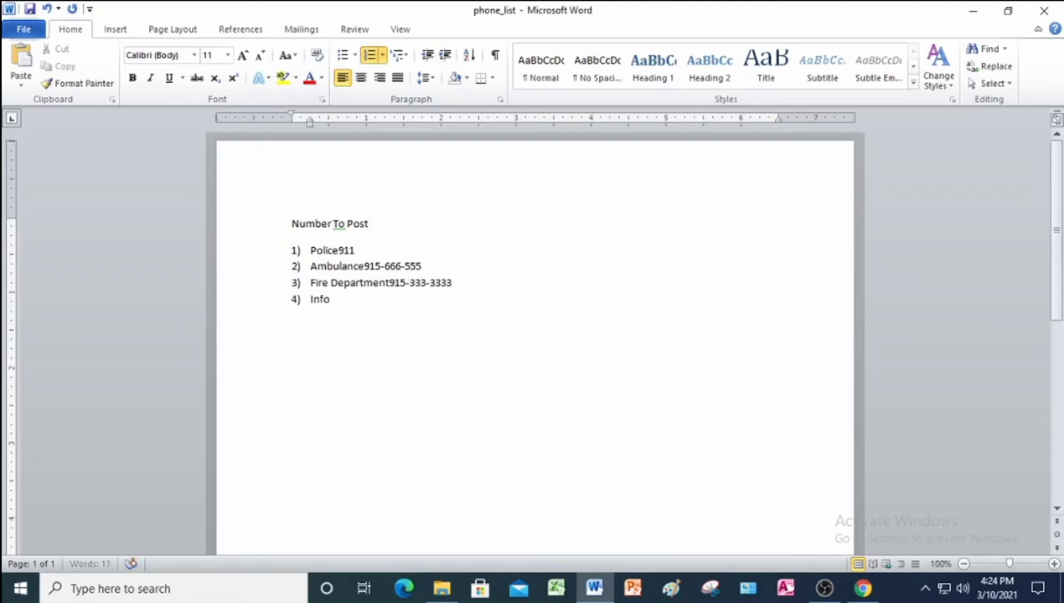
type("rmation915-222-222")
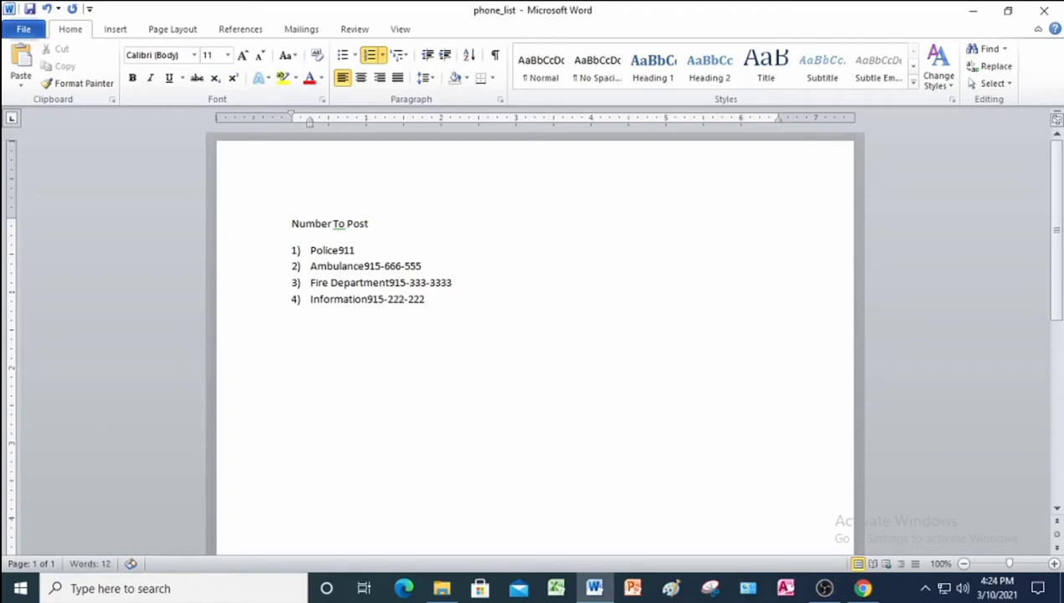
type("2")
key("Return")
key("BackSpace")
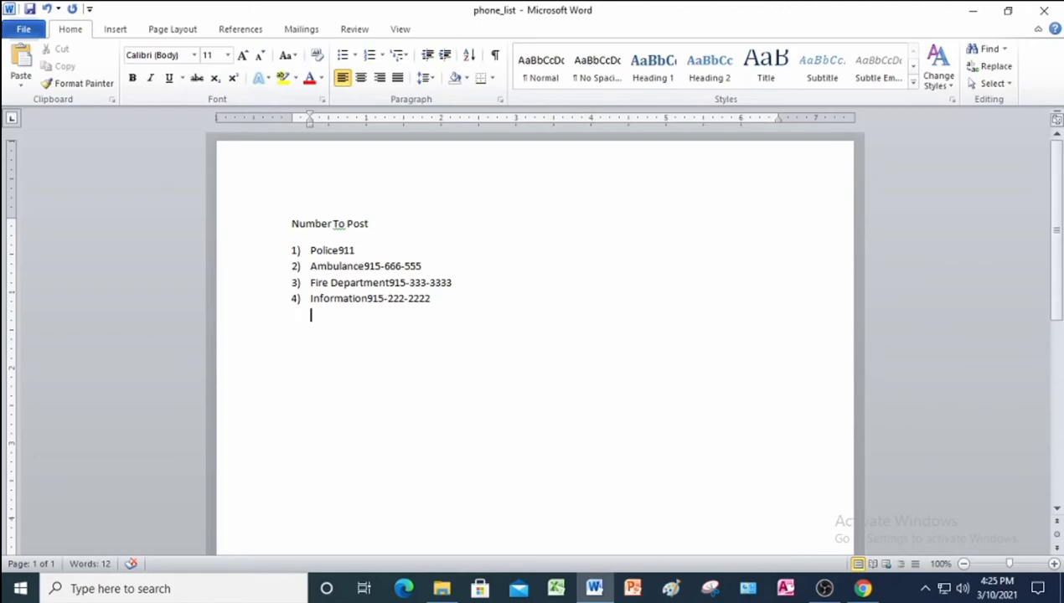
Make the Number To Post heading centred and bold.
left_click(245, 240)
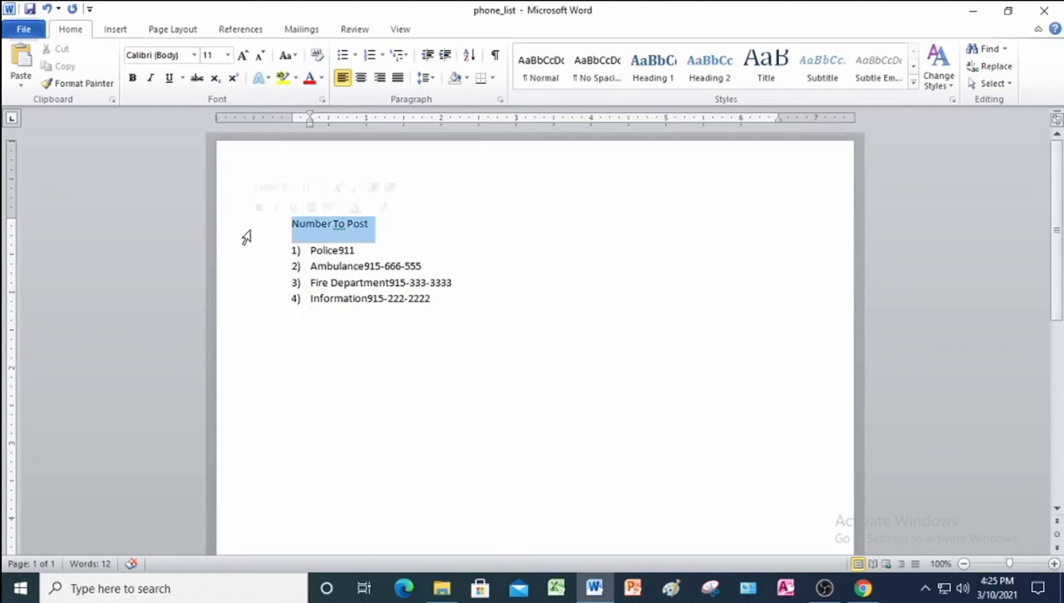
left_click(360, 78)
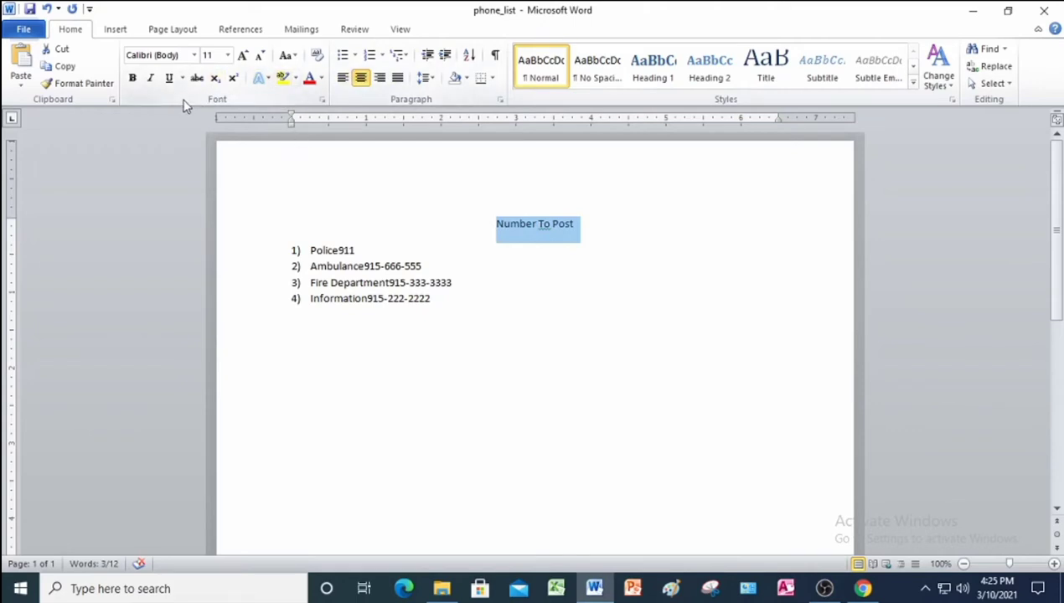
left_click(131, 78)
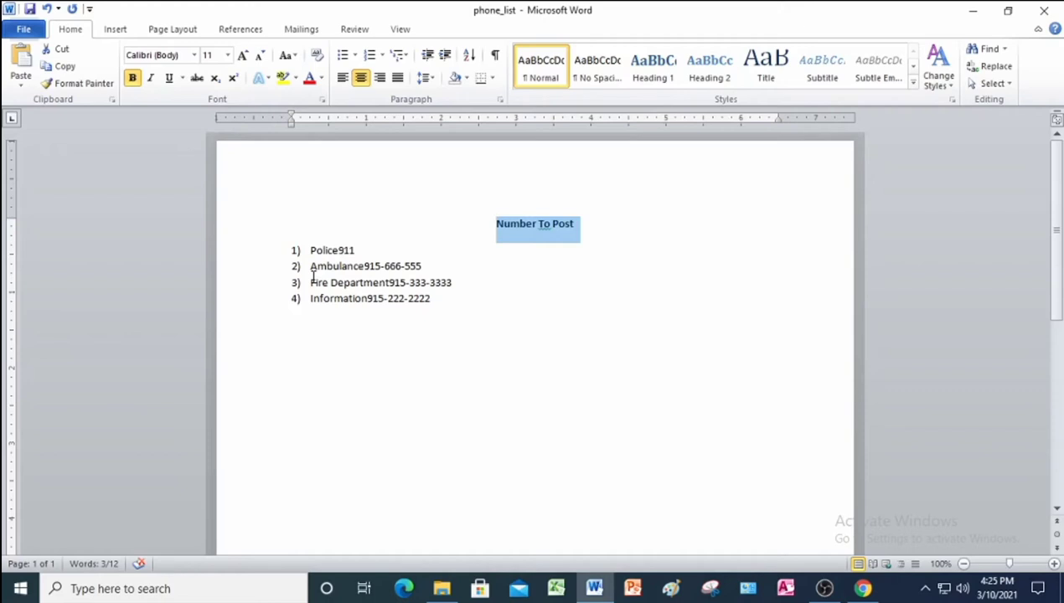
Give all four numbered lines a right-aligned 6.5" tab stop with a dotted leader.
left_click(249, 253)
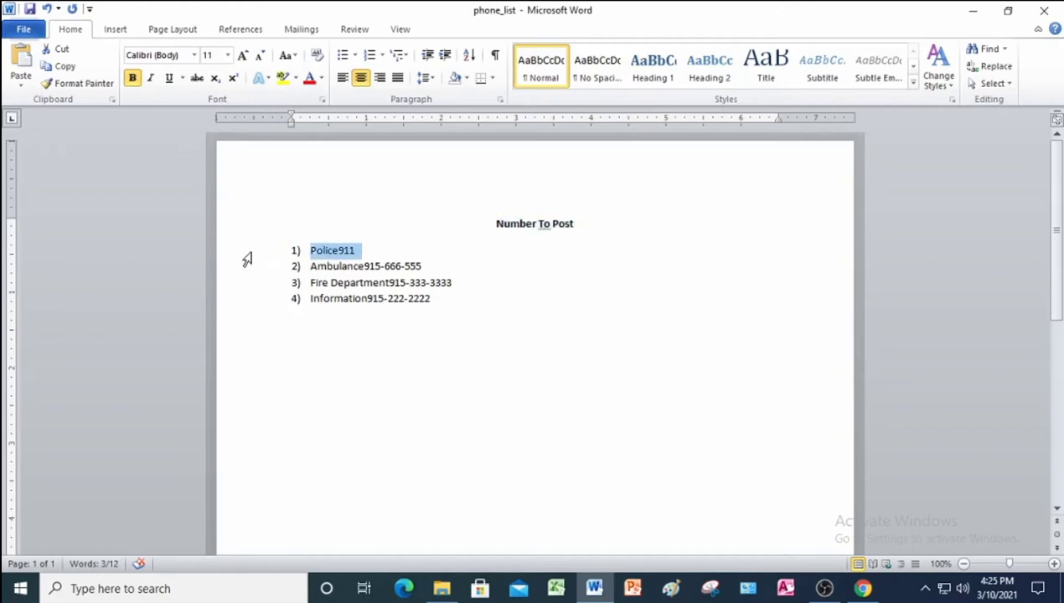
left_click_drag(247, 260, 248, 305)
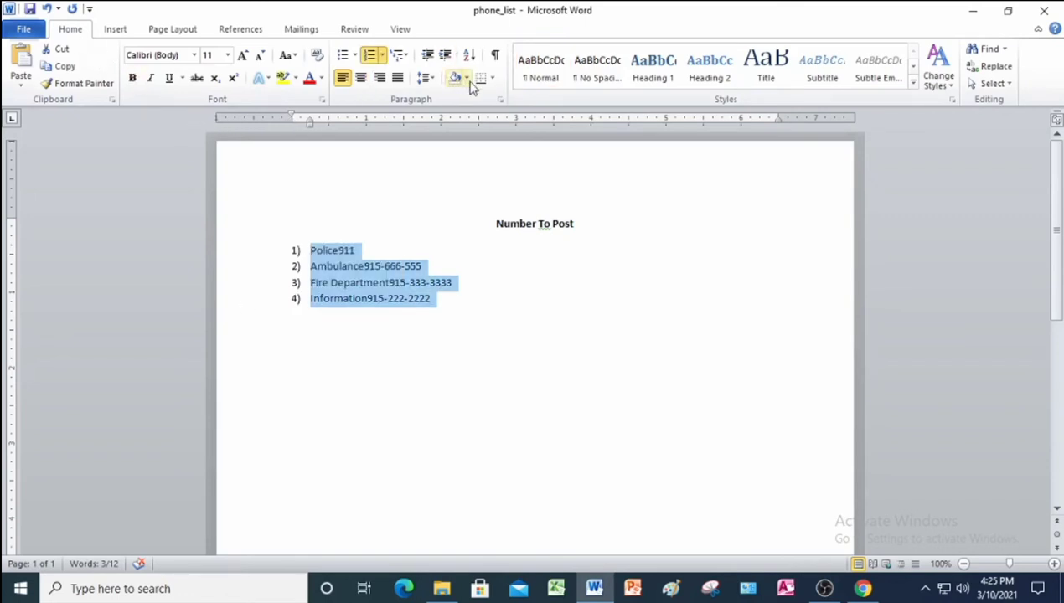
left_click(501, 100)
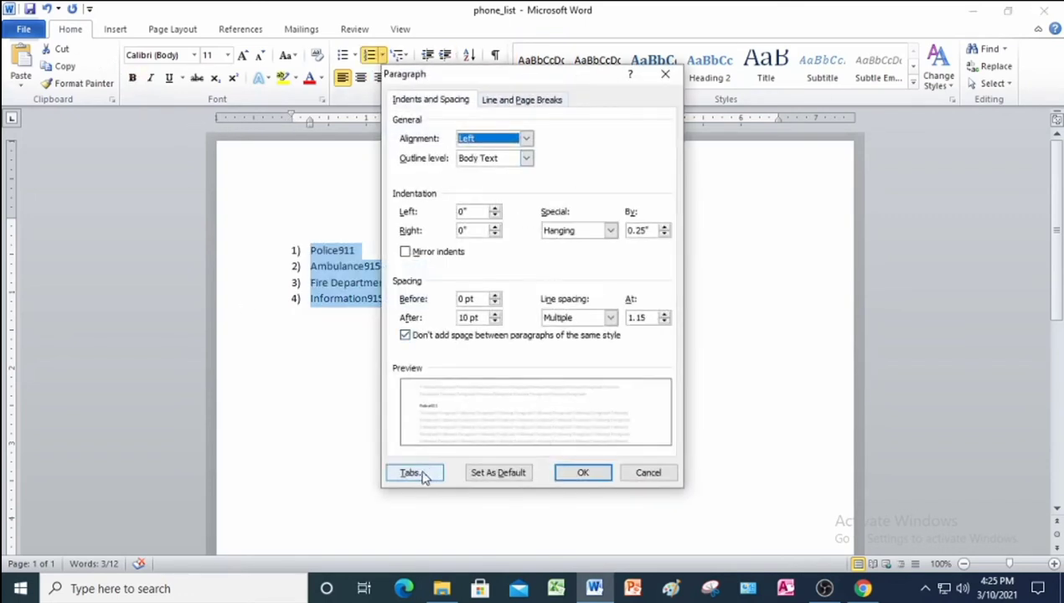
left_click(414, 474)
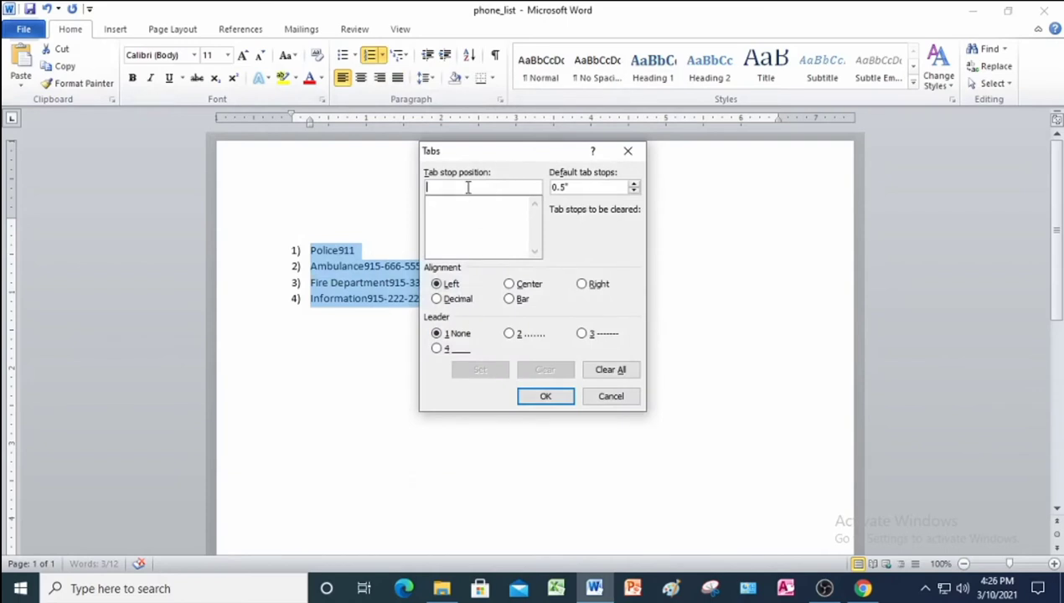
type("6.5")
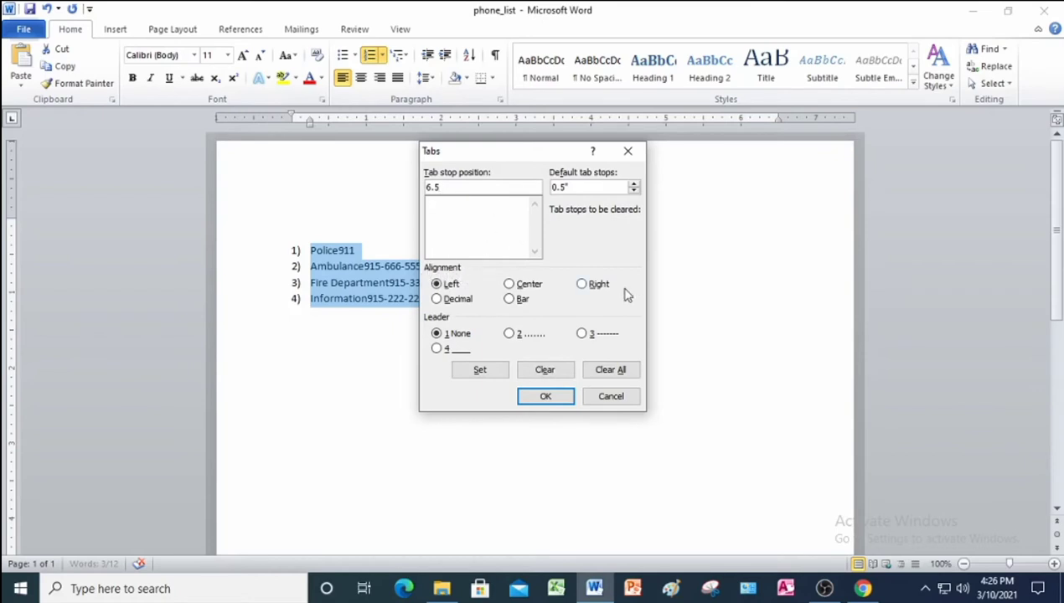
left_click(589, 285)
left_click(513, 334)
left_click(493, 370)
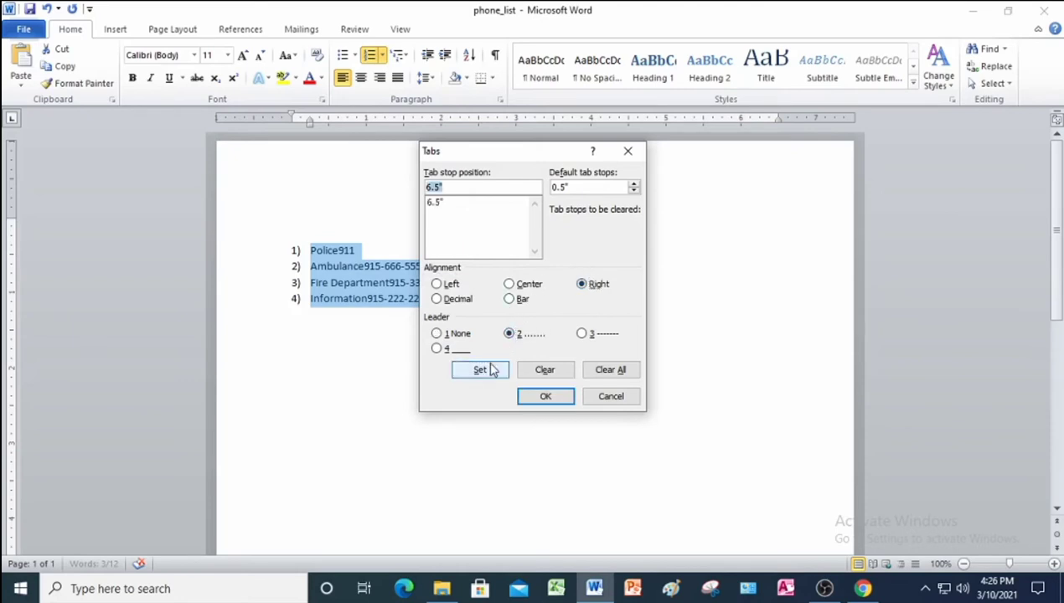
left_click(547, 395)
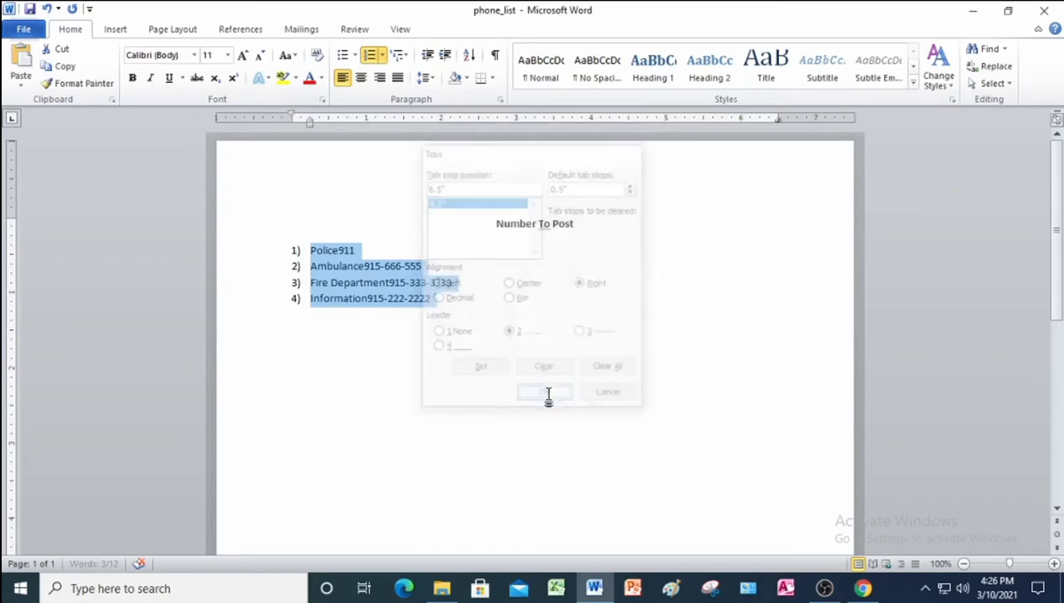
Tab the Police, Ambulance, Fire Department and Information numbers out to the right margin with dotted leaders.
left_click(339, 251)
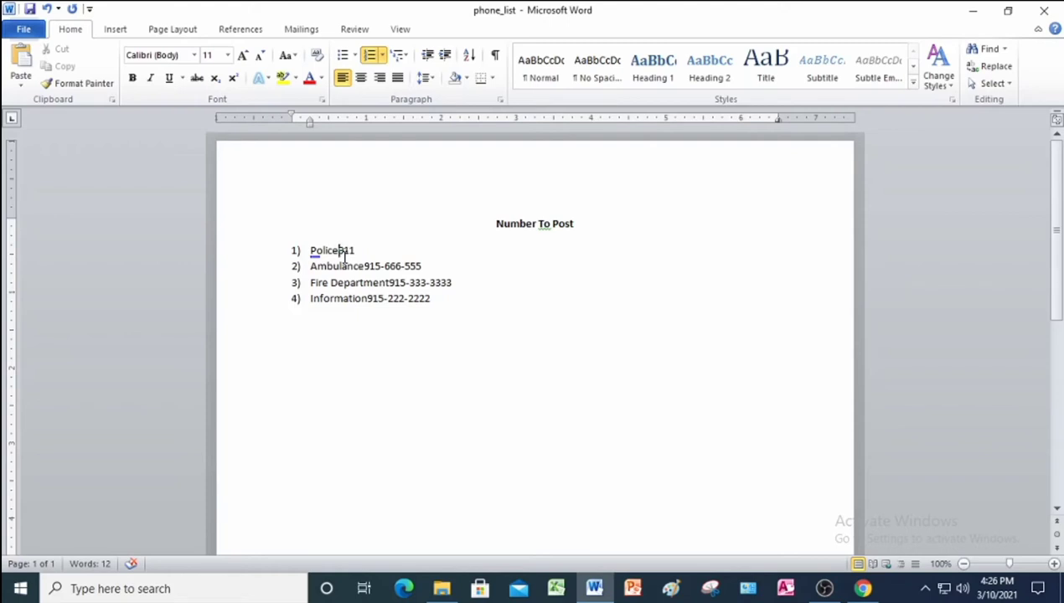
key("Tab")
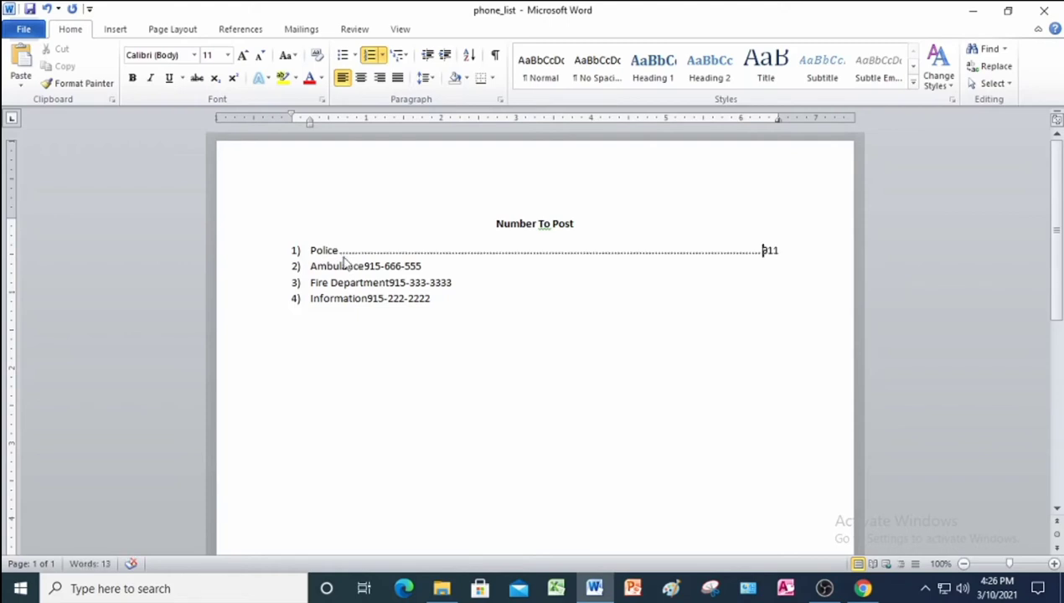
left_click(363, 267)
key("Tab")
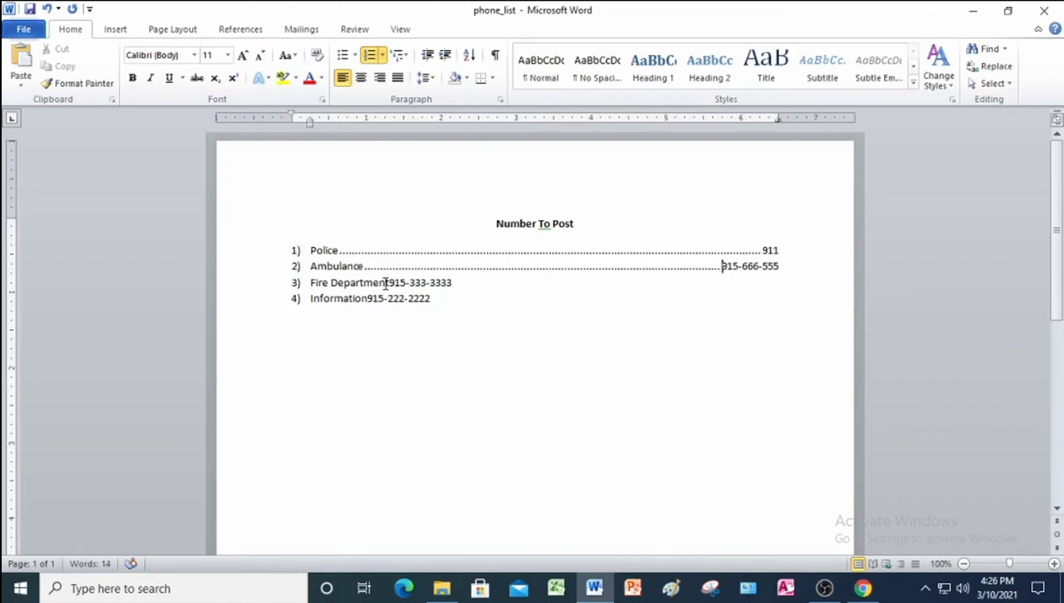
left_click(386, 282)
key("Tab")
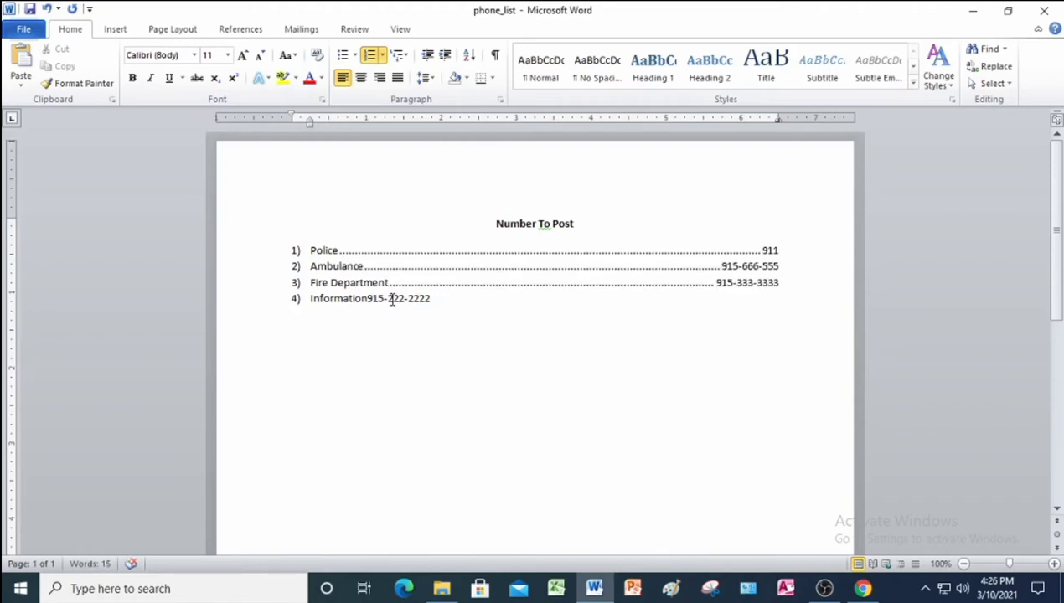
left_click(367, 298)
key("Tab")
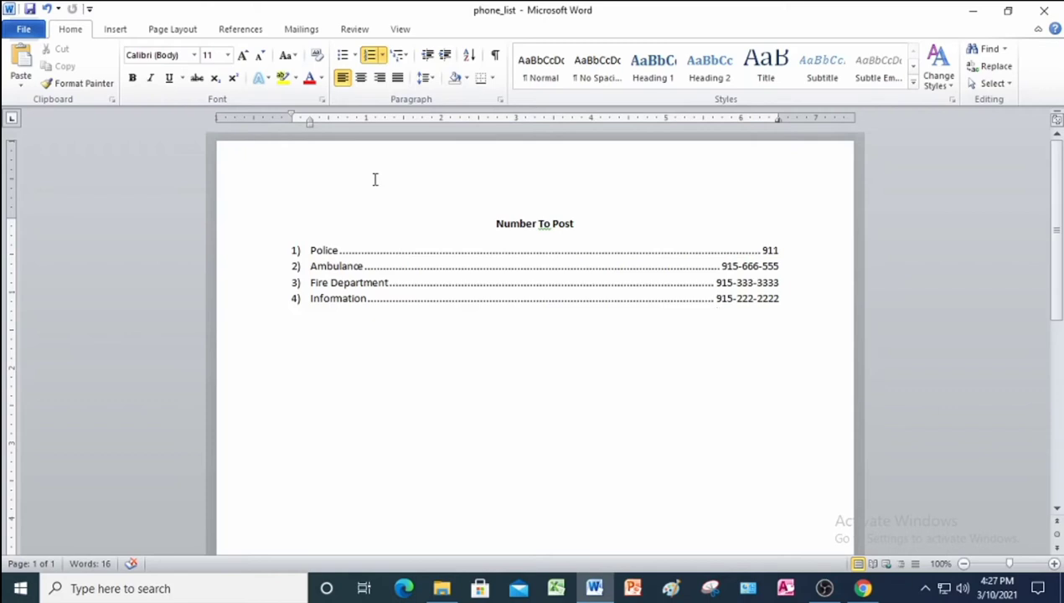
Start a custom text watermark, replacing the default ASAP text with the author's name.
left_click(190, 30)
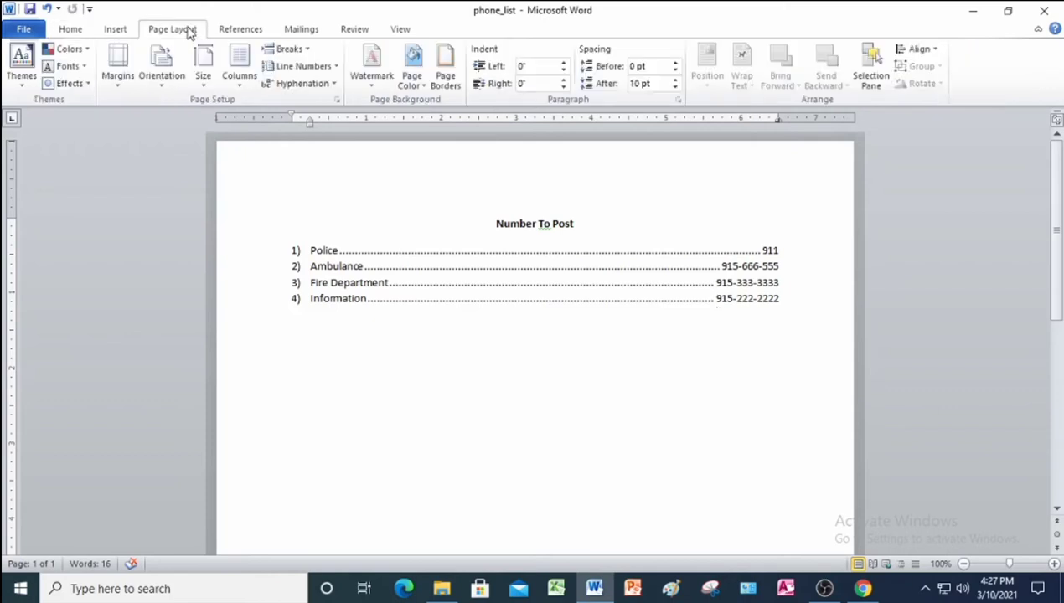
left_click(372, 75)
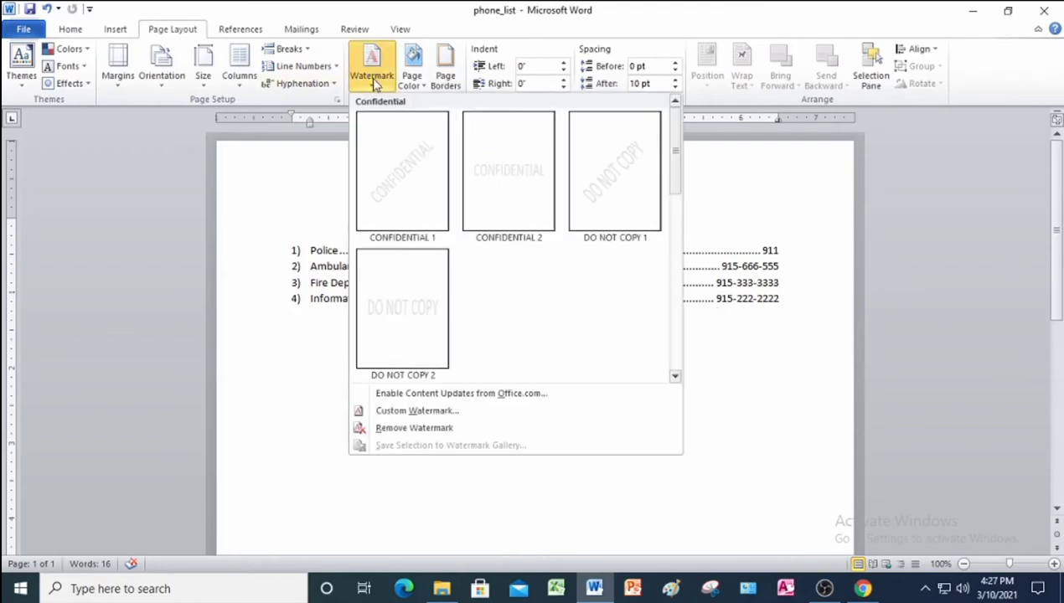
left_click(429, 410)
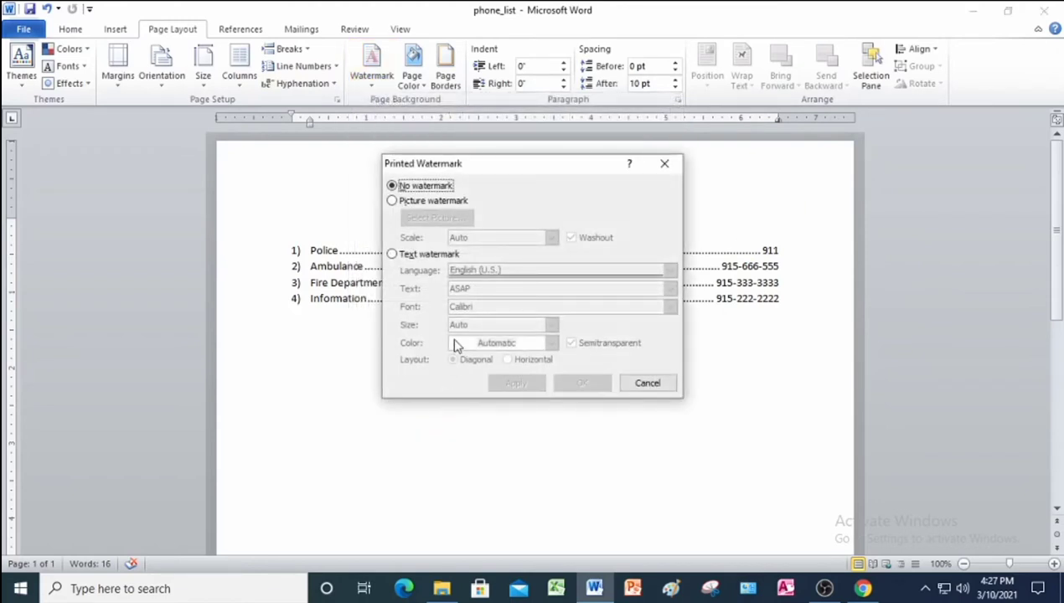
left_click(392, 255)
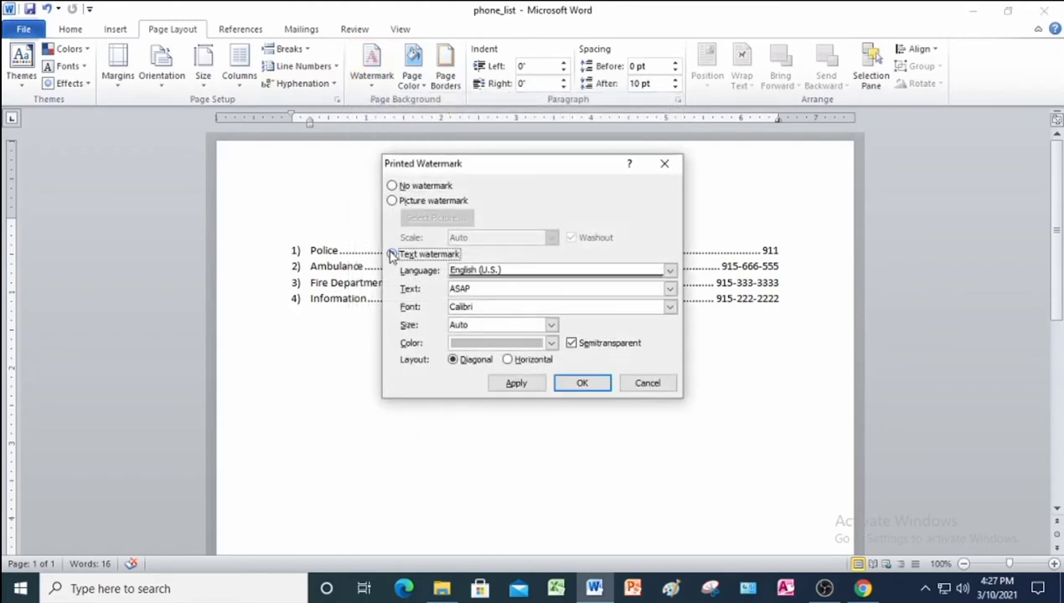
left_click(501, 289)
key("BackSpace")
key("BackSpace")
key("BackSpace")
key("BackSpace")
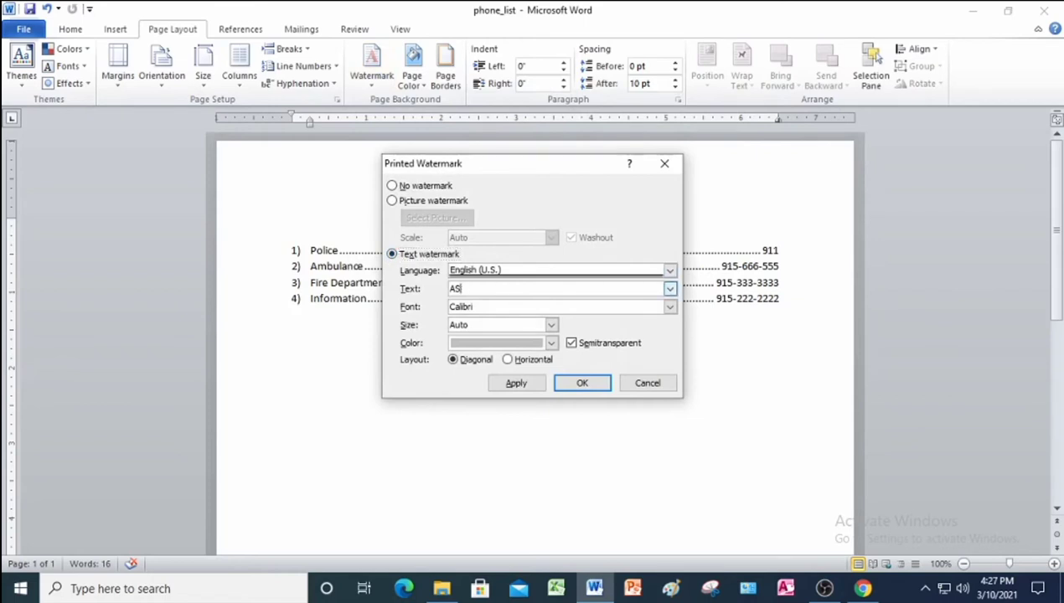
type("Jocel C. Lagnason")
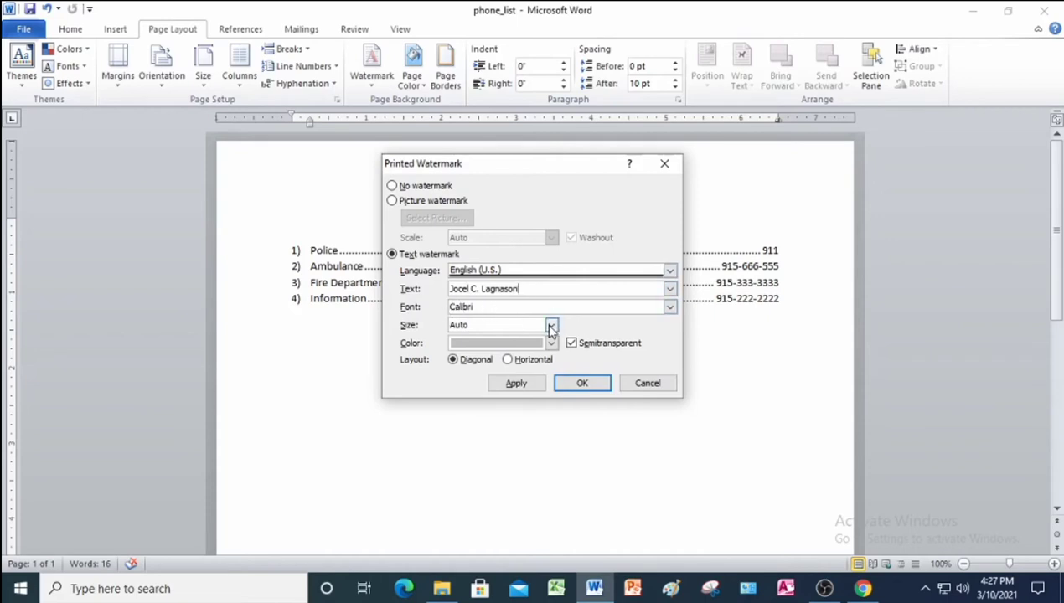
Make the watermark size 36 and red, apply it, and save phone_list.
left_click(552, 327)
left_click(538, 351)
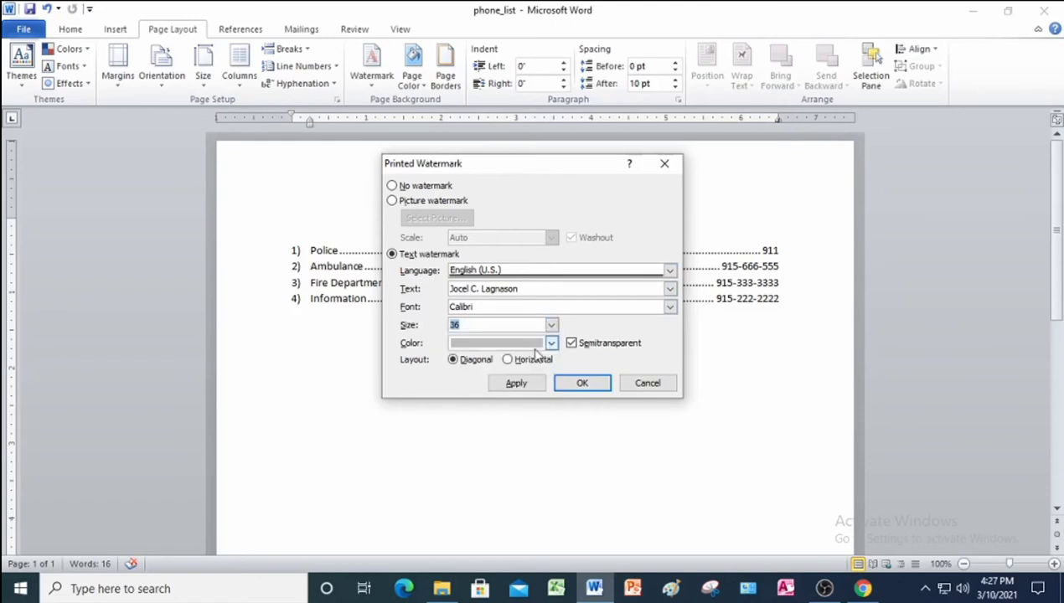
left_click(551, 343)
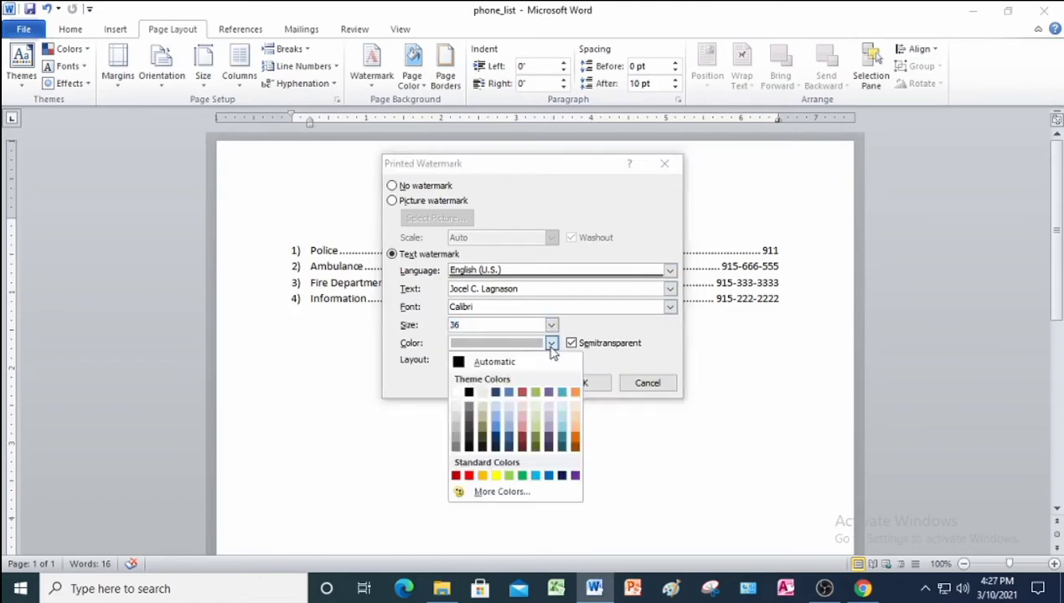
left_click(468, 476)
left_click(583, 384)
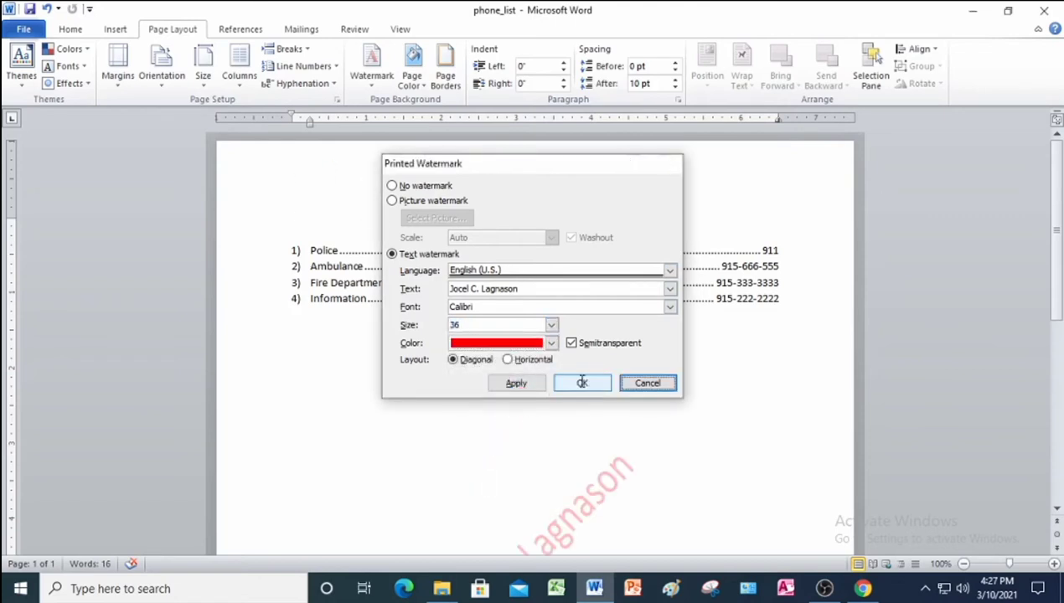
scroll(600, 327, "down", 5)
scroll(608, 314, "up", 5)
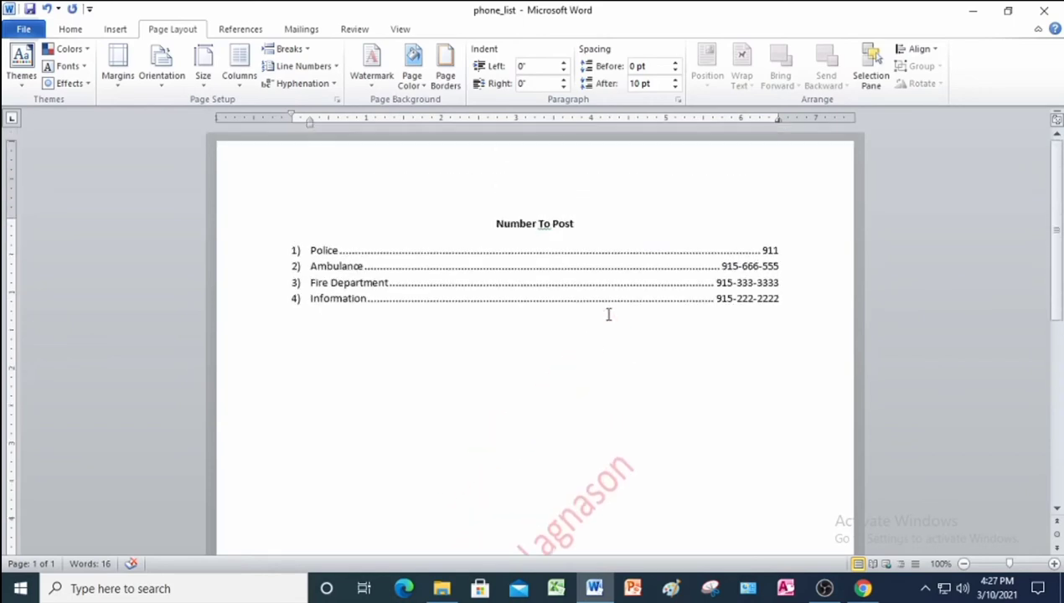
scroll(562, 260, "down", 3)
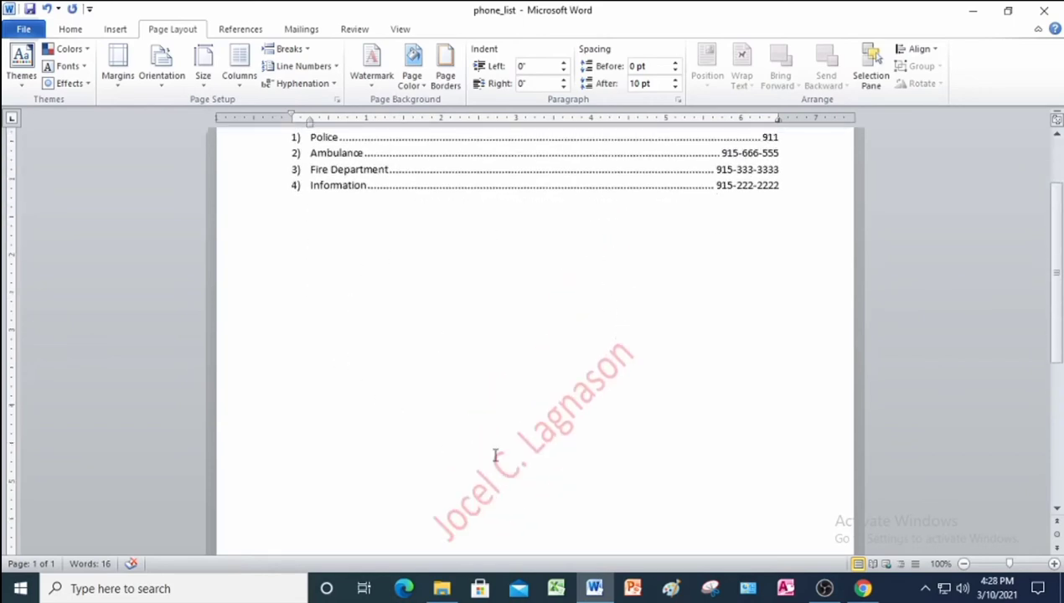
scroll(560, 230, "up", 2)
key("alt+h")
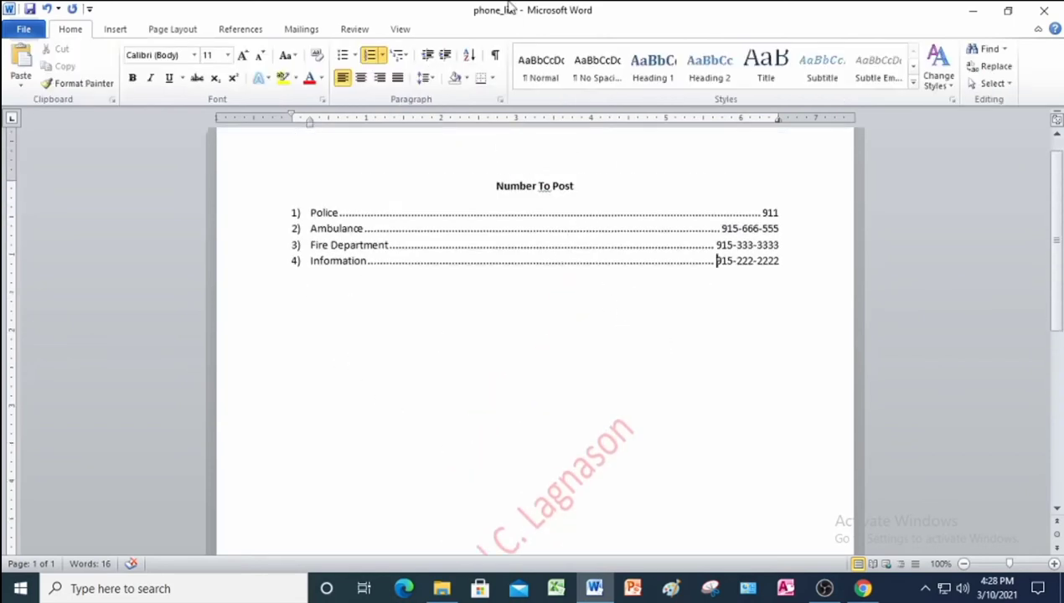
left_click(28, 11)
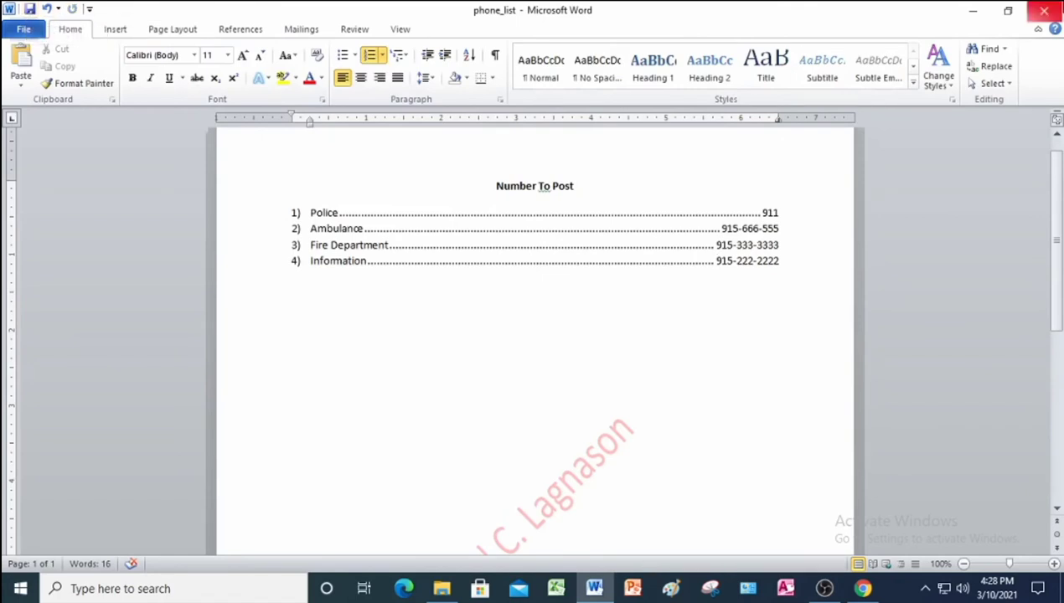
Close phone_list, read the Project 4-5 instructions in the PDF, and return to Word.
left_click(1051, 18)
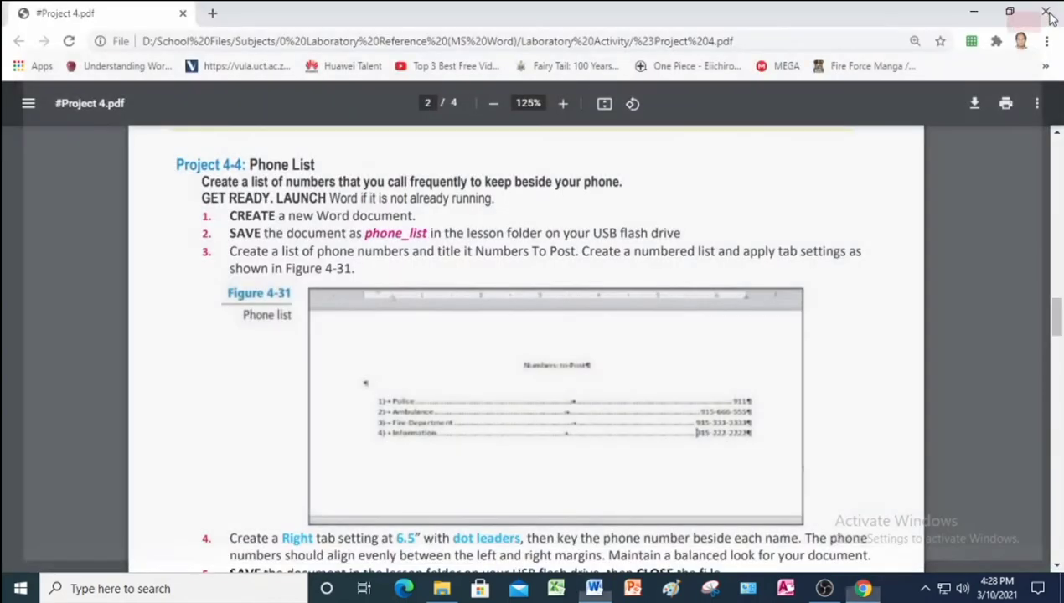
scroll(570, 325, "down", 2)
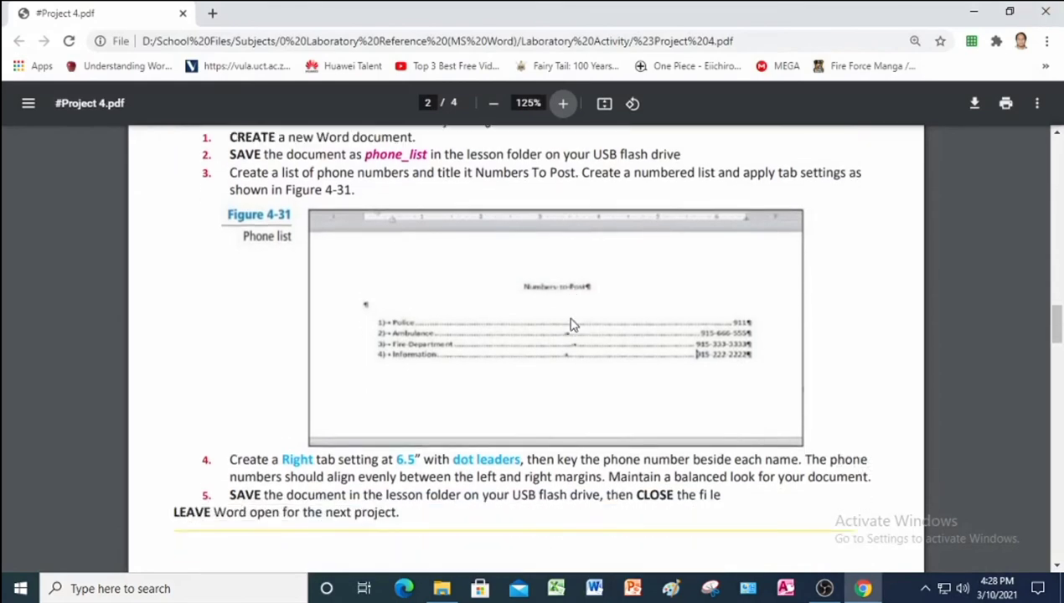
scroll(570, 325, "up", 4)
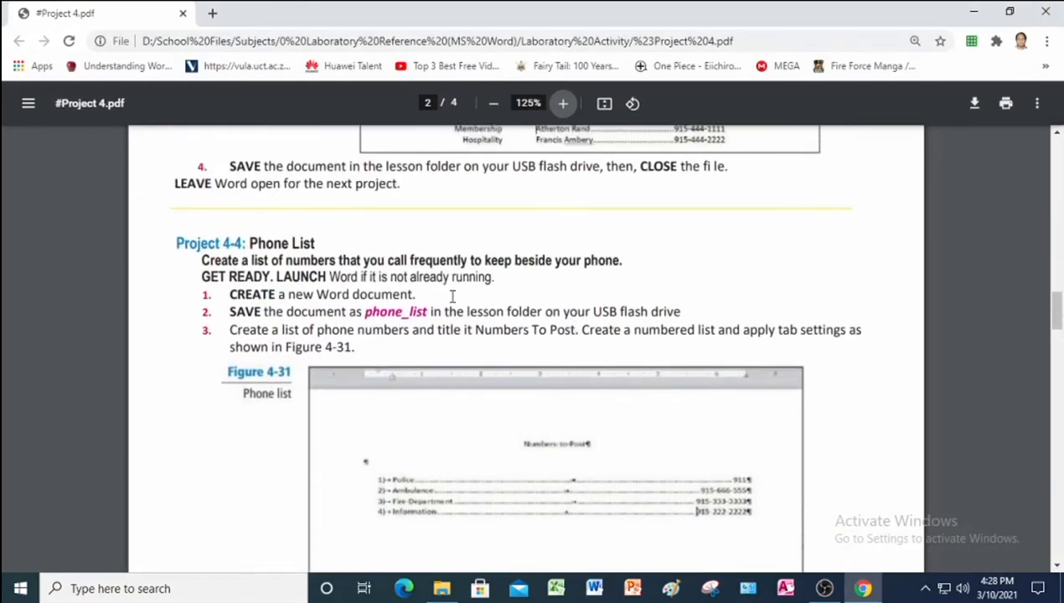
scroll(576, 339, "down", 5)
scroll(576, 338, "down", 2)
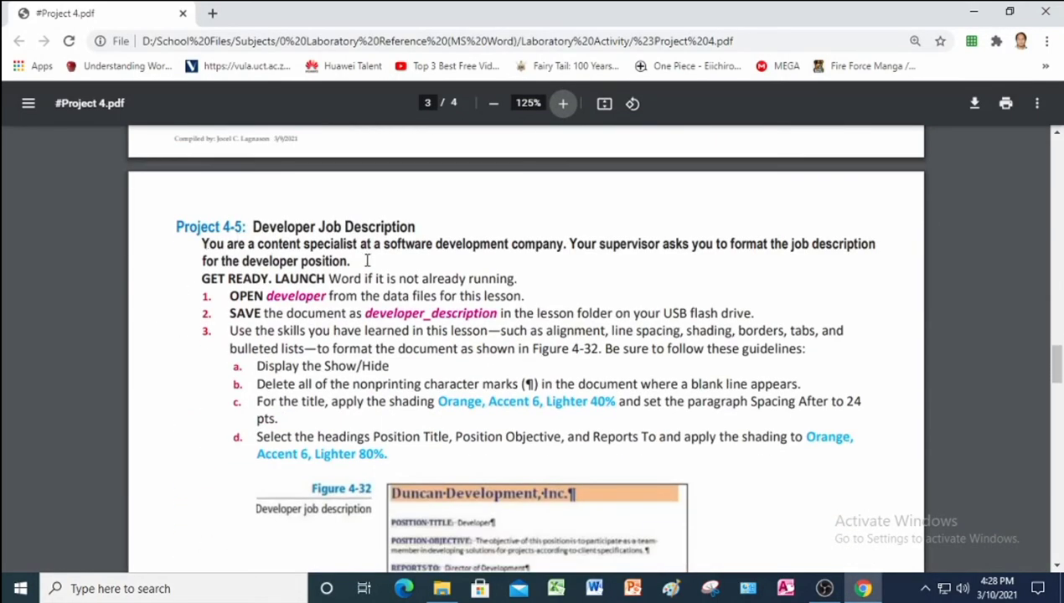
scroll(387, 255, "down", 1)
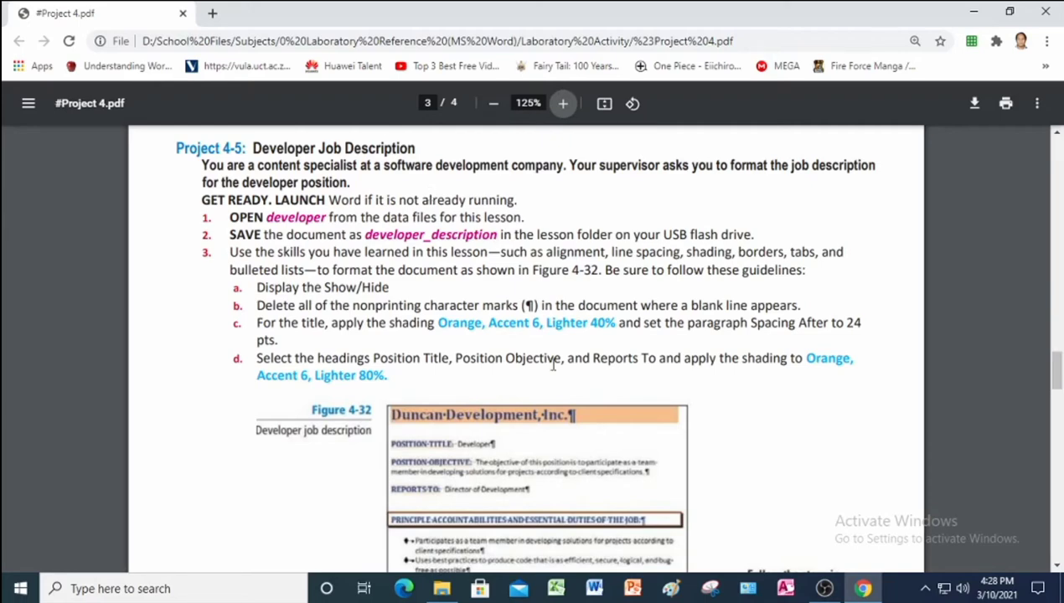
left_click(597, 590)
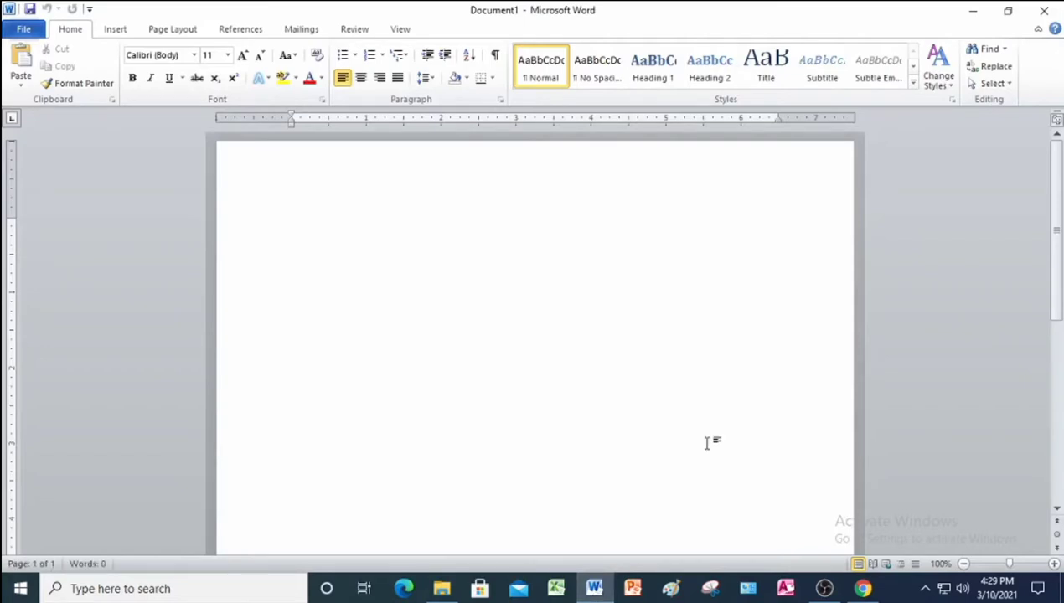
Open the developer file from Project 4 Data Files and enable editing.
left_click(25, 30)
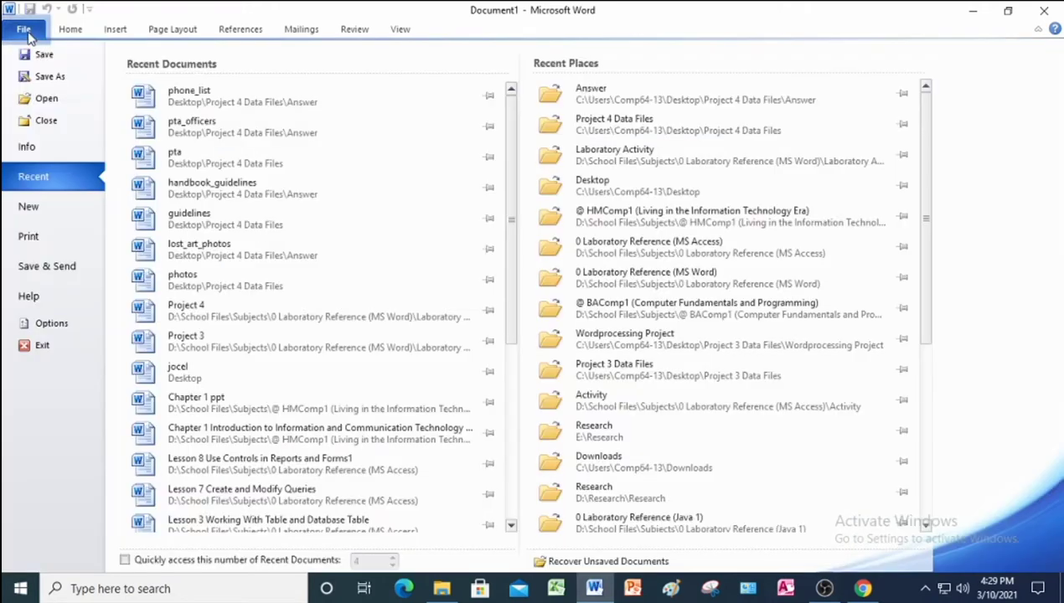
left_click(32, 99)
scroll(84, 159, "up", 3)
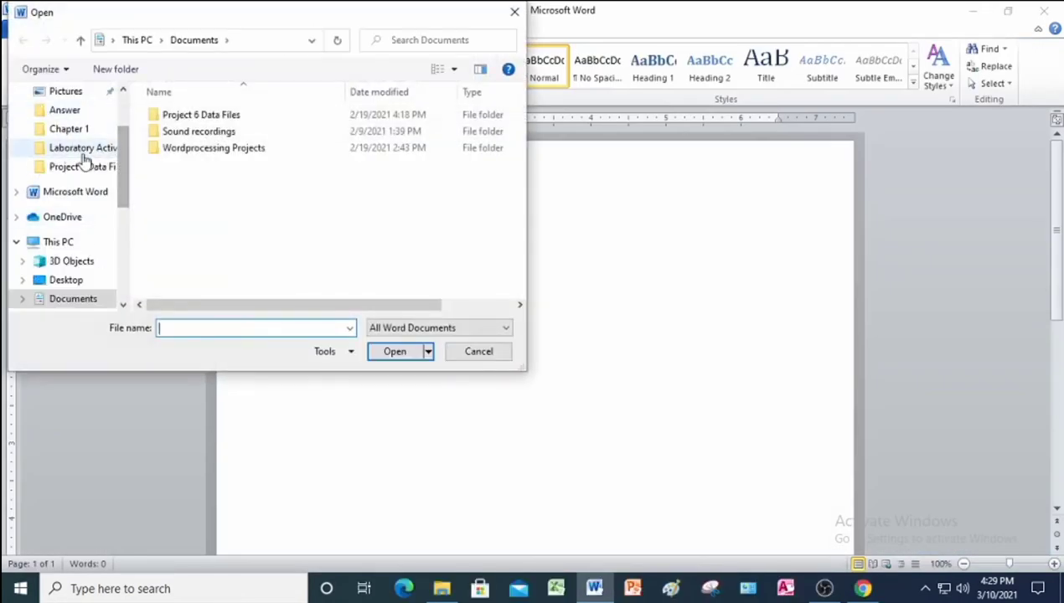
left_click(89, 167)
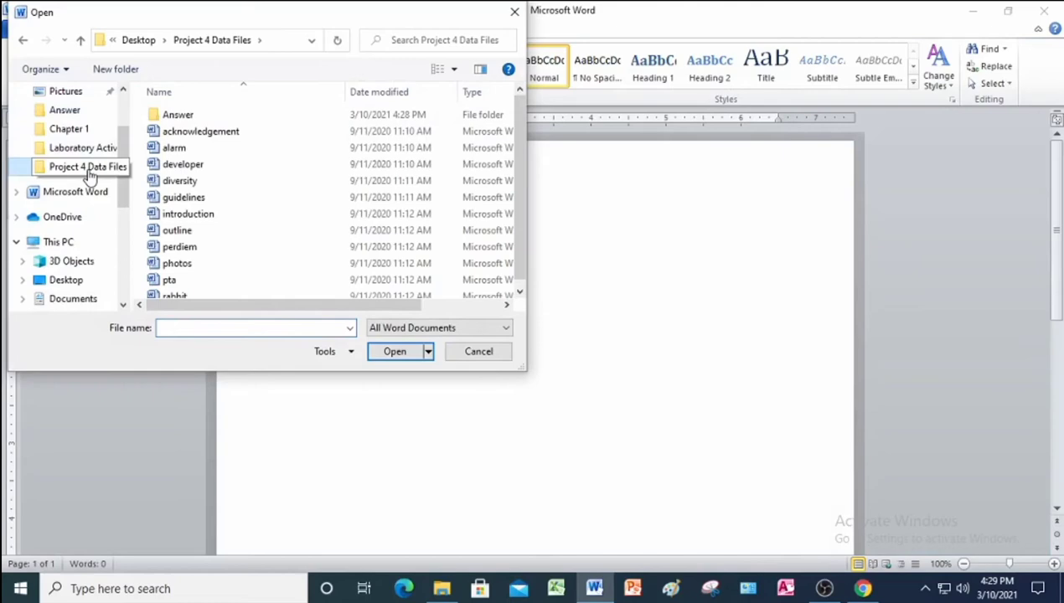
left_click(194, 167)
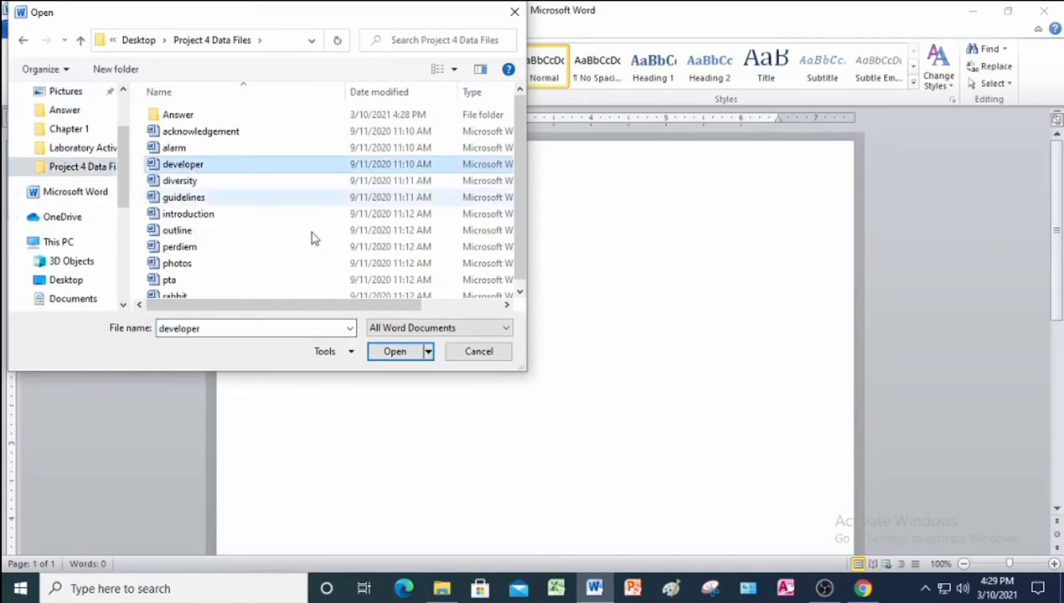
left_click(396, 353)
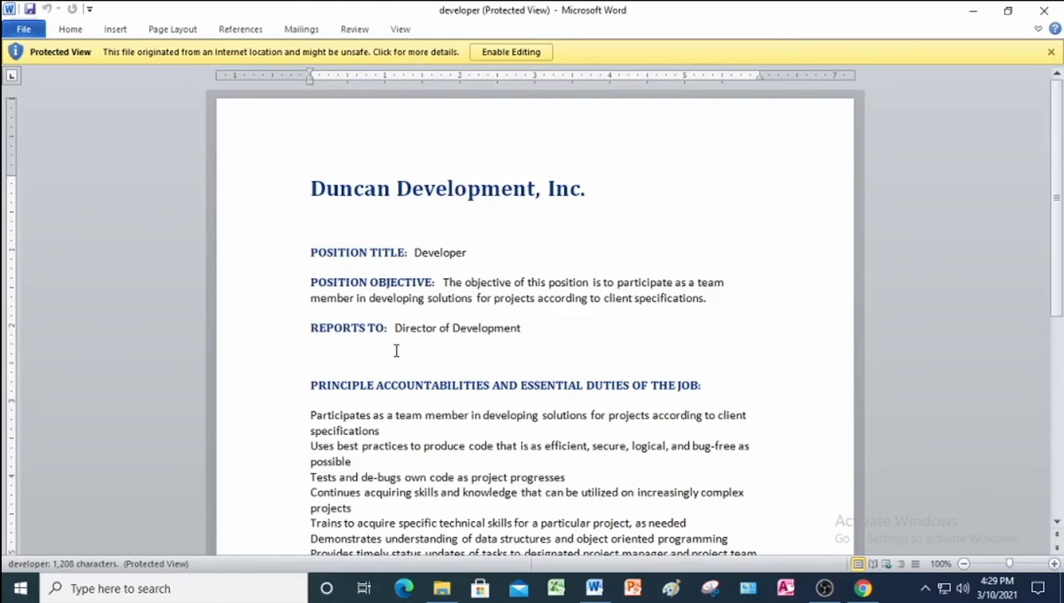
left_click(506, 52)
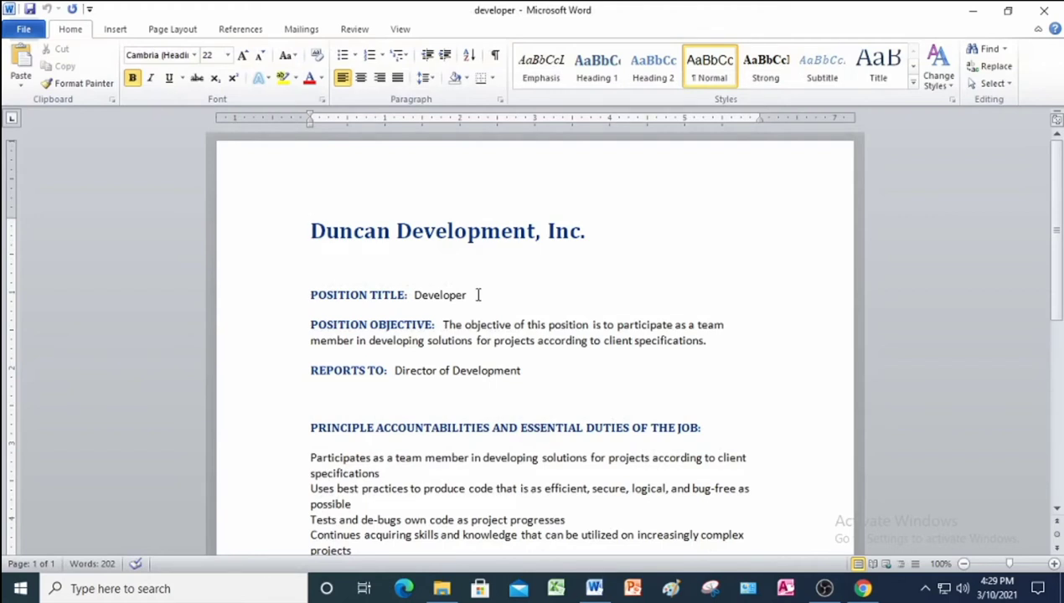
Save a copy named developer_description inside the Answer folder.
left_click(36, 31)
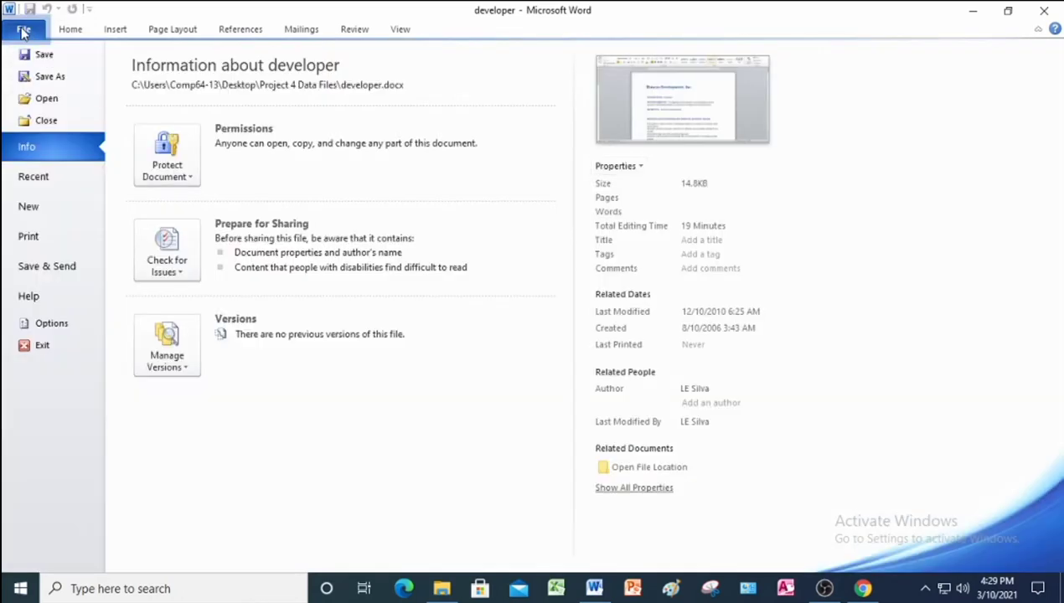
left_click(34, 76)
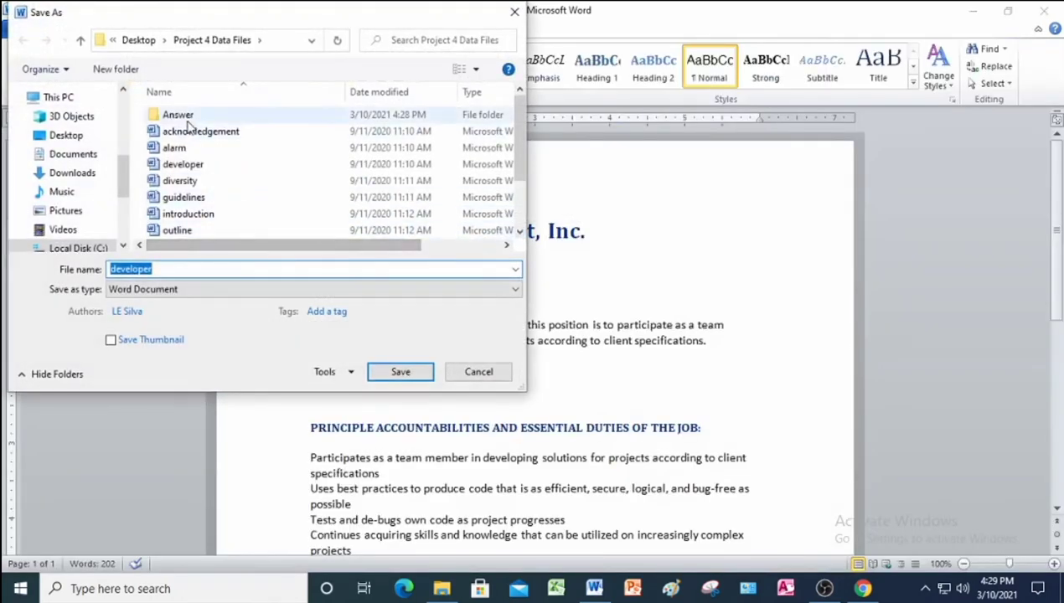
double_click(177, 115)
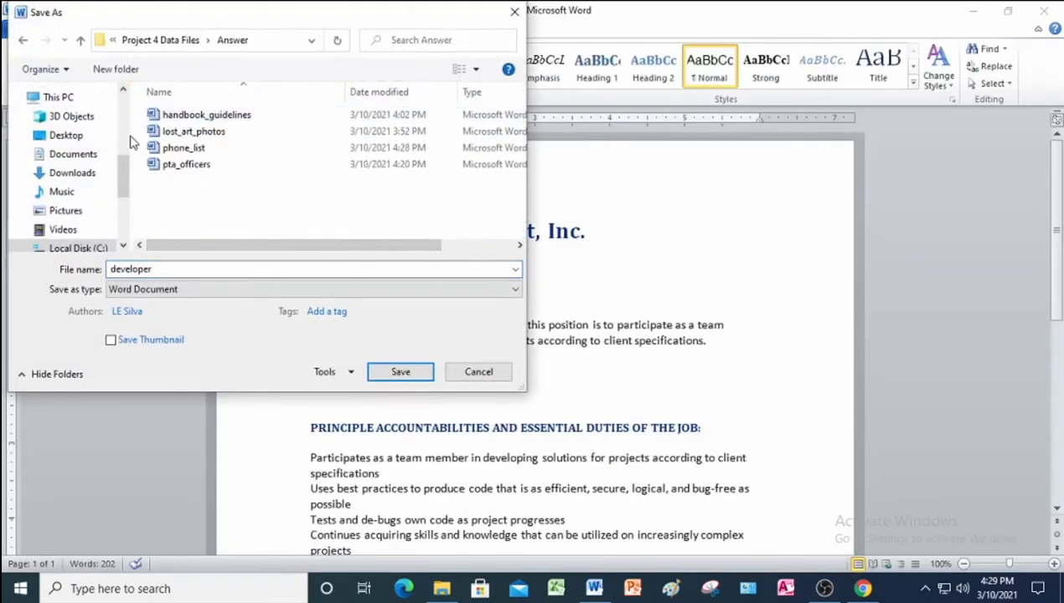
double_click(168, 269)
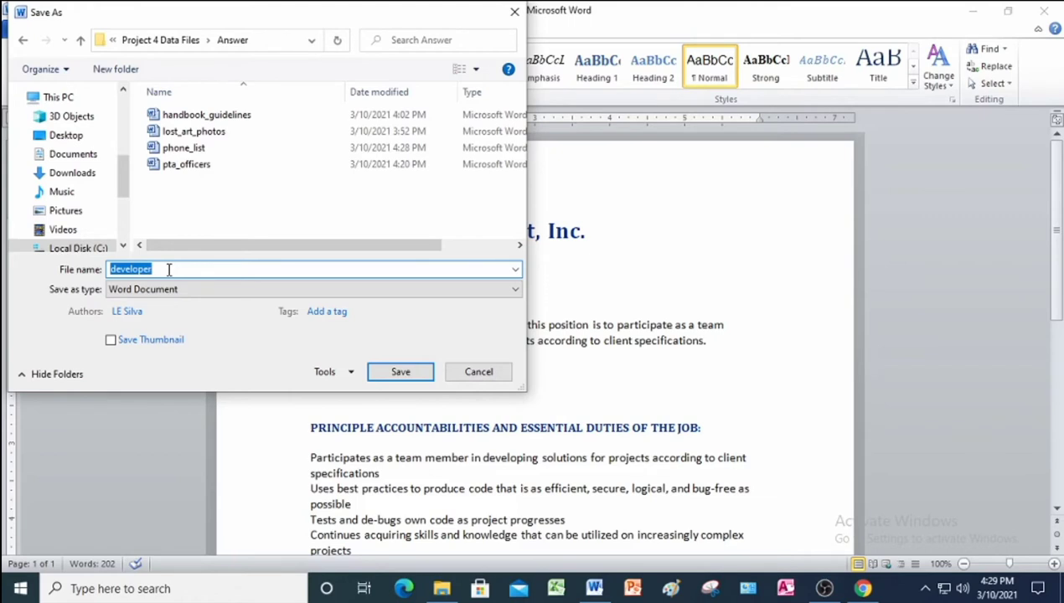
left_click(169, 269)
type("_description")
left_click(400, 371)
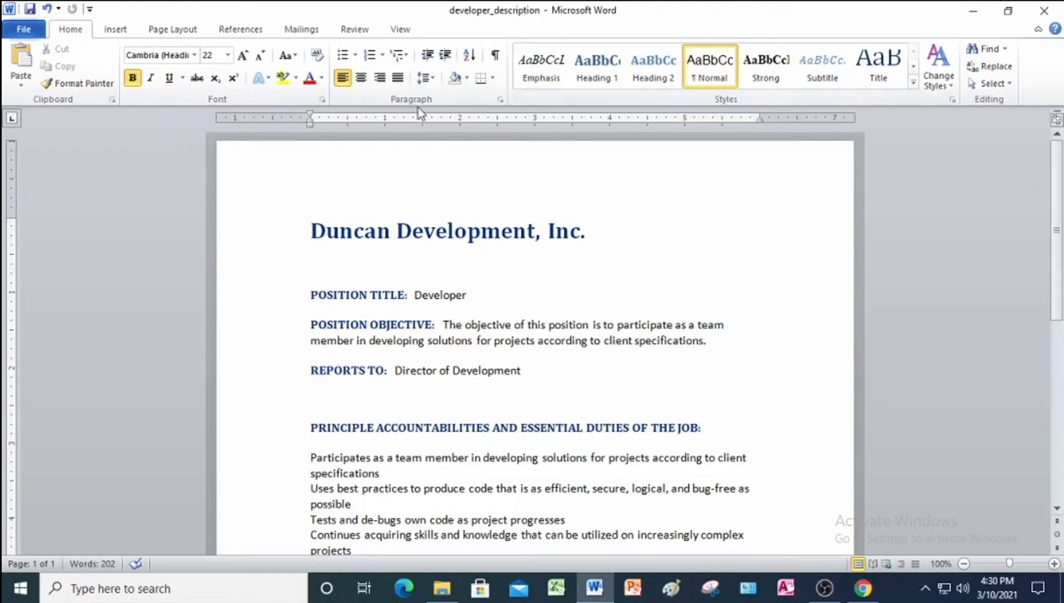
Show formatting marks and delete the blank lines below the title, POSITION TITLE and POSITION OBJECTIVE.
left_click(495, 54)
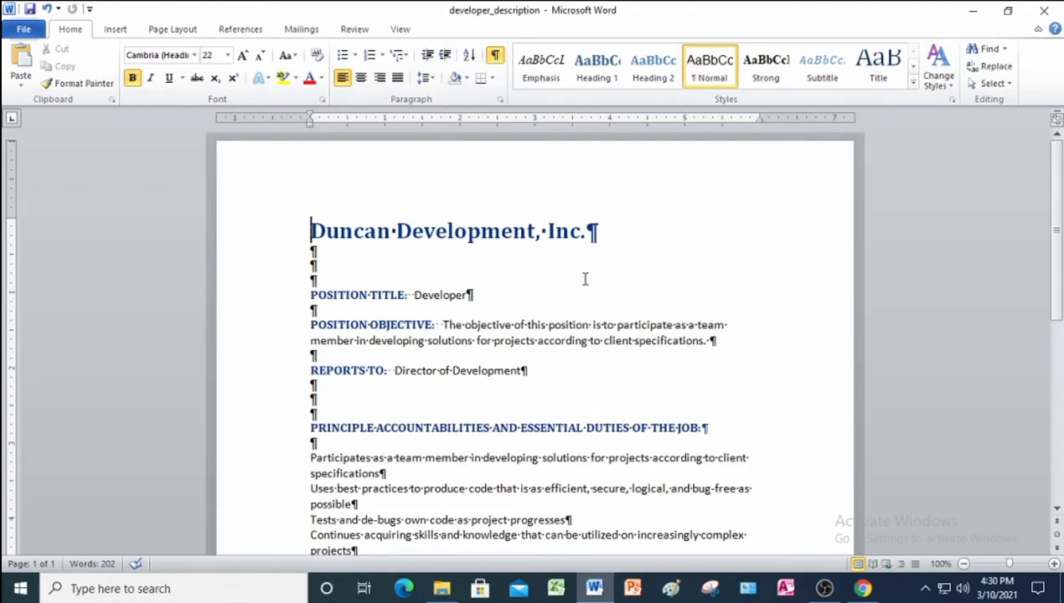
scroll(499, 314, "down", 1)
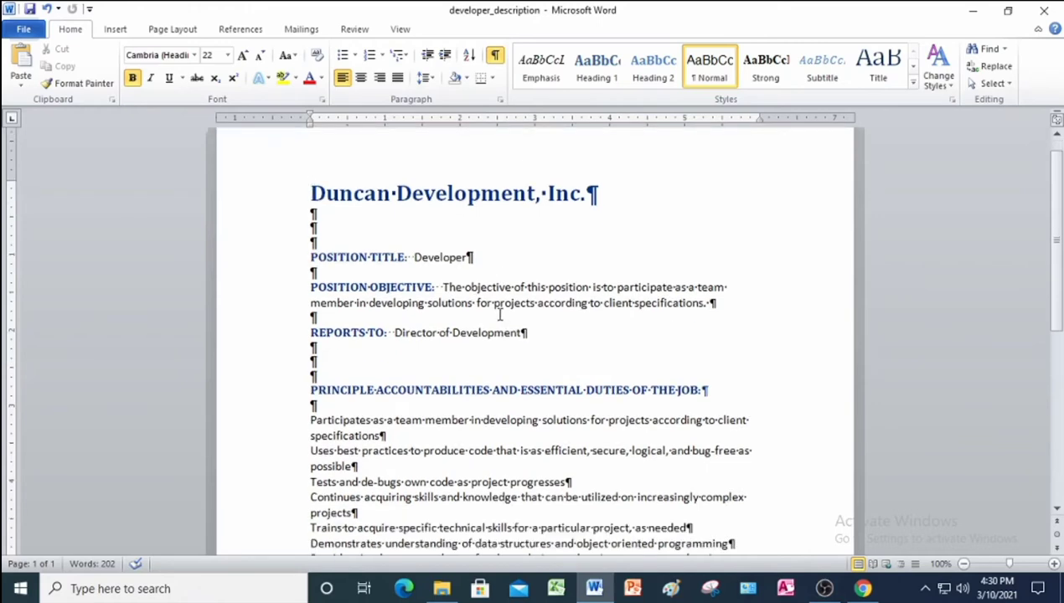
scroll(499, 314, "down", 10)
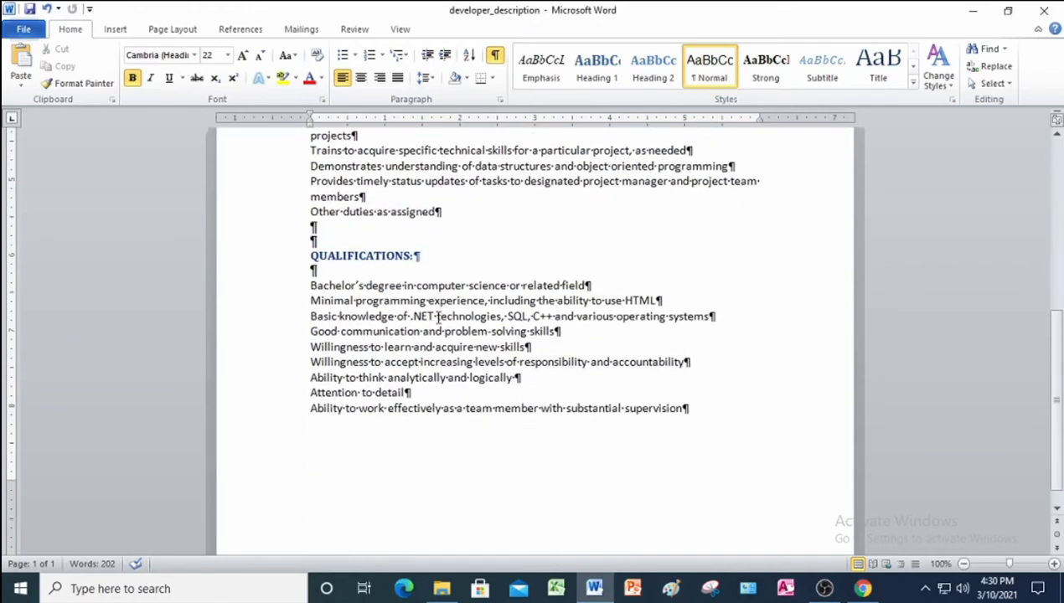
scroll(437, 316, "up", 10)
left_click(282, 181)
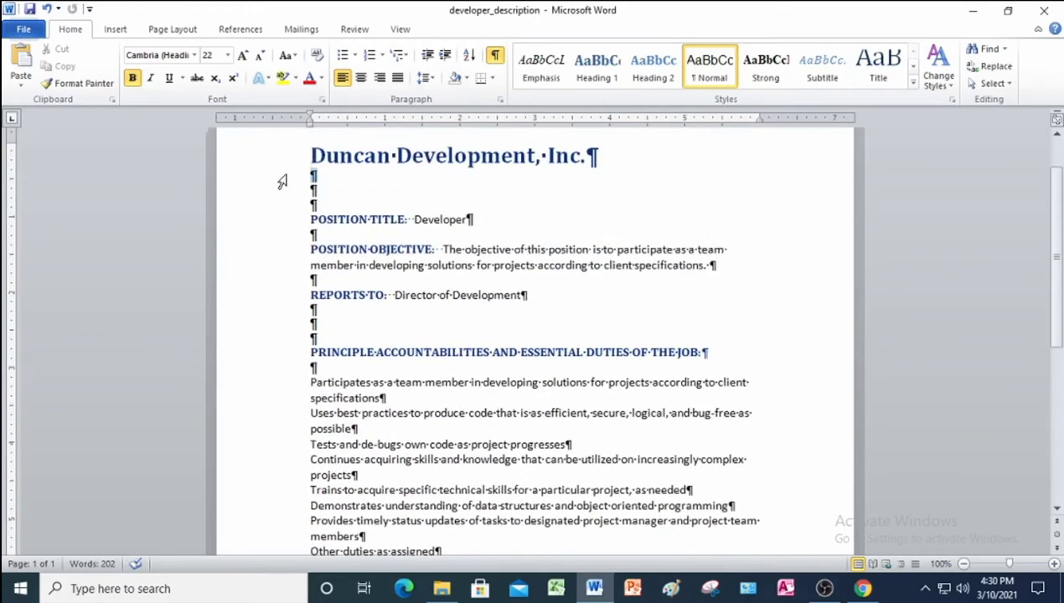
left_click_drag(282, 182, 288, 211)
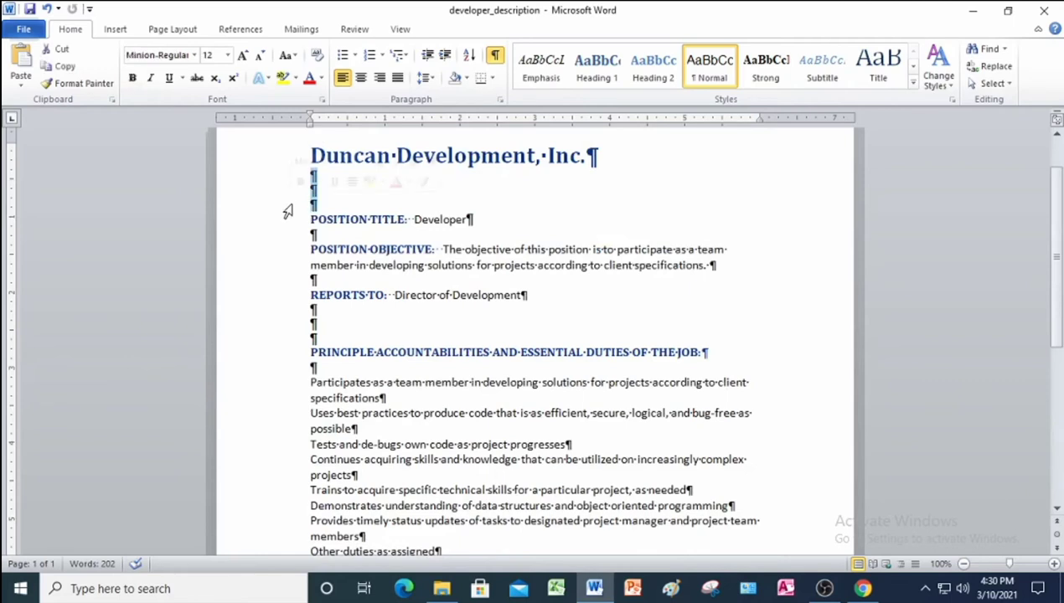
key("Delete")
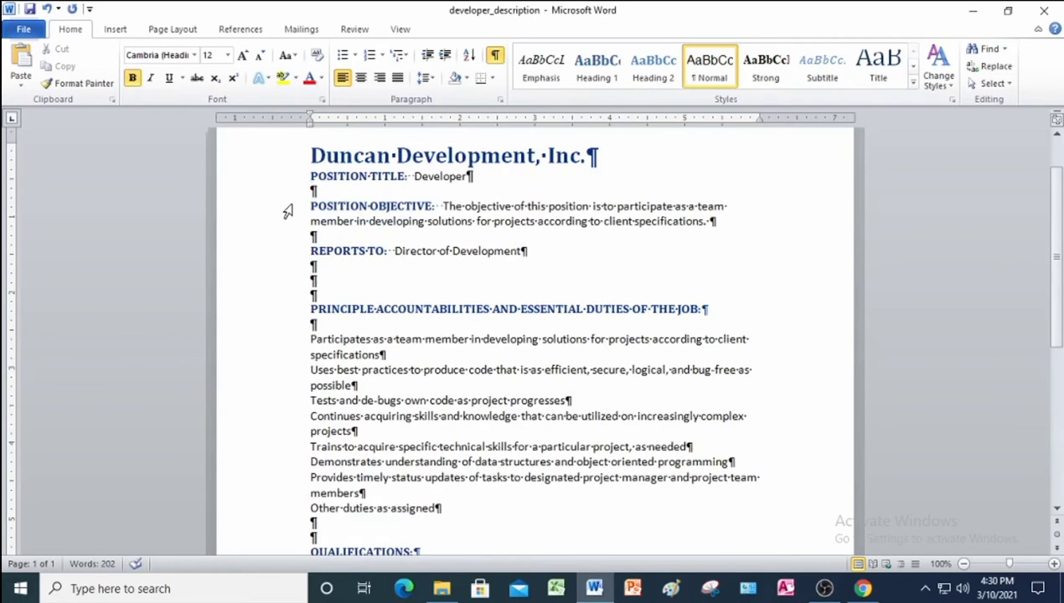
left_click(286, 192)
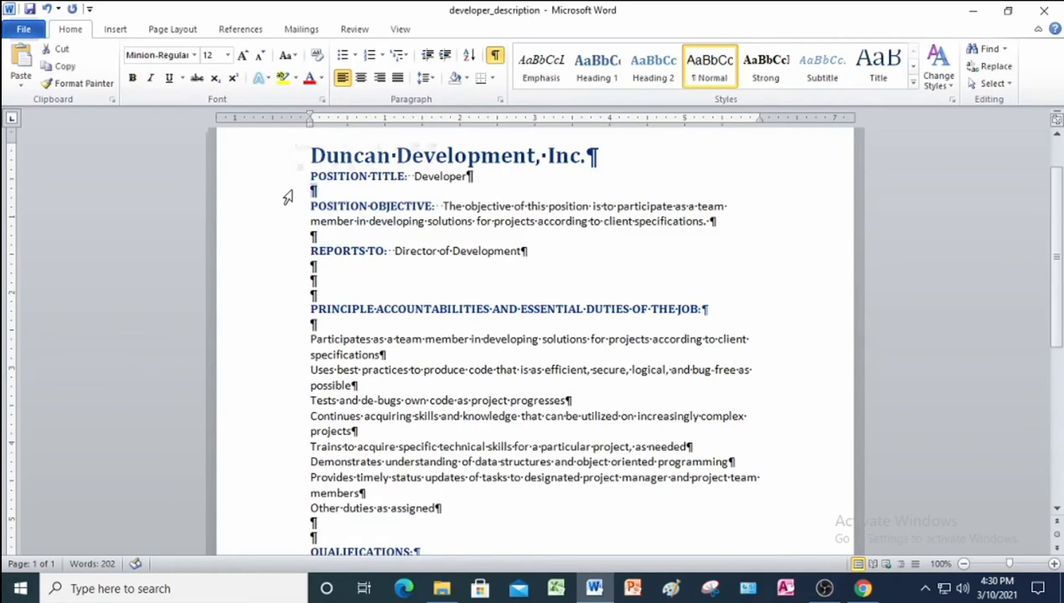
key("Delete")
left_click(287, 222)
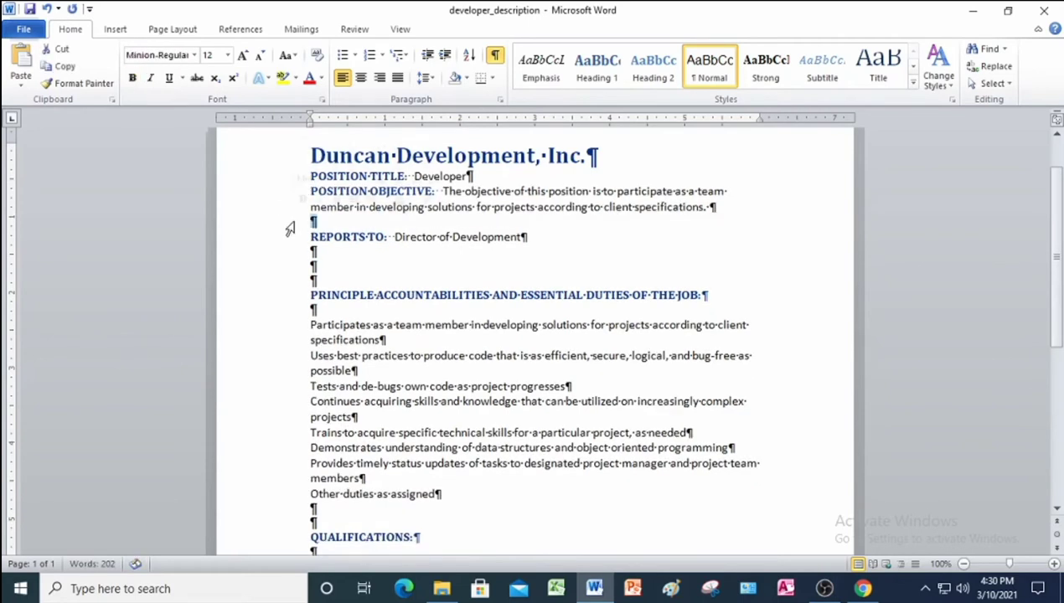
key("Delete")
Delete the blank lines around REPORTS TO, PRINCIPLE ACCOUNTABILITIES, Other duties and QUALIFICATIONS.
left_click_drag(278, 238, 279, 266)
key("Delete")
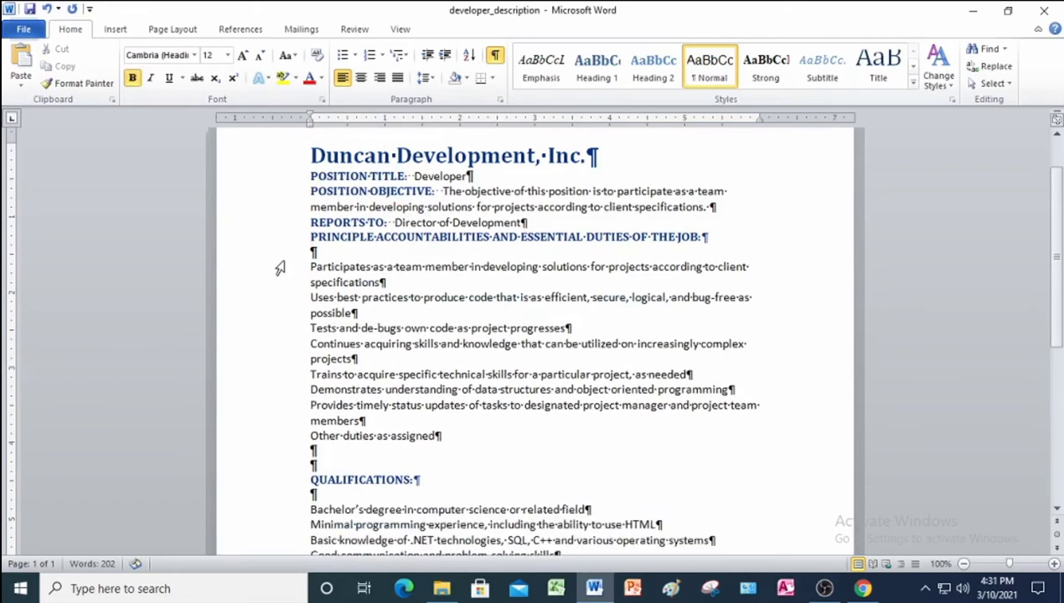
left_click(282, 254)
key("Delete")
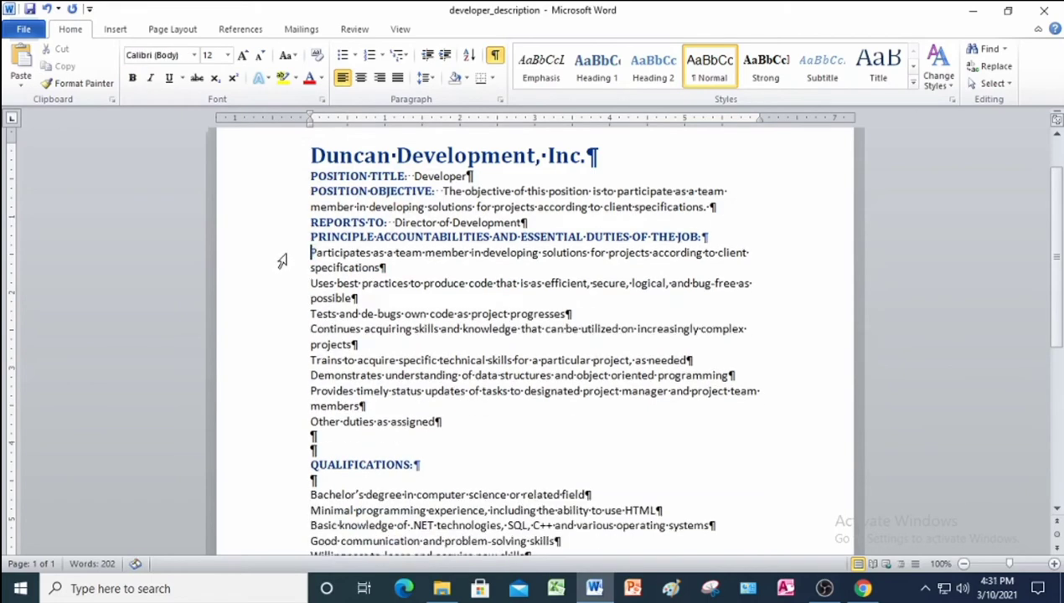
left_click(280, 437)
left_click_drag(287, 452, 290, 455)
key("Delete")
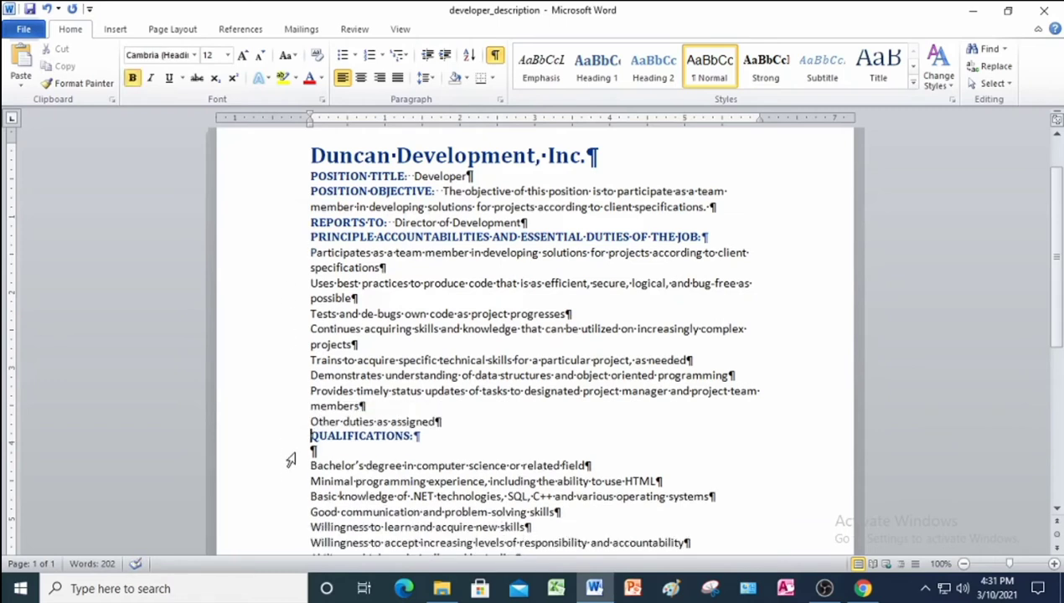
left_click(289, 453)
key("Delete")
scroll(290, 453, "down", 2)
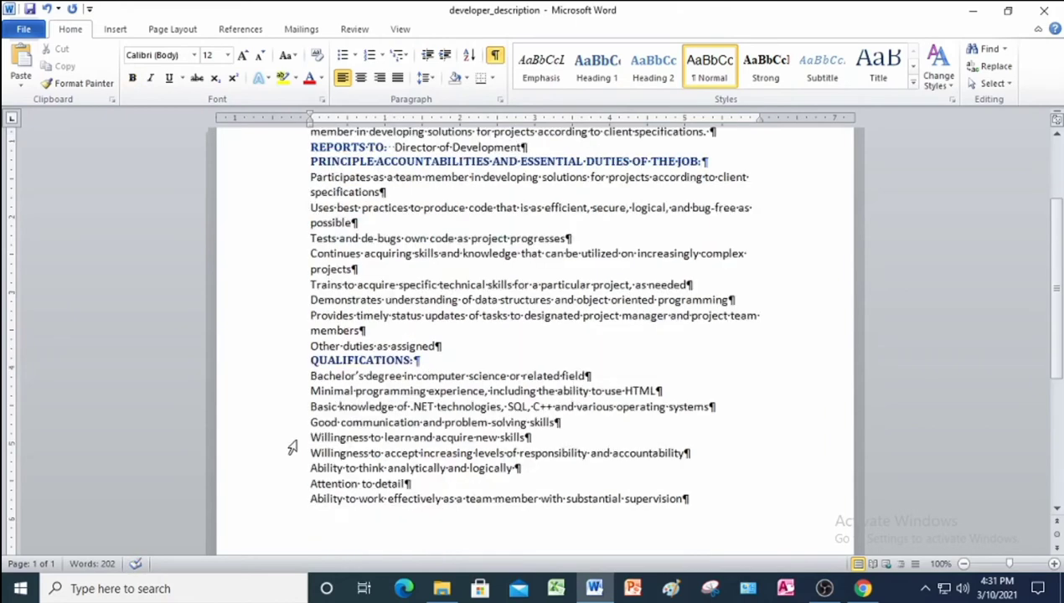
scroll(292, 446, "up", 3)
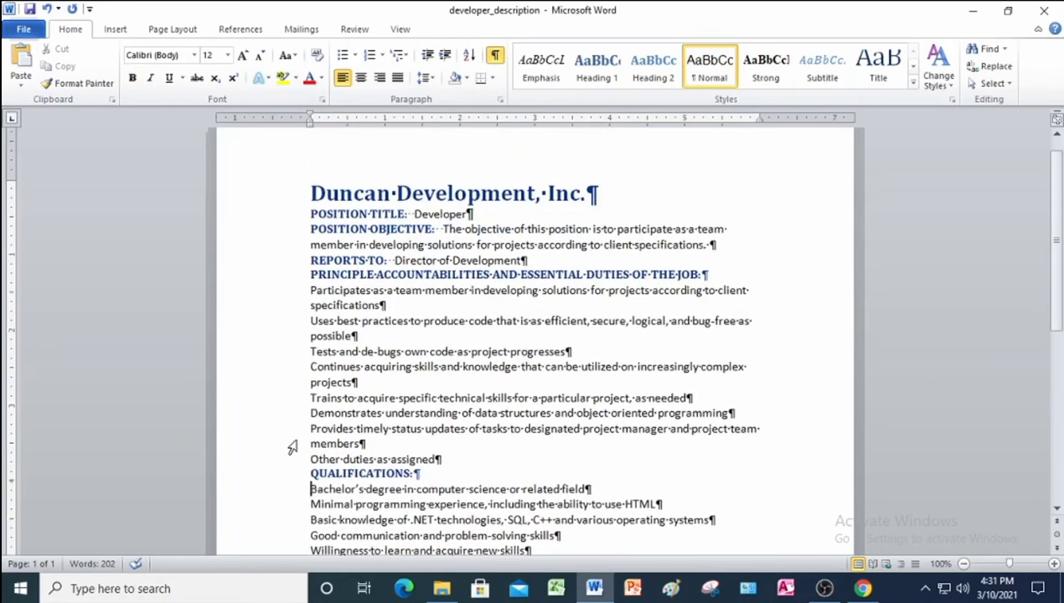
left_click(293, 194)
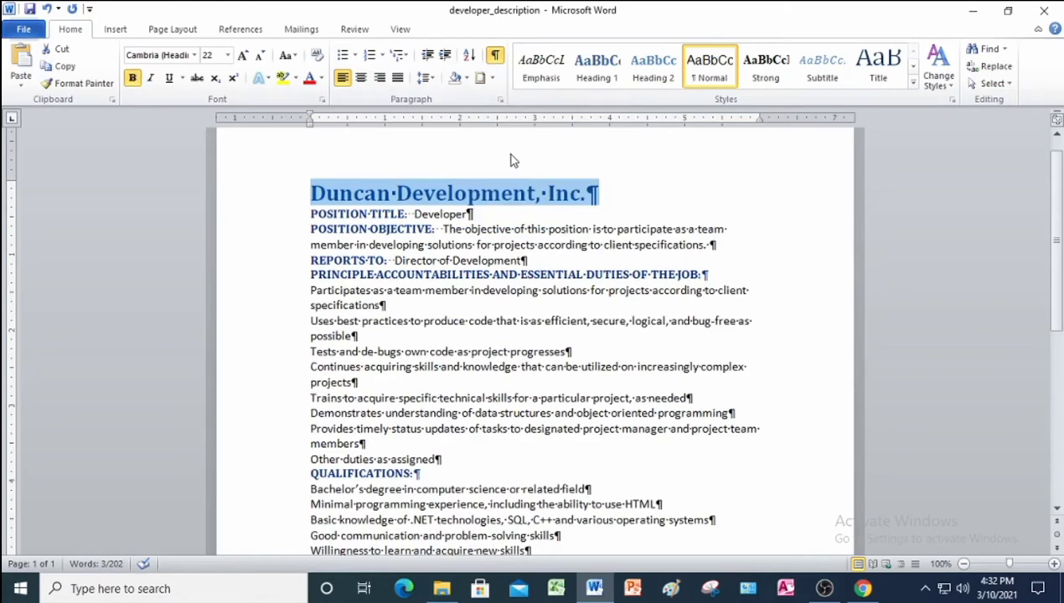
Shade the Duncan Development, Inc. title line with Orange, Accent 6, Lighter 40%.
left_click(494, 283)
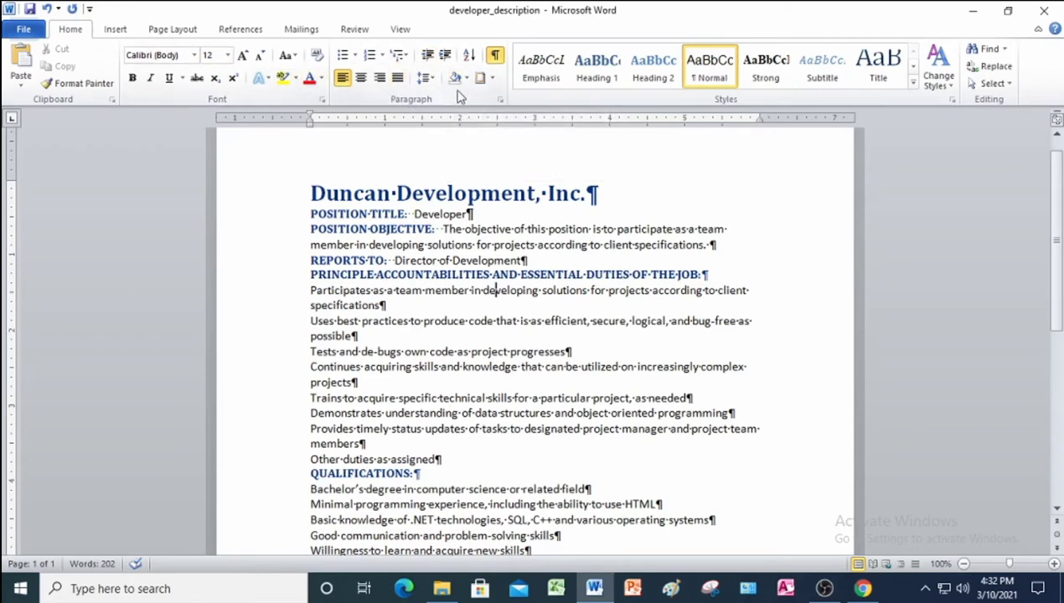
left_click(471, 77)
left_click(246, 194)
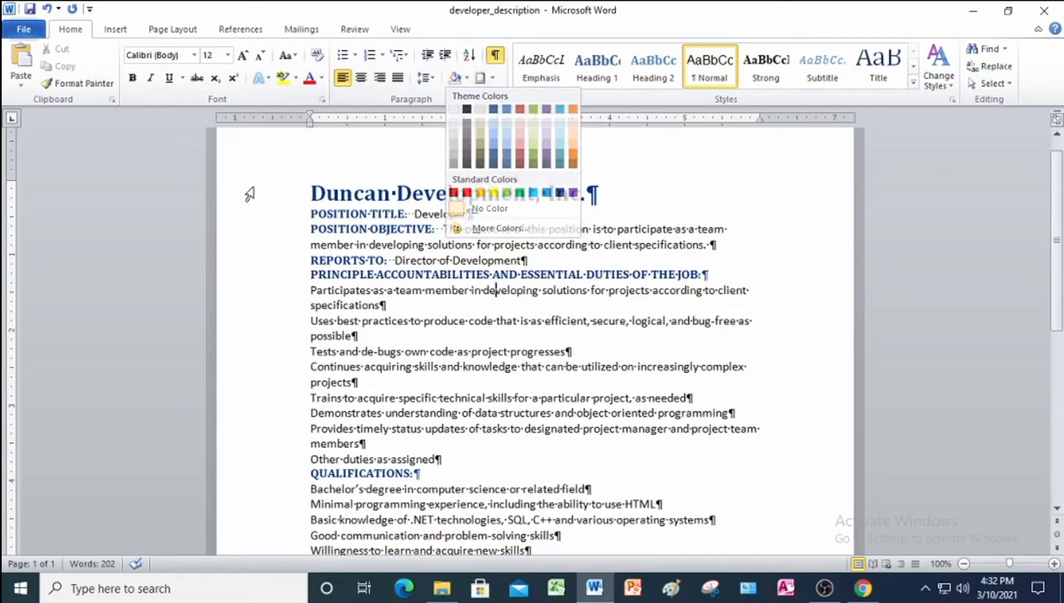
left_click(250, 196)
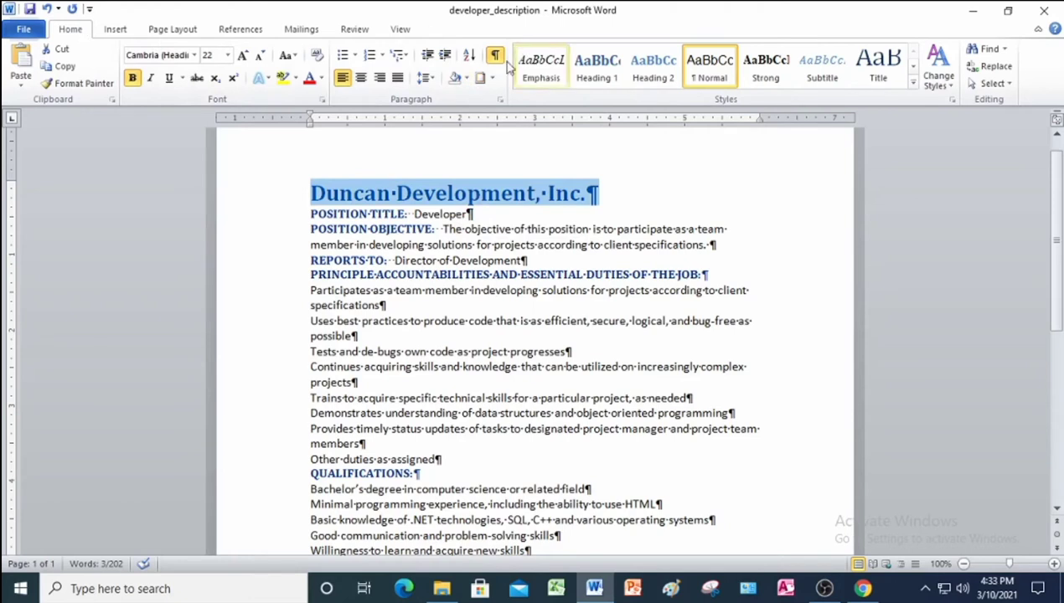
left_click(467, 79)
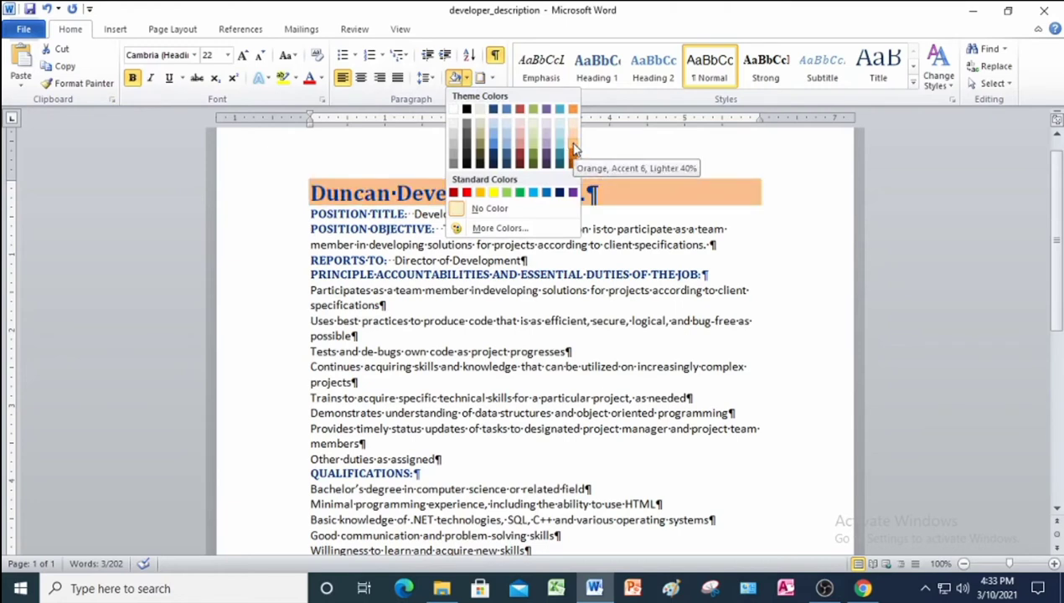
left_click(573, 150)
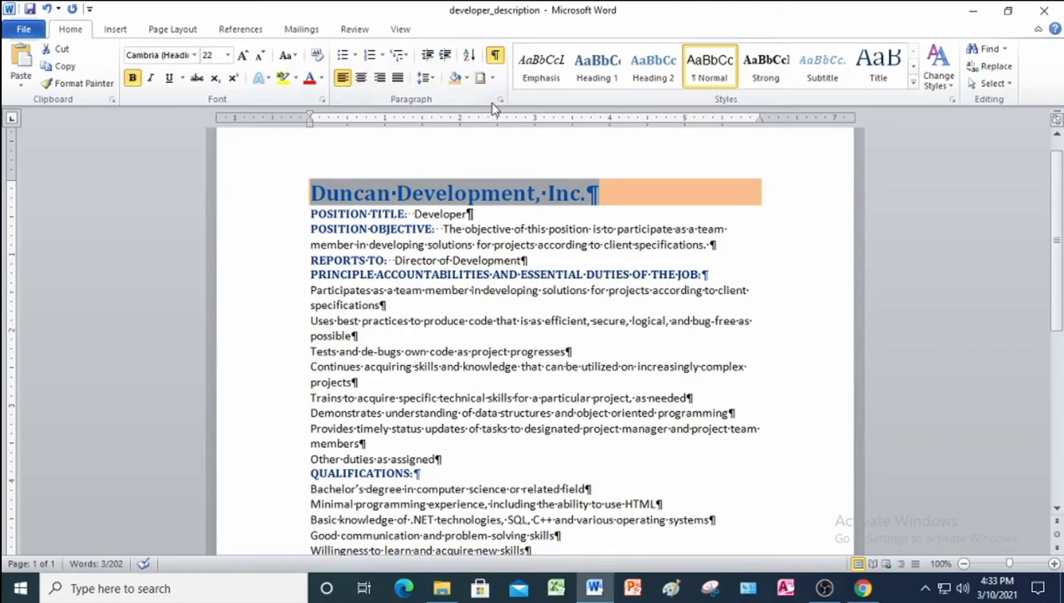
Add 24 pt of space after the shaded Duncan Development, Inc. title.
left_click(499, 101)
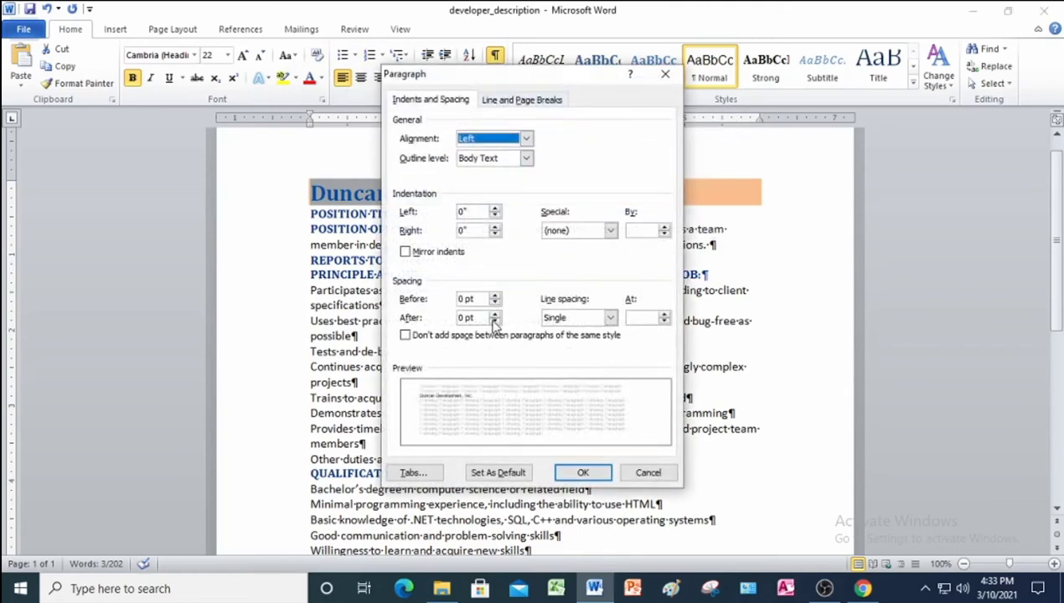
left_click(466, 317)
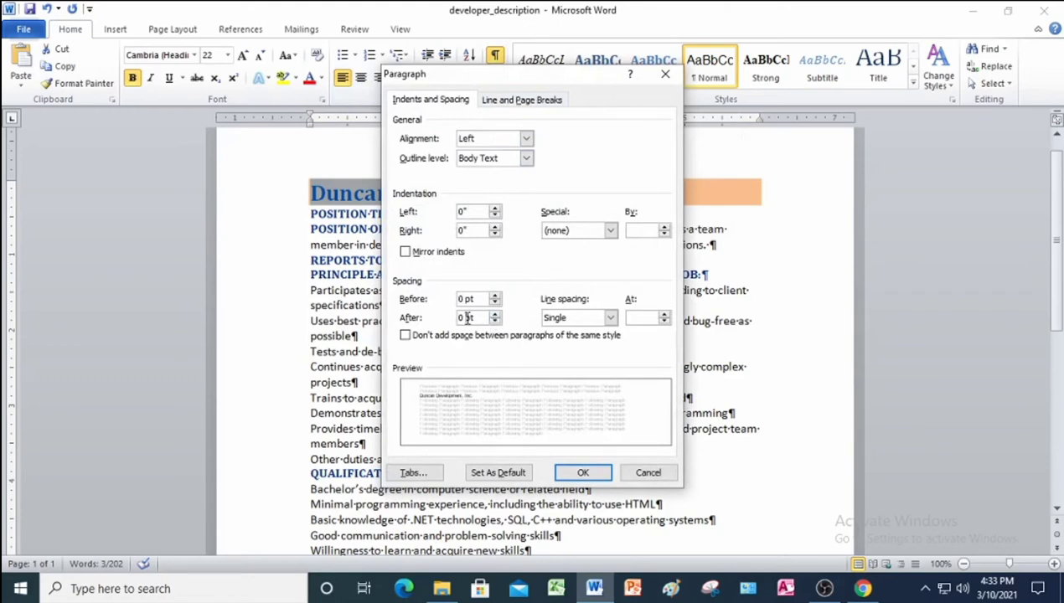
key("BackSpace")
key("BackSpace")
type("24")
left_click(583, 473)
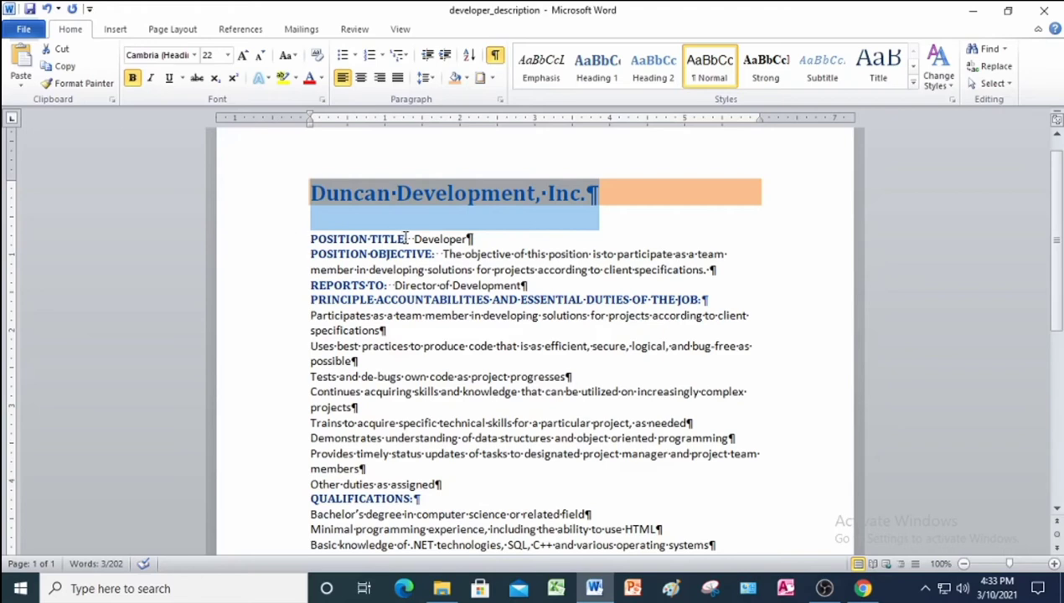
Shade the POSITION TITLE: label Orange Accent 6, Lighter 80%.
left_click_drag(405, 238, 320, 241)
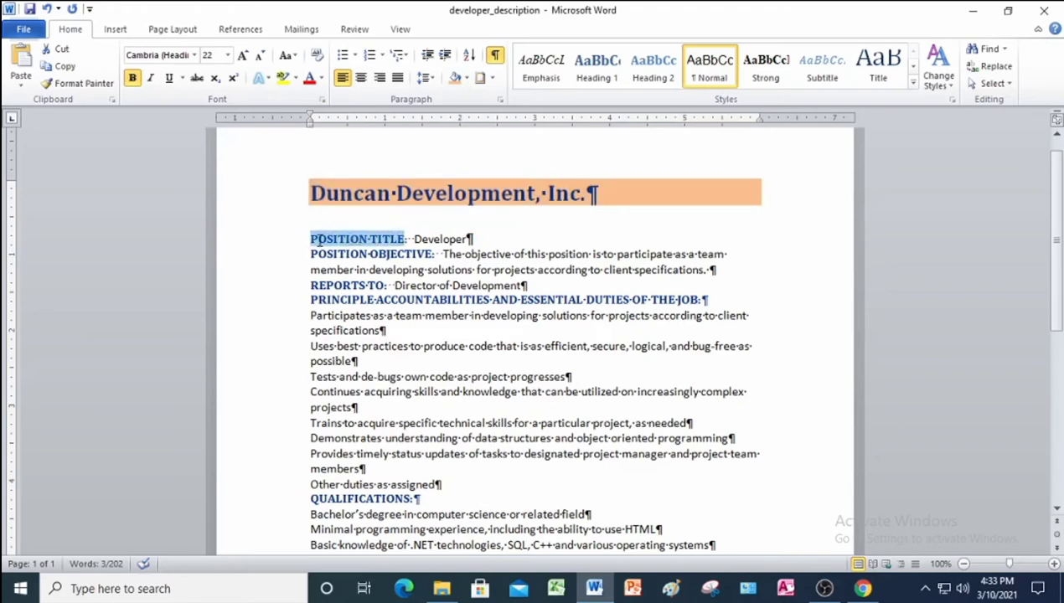
left_click(467, 77)
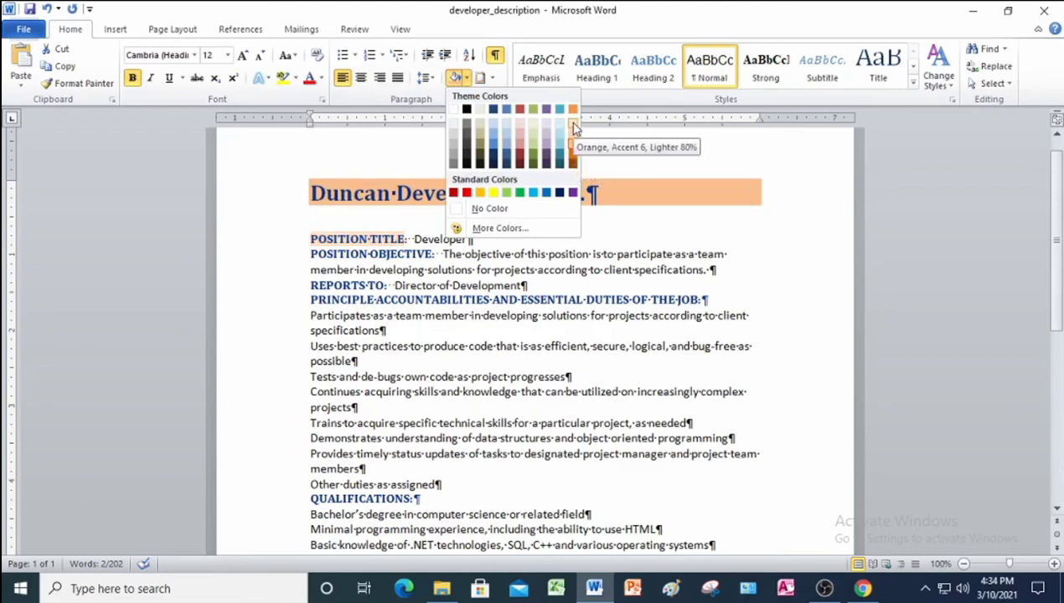
left_click(574, 126)
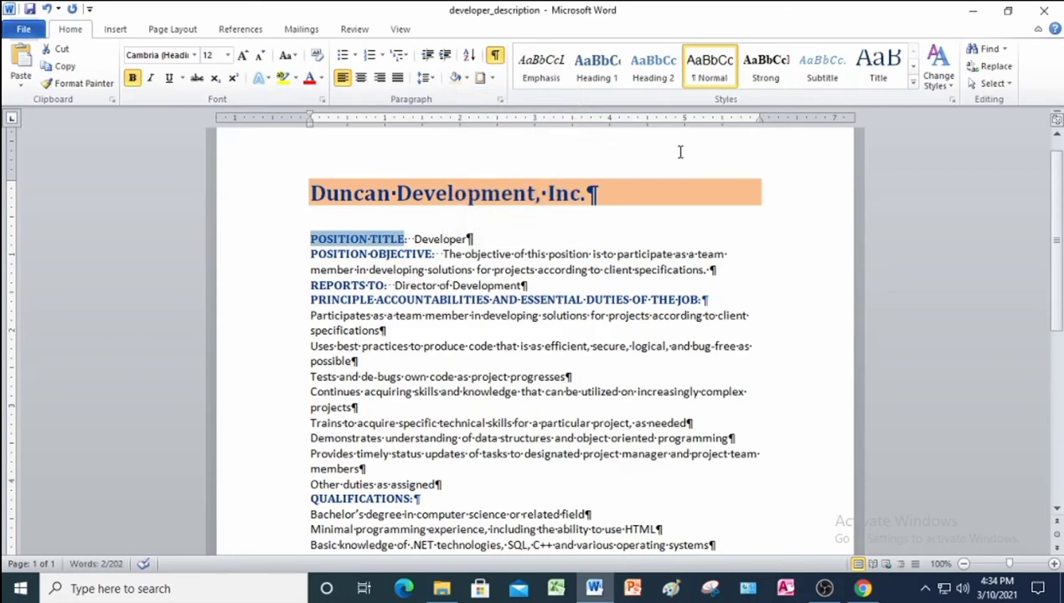
left_click(413, 239)
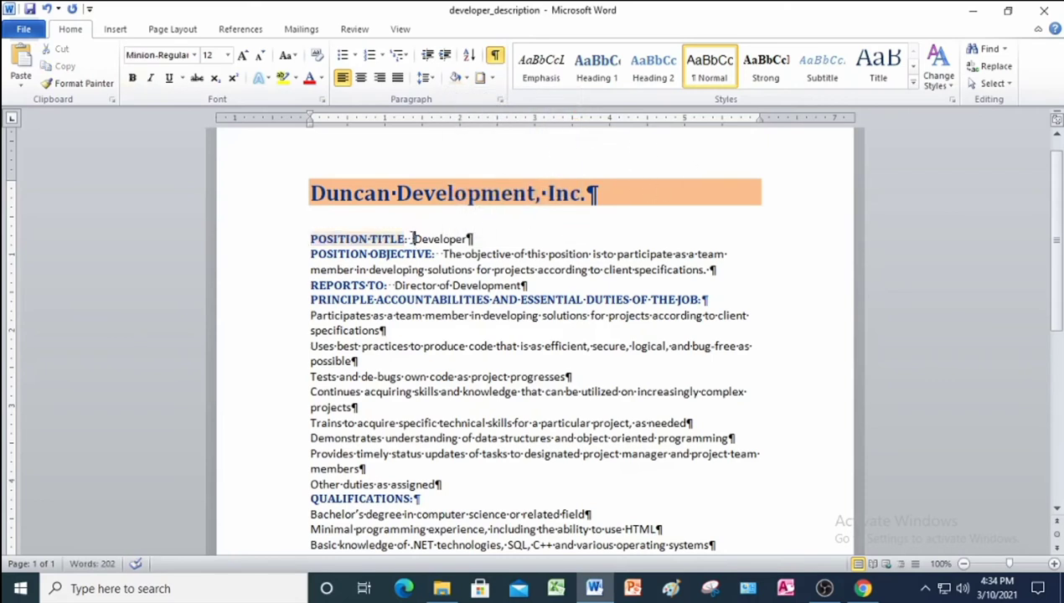
Copy that shading onto POSITION OBJECTIVE: and REPORTS TO: with Format Painter.
left_click_drag(311, 239, 405, 240)
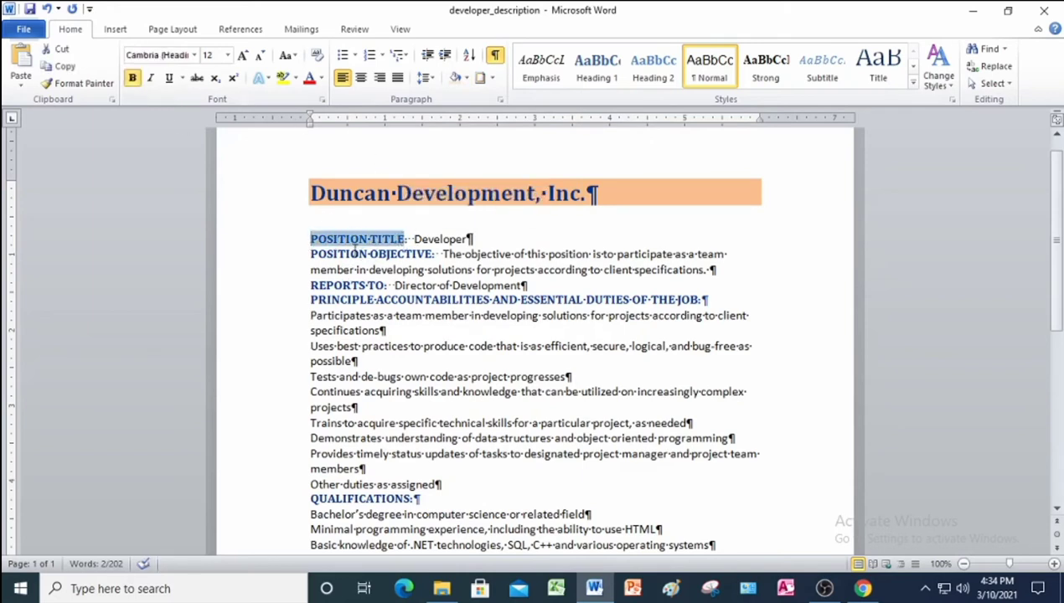
left_click(67, 84)
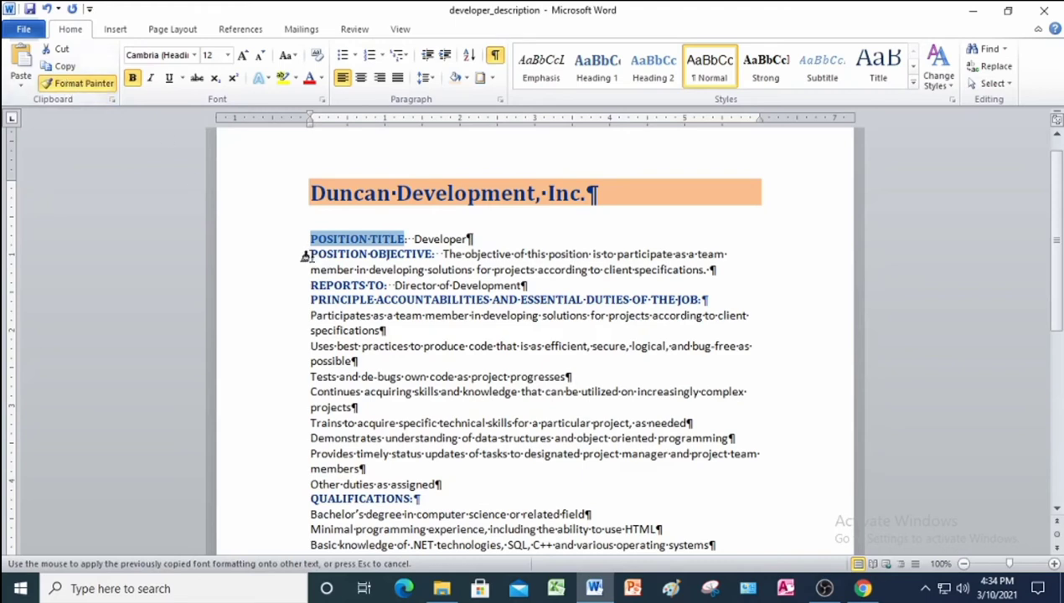
left_click_drag(303, 256, 410, 255)
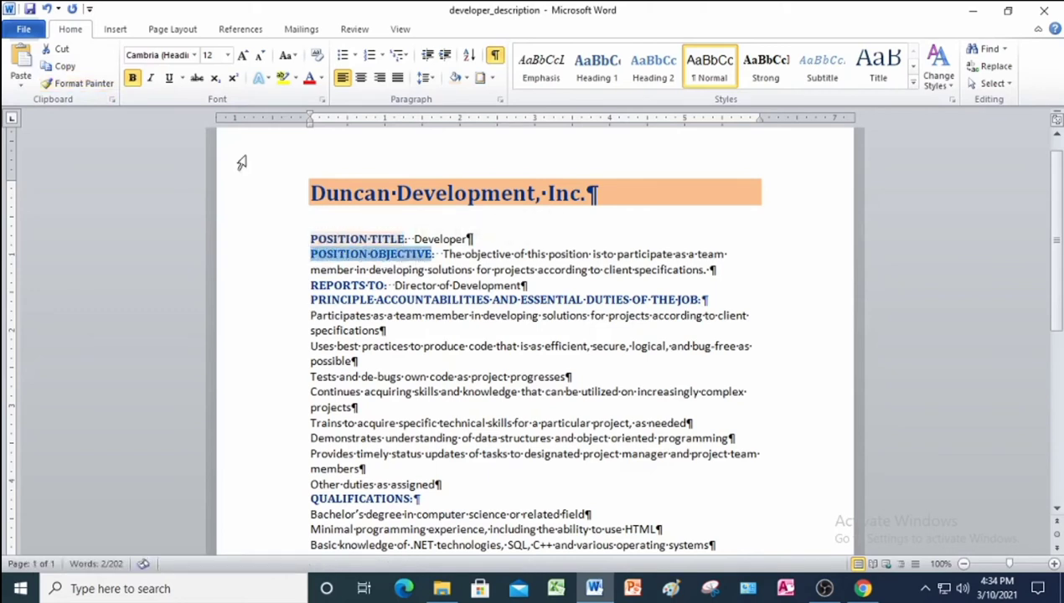
left_click(84, 87)
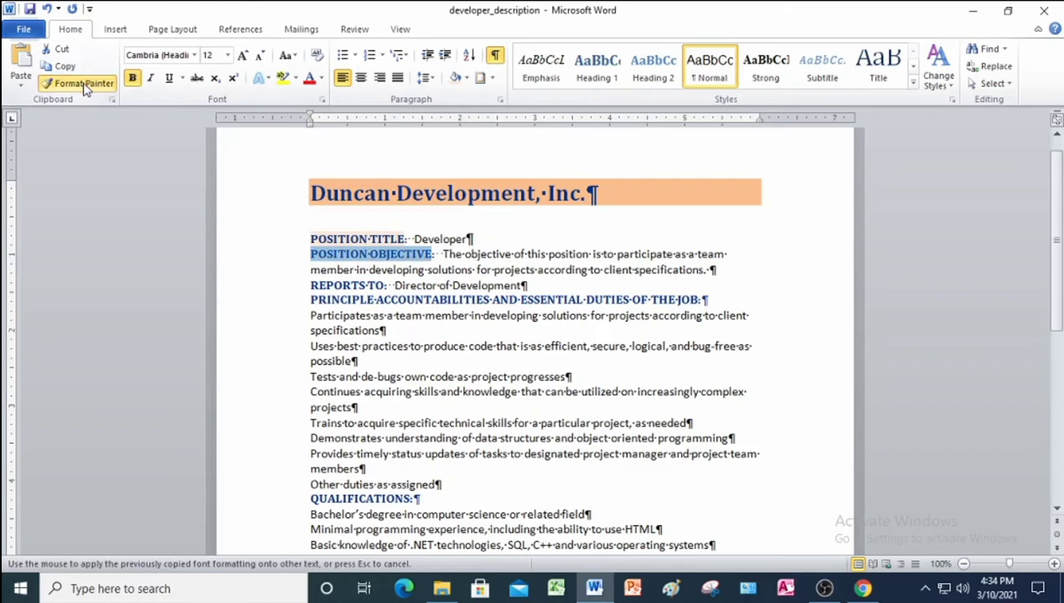
left_click_drag(310, 286, 392, 285)
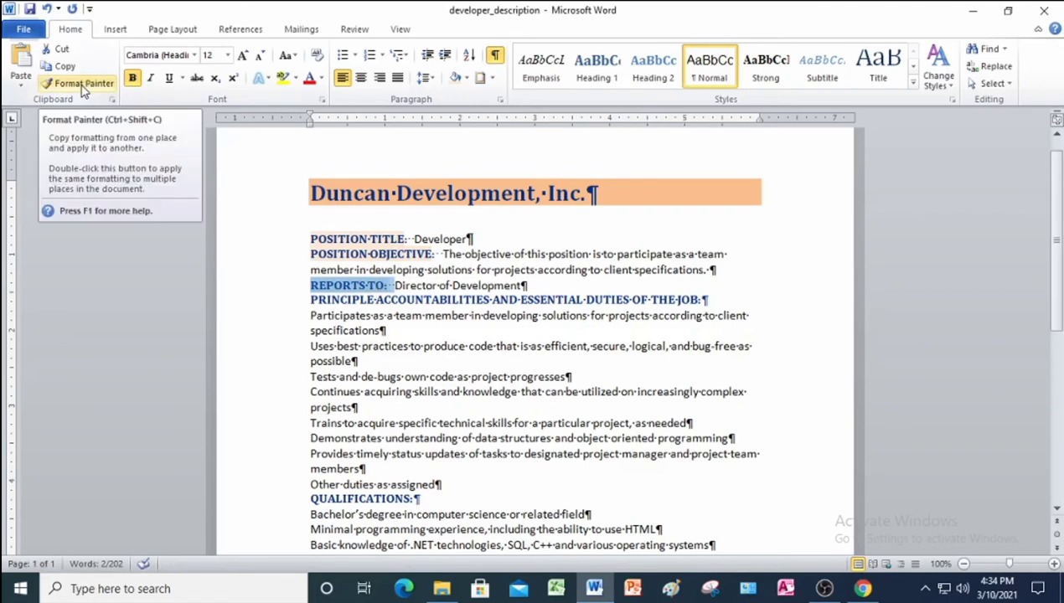
left_click(309, 287)
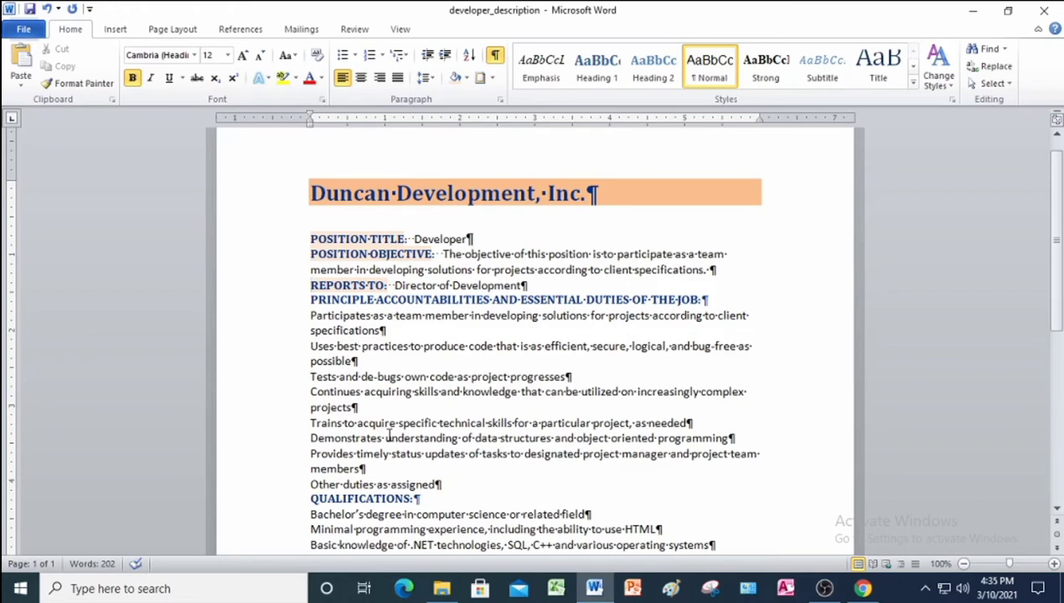
scroll(513, 450, "down", 2)
scroll(514, 450, "down", 3)
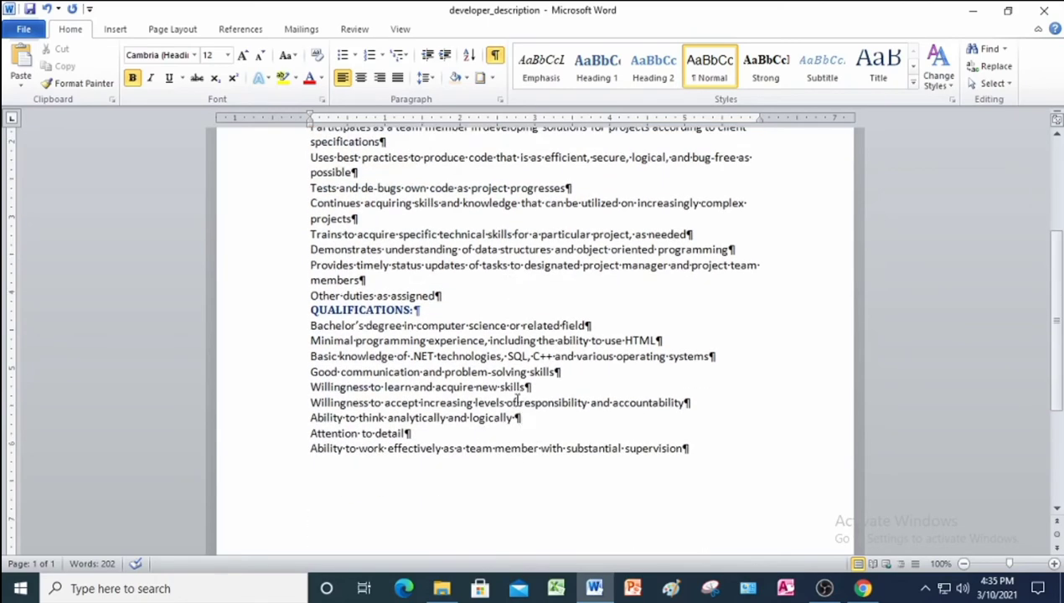
scroll(516, 400, "up", 3)
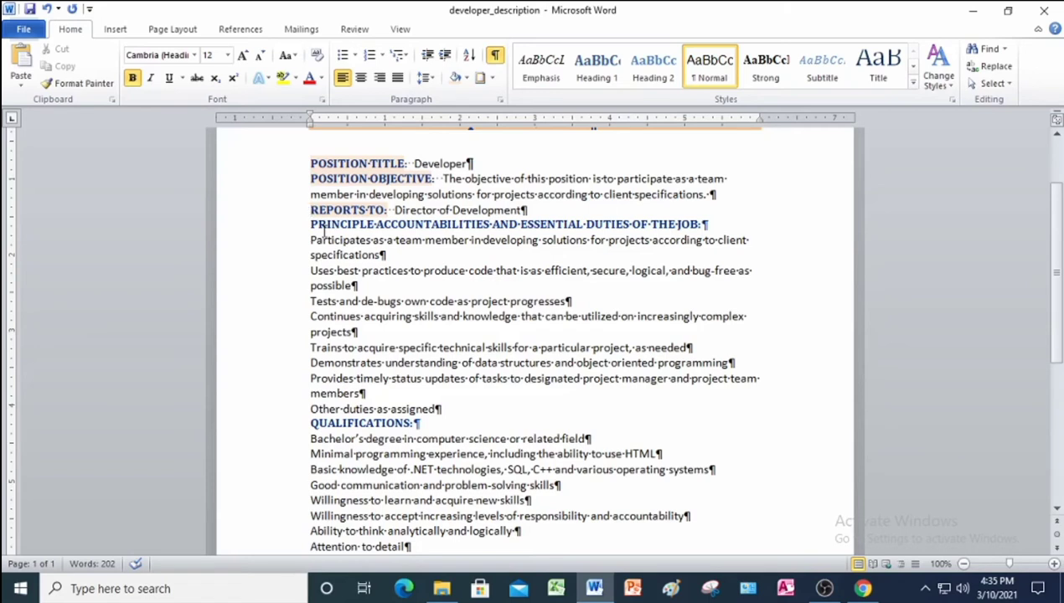
left_click(281, 227)
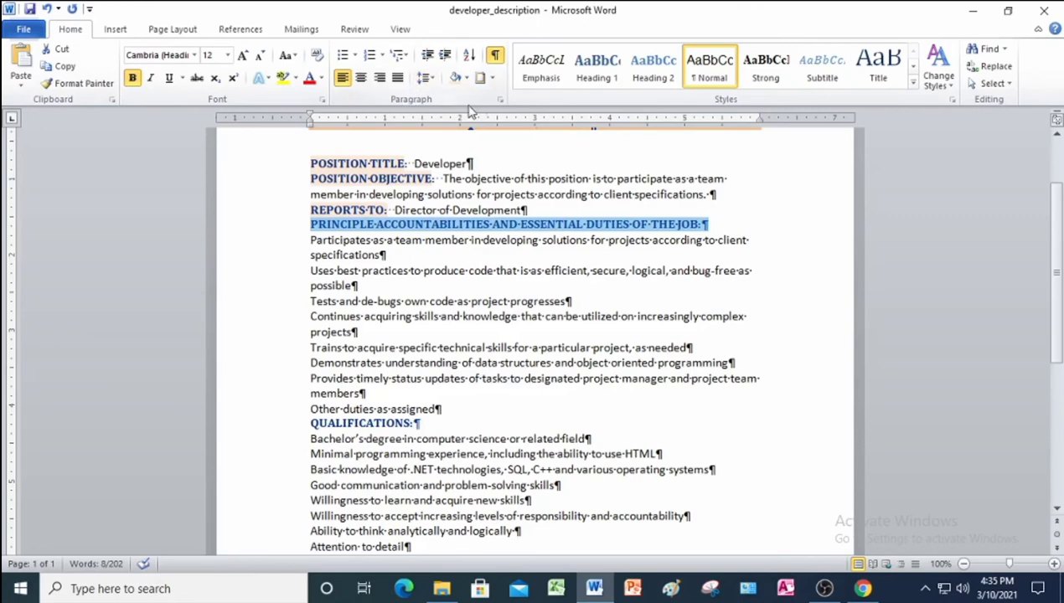
Box the duties heading with a 2¼ pt shadow border in Orange Accent 6 Darker 50%.
left_click(491, 78)
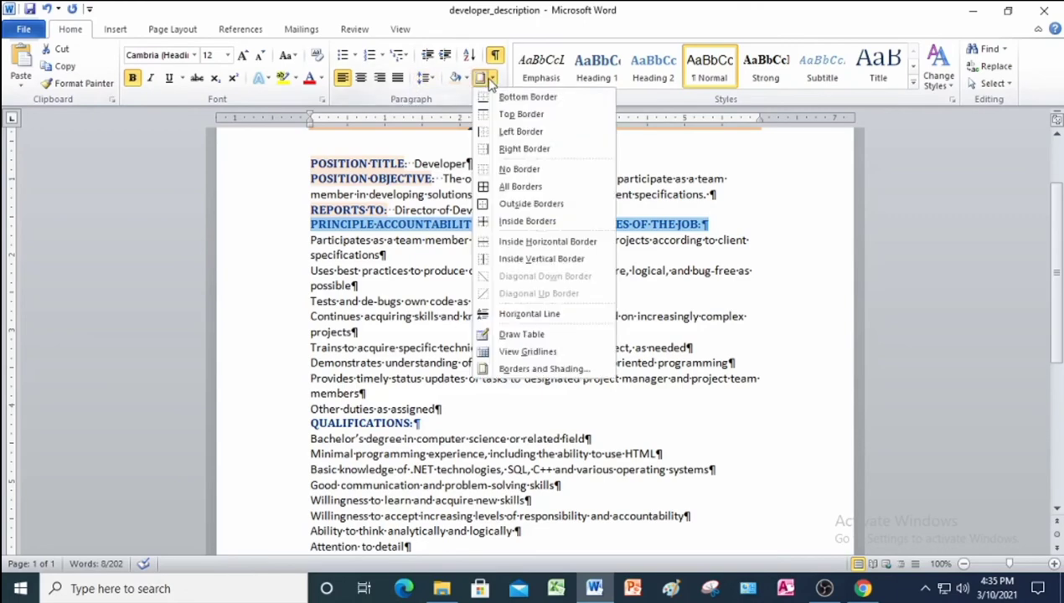
left_click(542, 369)
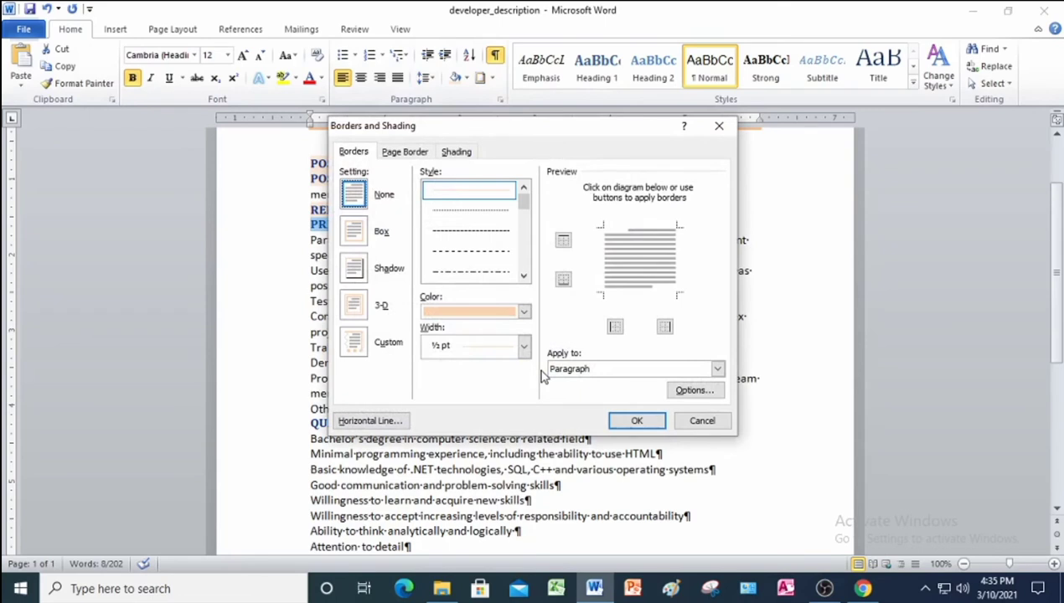
left_click(353, 270)
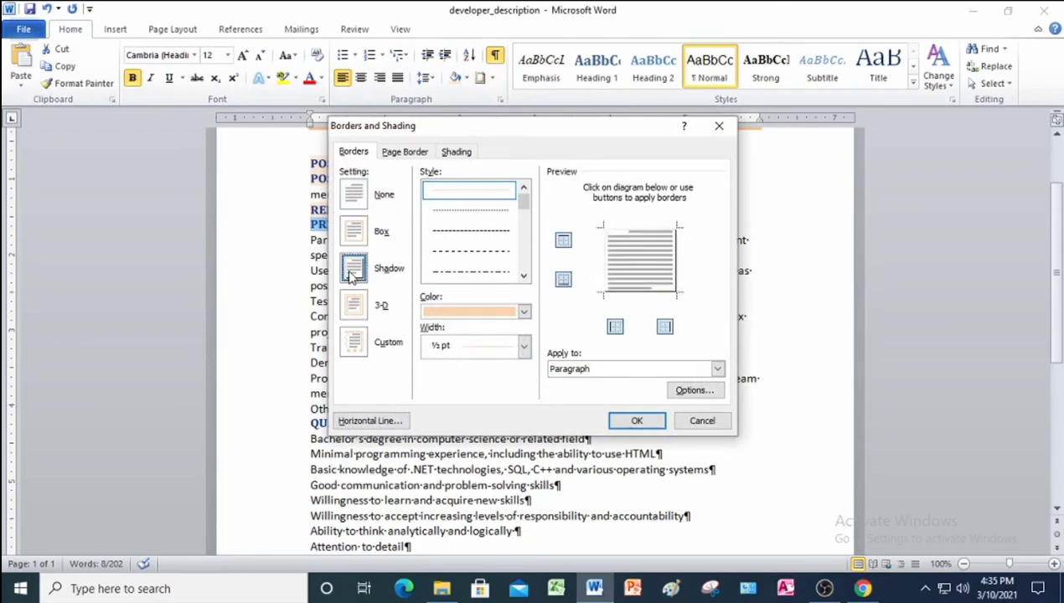
left_click(524, 347)
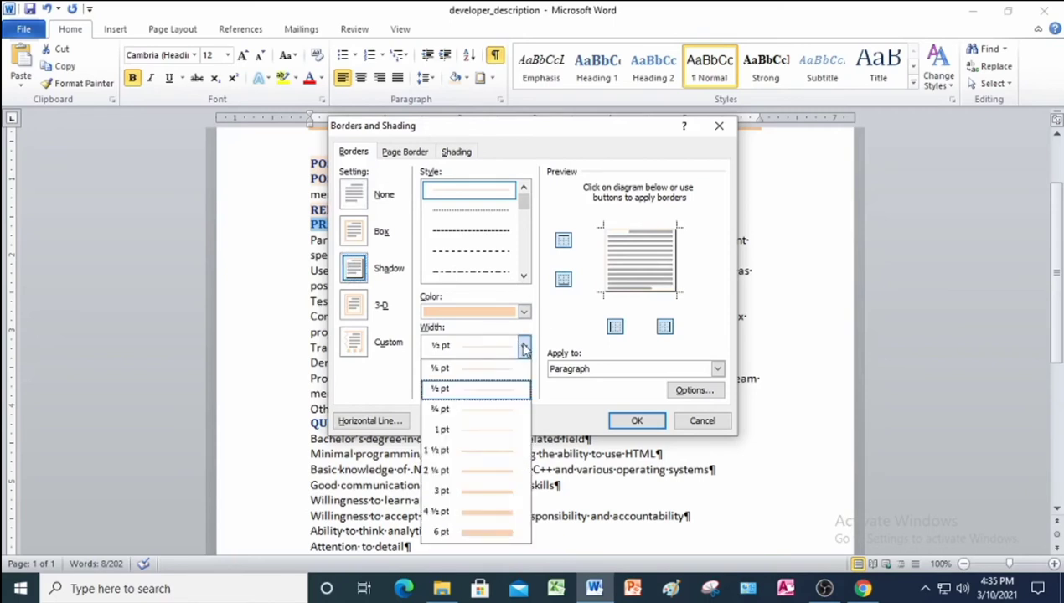
left_click(463, 471)
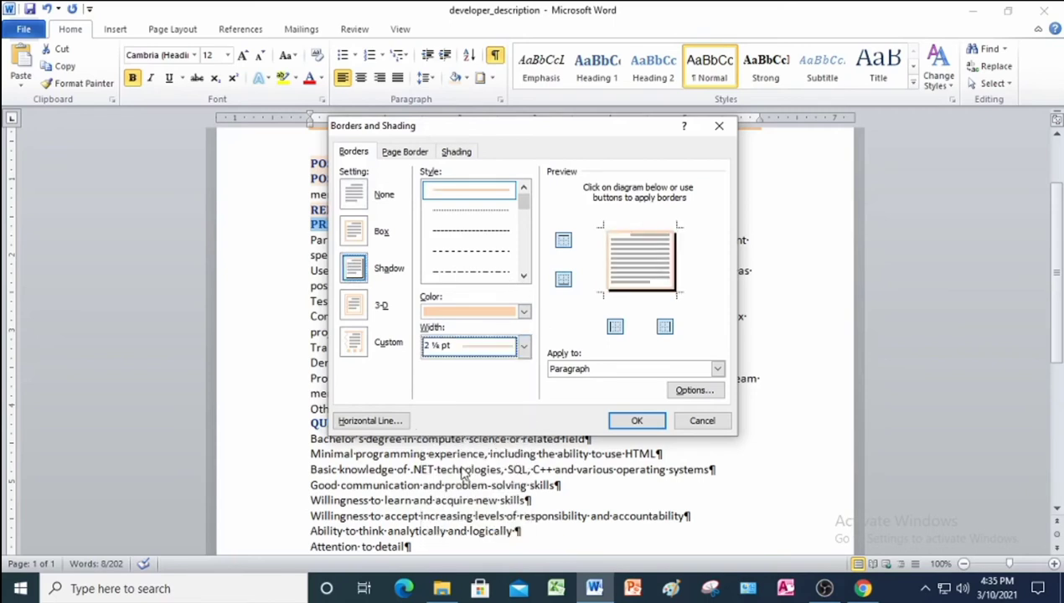
left_click(523, 312)
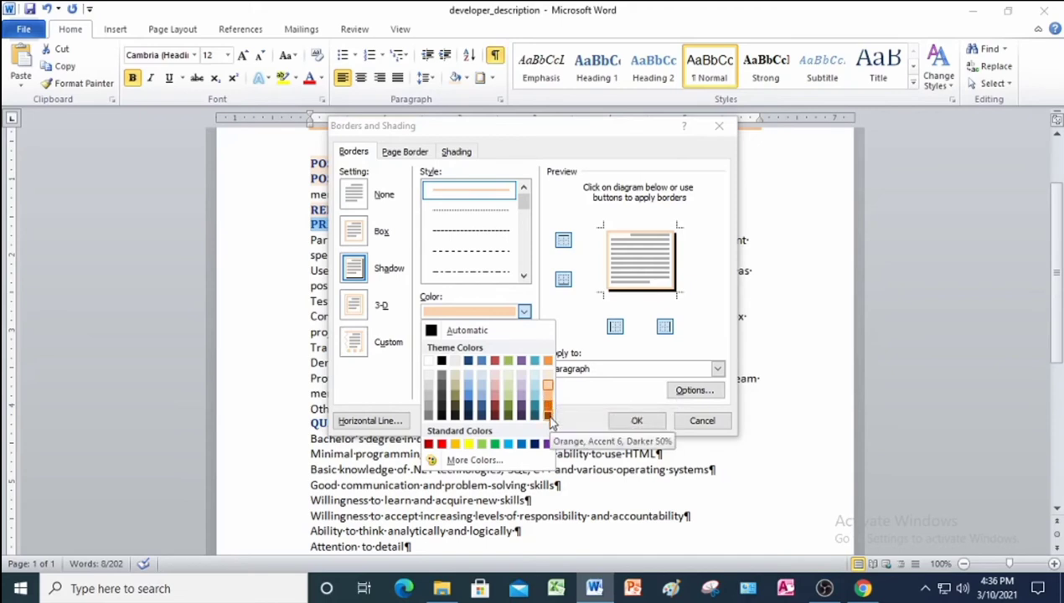
left_click(548, 415)
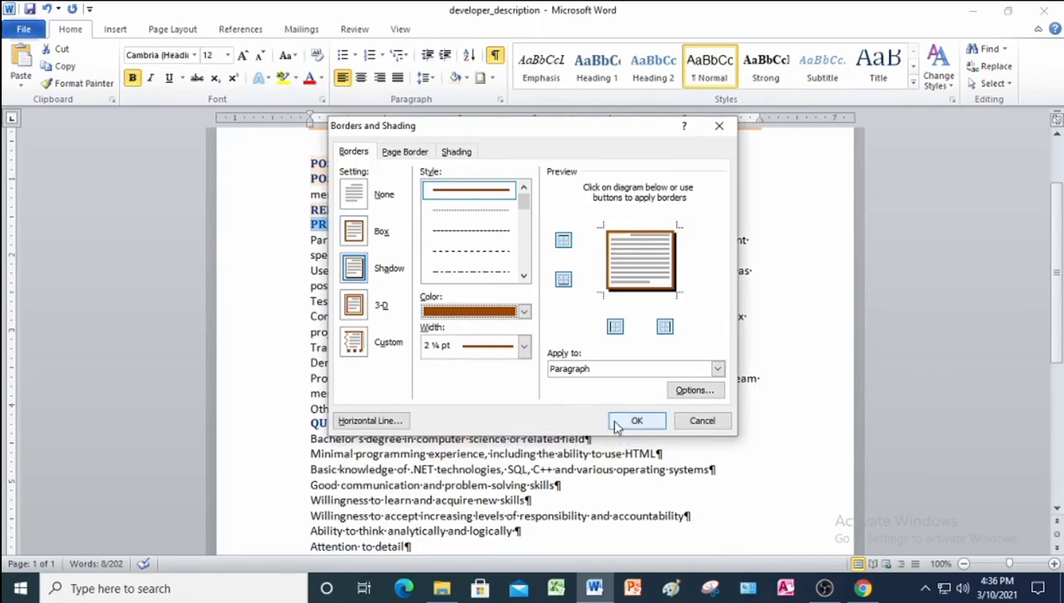
left_click(617, 425)
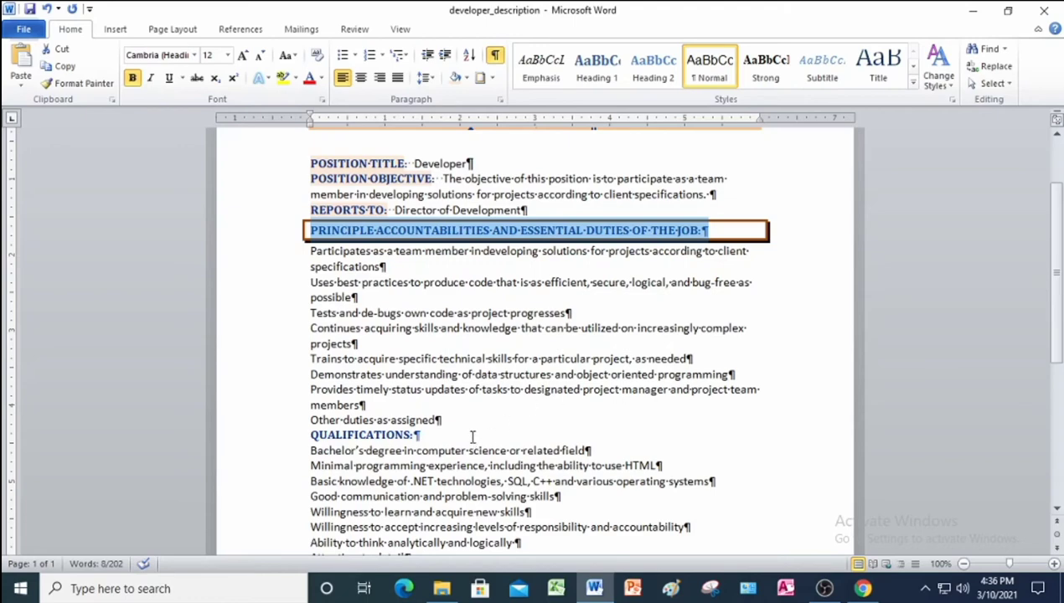
scroll(368, 335, "up", 2)
Add 12 pt of space after the POSITION TITLE and POSITION OBJECTIVE lines.
left_click(292, 240)
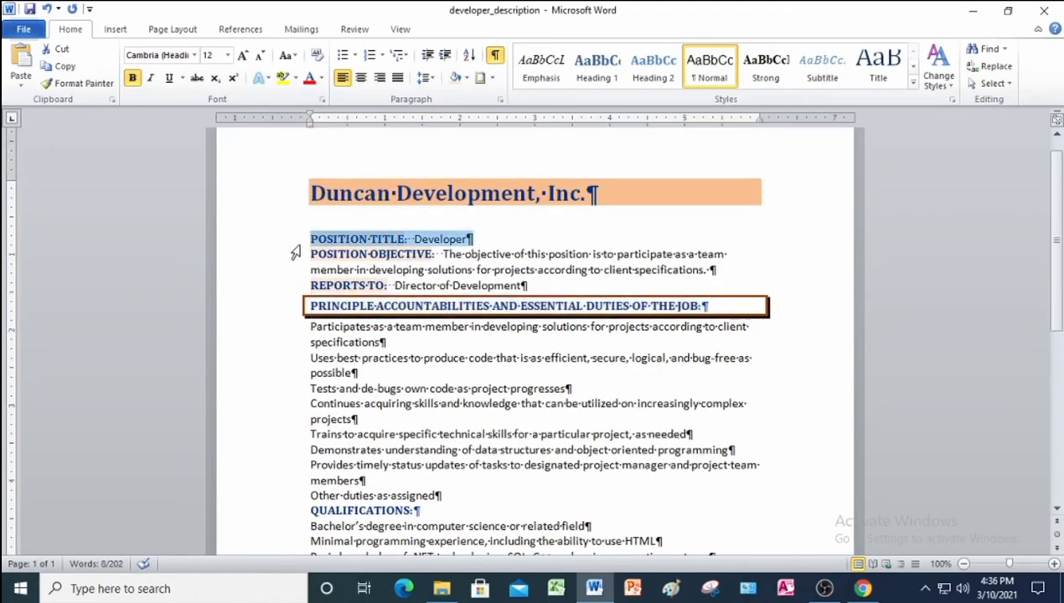
left_click(500, 100)
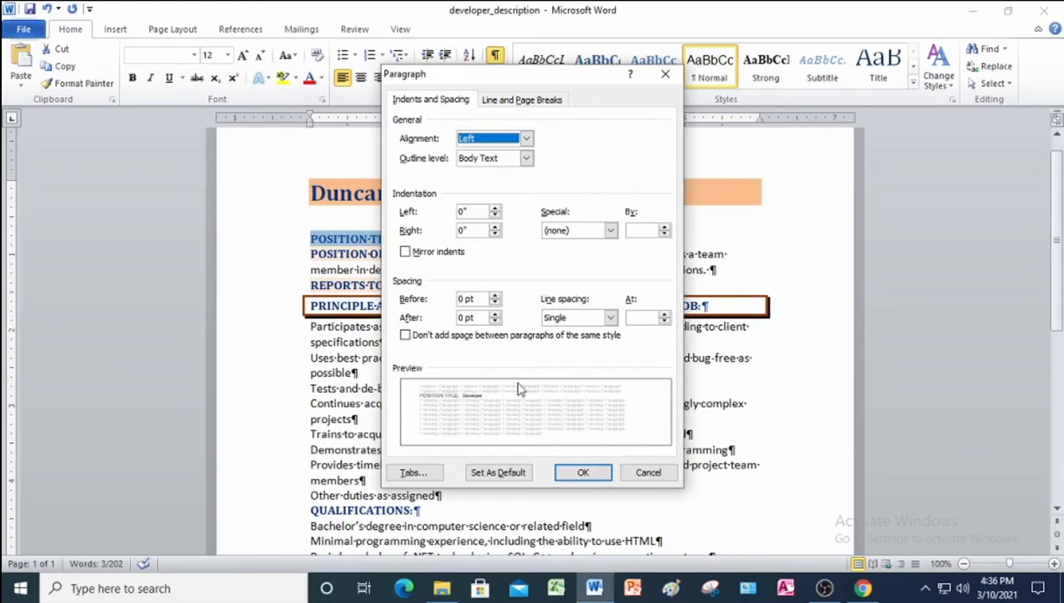
left_click(465, 317)
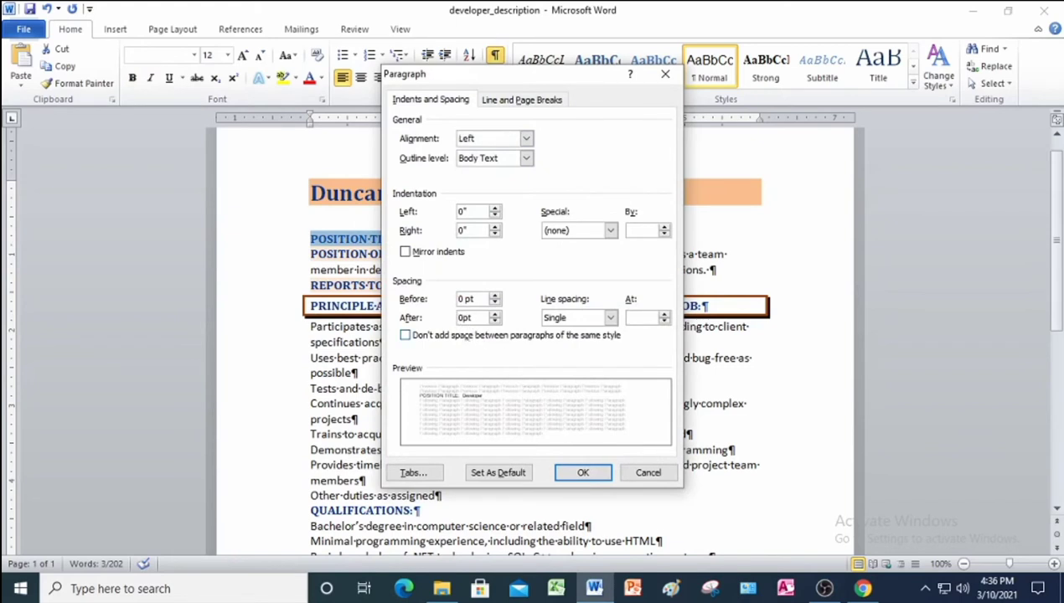
key("BackSpace")
type("6")
type("12")
left_click(586, 474)
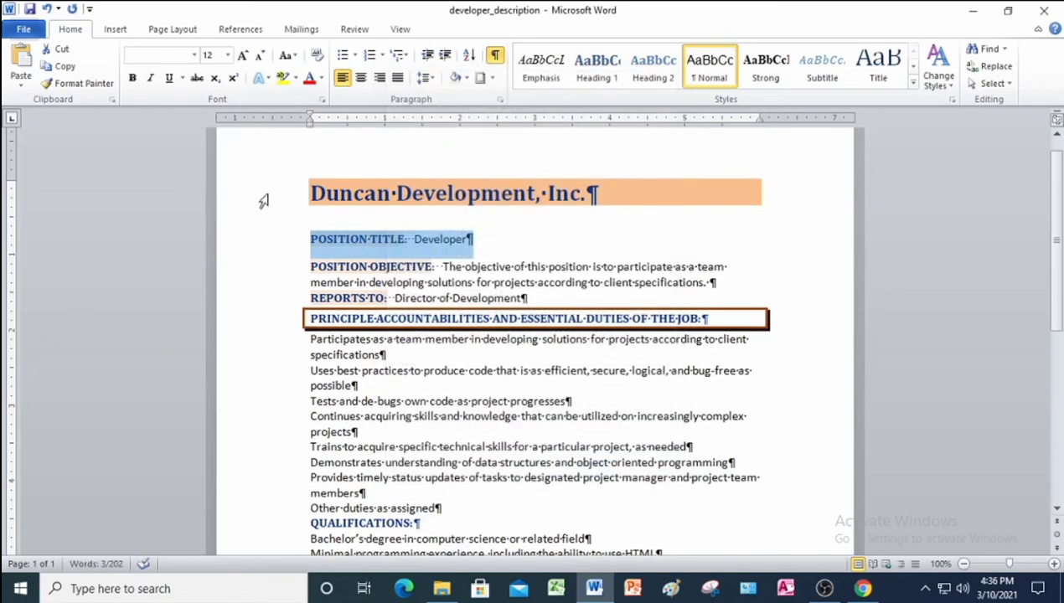
left_click_drag(310, 267, 709, 282)
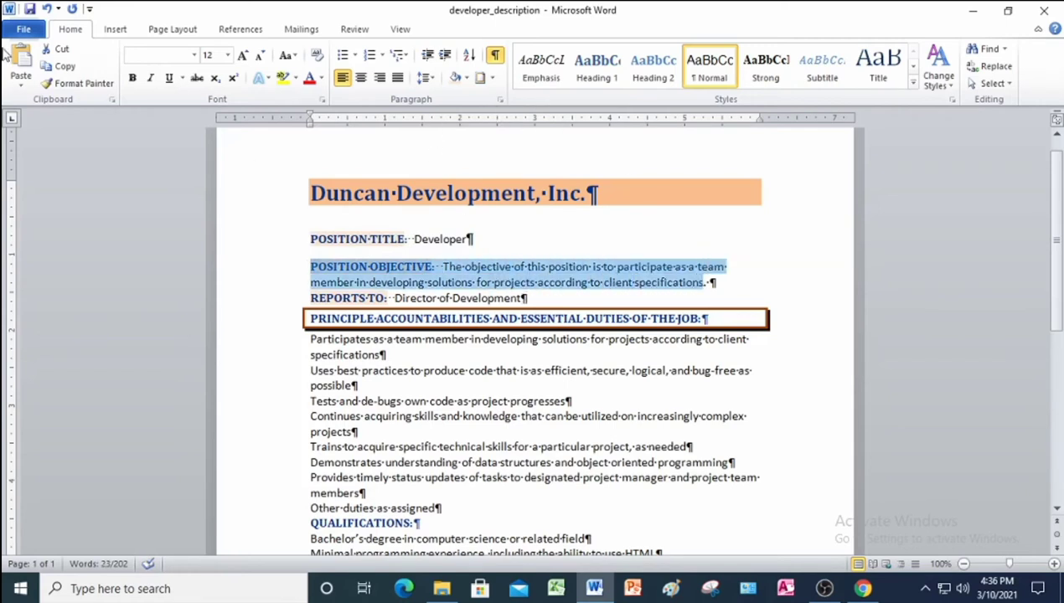
left_click(500, 100)
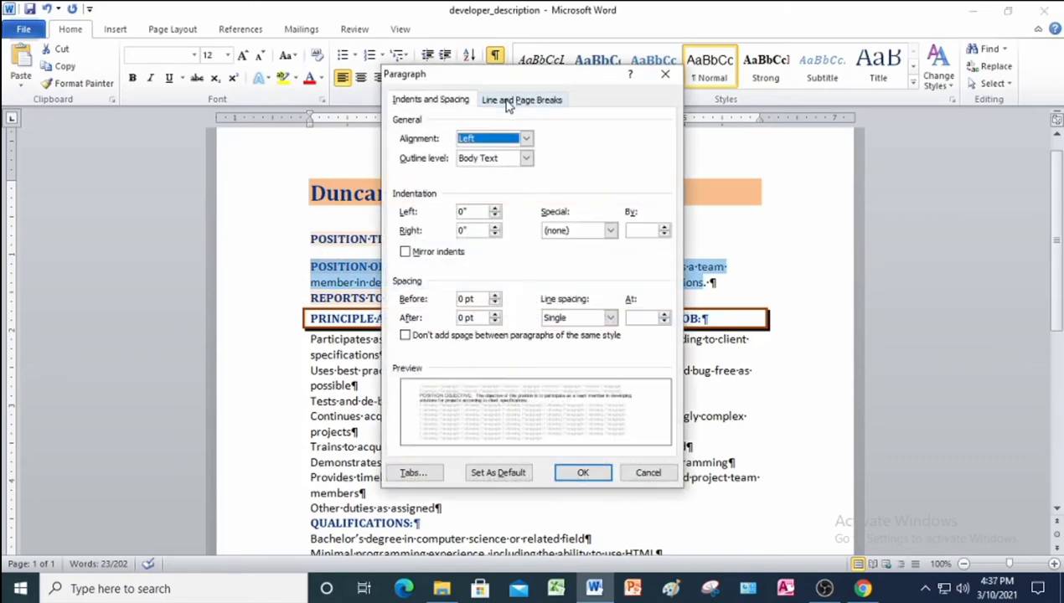
left_click(462, 317)
key("BackSpace")
type("12")
left_click(587, 473)
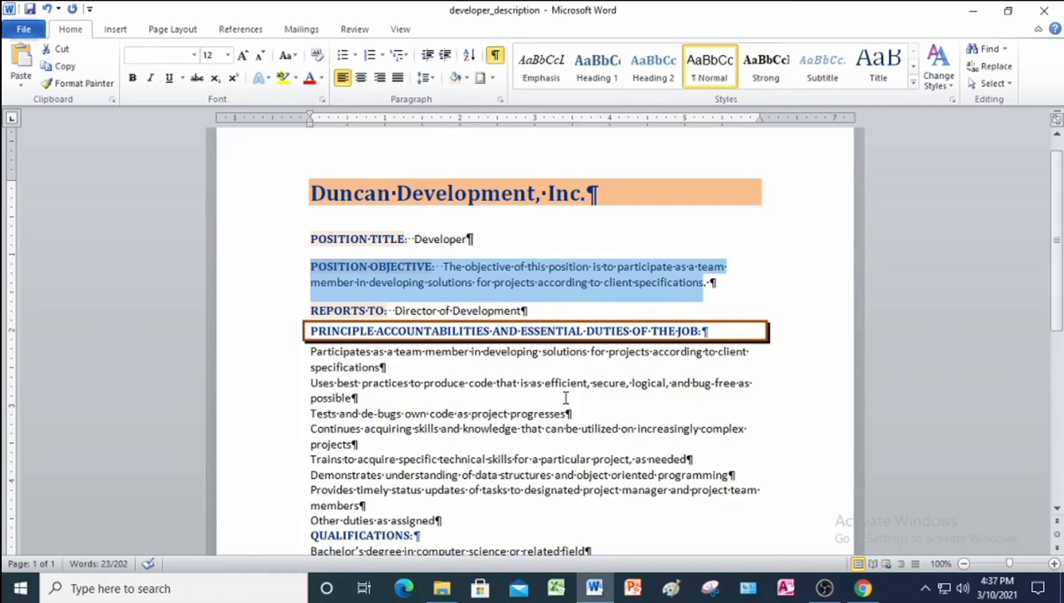
Add 24 pt of space after the REPORTS TO line.
left_click(256, 319)
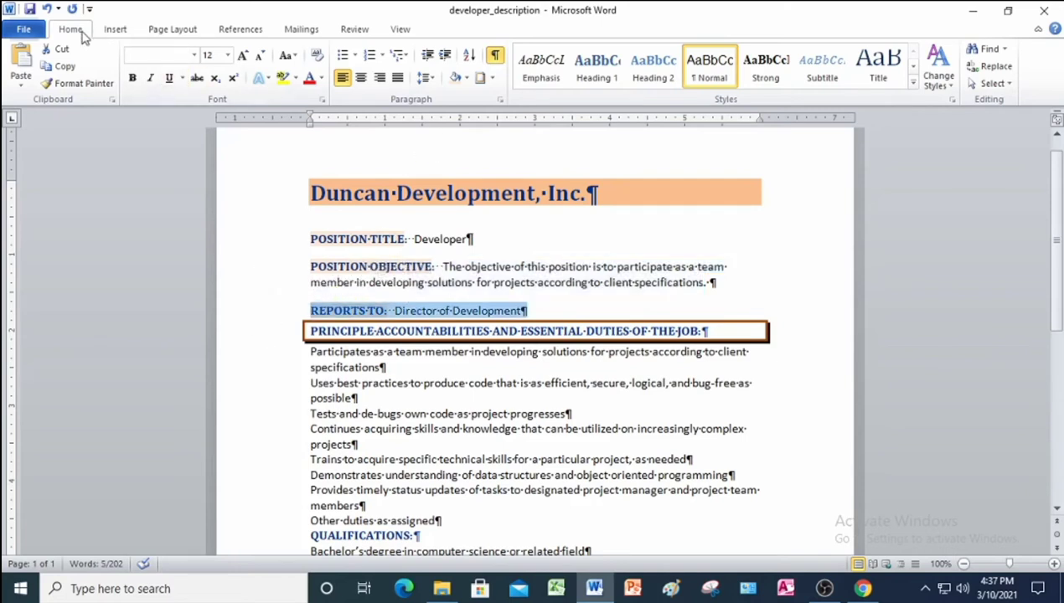
left_click(502, 101)
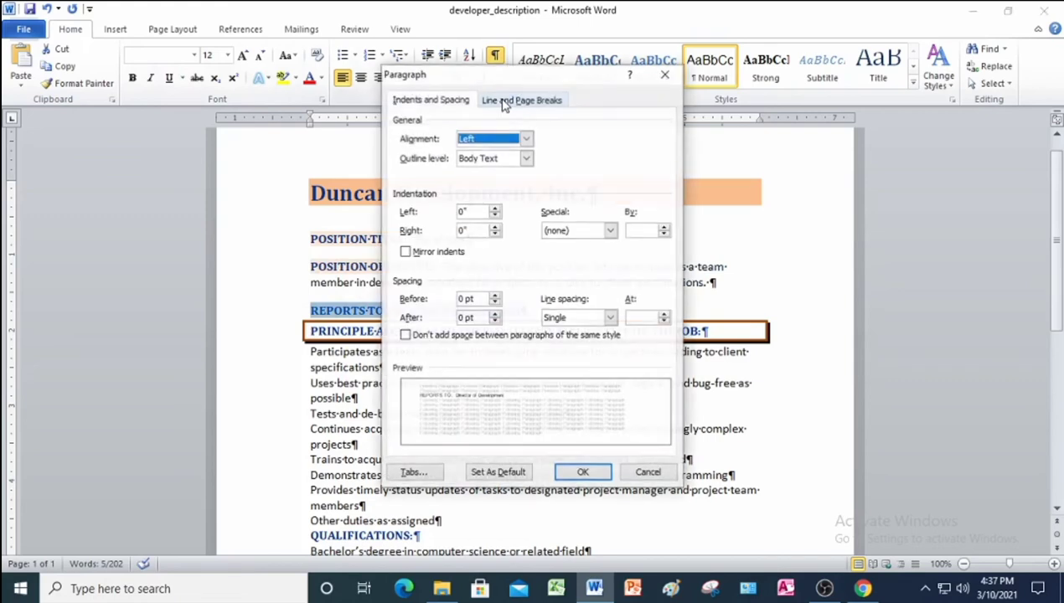
left_click(465, 318)
key("BackSpace")
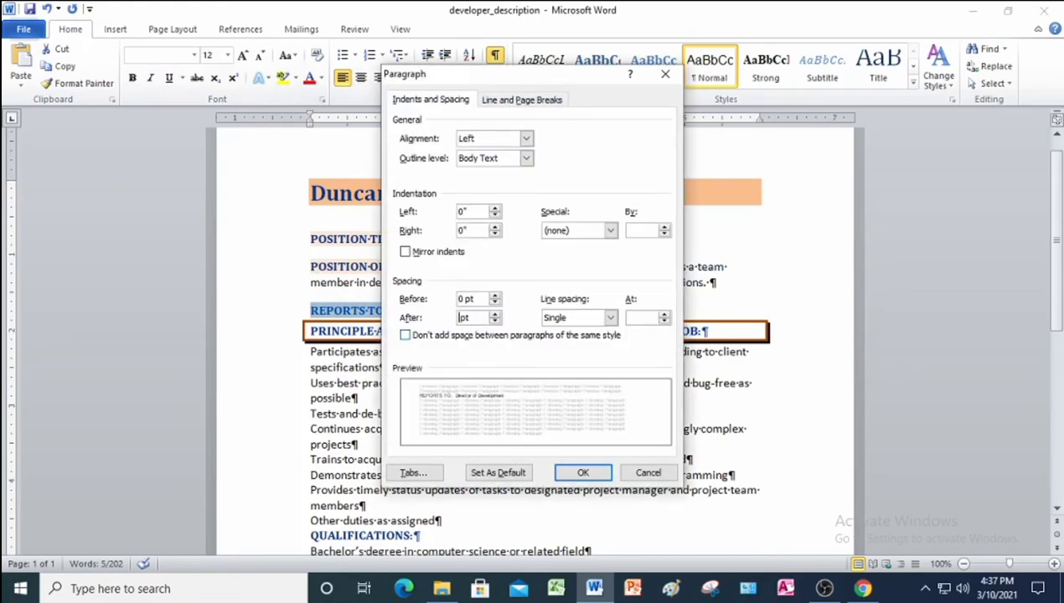
type("24")
left_click(584, 473)
left_click(499, 453)
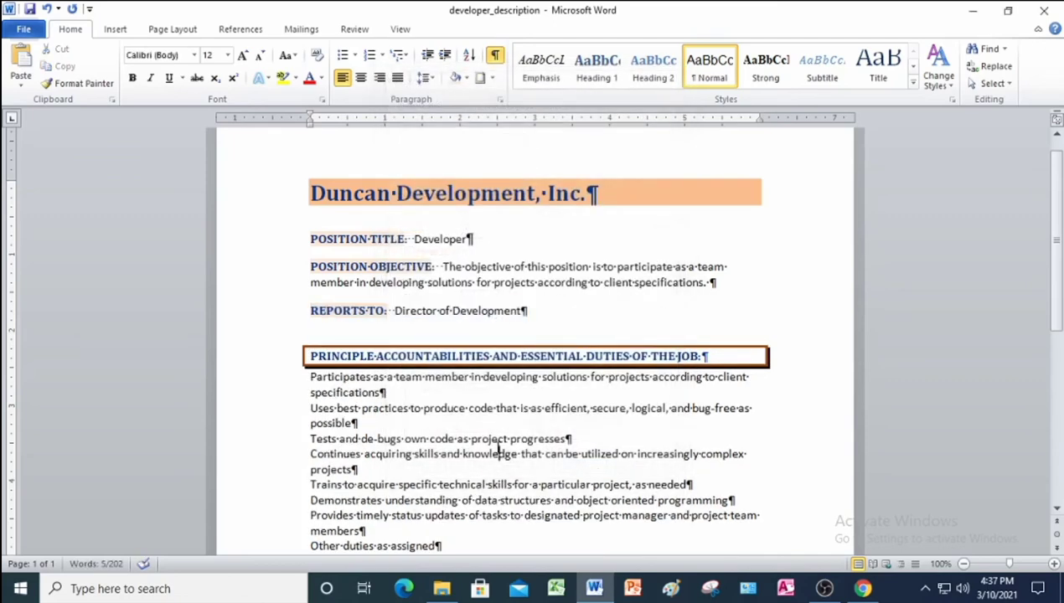
Turn the eight duty lines under PRINCIPLE ACCOUNTABILITIES into a diamond-bulleted list.
scroll(497, 448, "down", 1)
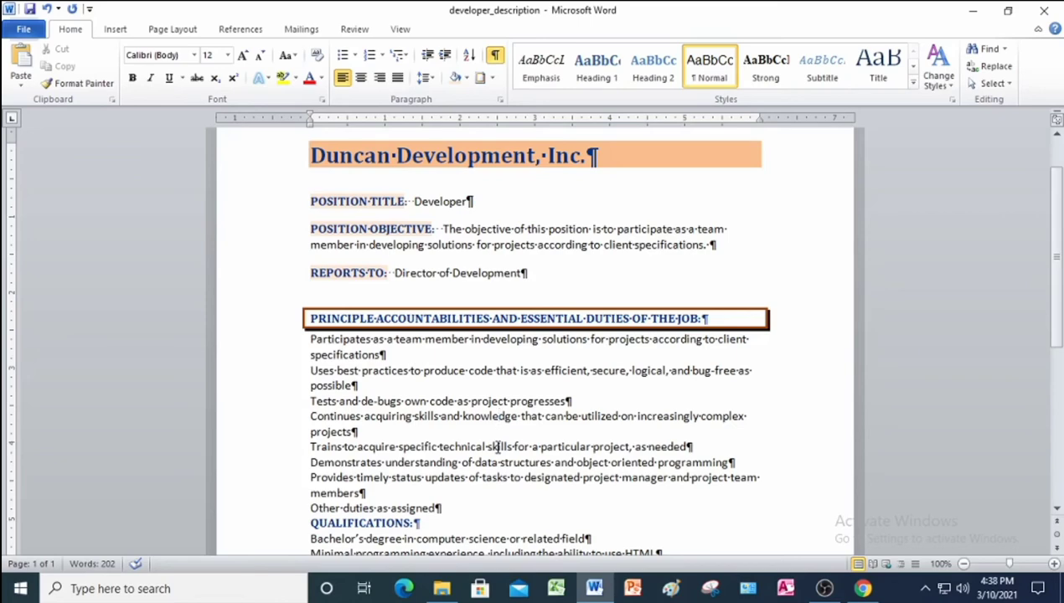
scroll(496, 446, "down", 2)
left_click_drag(275, 275, 284, 439)
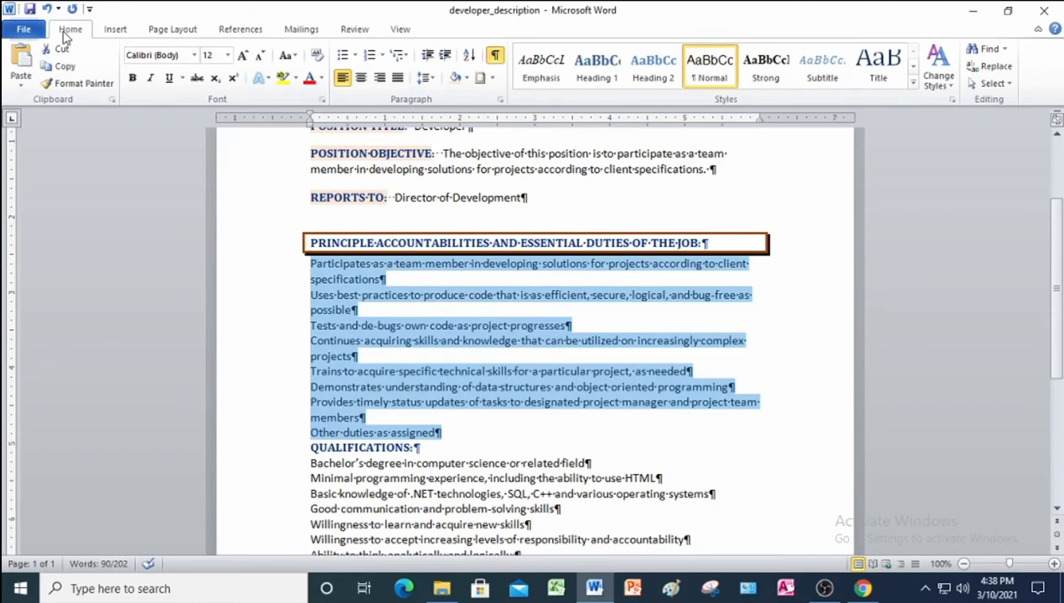
left_click(355, 55)
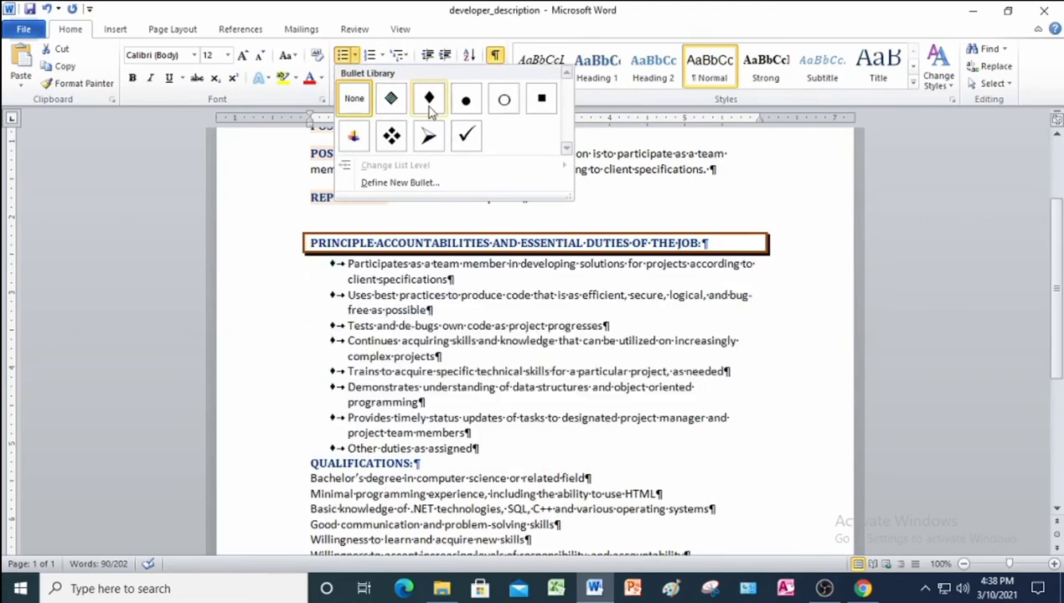
left_click(429, 105)
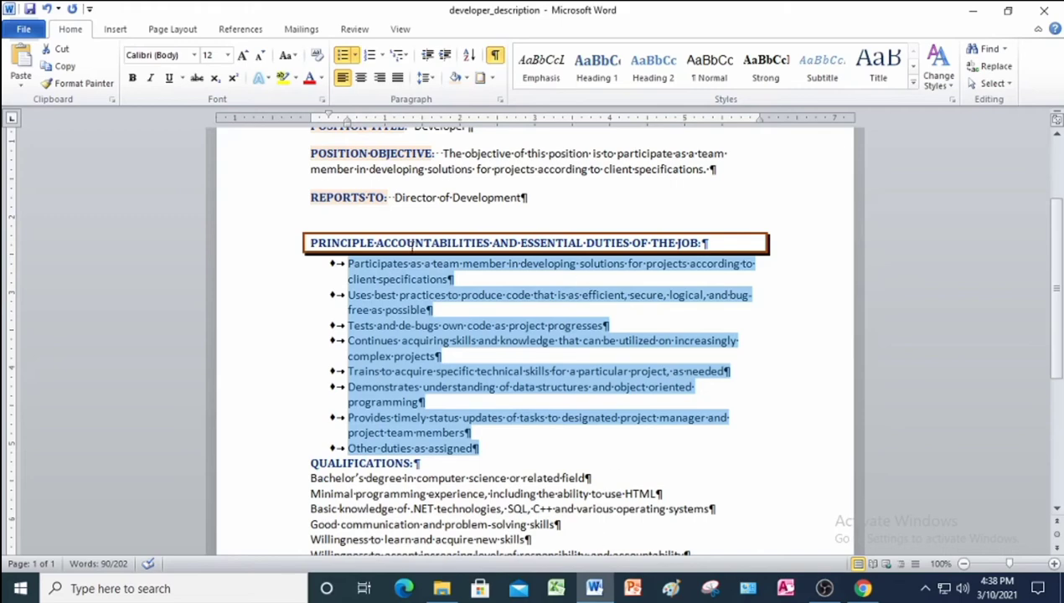
Give the PRINCIPLE ACCOUNTABILITIES heading 12 pt of space before it.
left_click(256, 250)
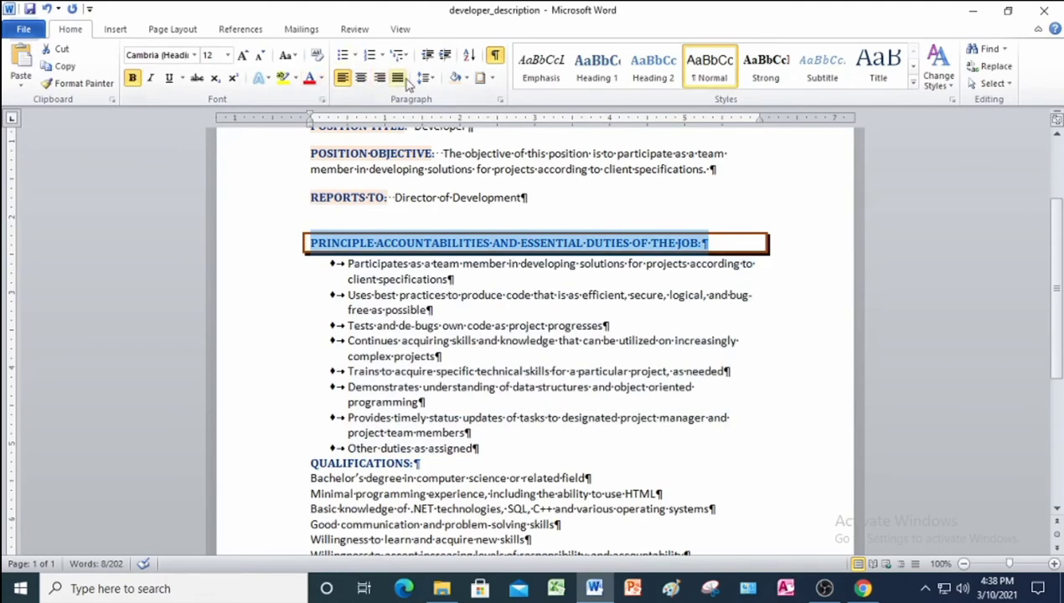
left_click(500, 100)
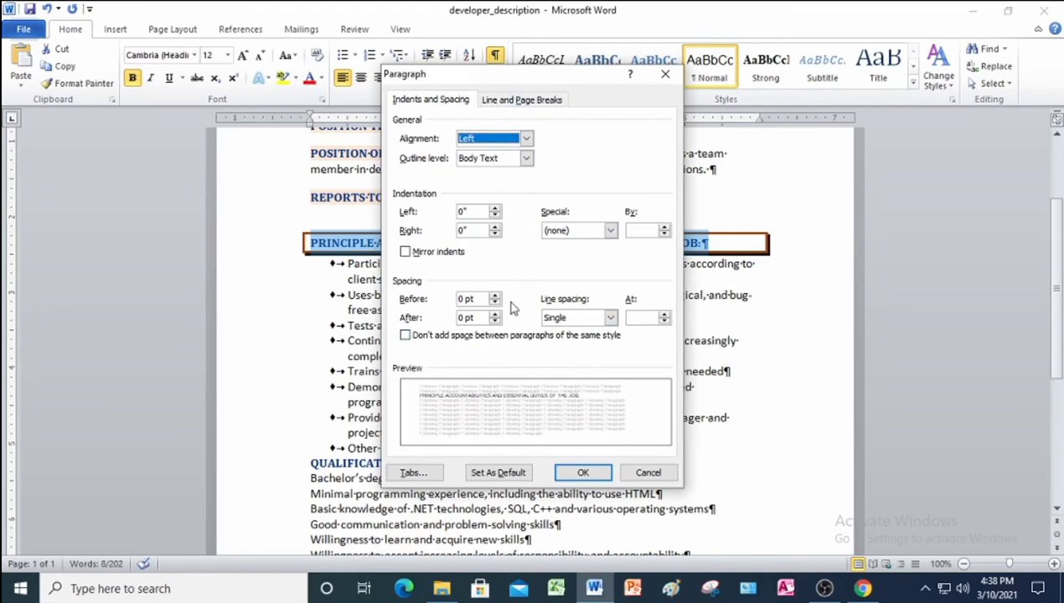
left_click(462, 299)
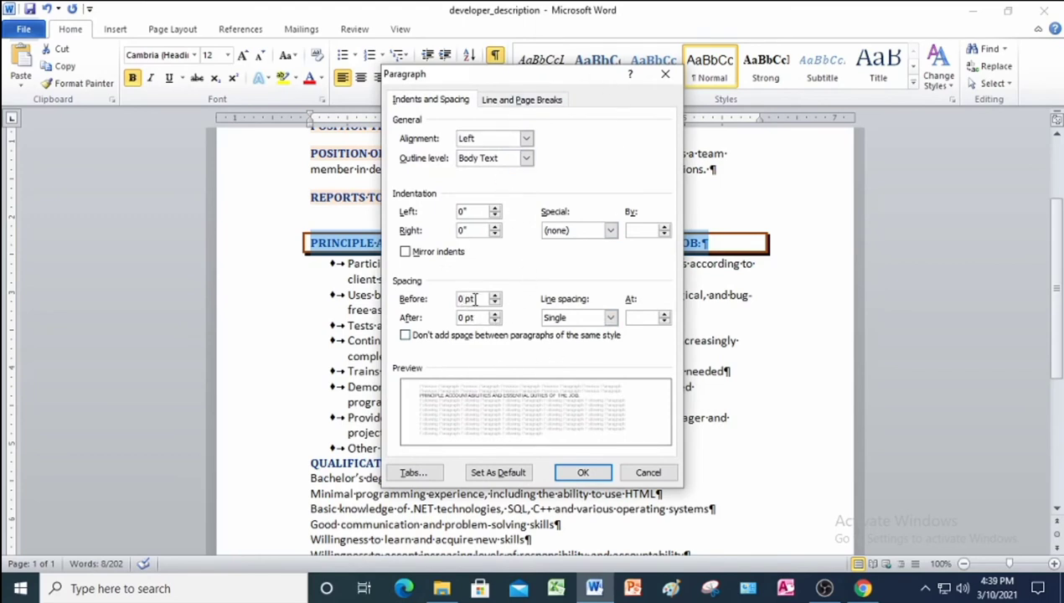
key("BackSpace")
type("12")
left_click(583, 473)
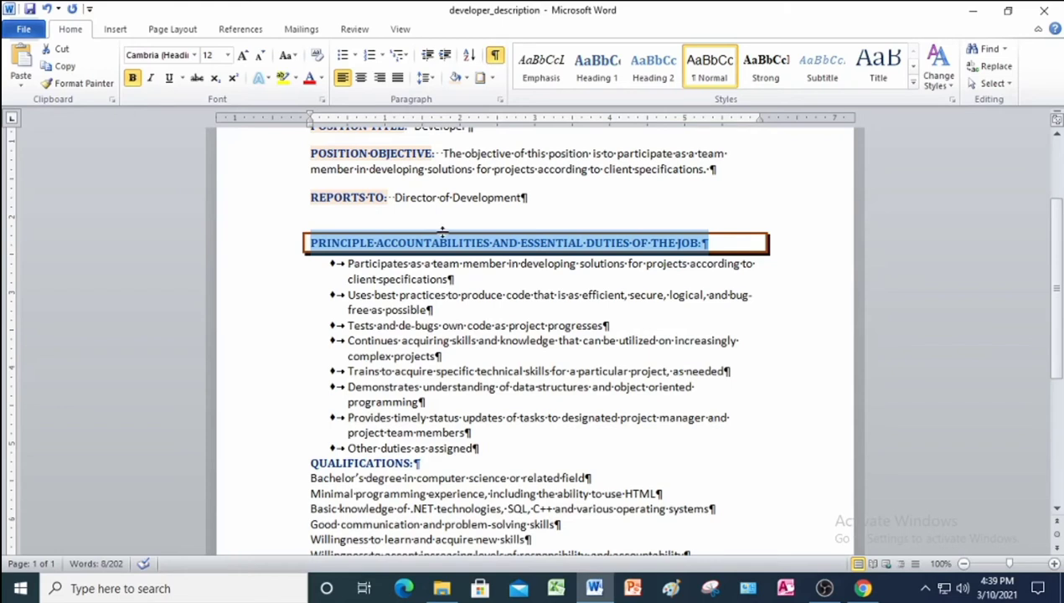
left_click(269, 272)
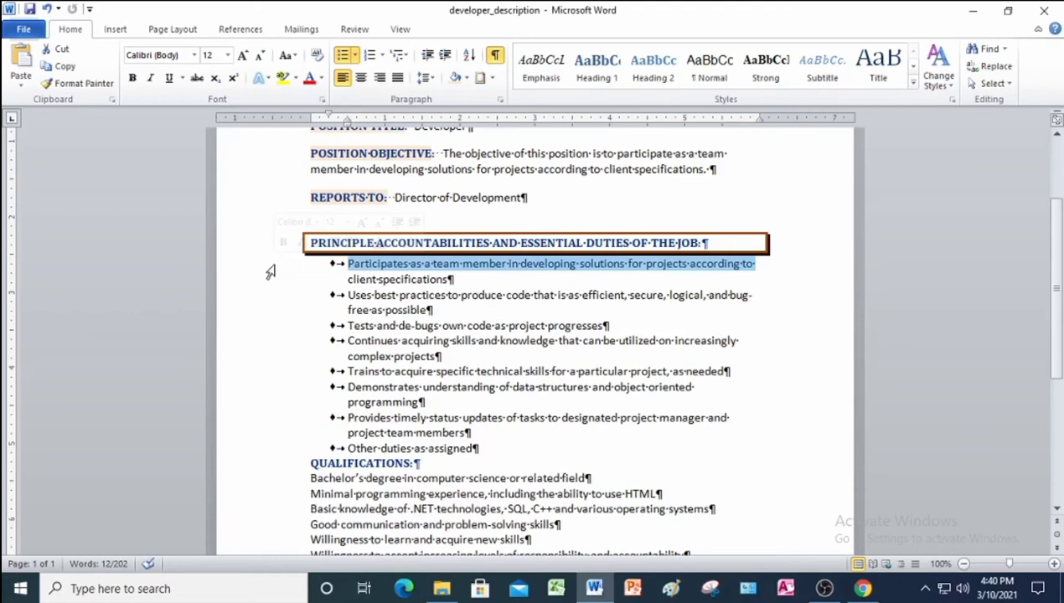
Set 12 pt of space before all eight diamond-bulleted duty lines.
scroll(270, 272, "down", 1)
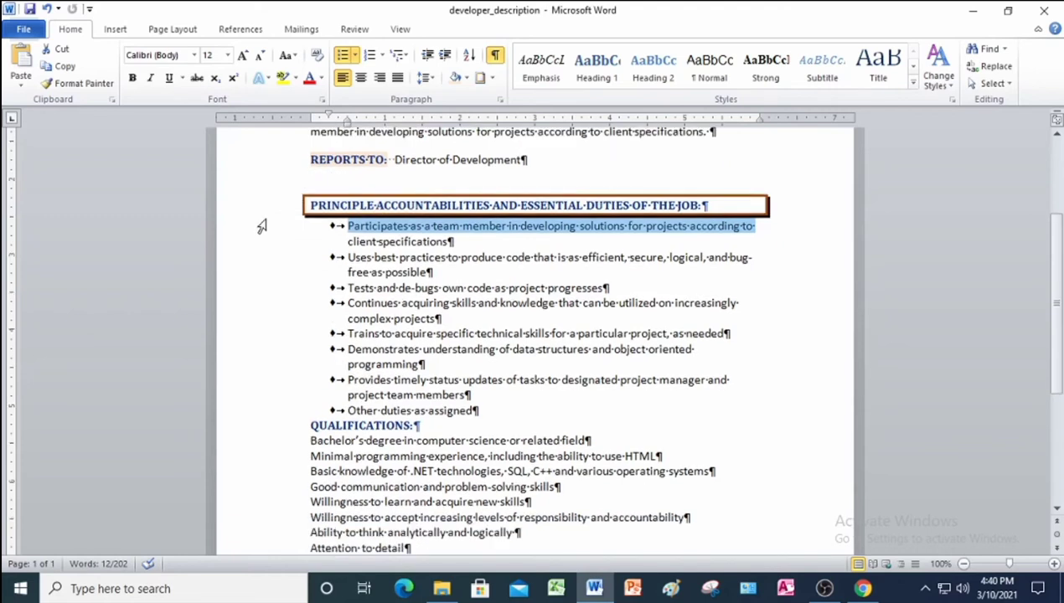
left_click_drag(261, 226, 301, 415)
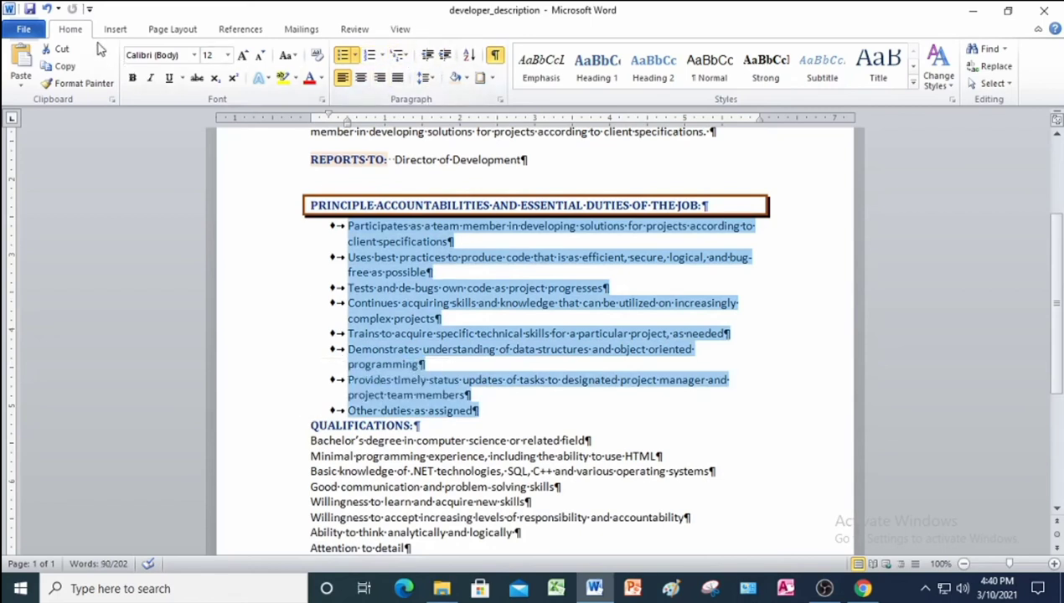
left_click(499, 101)
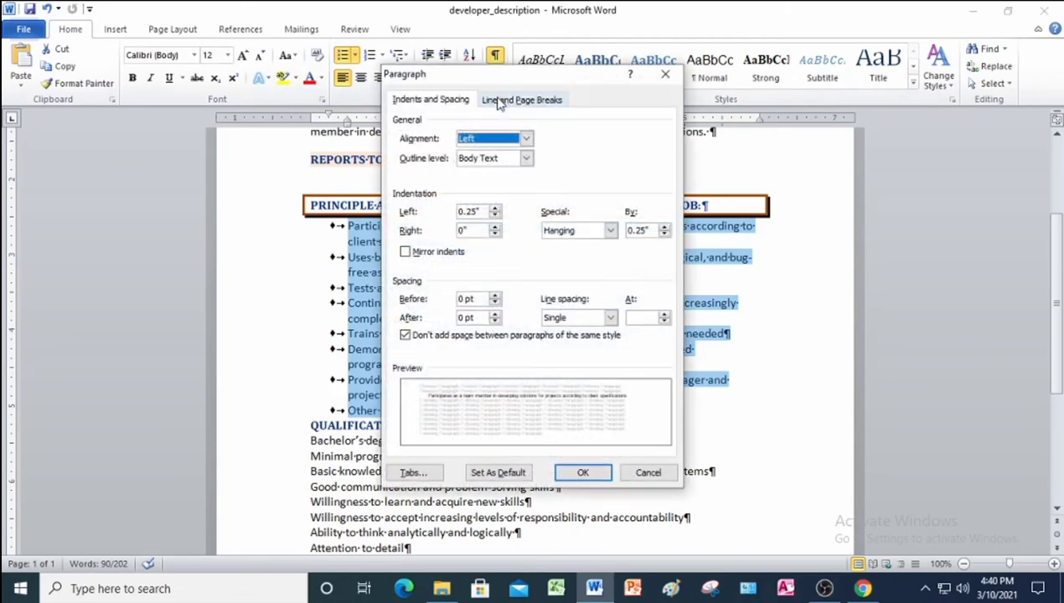
double_click(465, 300)
type("12")
left_click(598, 473)
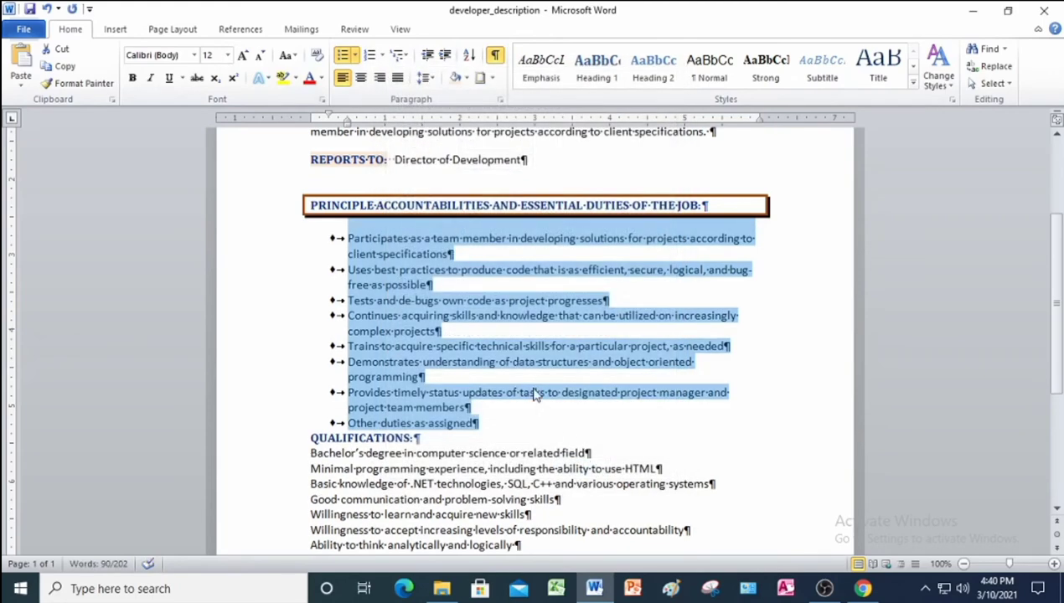
left_click(532, 392)
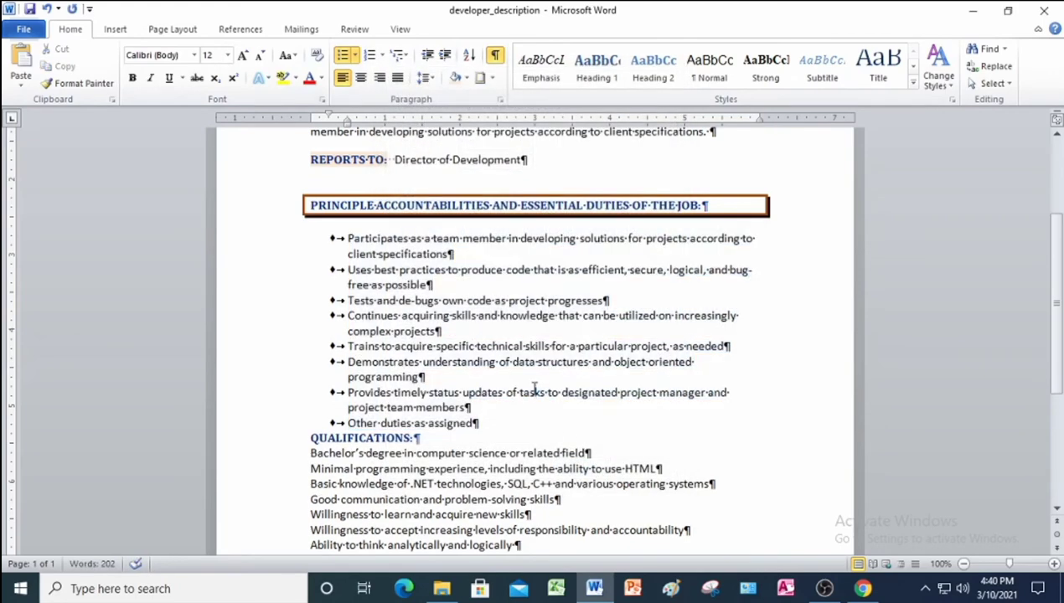
Copy the duties list's diamond bullets onto the nine qualification lines with Format Painter.
scroll(534, 392, "down", 3)
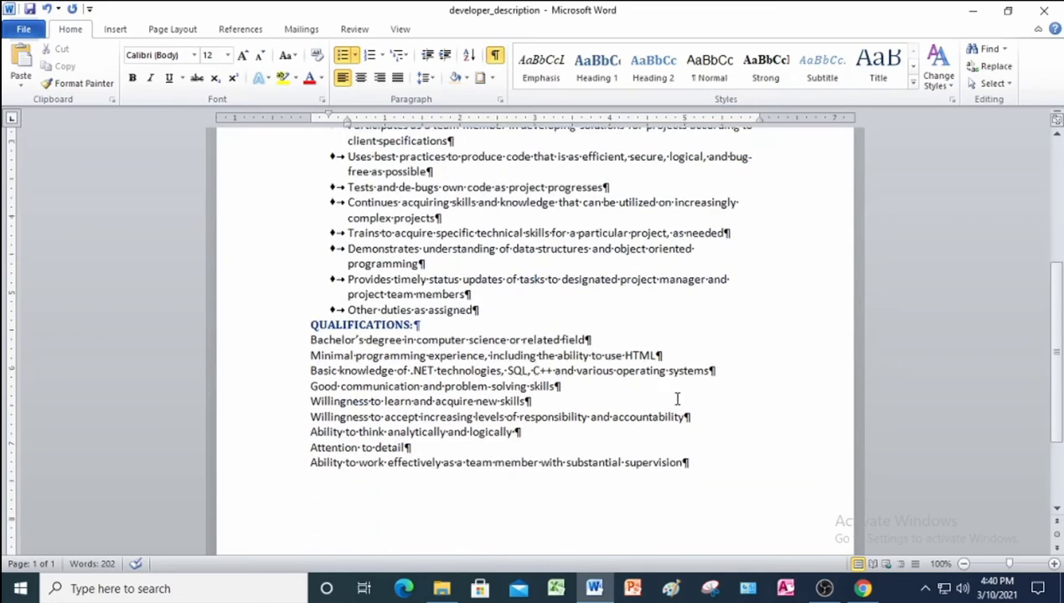
left_click_drag(260, 190, 260, 287)
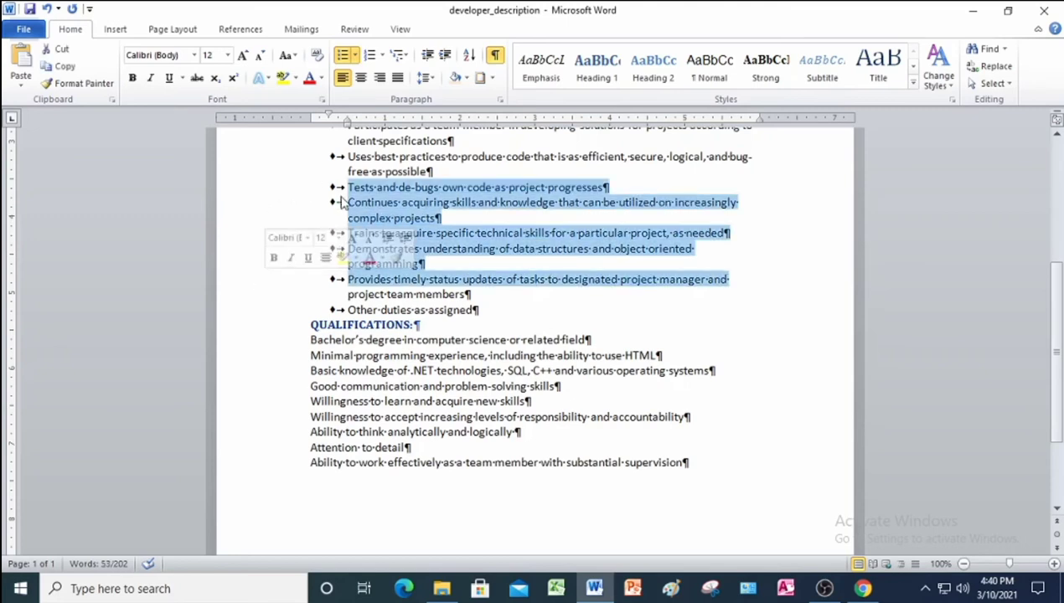
left_click(88, 83)
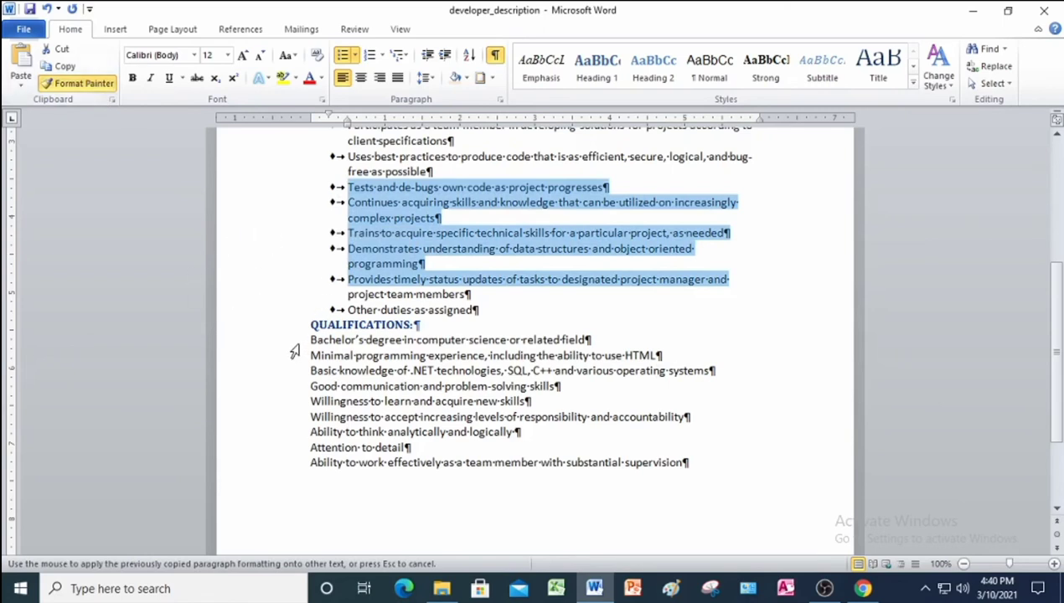
mouse_move(309, 340)
left_mouse_down()
mouse_move(632, 418)
mouse_move(652, 453)
mouse_move(679, 455)
left_mouse_up()
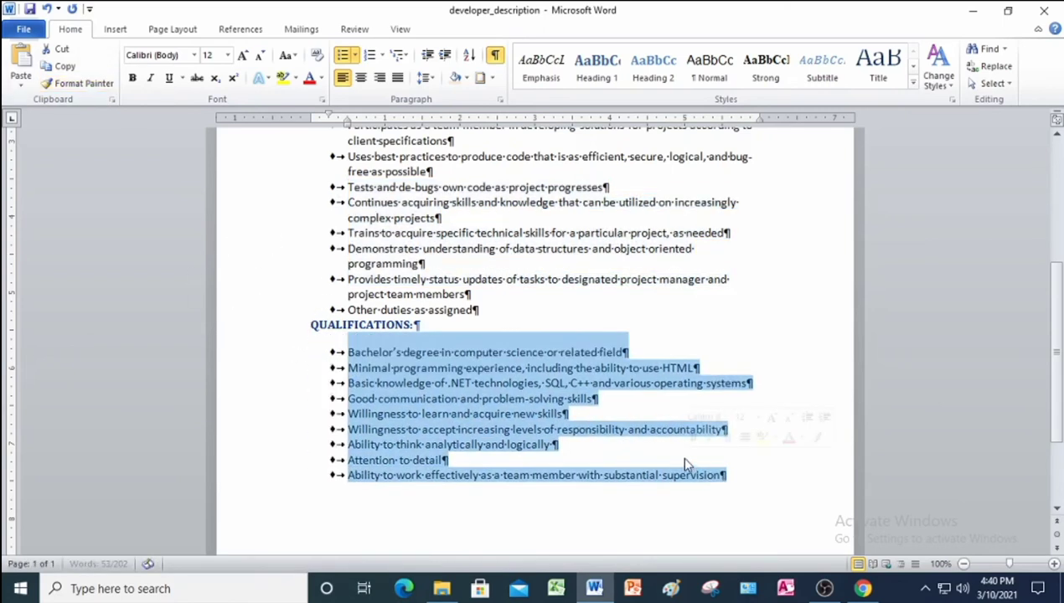
left_click(474, 488)
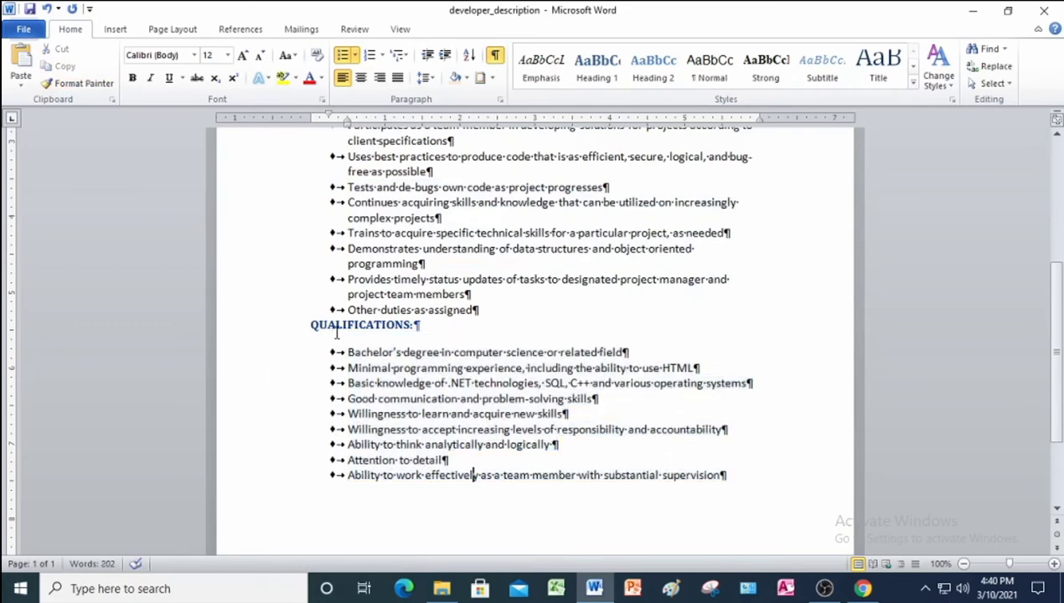
Add 18 pt of space after the 'Other duties as assigned' line.
scroll(390, 321, "up", 3)
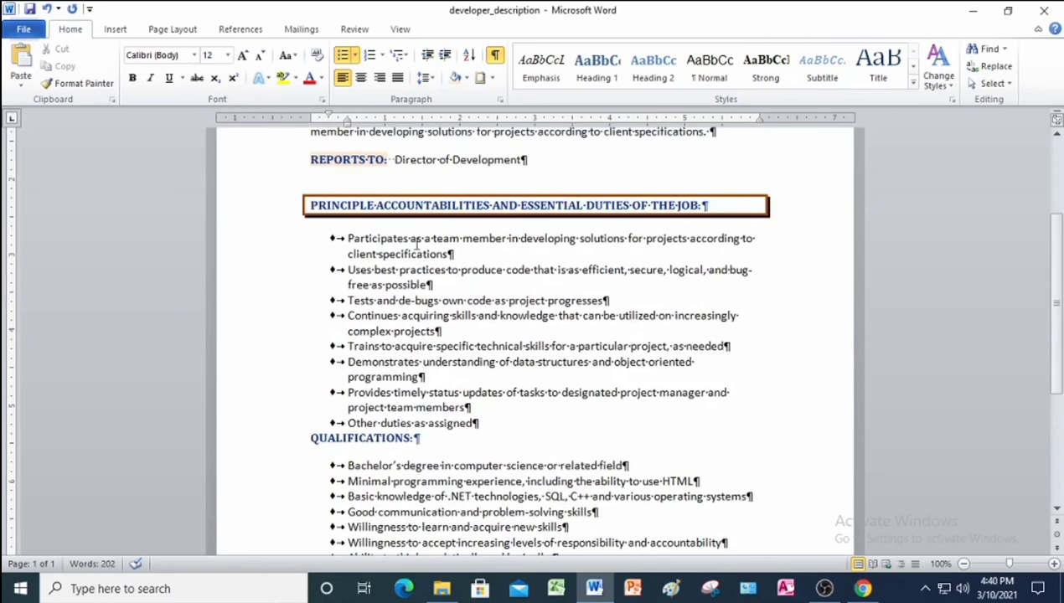
scroll(437, 419, "down", 2)
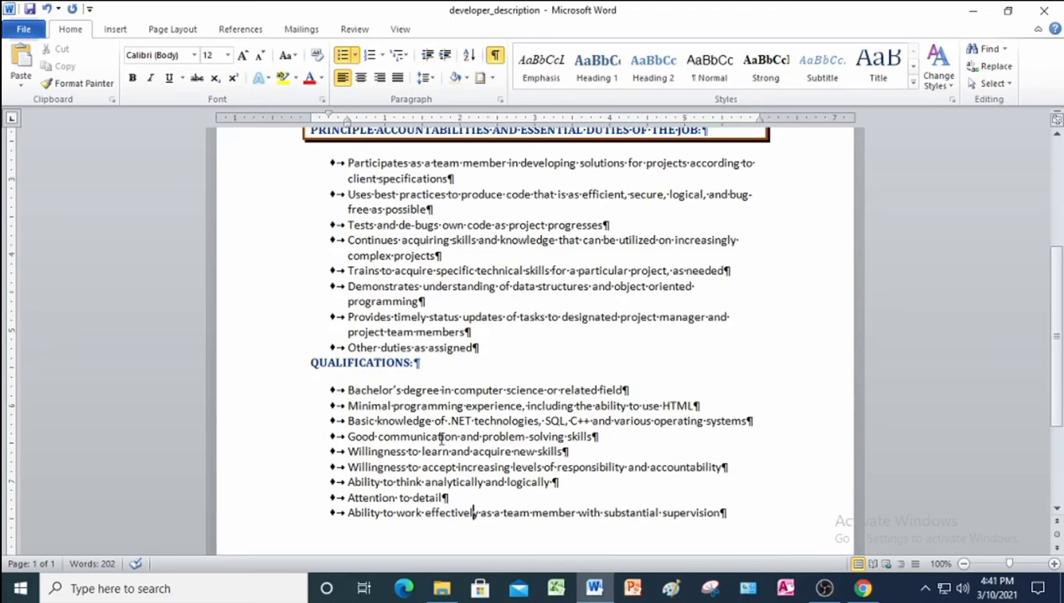
left_click(260, 359)
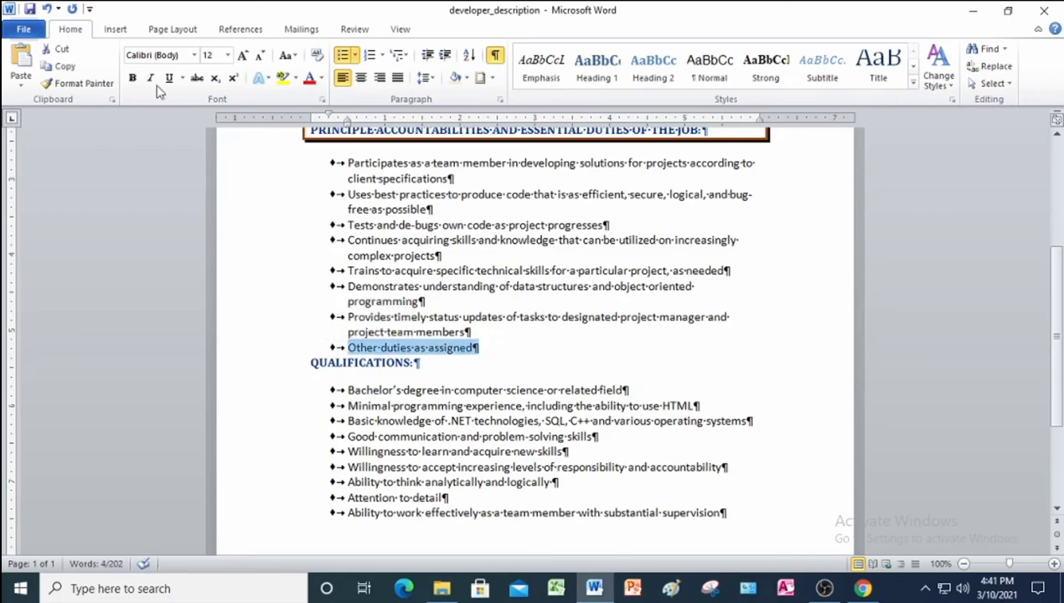
left_click(500, 99)
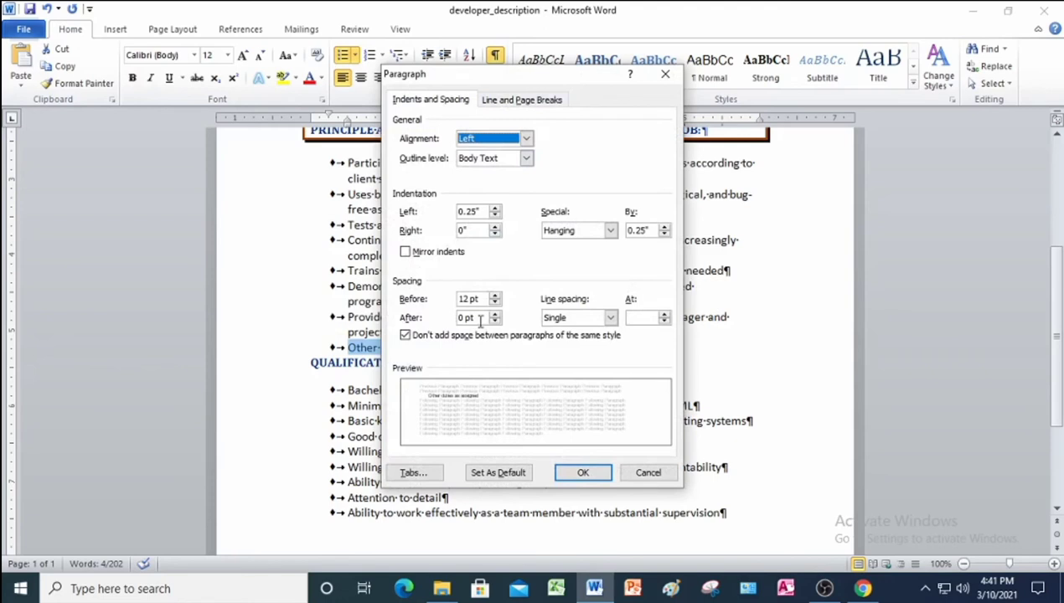
left_click(467, 317)
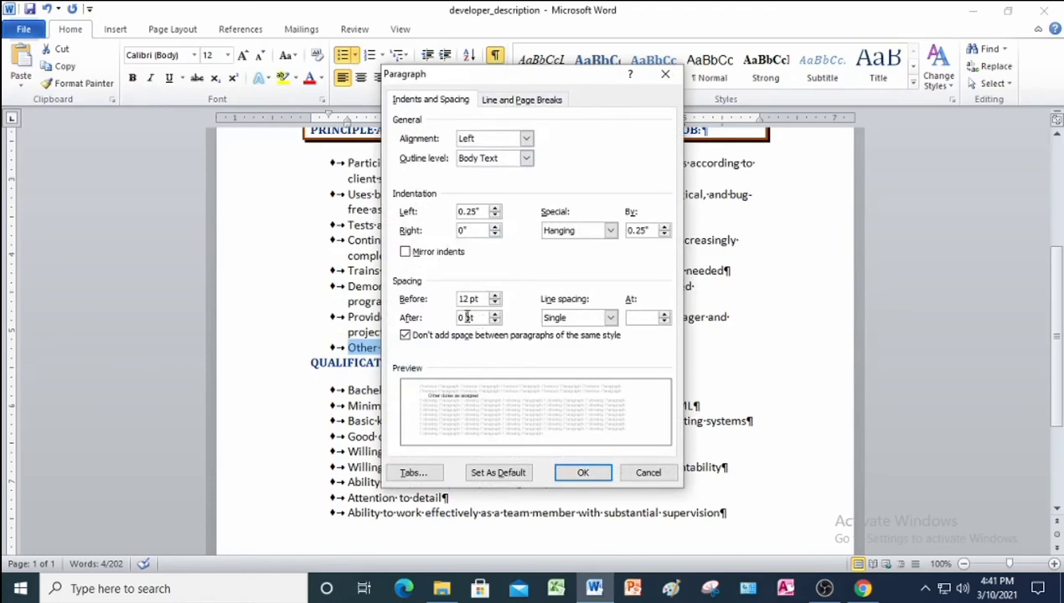
key("BackSpace")
key("BackSpace")
type("18")
left_click(587, 473)
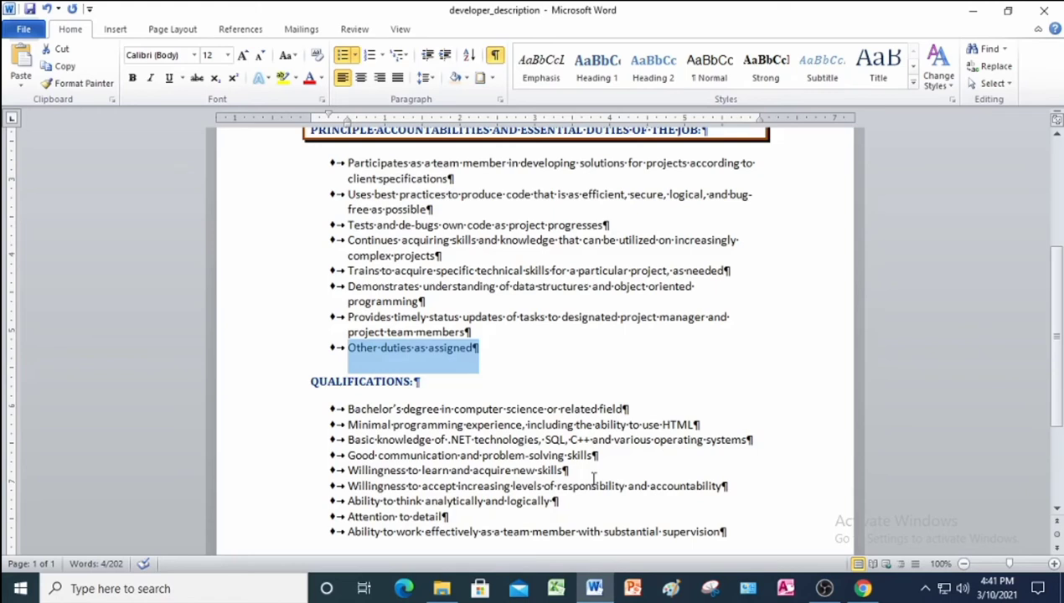
scroll(593, 482, "up", 3)
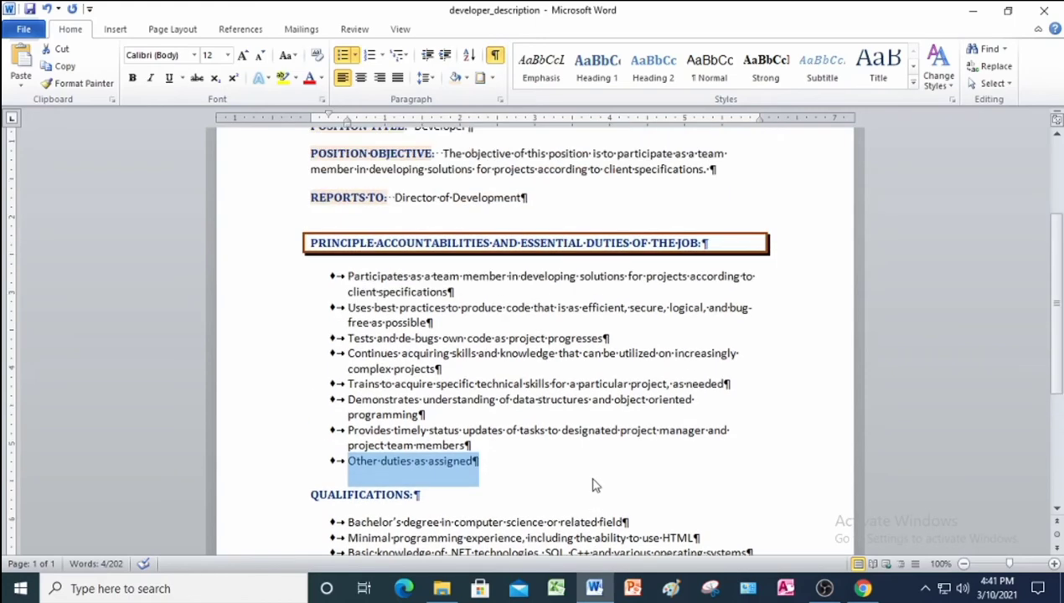
scroll(630, 419, "down", 2)
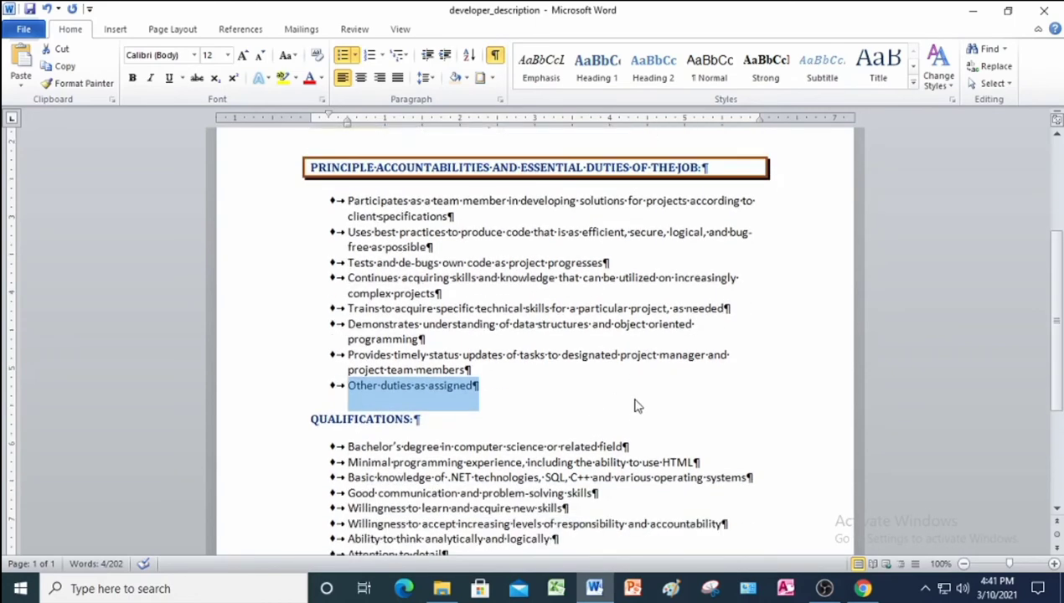
Copy the duties heading's shadow box border onto the QUALIFICATIONS heading with Format Painter.
left_click(634, 417)
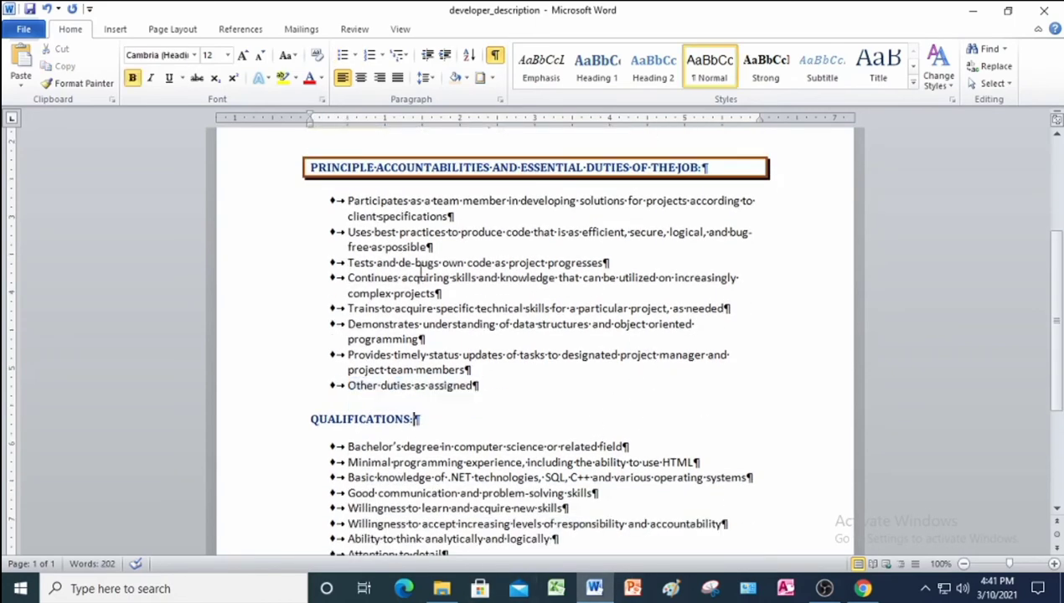
scroll(307, 201, "up", 1)
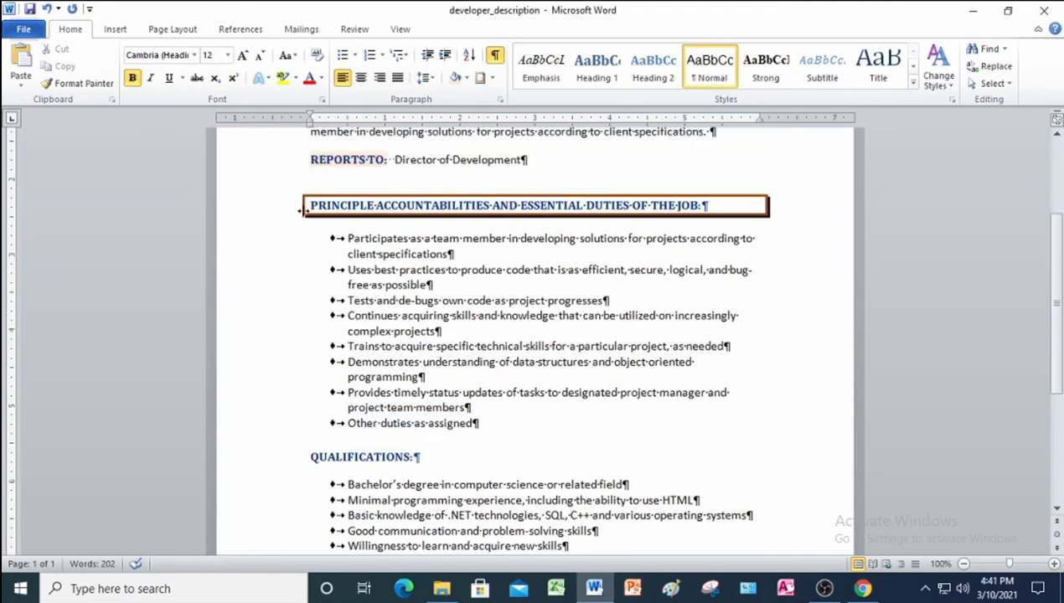
left_click_drag(308, 206, 727, 208)
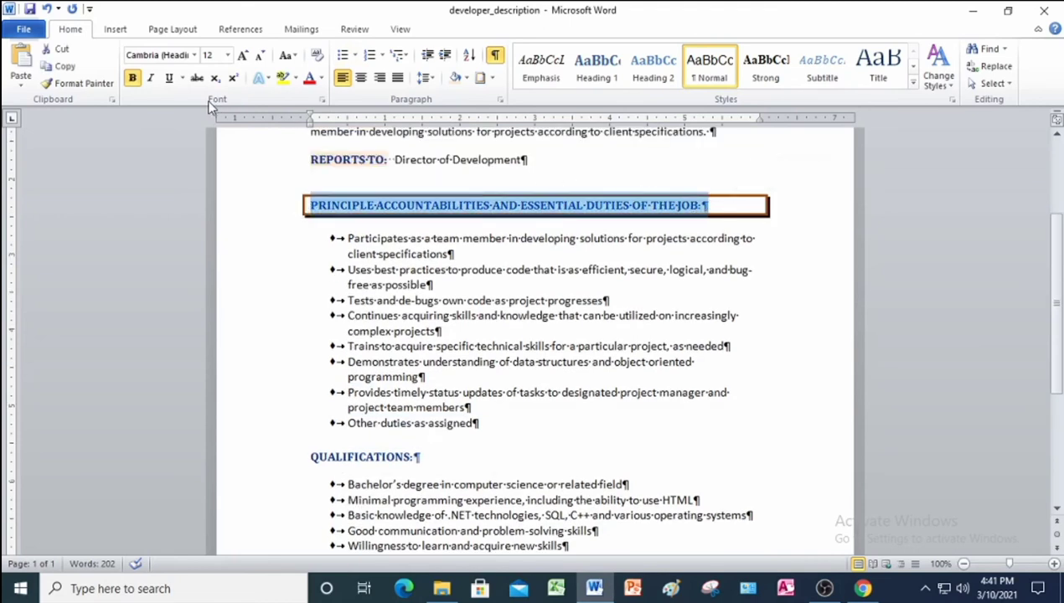
left_click(77, 83)
scroll(333, 479, "down", 1)
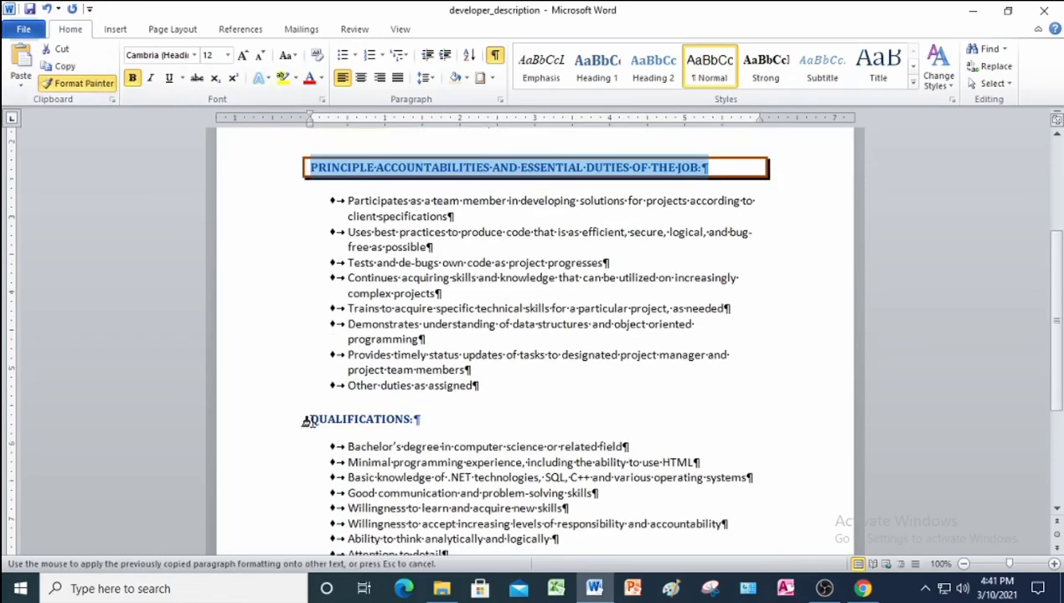
left_click_drag(308, 425, 416, 426)
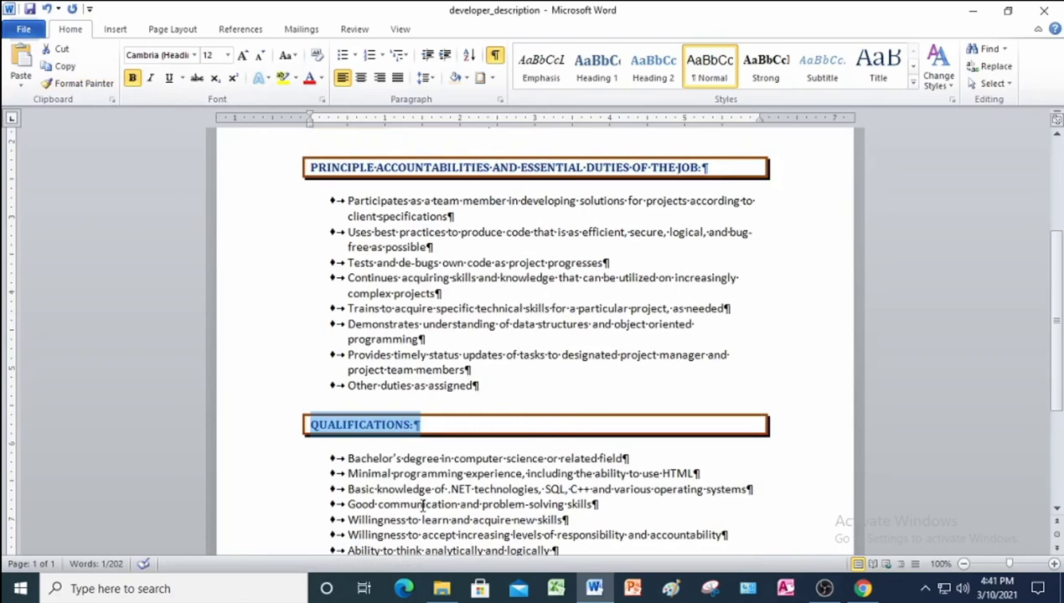
Look over the document and save developer_description.
scroll(423, 505, "up", 6)
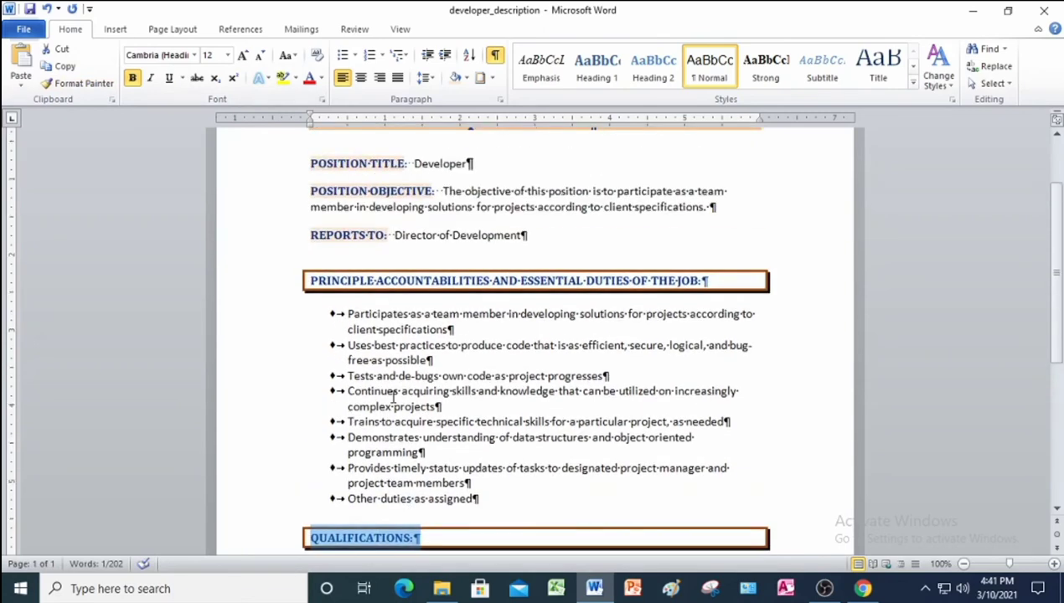
left_click(266, 297)
scroll(302, 446, "down", 9)
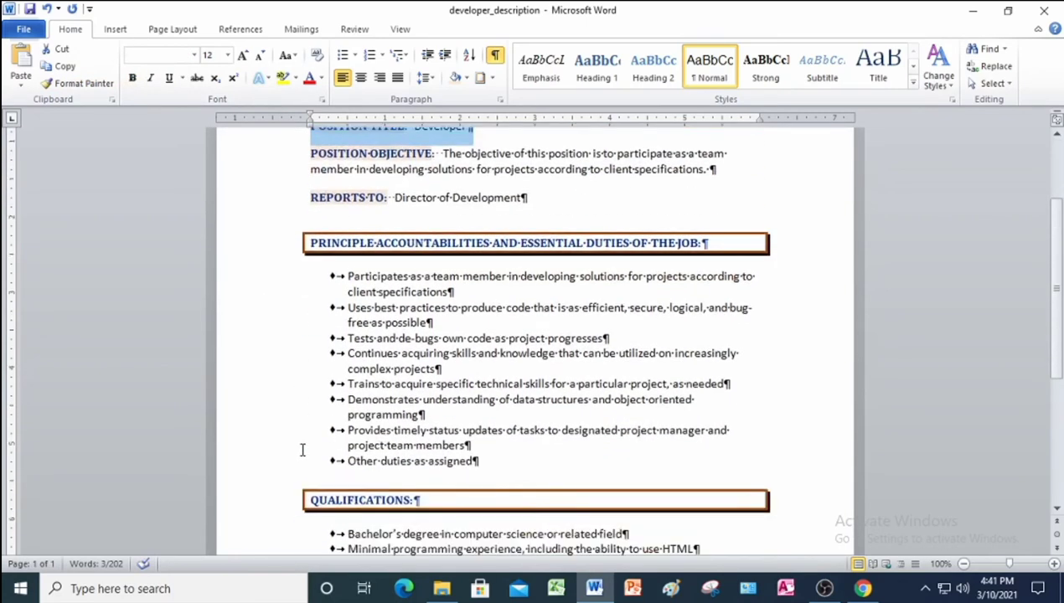
scroll(295, 463, "up", 9)
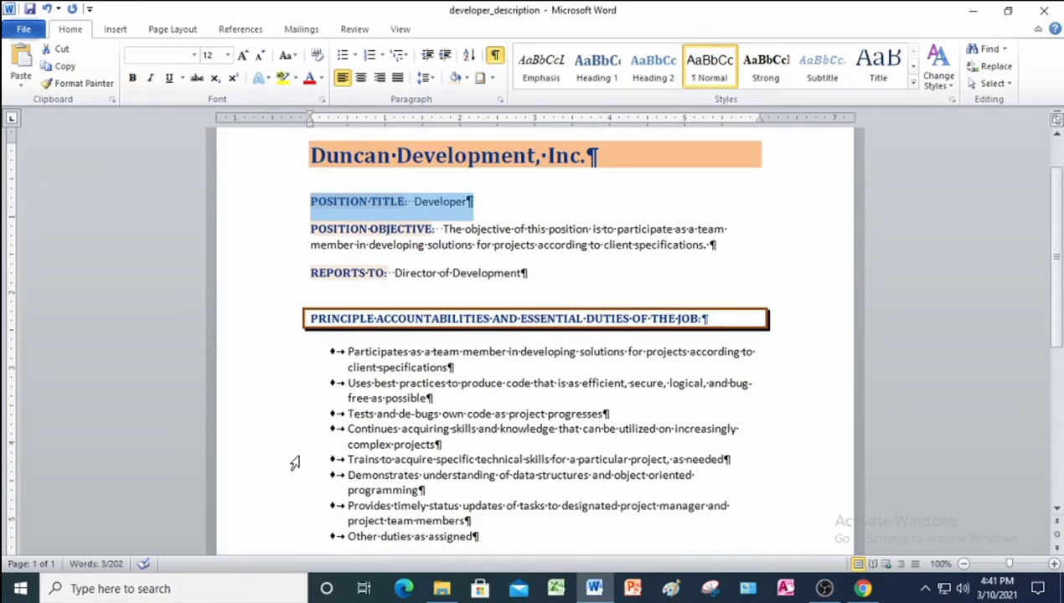
scroll(251, 261, "down", 2)
scroll(257, 262, "down", 2)
scroll(259, 263, "down", 1)
left_click(261, 265)
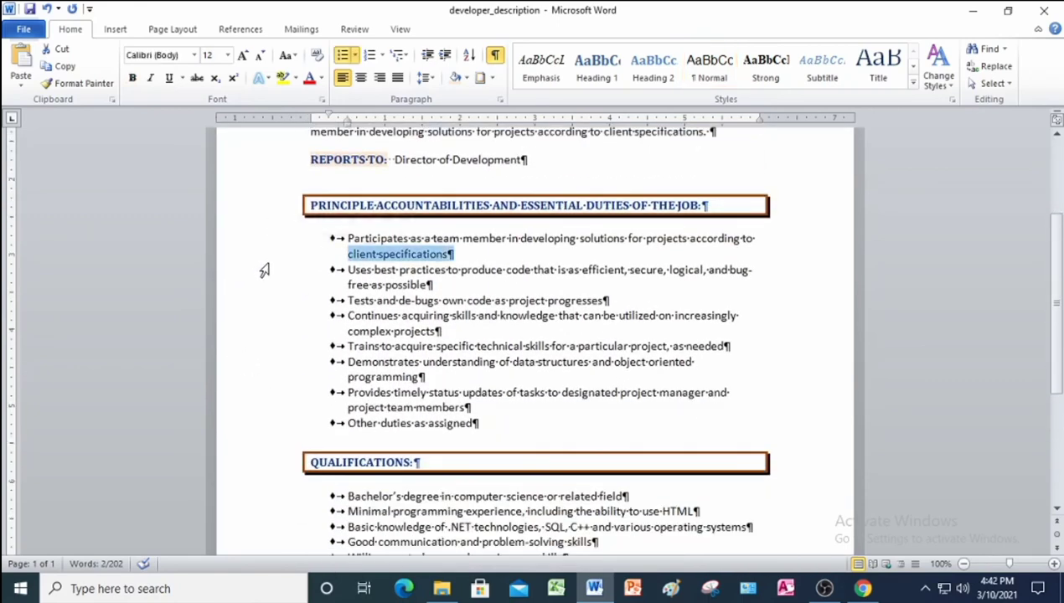
scroll(265, 269, "up", 3)
scroll(265, 271, "down", 2)
scroll(267, 274, "down", 6)
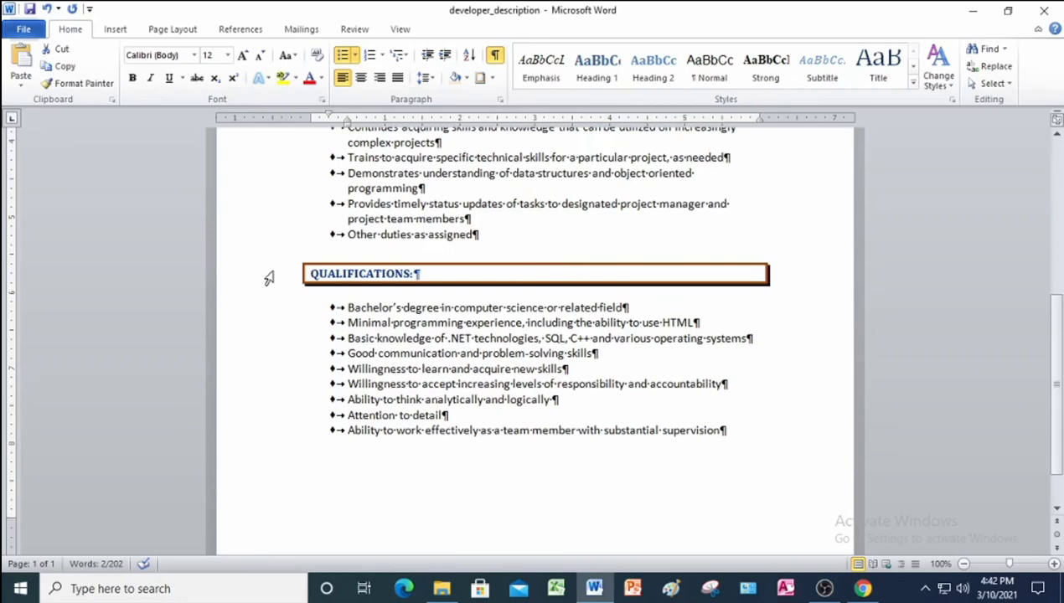
scroll(269, 278, "up", 8)
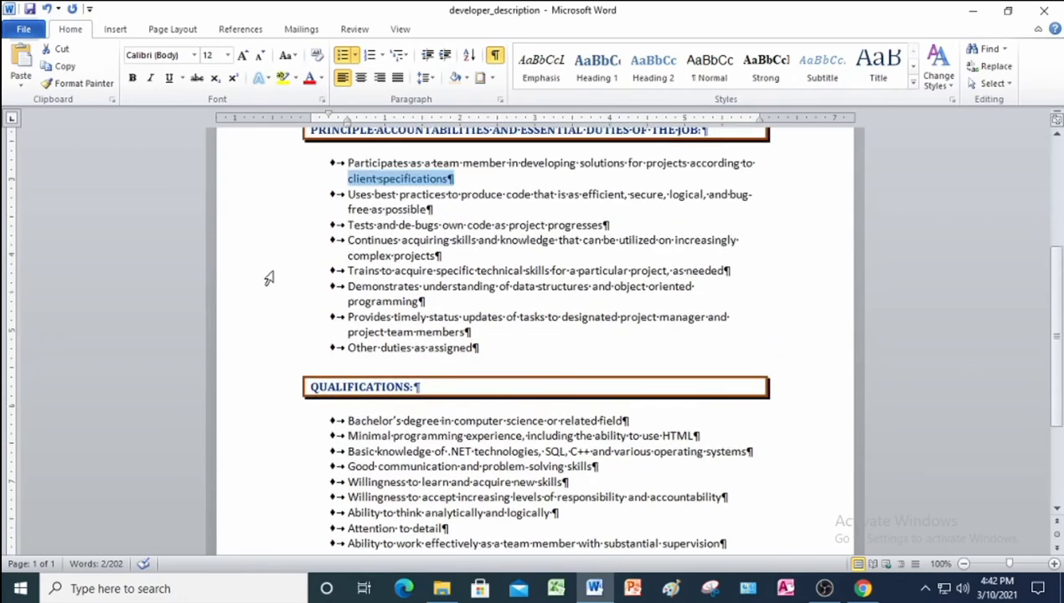
left_click(30, 12)
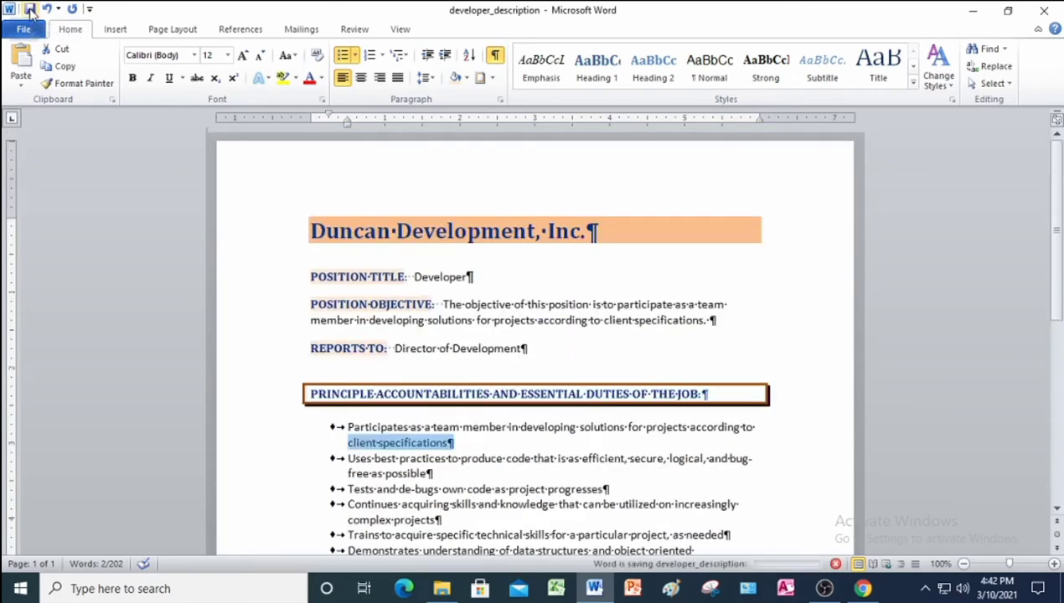
Close the previous document, scroll the PDF to Project 4-6 Rabbit Show, and start Word.
left_click(1046, 12)
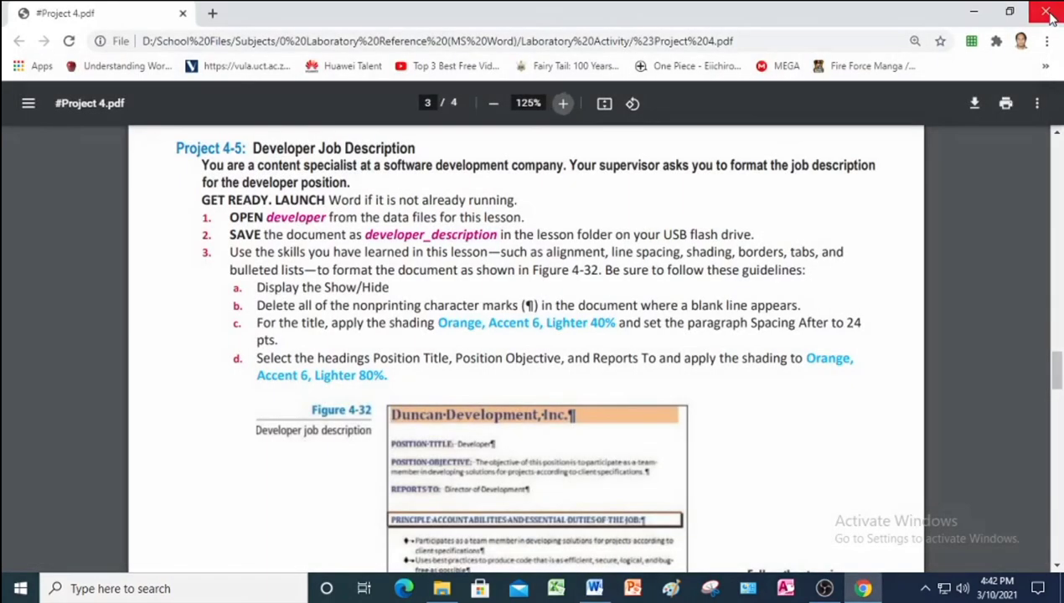
scroll(434, 349, "up", 2)
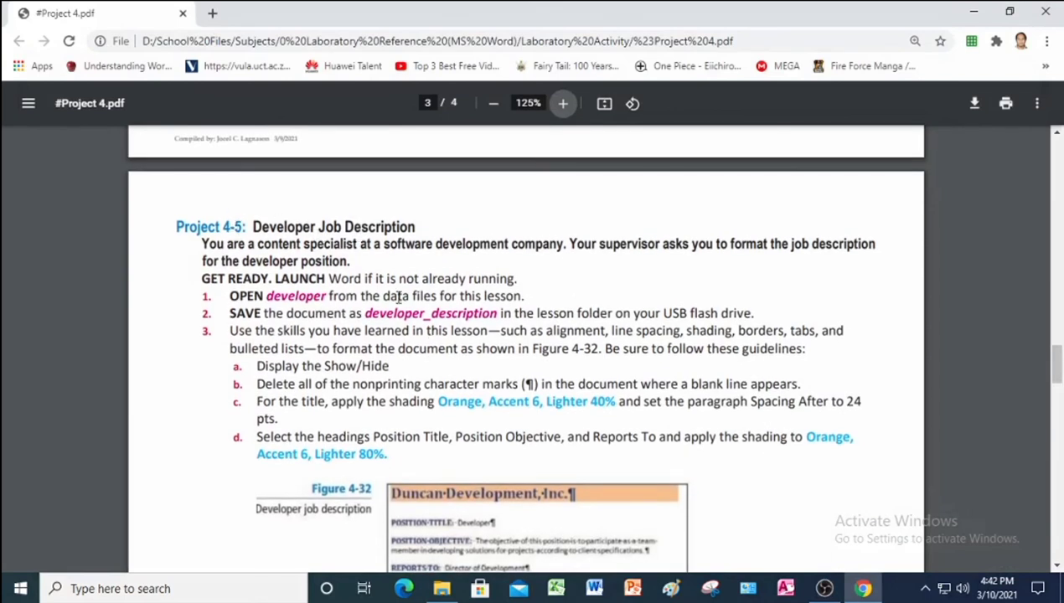
scroll(401, 301, "down", 10)
scroll(401, 301, "down", 3)
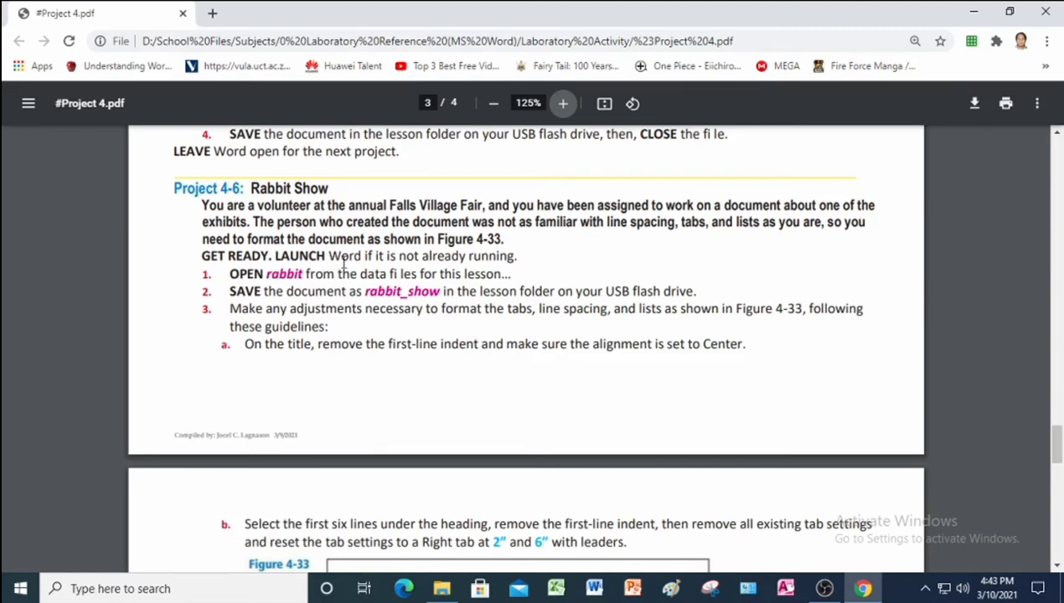
left_click(604, 591)
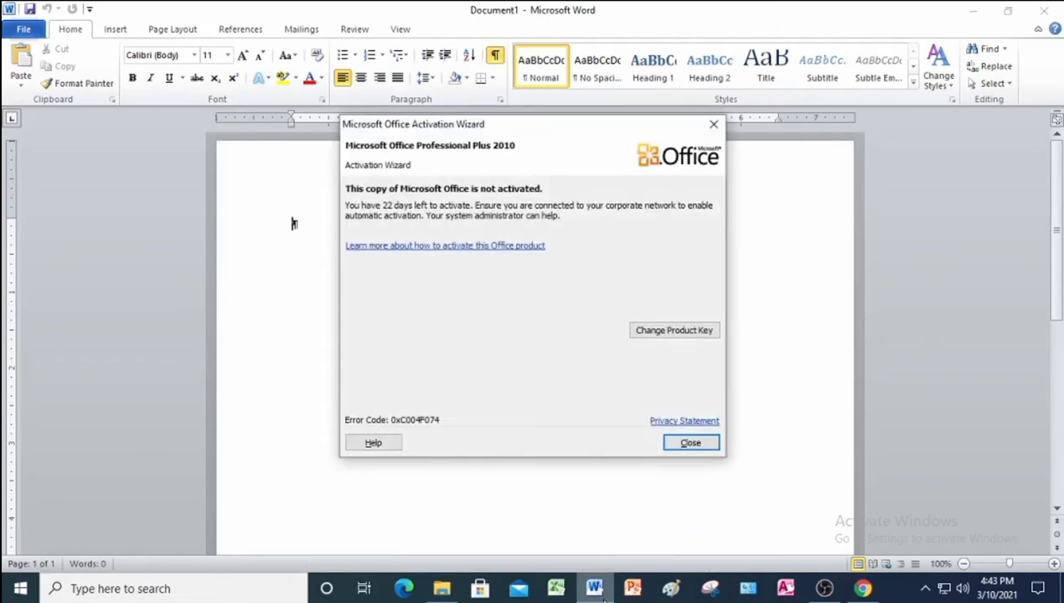
Open the rabbit file from the Project 4 Data Files folder.
left_click(694, 442)
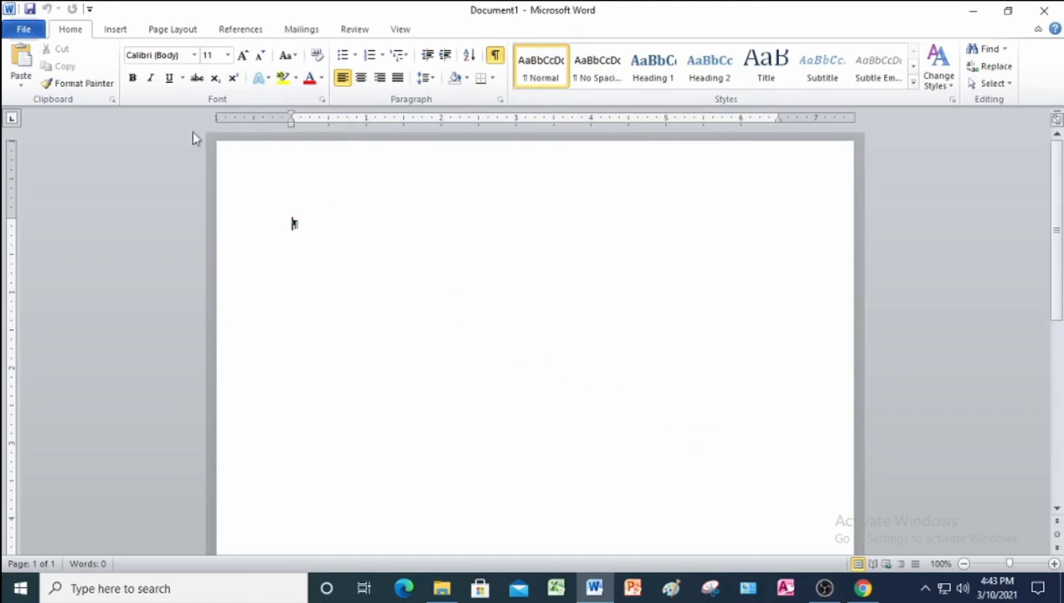
left_click(24, 29)
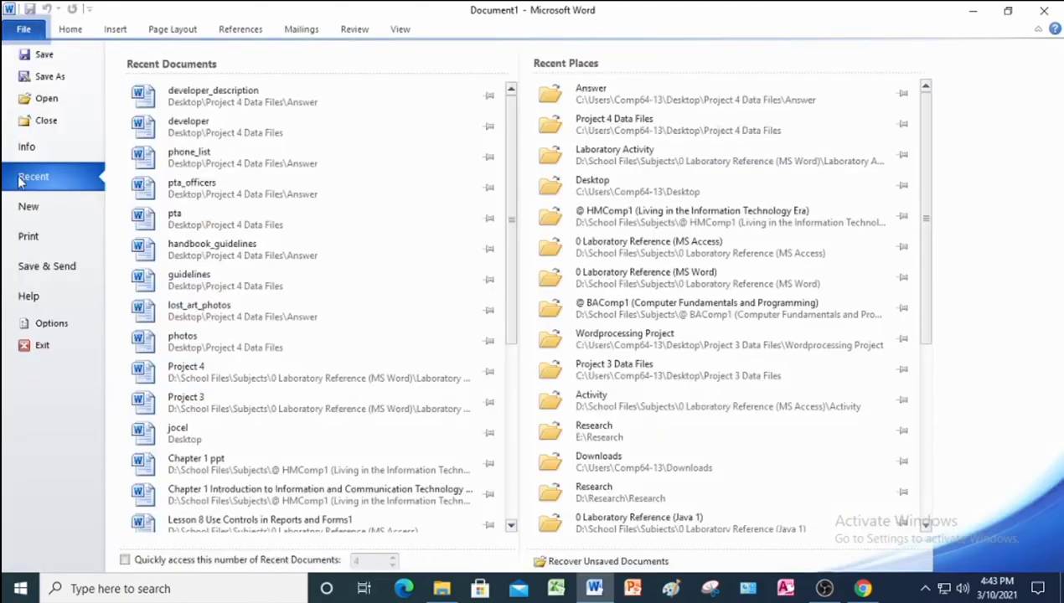
left_click(44, 118)
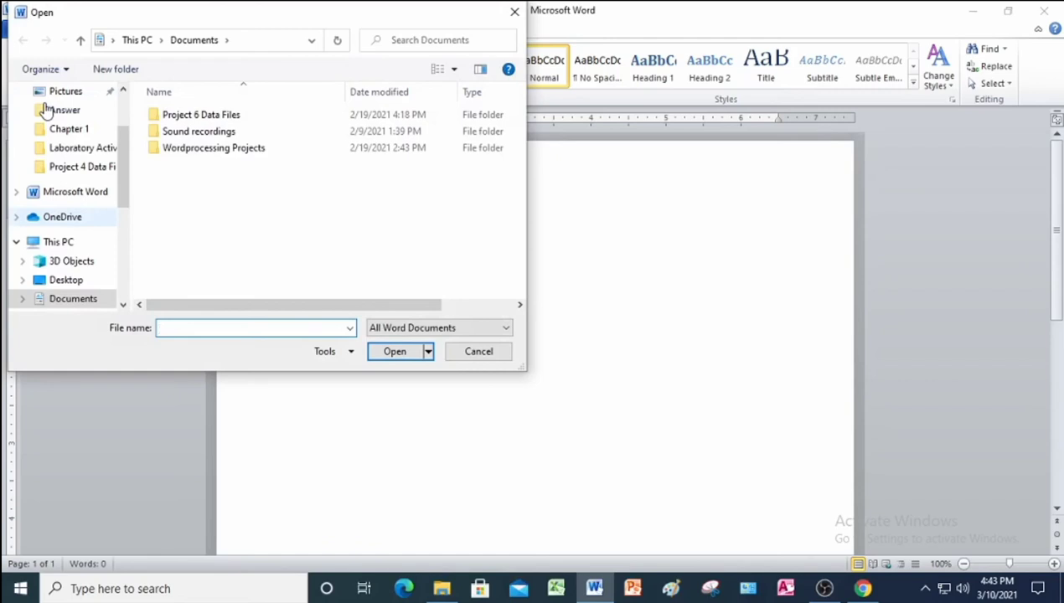
left_click(78, 167)
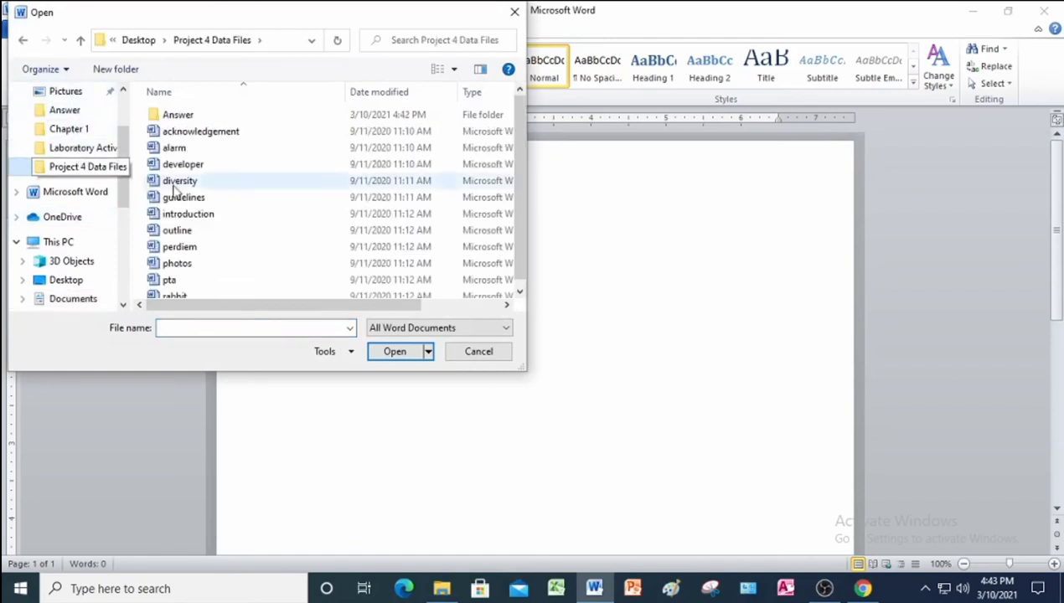
scroll(233, 280, "down", 1)
left_click(191, 291)
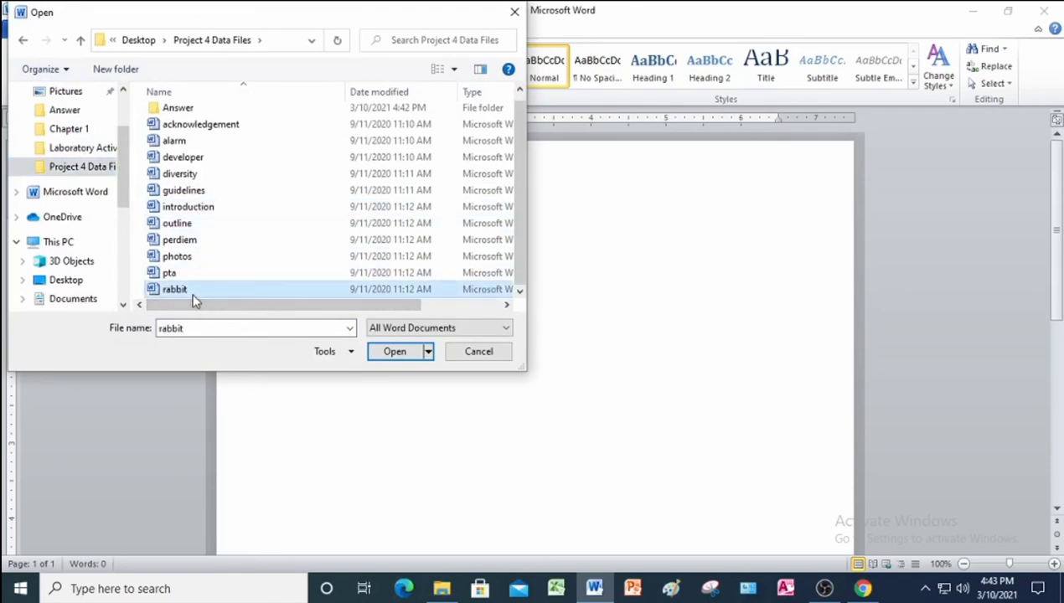
left_click(391, 355)
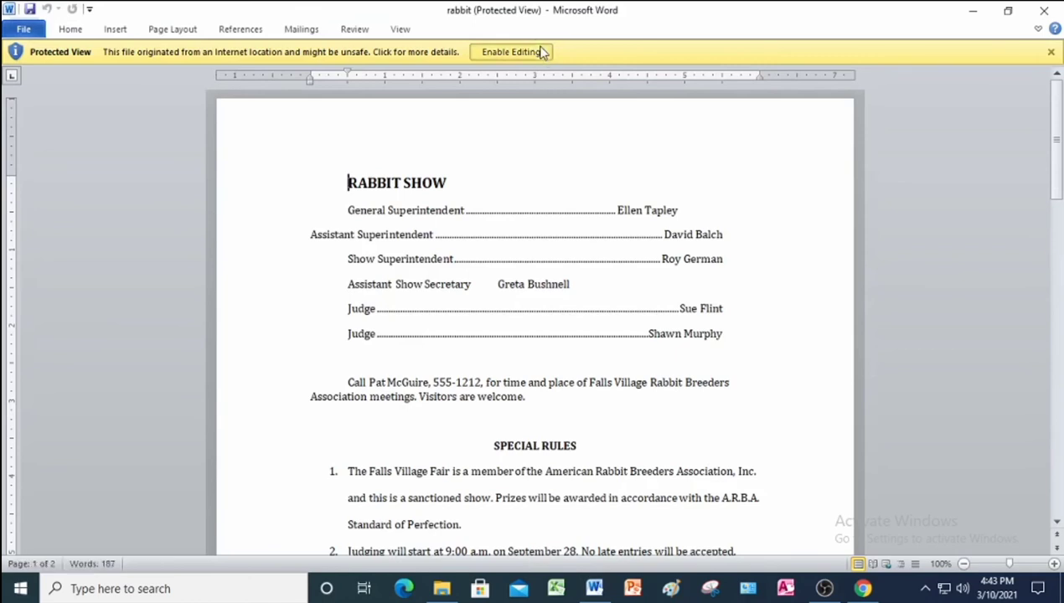
Enable editing on the rabbit document and turn off the formatting marks.
left_click(537, 52)
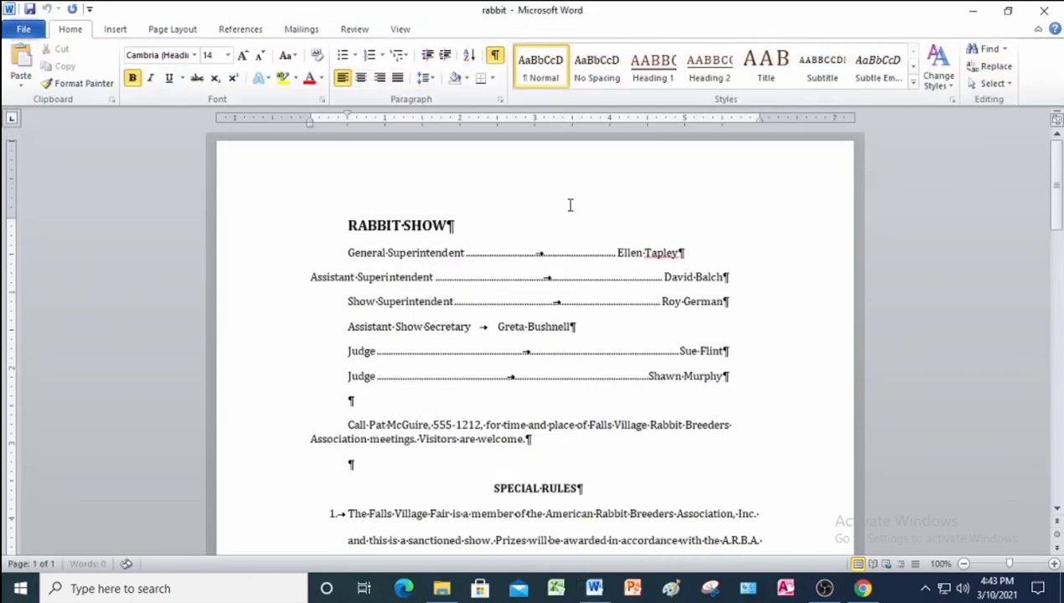
left_click(494, 56)
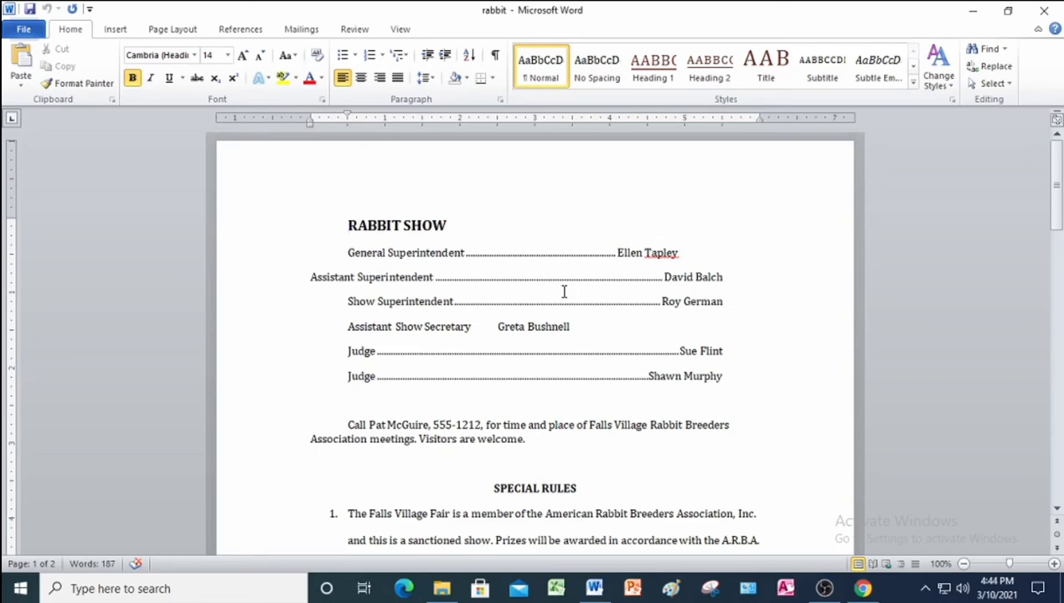
Save the document as rabbit_show in the Answer folder.
left_click(26, 32)
left_click(48, 76)
left_click(171, 270)
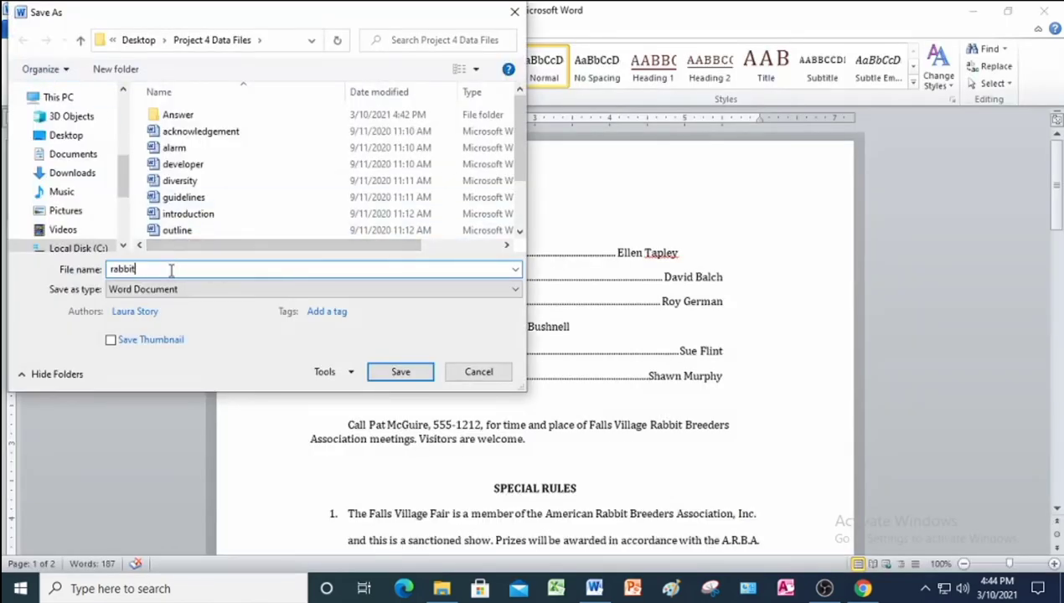
type("_show")
double_click(153, 115)
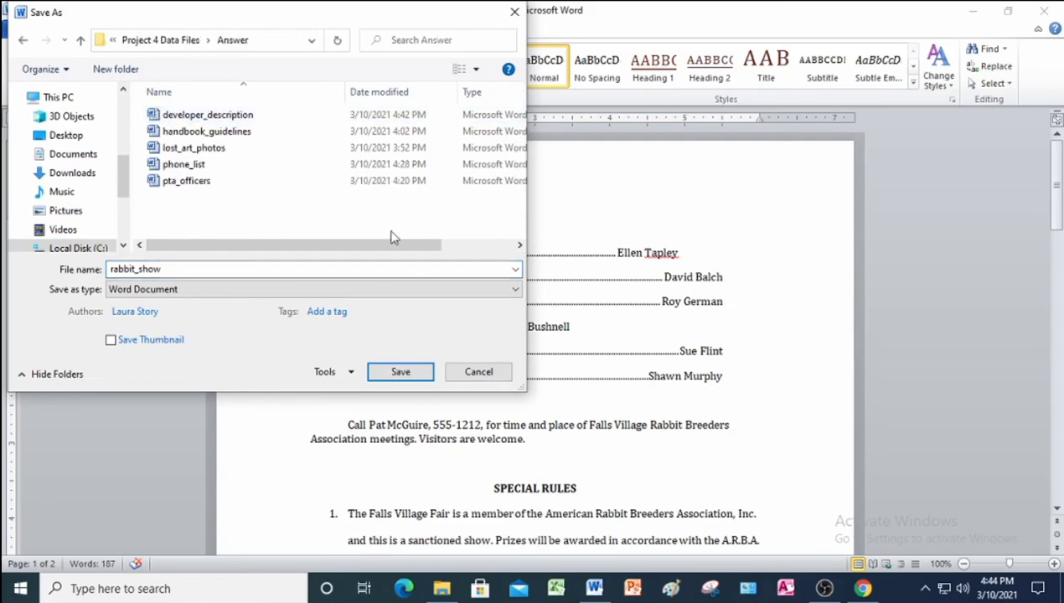
left_click(401, 371)
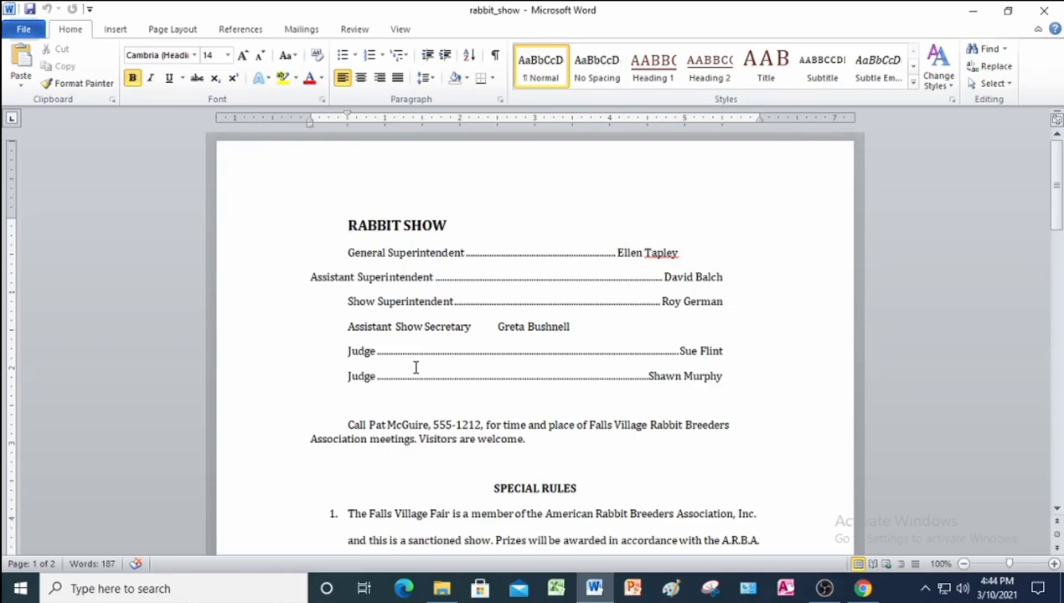
Bring up the instructions PDF at Figure 4-33 and steps b–e.
left_click(596, 589)
scroll(587, 363, "down", 5)
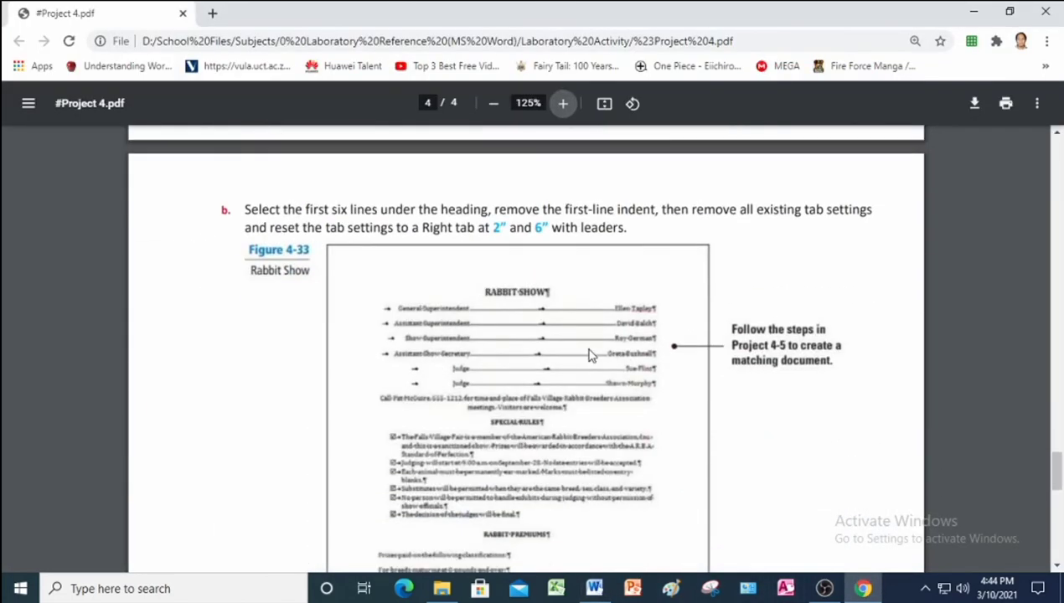
scroll(589, 355, "down", 2)
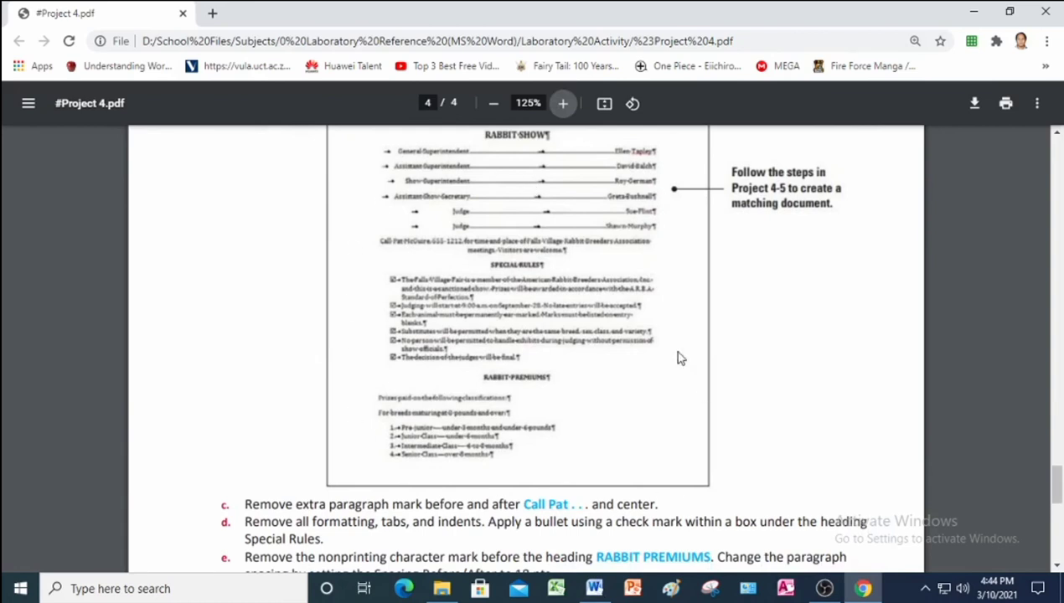
Review step b and Figure 4-33 in the PDF, then return to rabbit_show.
scroll(680, 358, "up", 1)
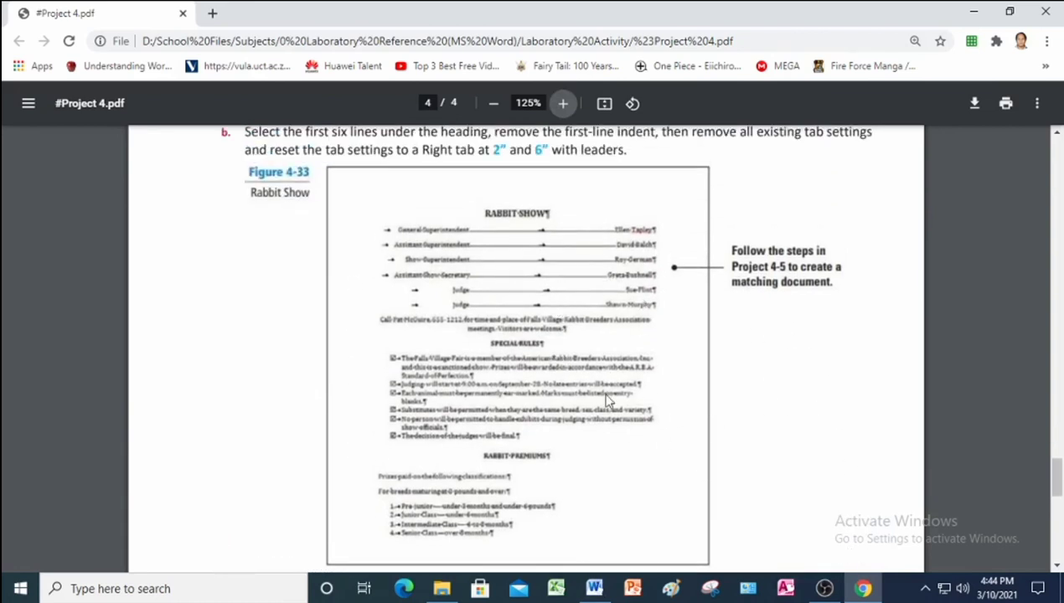
left_click(596, 589)
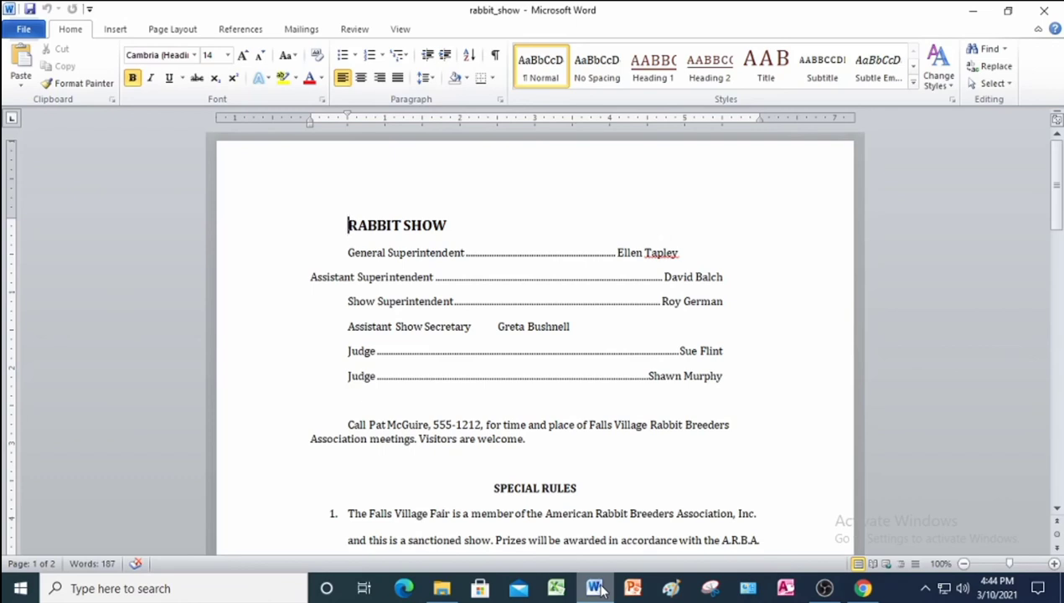
Drag the RABBIT SHOW heading's first-line indent to 0 and center the heading.
left_click(268, 230)
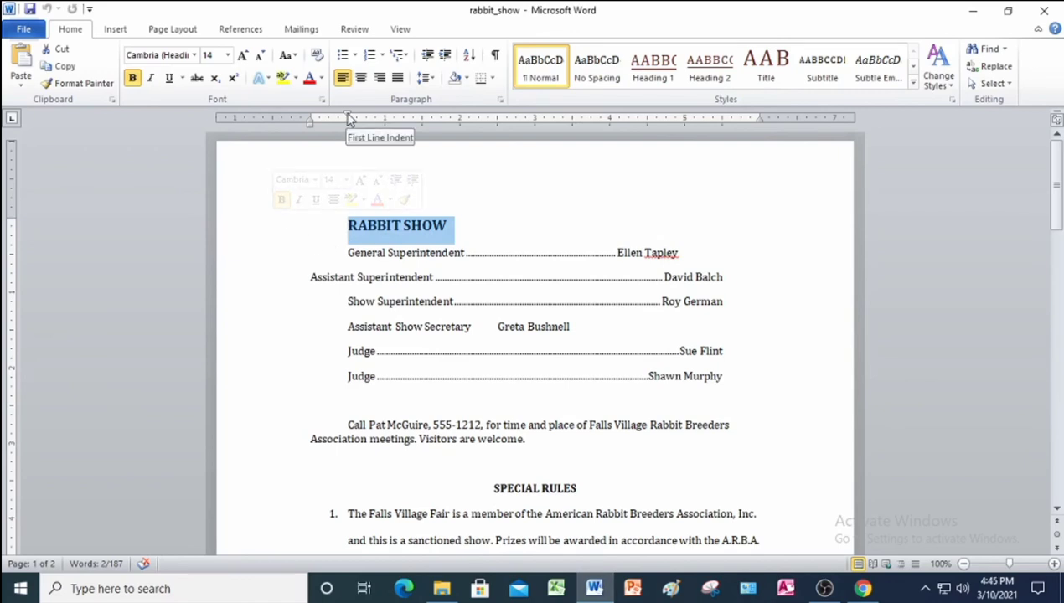
left_click_drag(349, 119, 310, 119)
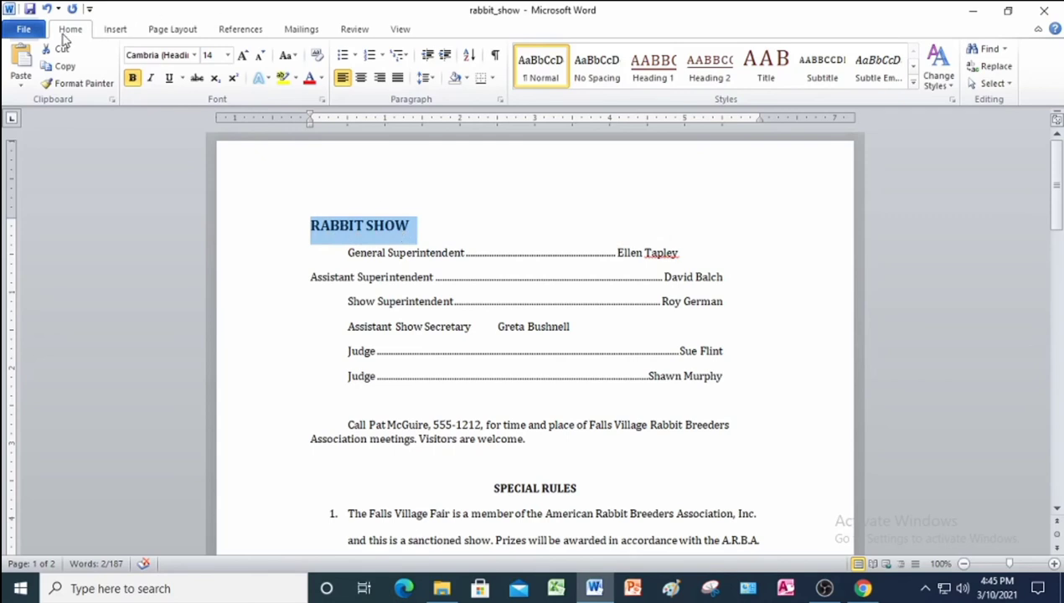
left_click(360, 77)
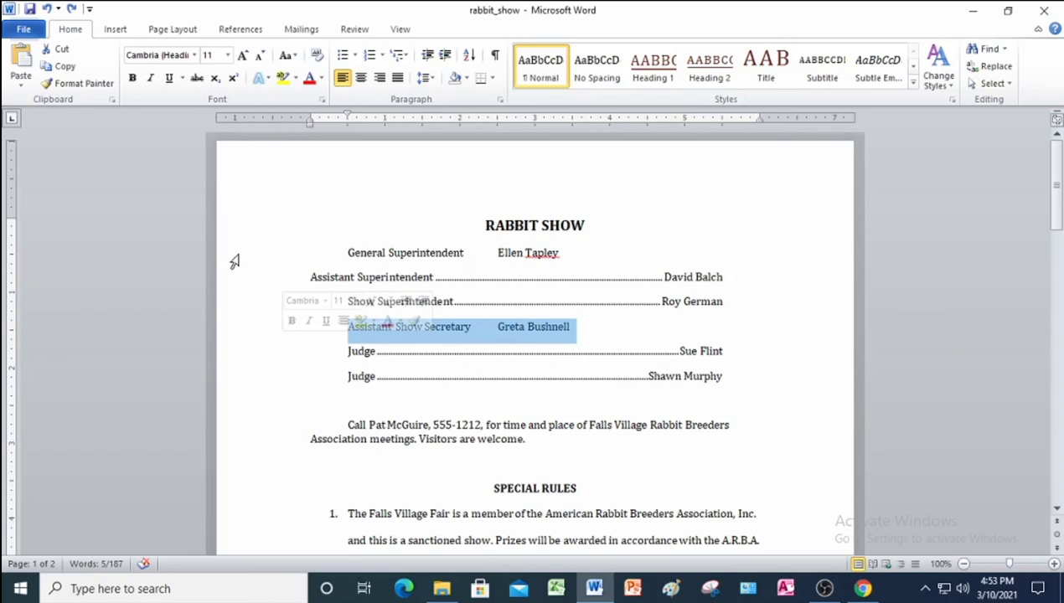
Clear all formatting from the six officials lines, General Superintendent through the Judges.
left_click(279, 258)
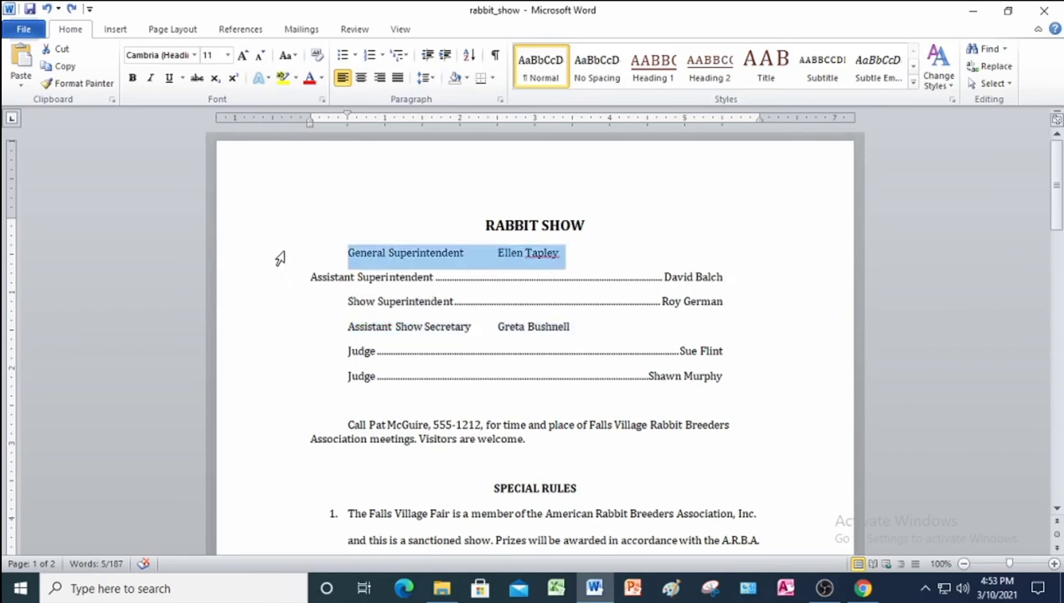
left_click_drag(280, 259, 287, 379)
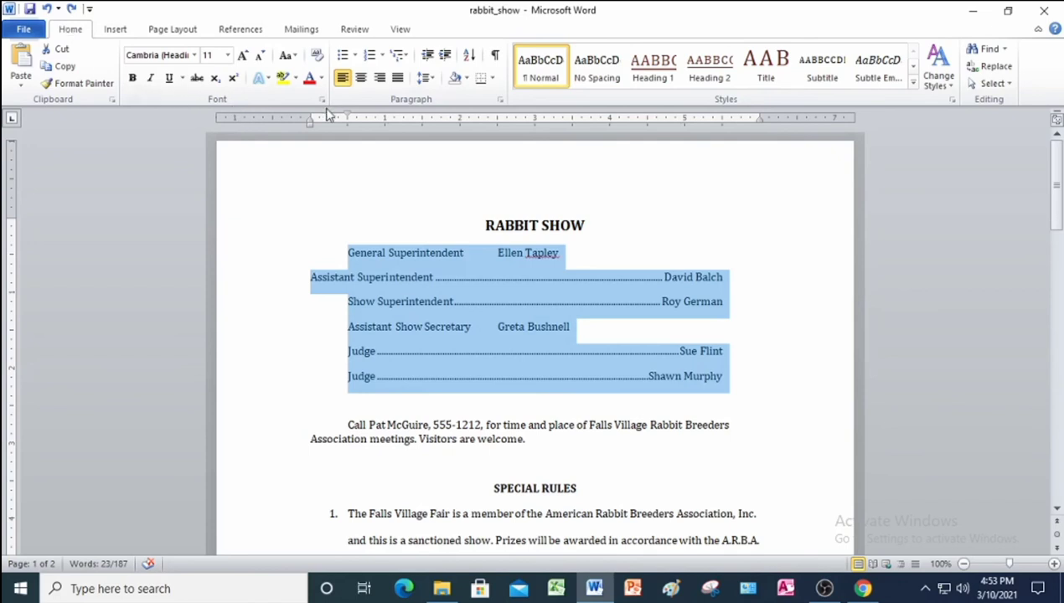
left_click(317, 55)
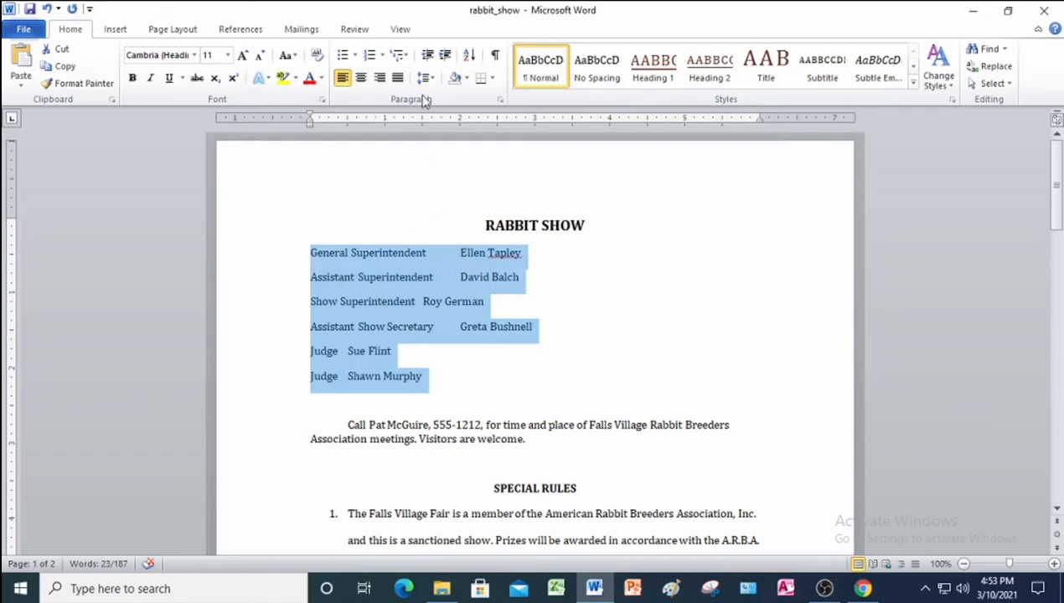
Add right tab stops at 2" and 6" to the six lines, the 6" stop with dotted leader 2.
left_click(500, 100)
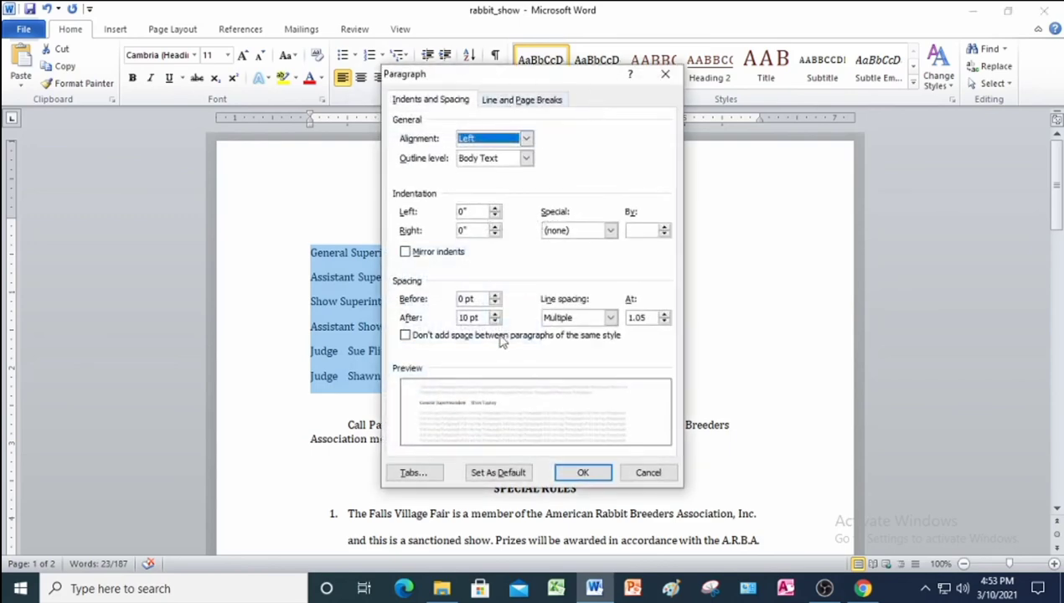
left_click(413, 472)
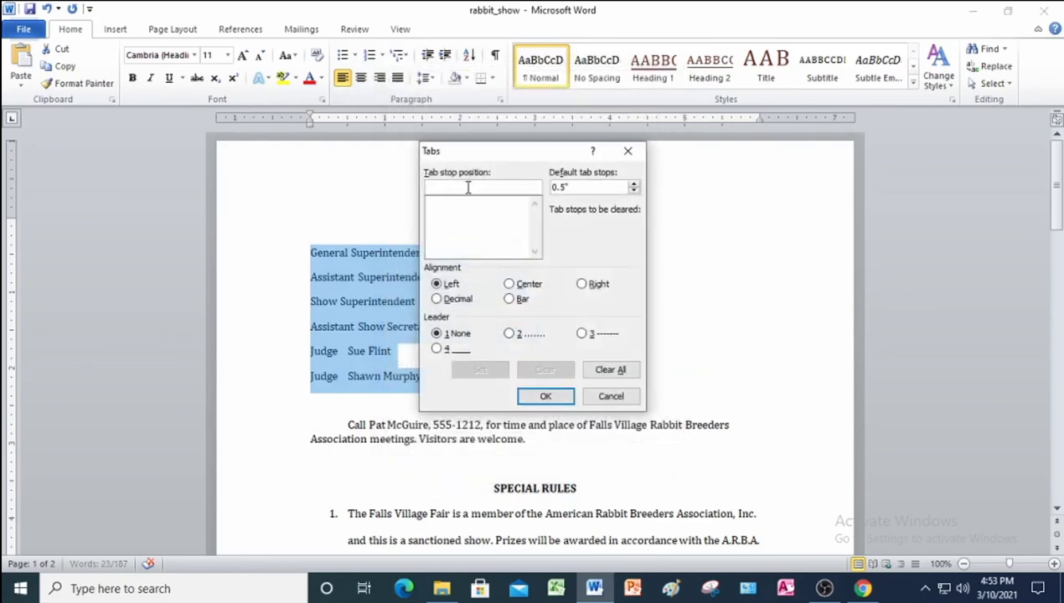
type("2")
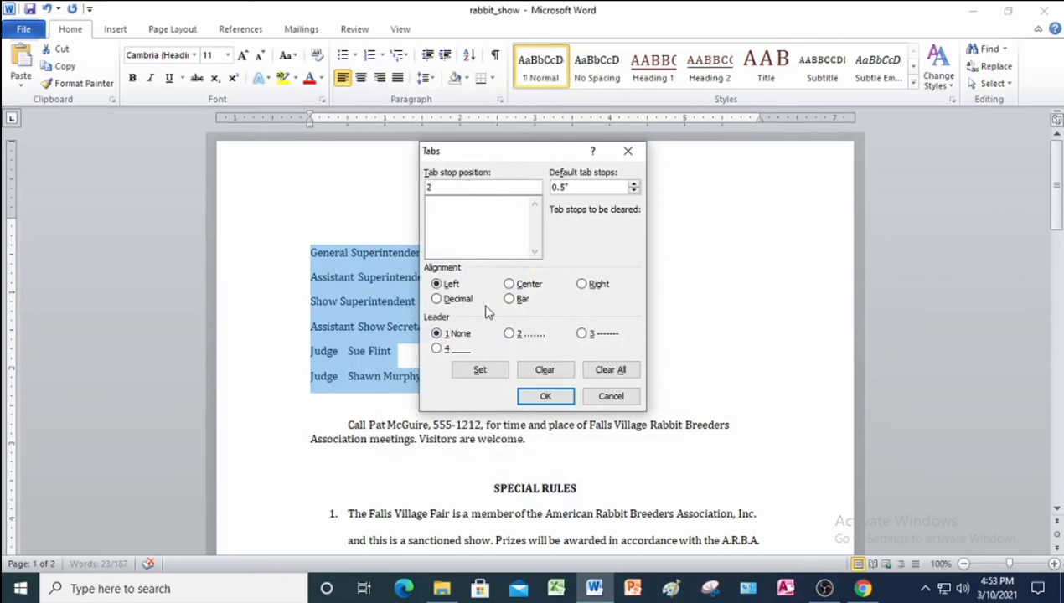
left_click(582, 285)
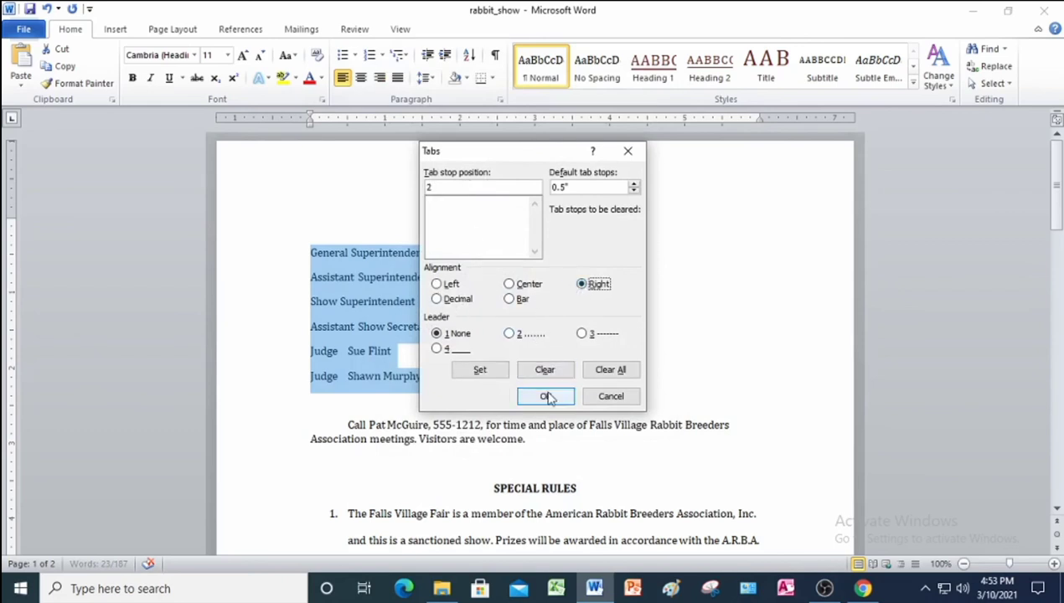
left_click(479, 370)
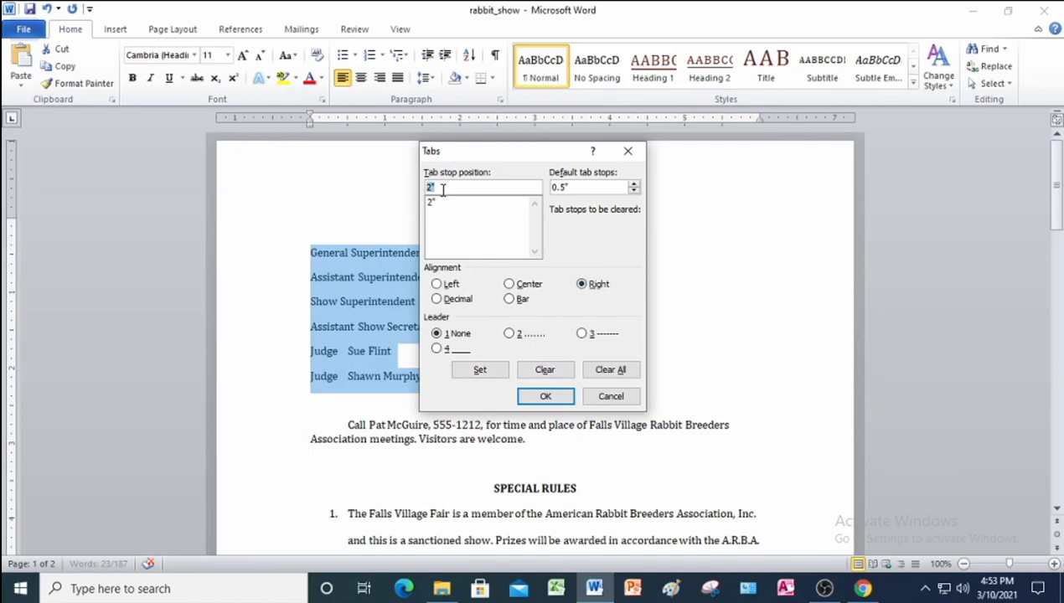
type("6")
left_click(511, 335)
left_click(495, 372)
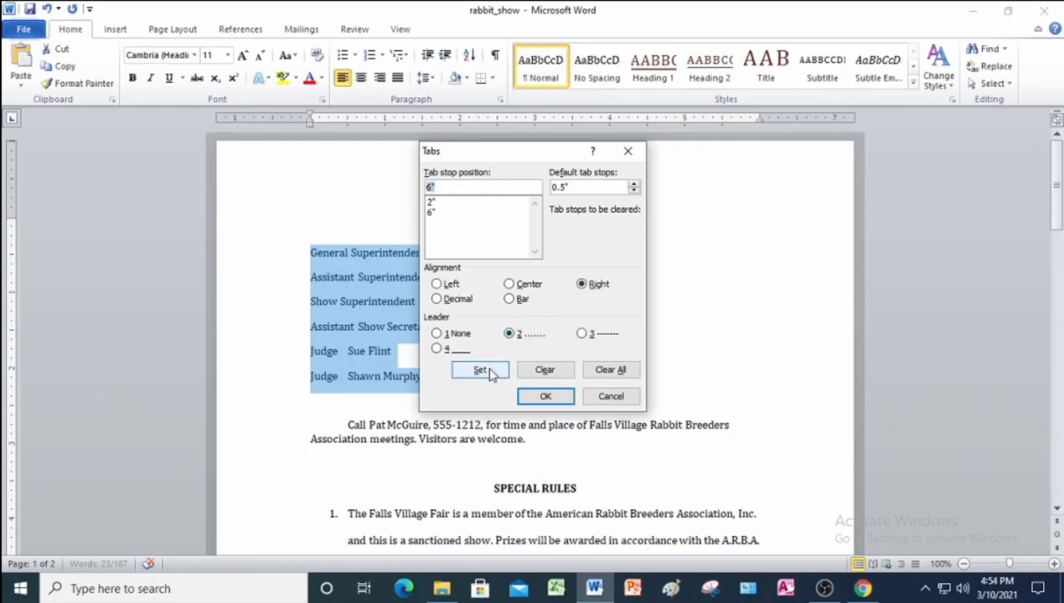
left_click(544, 397)
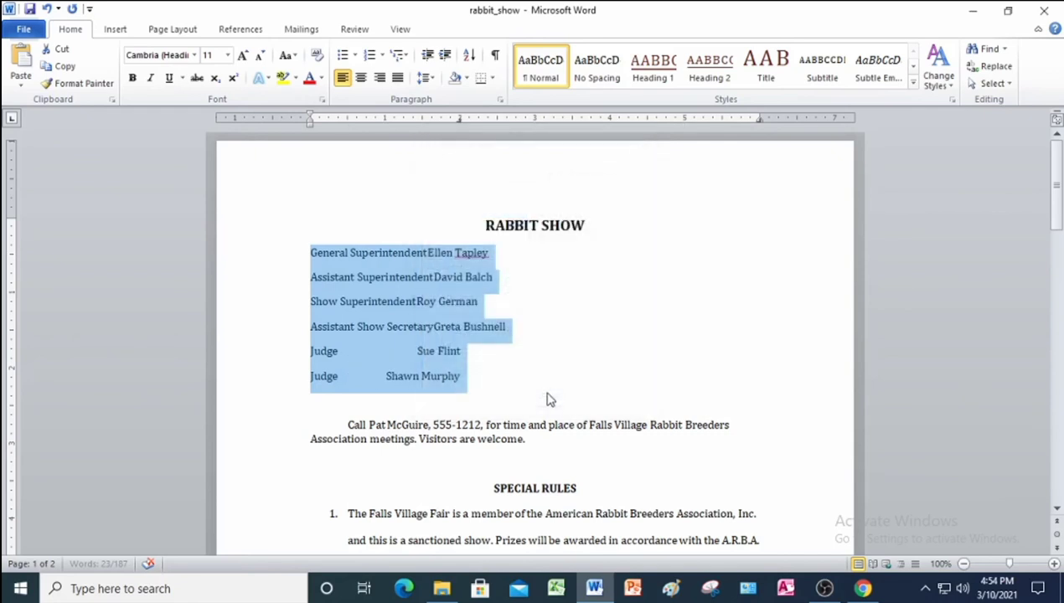
Insert a leading tab on all six officials lines, from General Superintendent to both Judge lines.
left_click(312, 254)
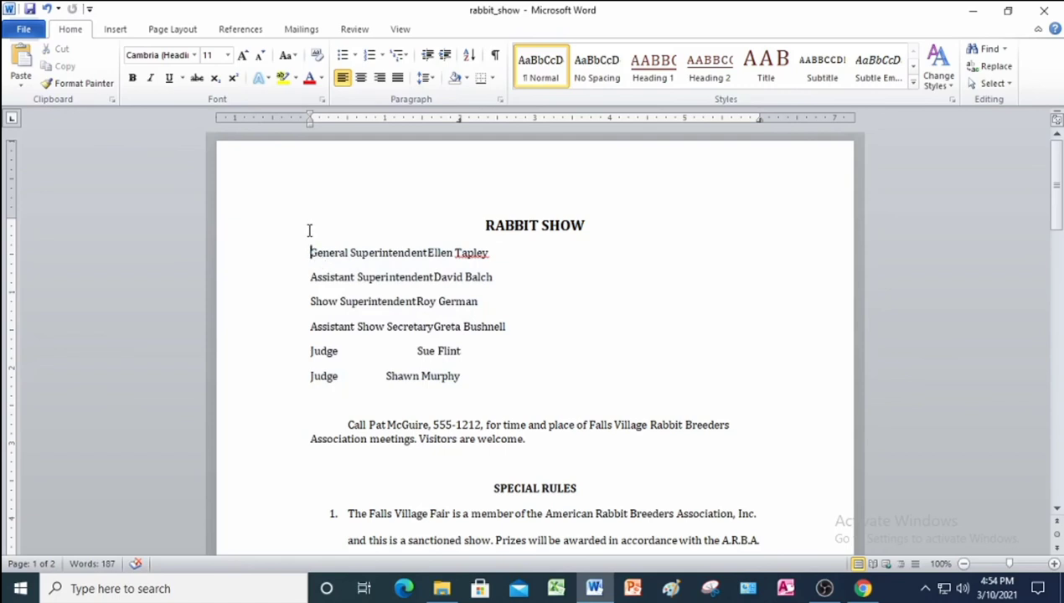
key("Tab")
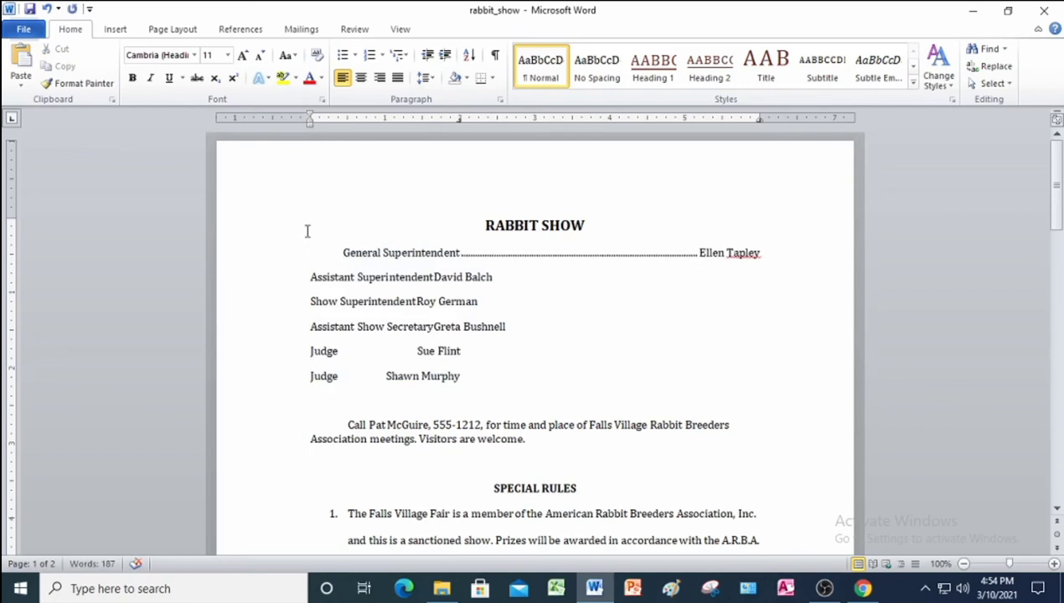
left_click(311, 276)
key("Tab")
left_click(310, 301)
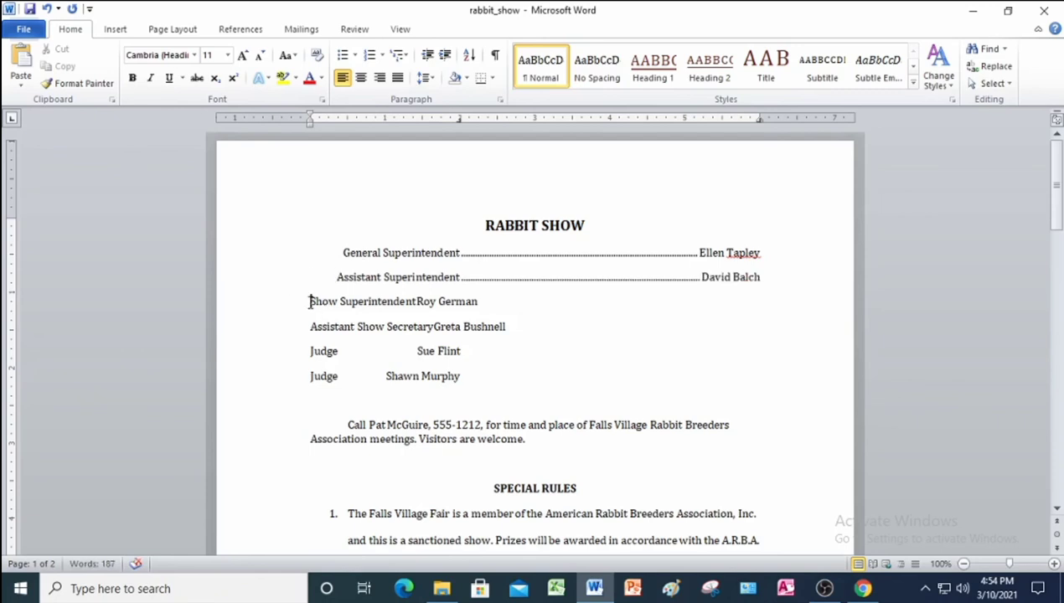
key("Tab")
left_click(310, 327)
key("Tab")
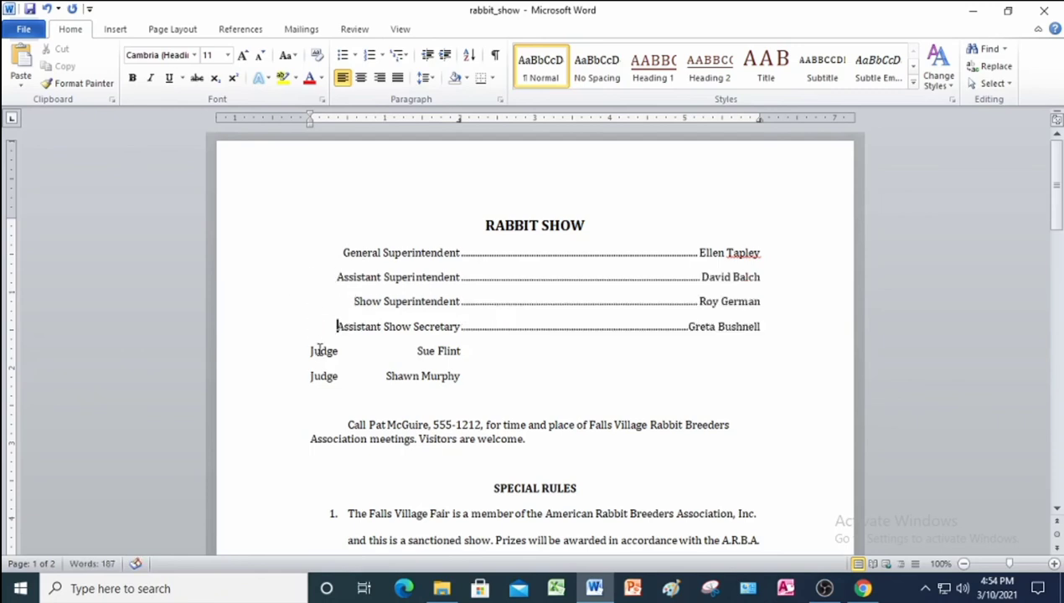
left_click(310, 351)
key("Tab")
left_click(311, 376)
key("Tab")
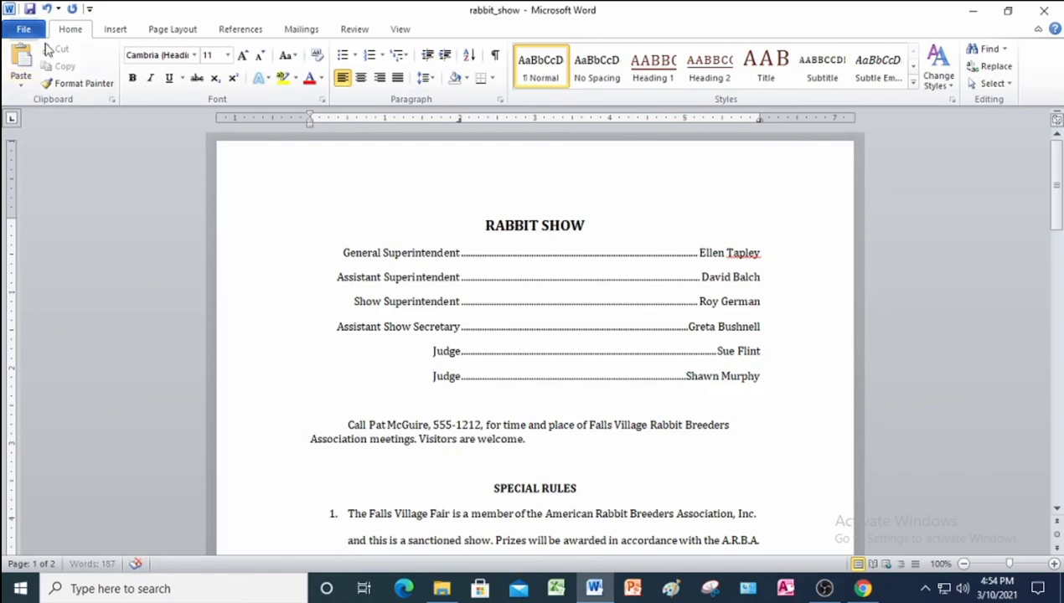
Show formatting marks and delete the empty paragraphs above the Call Pat line and SPECIAL RULES.
left_click(494, 55)
scroll(398, 501, "down", 1)
scroll(398, 501, "down", 1)
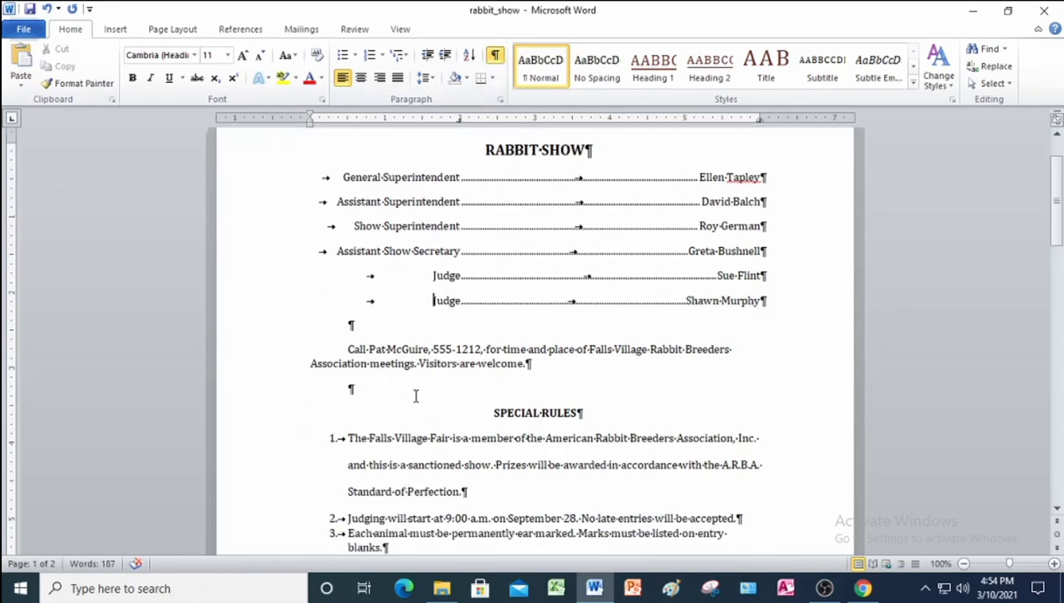
scroll(415, 395, "down", 1)
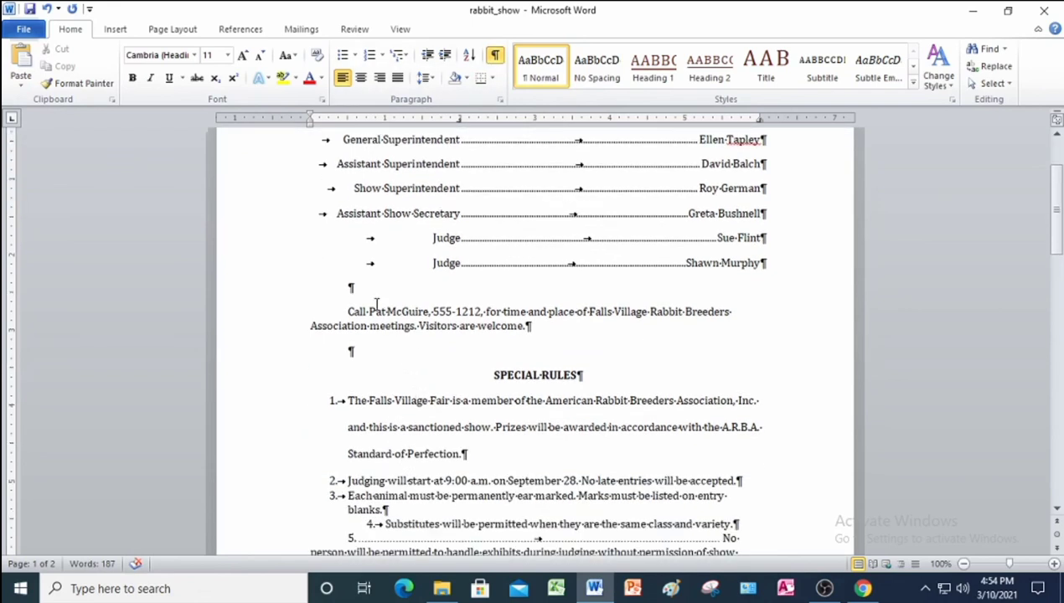
left_click(265, 298)
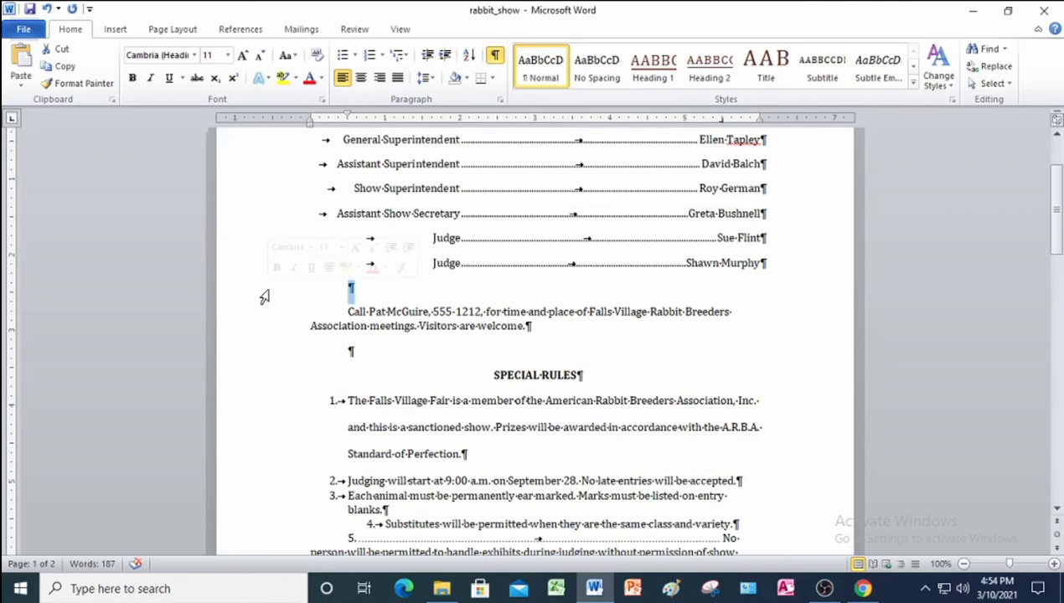
key("Delete")
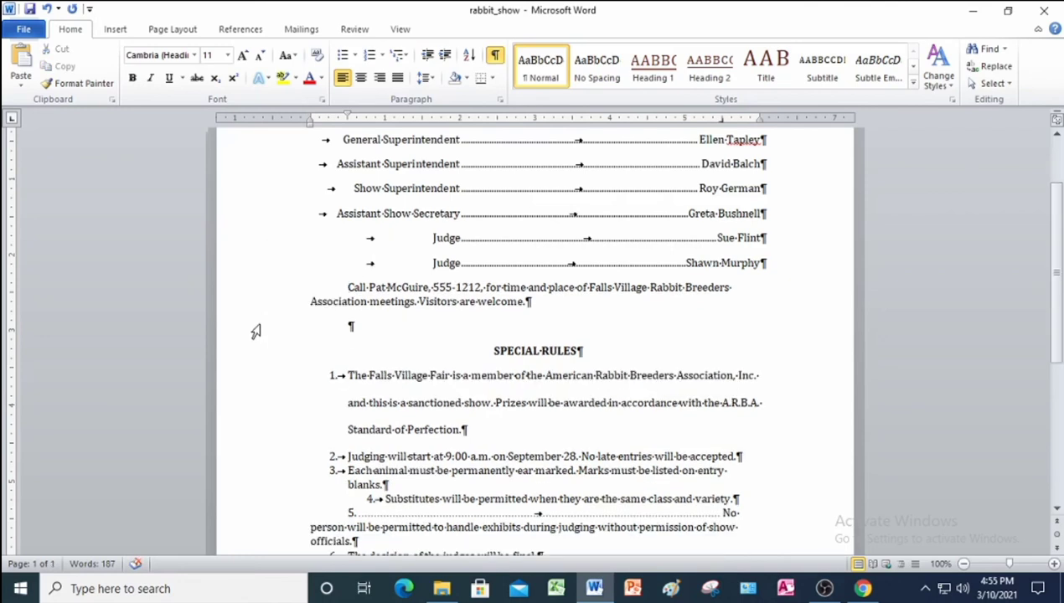
left_click(256, 331)
key("Delete")
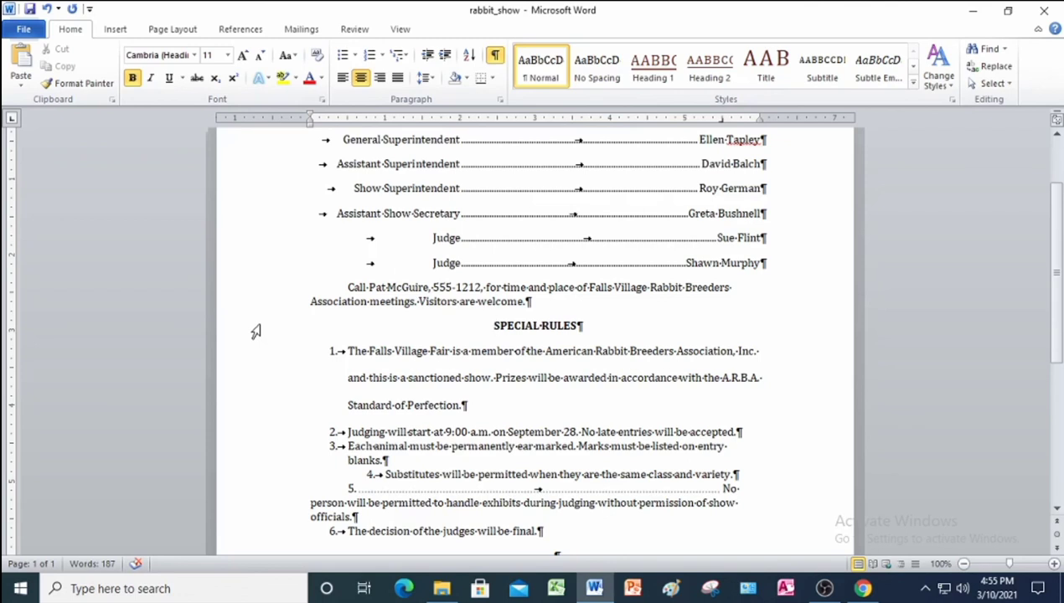
scroll(338, 406, "down", 2)
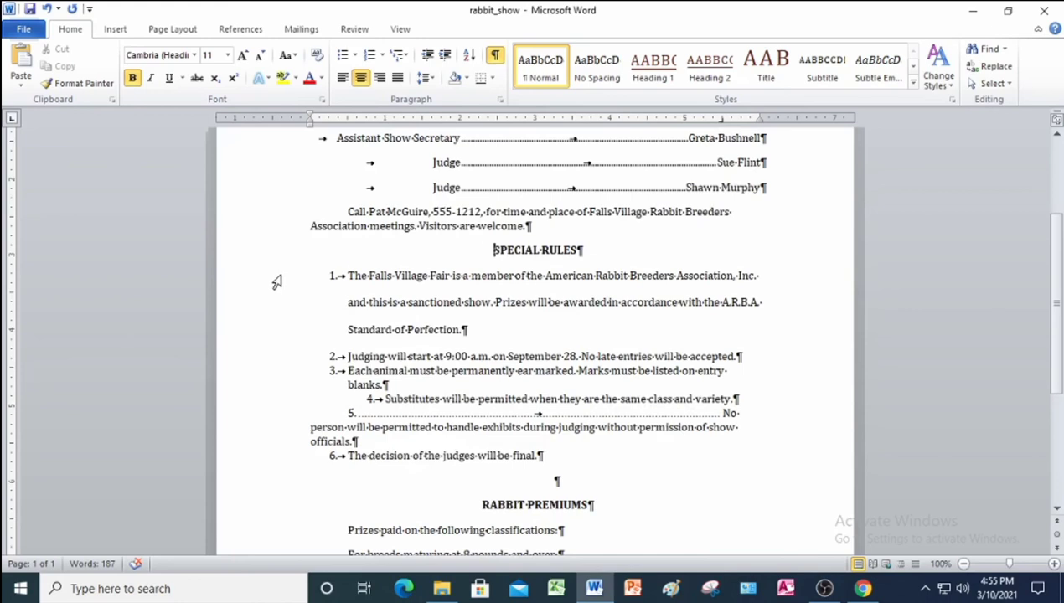
Strip numbering and indents from the six special rules paragraphs.
left_click_drag(277, 282, 320, 467)
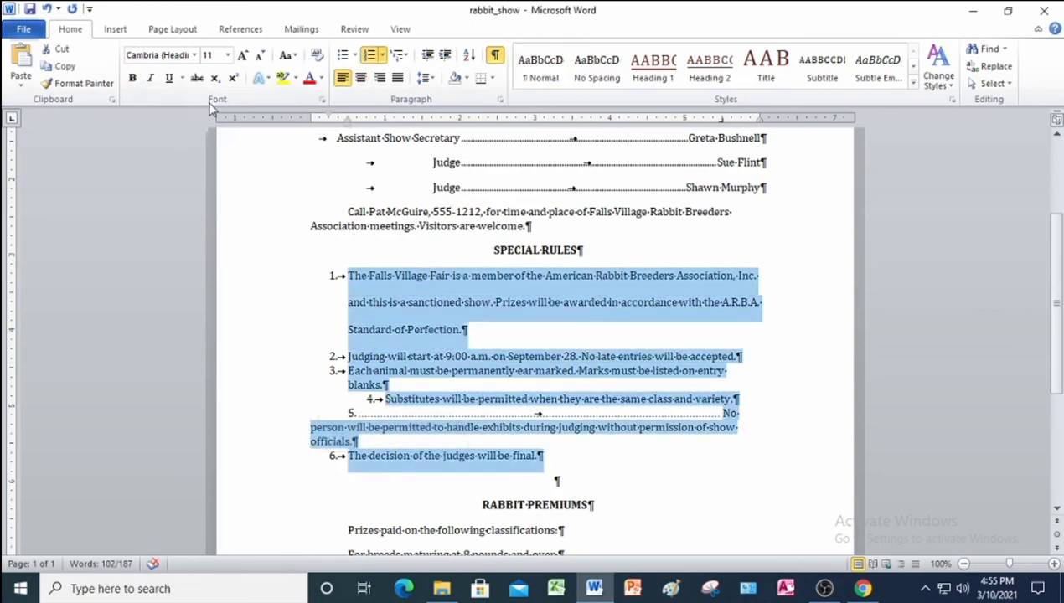
left_click(317, 55)
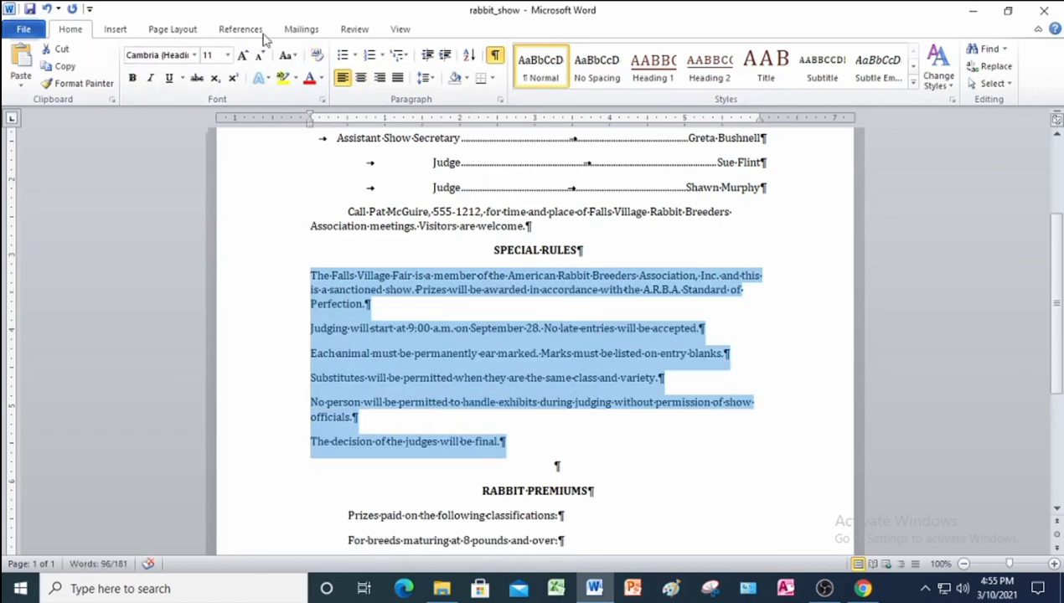
left_click(355, 55)
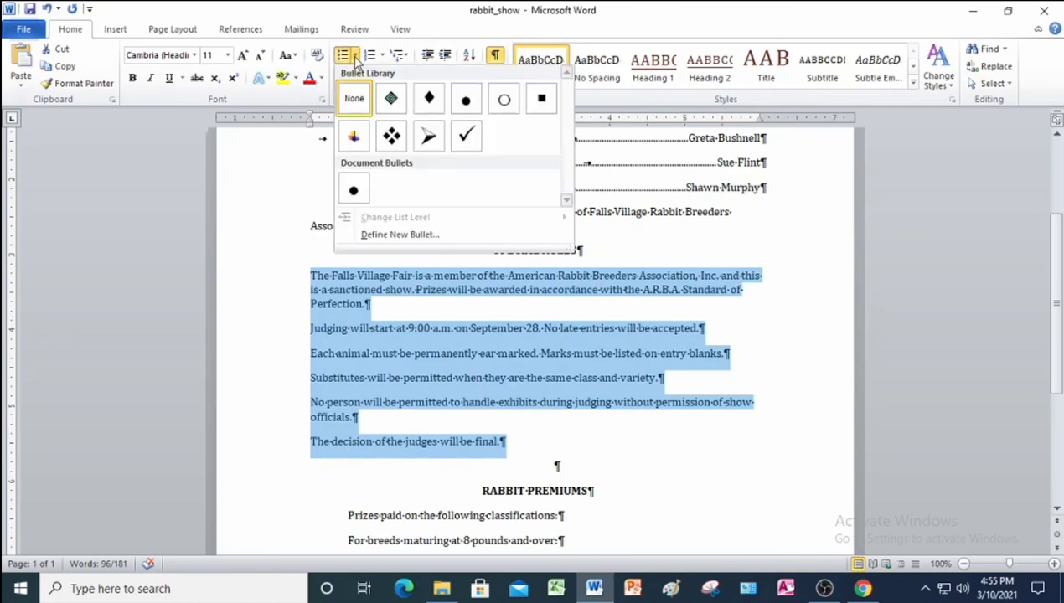
Bullet the six special rules with the Wingdings checked-box symbol (code 254).
left_click(373, 238)
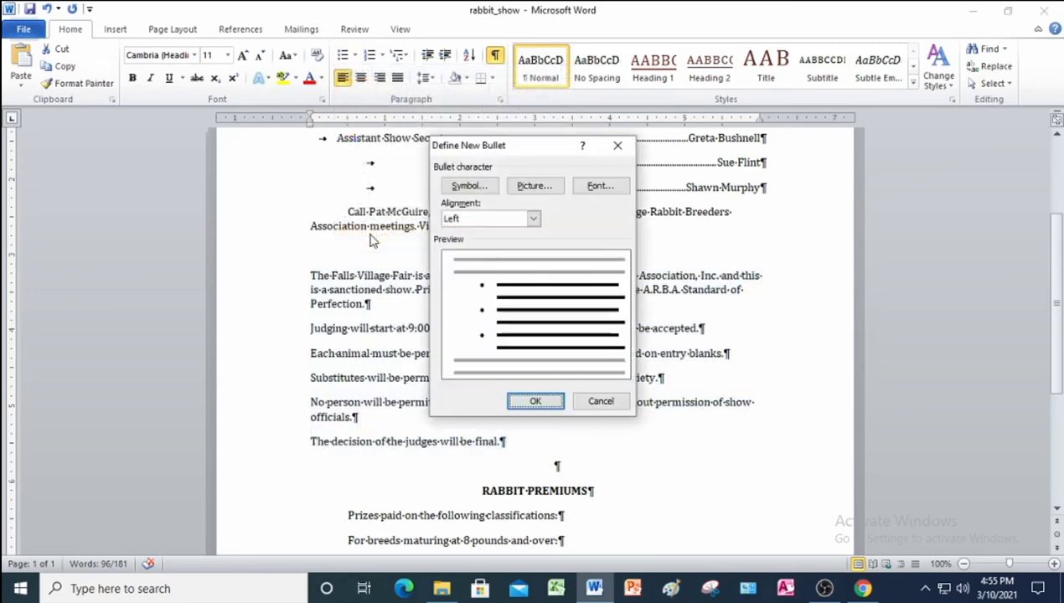
left_click(470, 185)
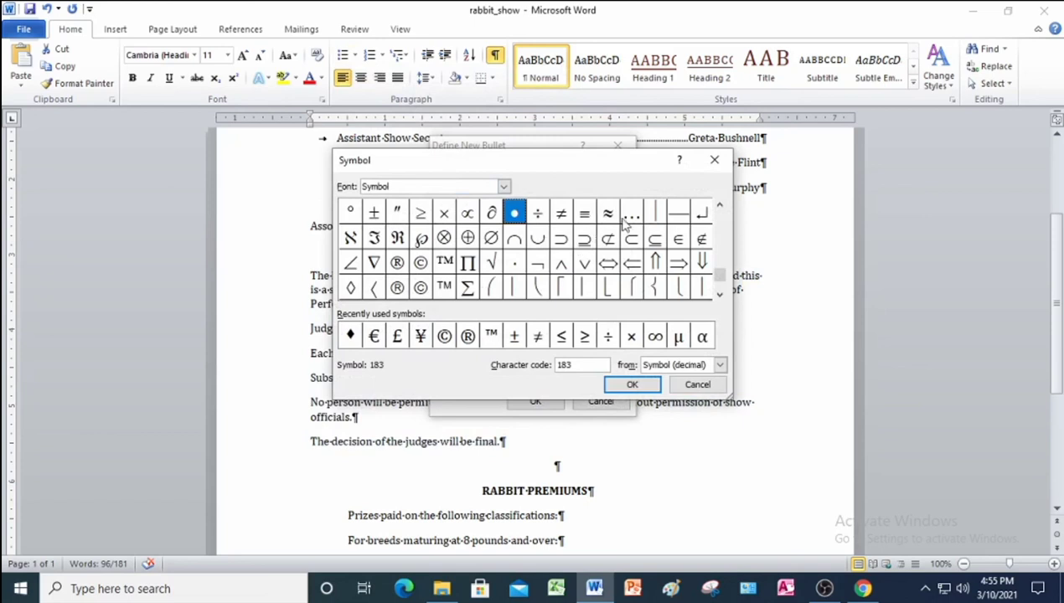
mouse_move(724, 279)
left_mouse_down()
mouse_move(719, 217)
mouse_move(719, 269)
left_mouse_up()
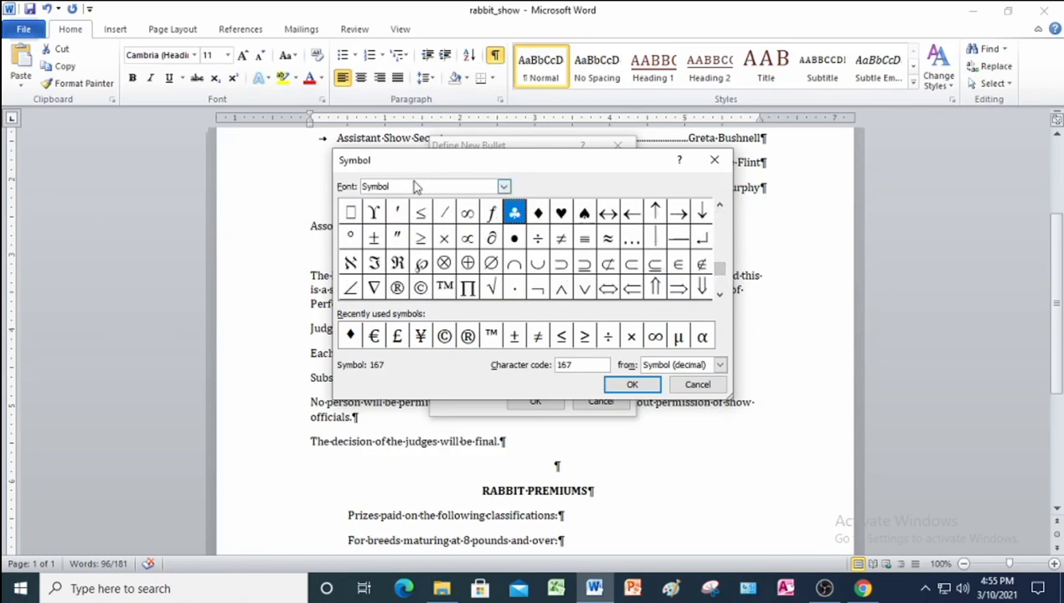
left_click(503, 189)
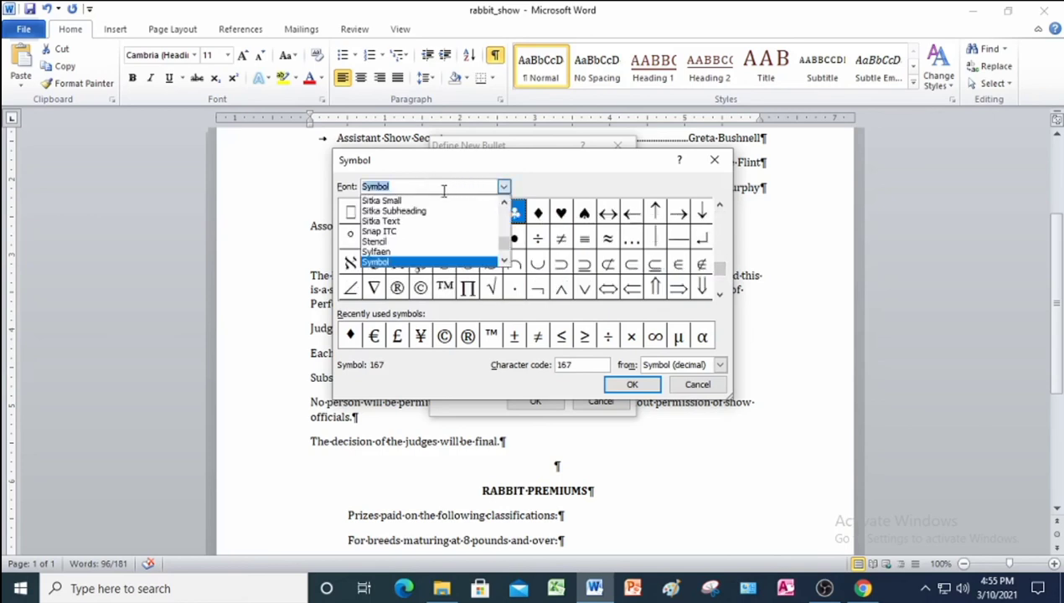
scroll(405, 241, "down", 5)
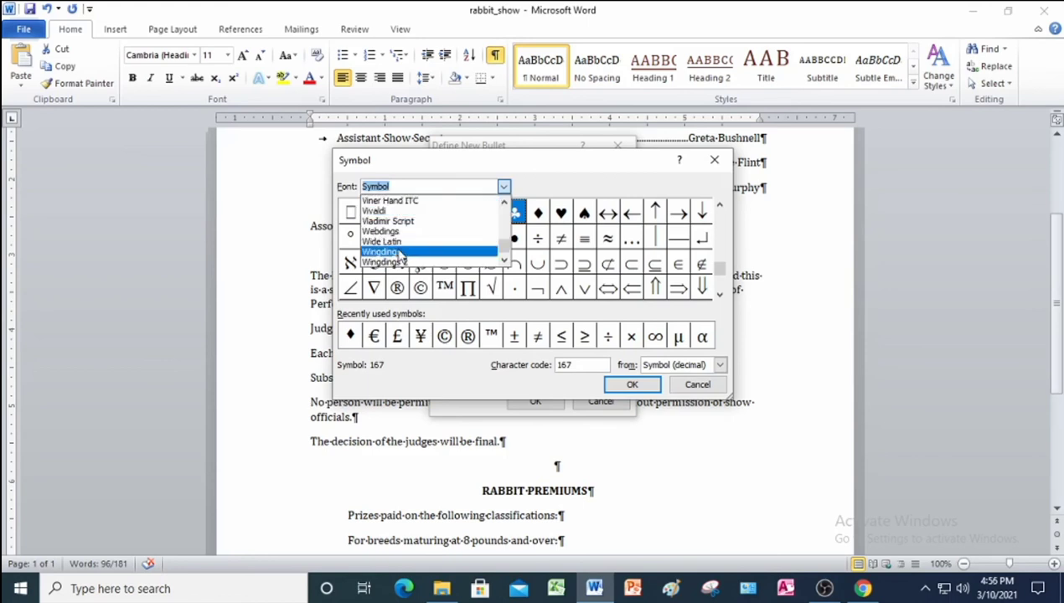
left_click(382, 252)
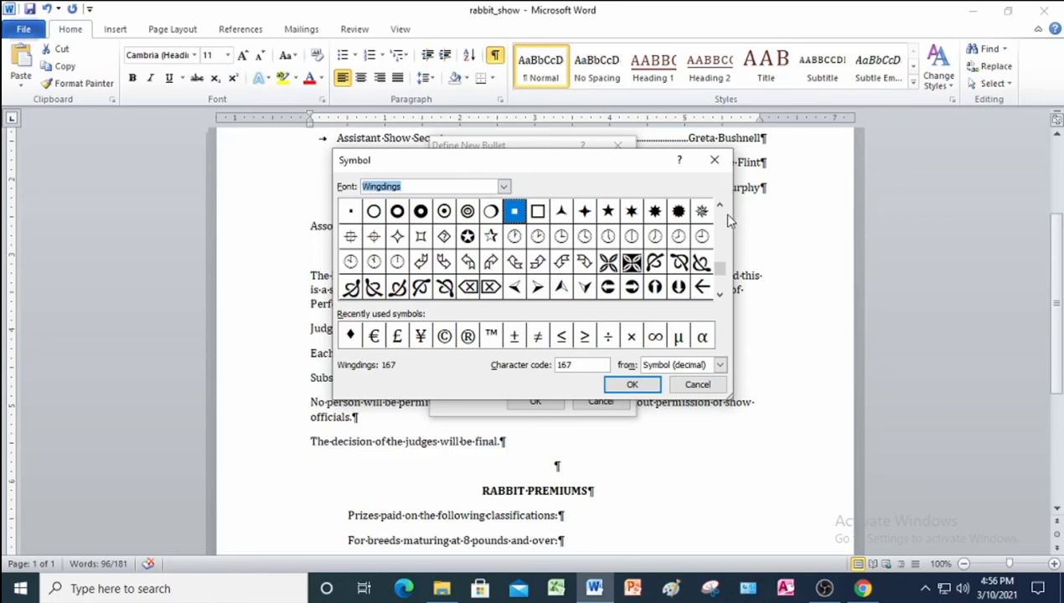
left_click(720, 294)
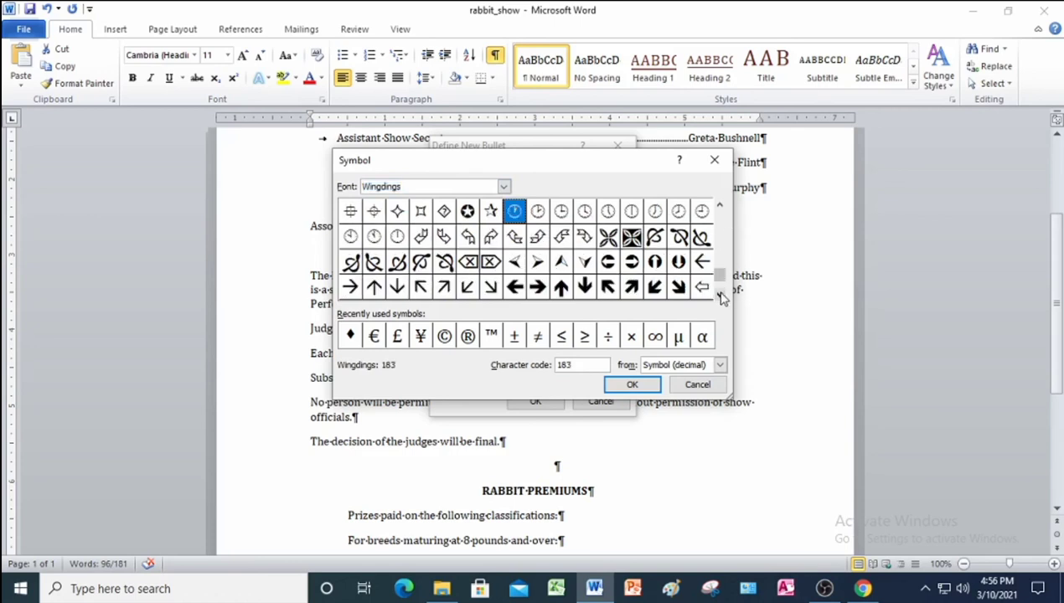
left_click(720, 296)
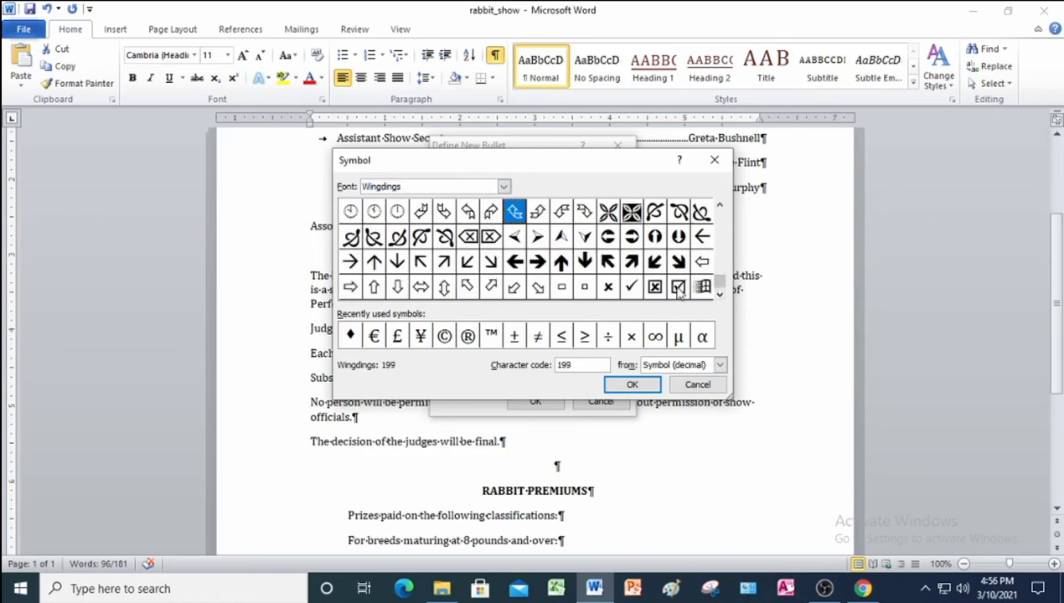
left_click(678, 287)
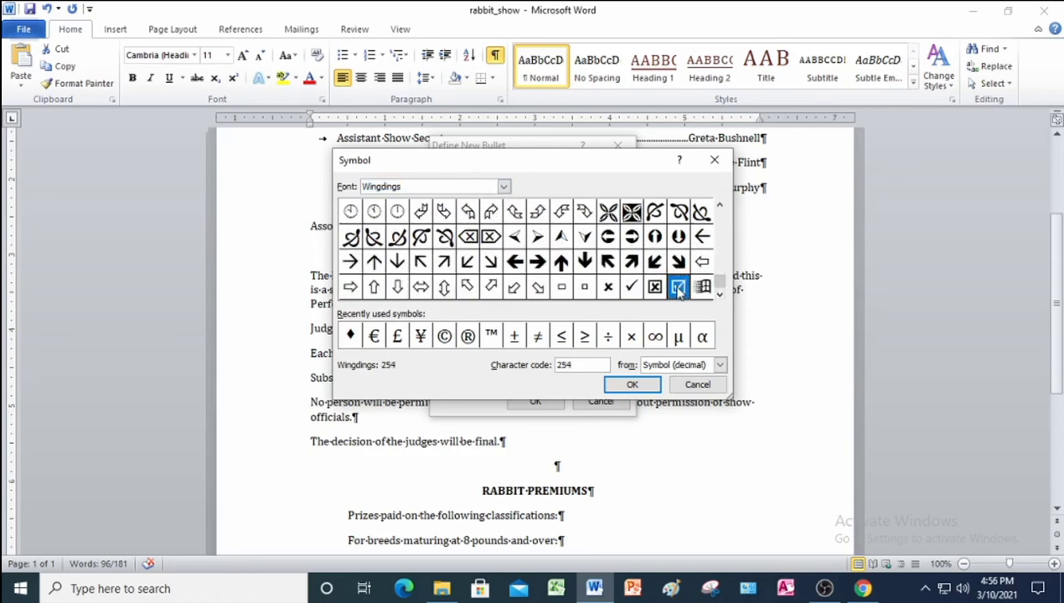
left_click(632, 386)
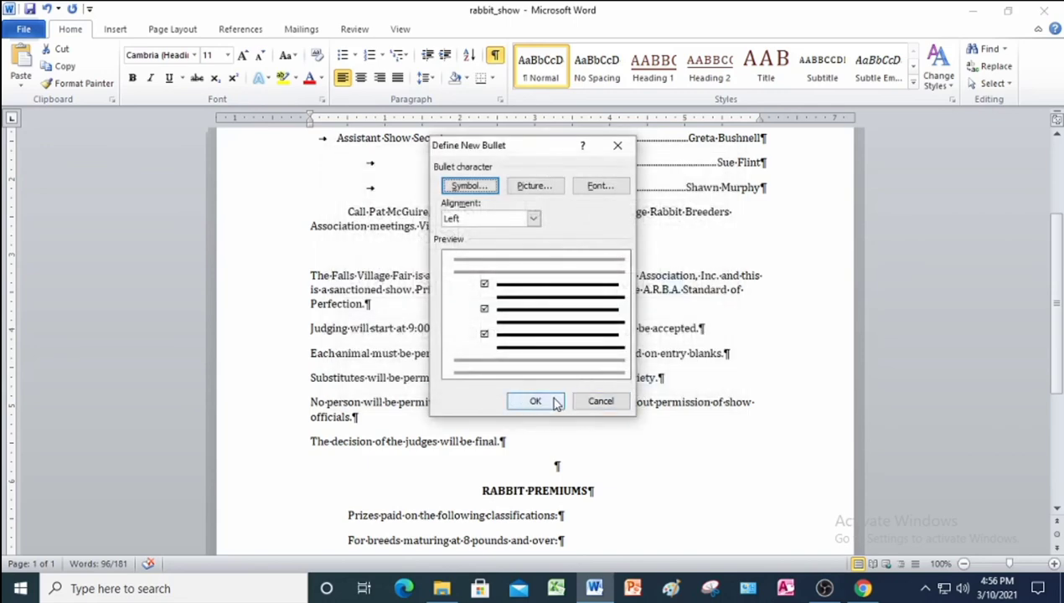
left_click(555, 404)
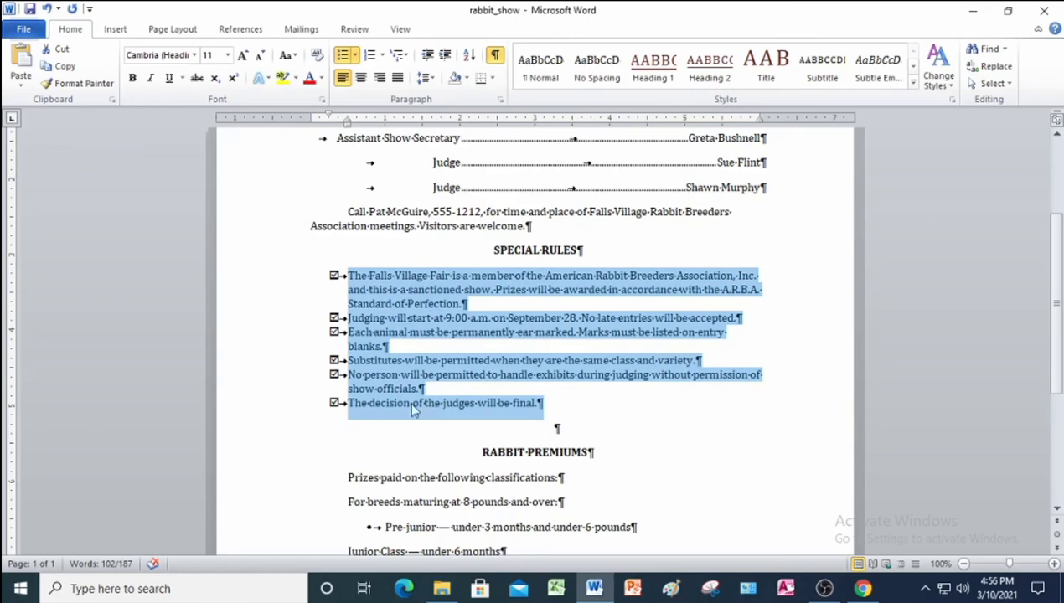
left_click(291, 439)
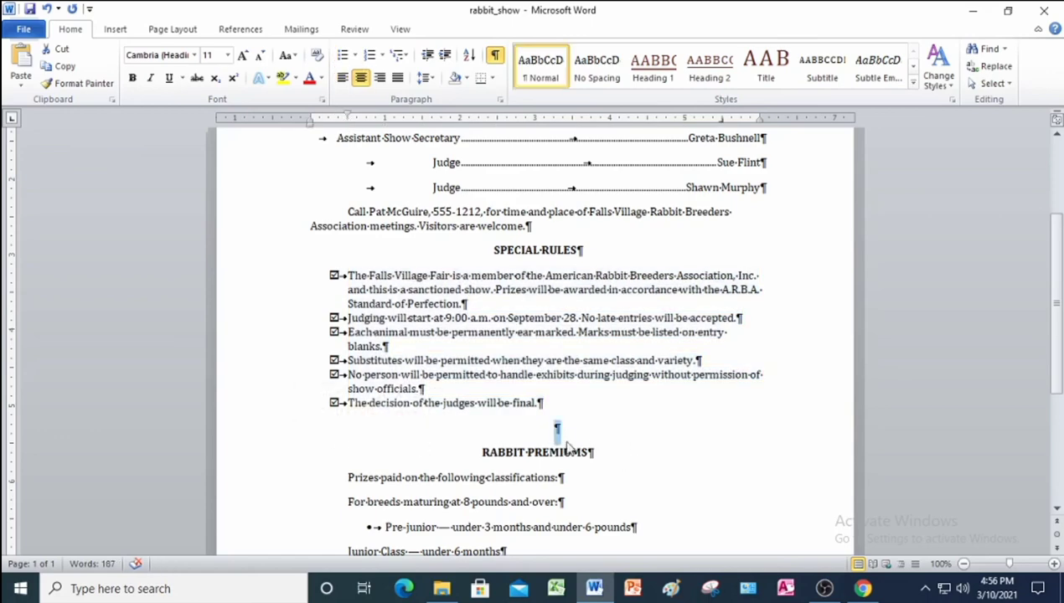
scroll(568, 423, "down", 3)
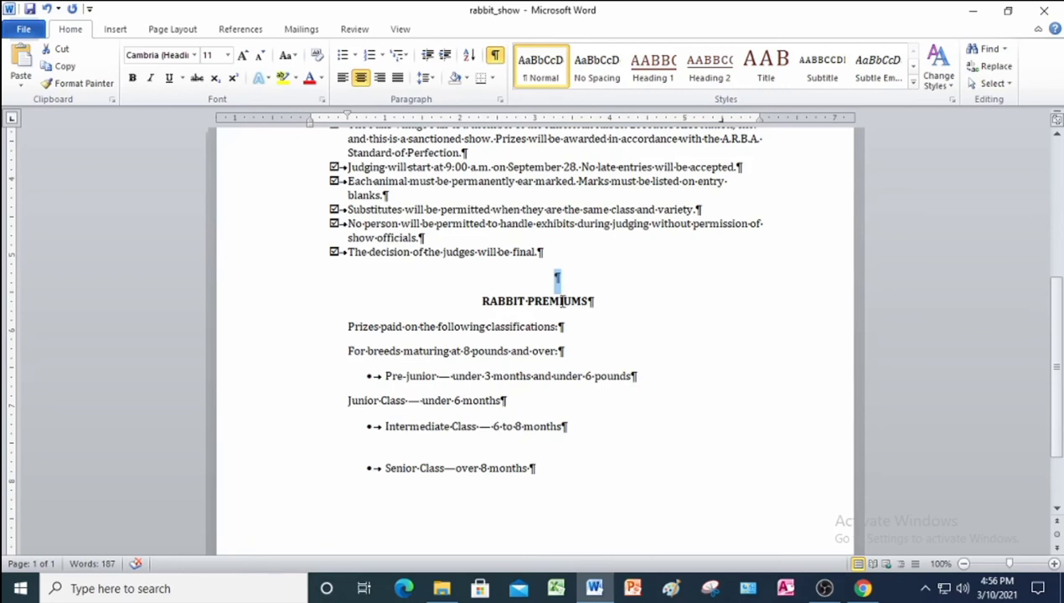
Delete the blank line and give RABBIT PREMIUMS 18 pt spacing before and after.
key("Delete")
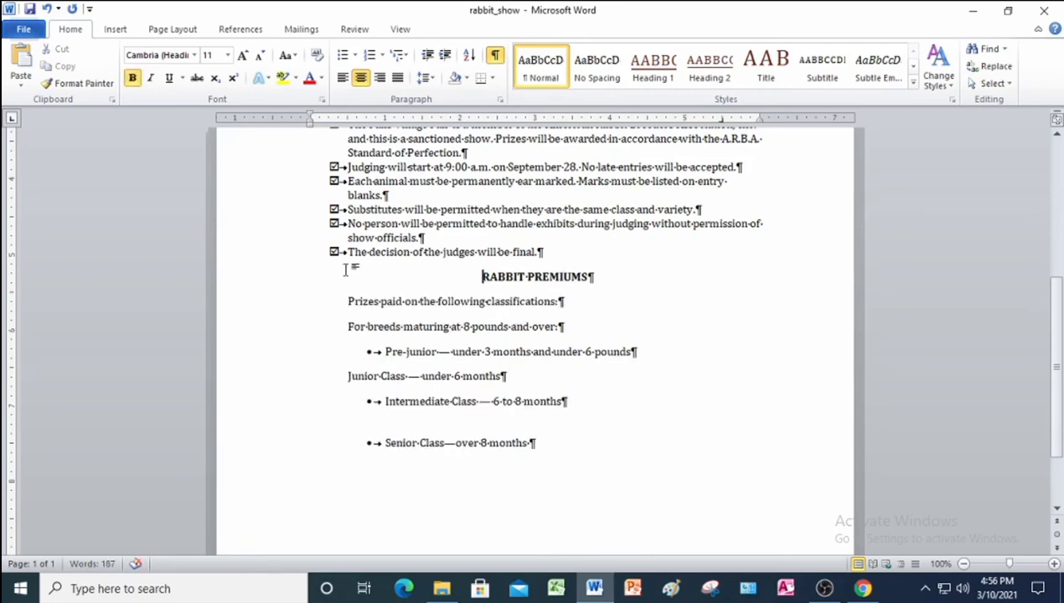
left_click(262, 283)
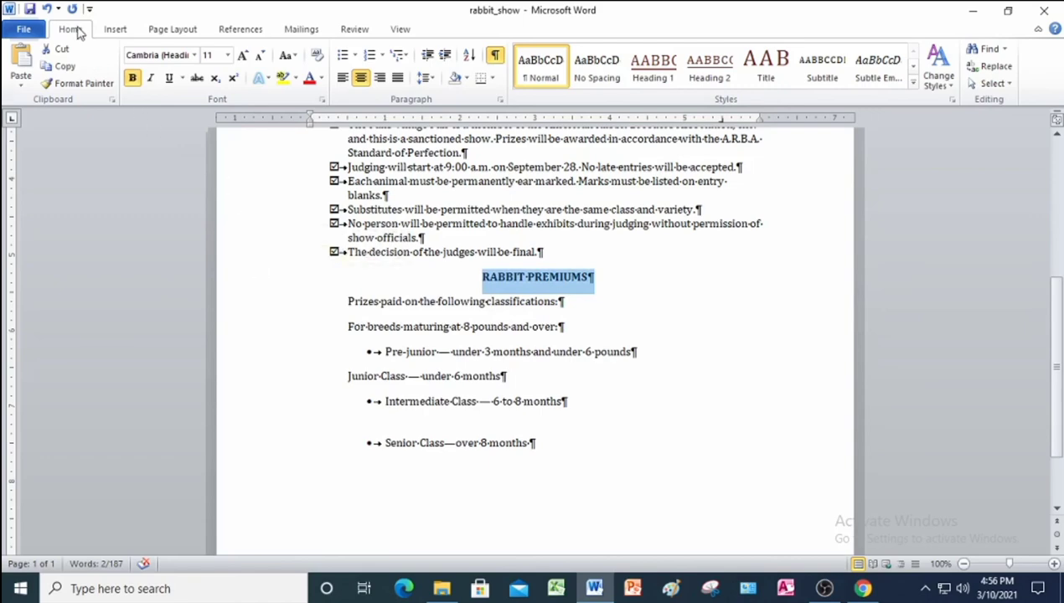
left_click(500, 99)
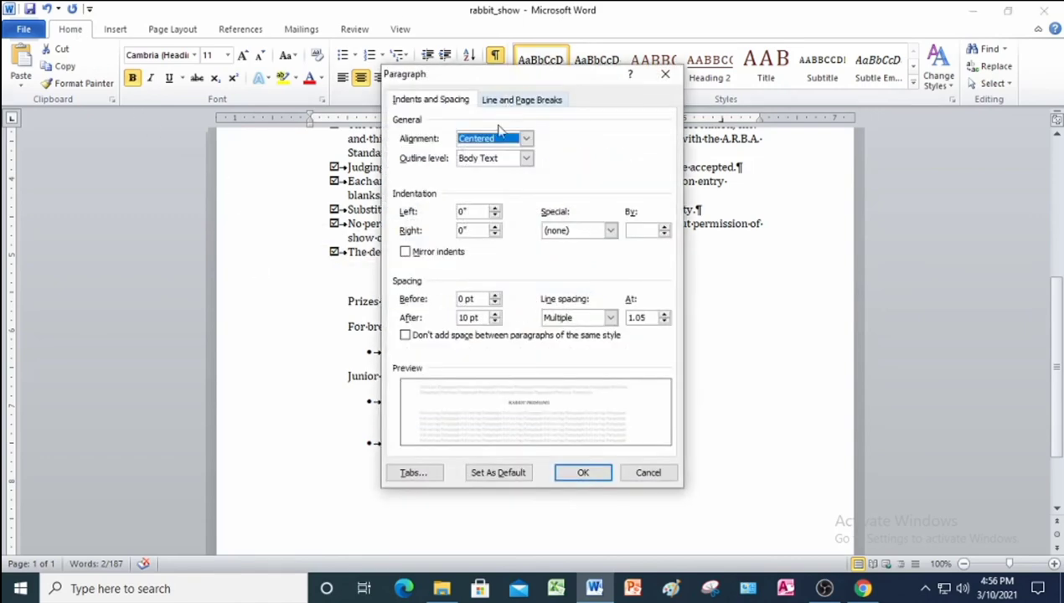
left_click(466, 299)
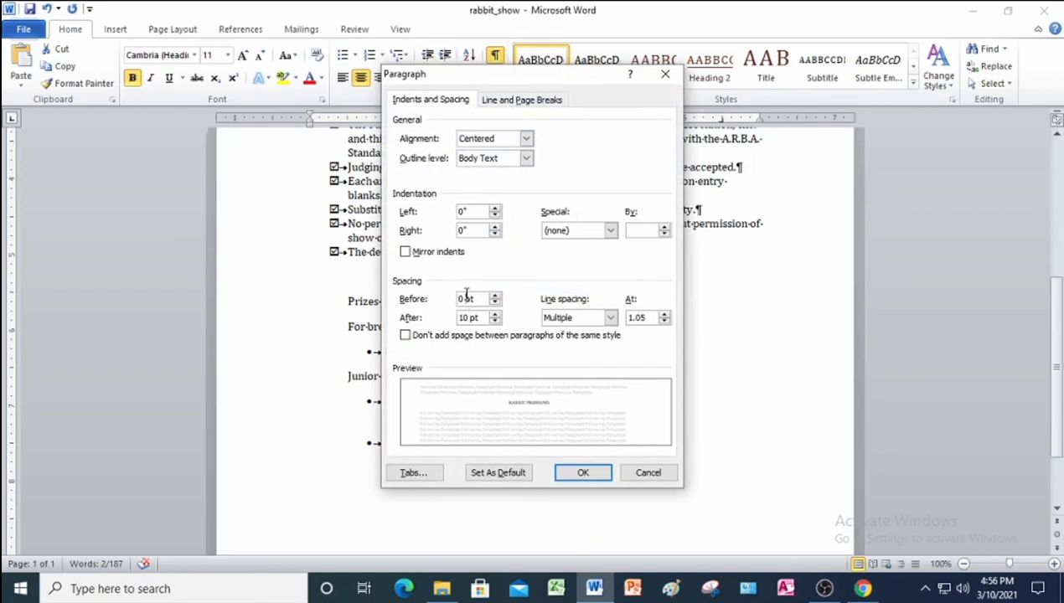
key("BackSpace")
key("BackSpace")
type("18")
left_click(467, 317)
key("BackSpace")
key("BackSpace")
type("18")
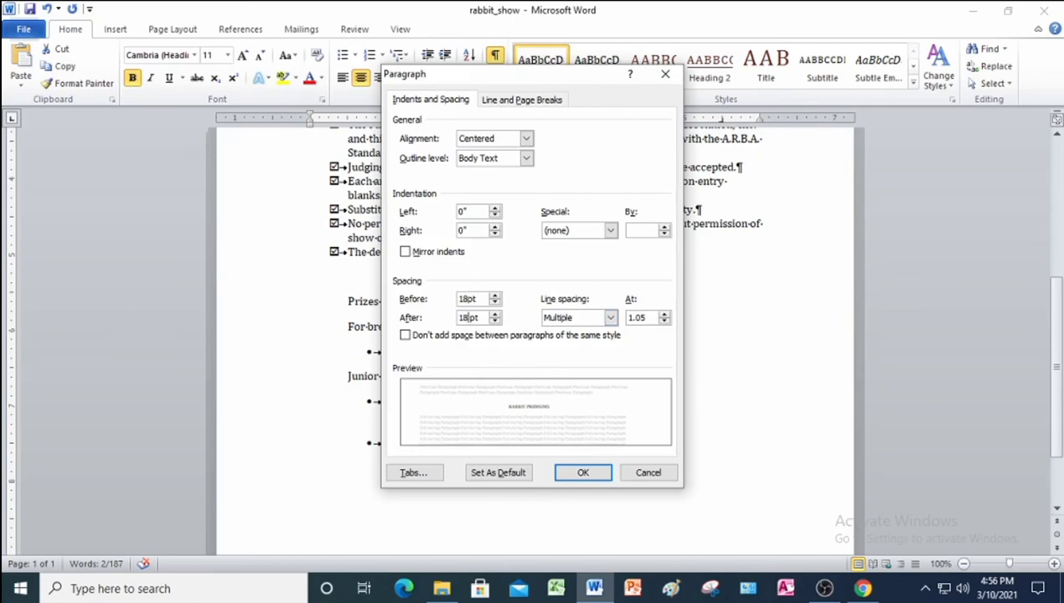
left_click(583, 473)
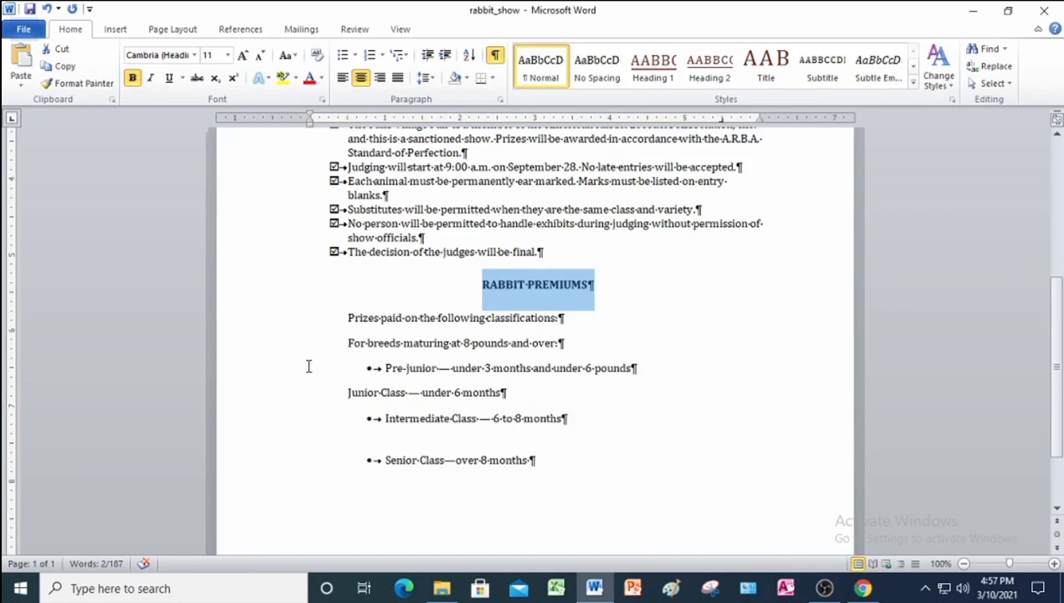
Clear formatting on the Pre-junior through Senior Class lines and number them 1.–4.
left_click(257, 371)
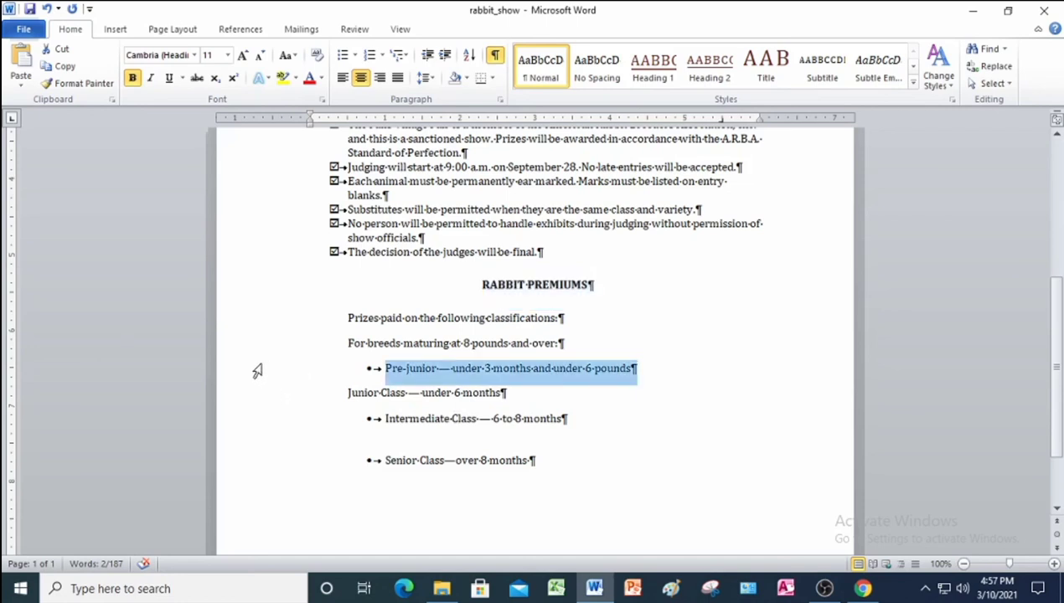
left_click_drag(257, 371, 337, 474)
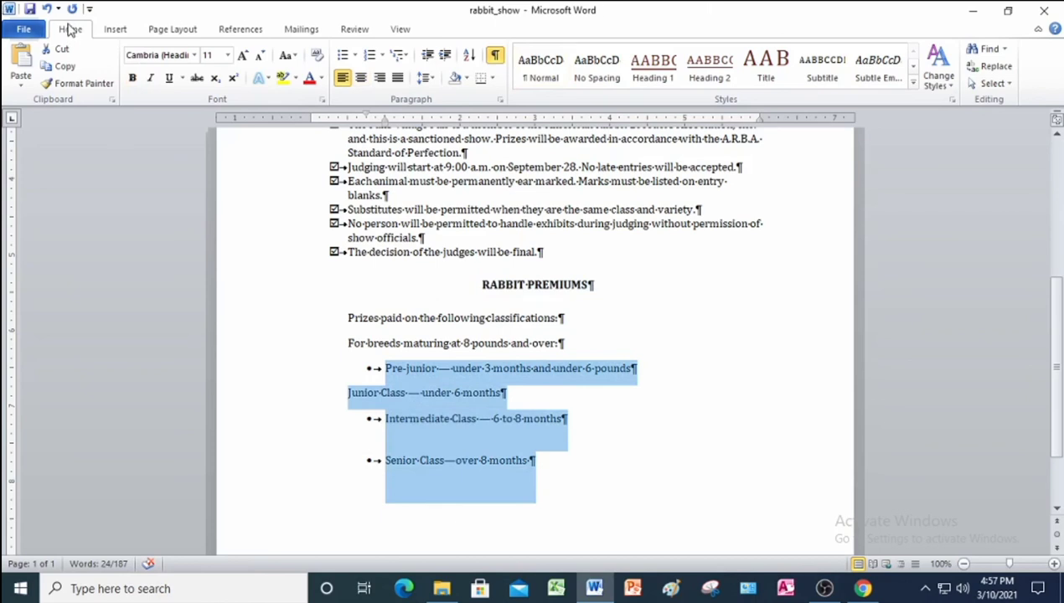
left_click(316, 54)
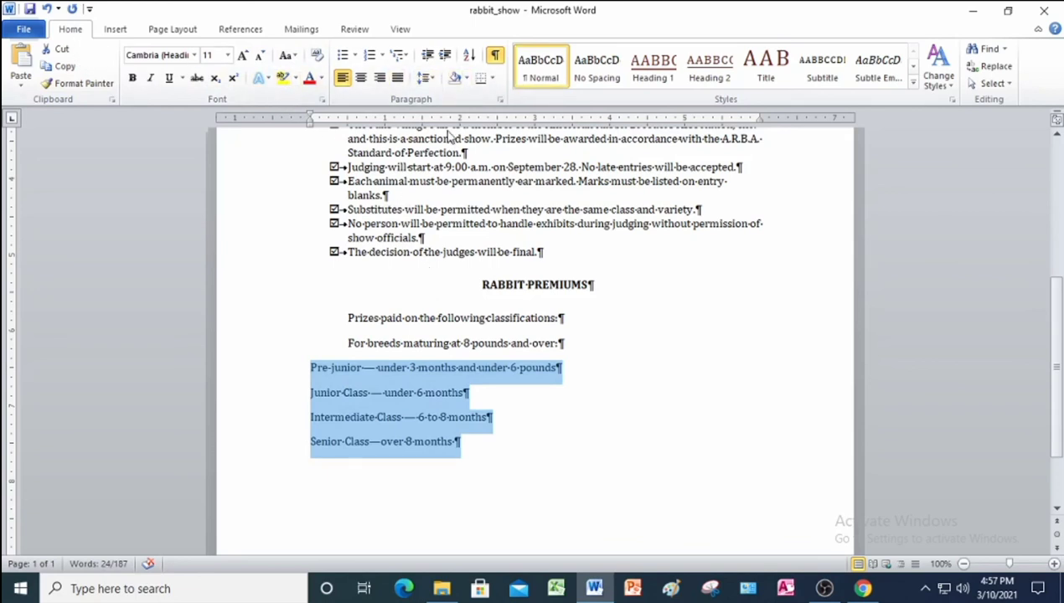
left_click(380, 56)
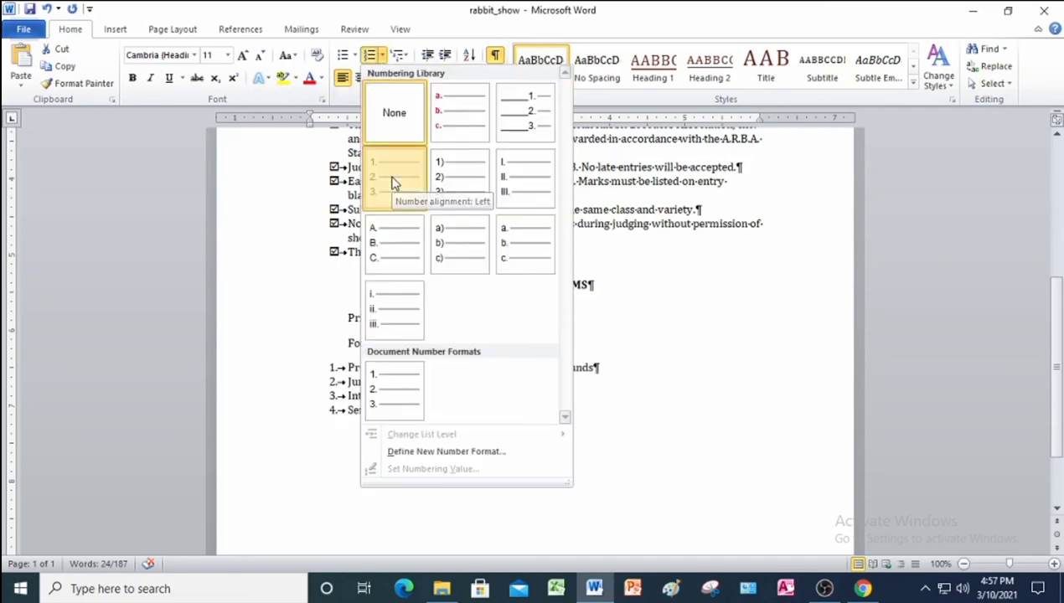
left_click(393, 182)
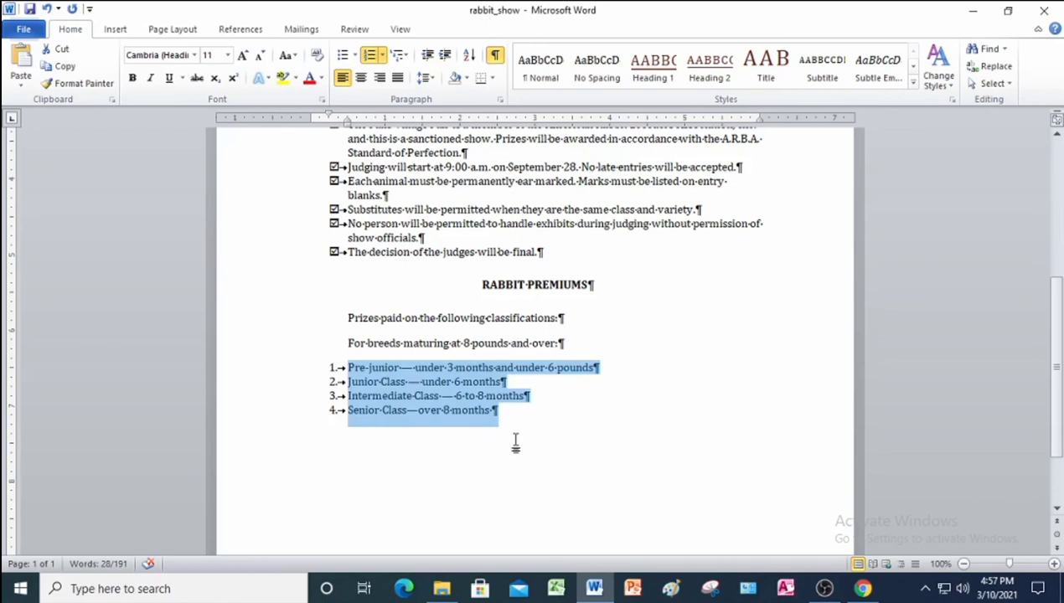
left_click(401, 30)
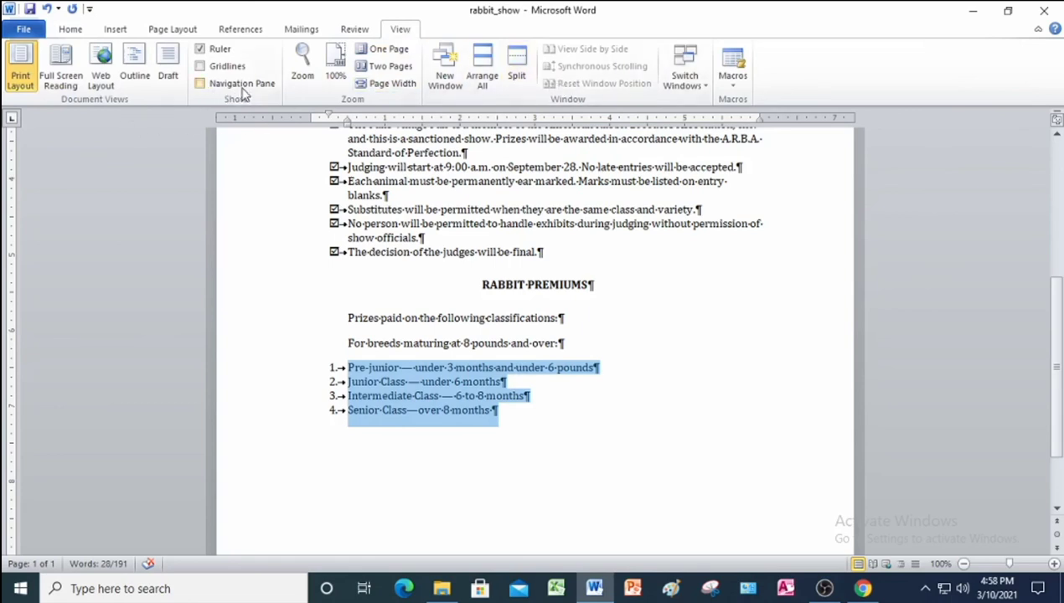
left_click(388, 48)
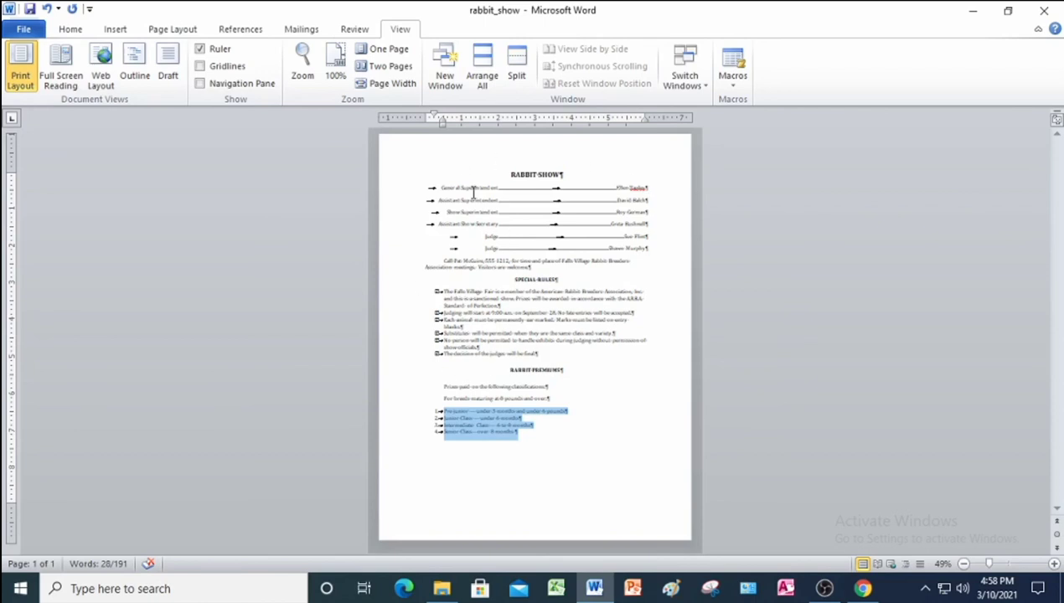
left_click(335, 71)
scroll(529, 366, "up", 8)
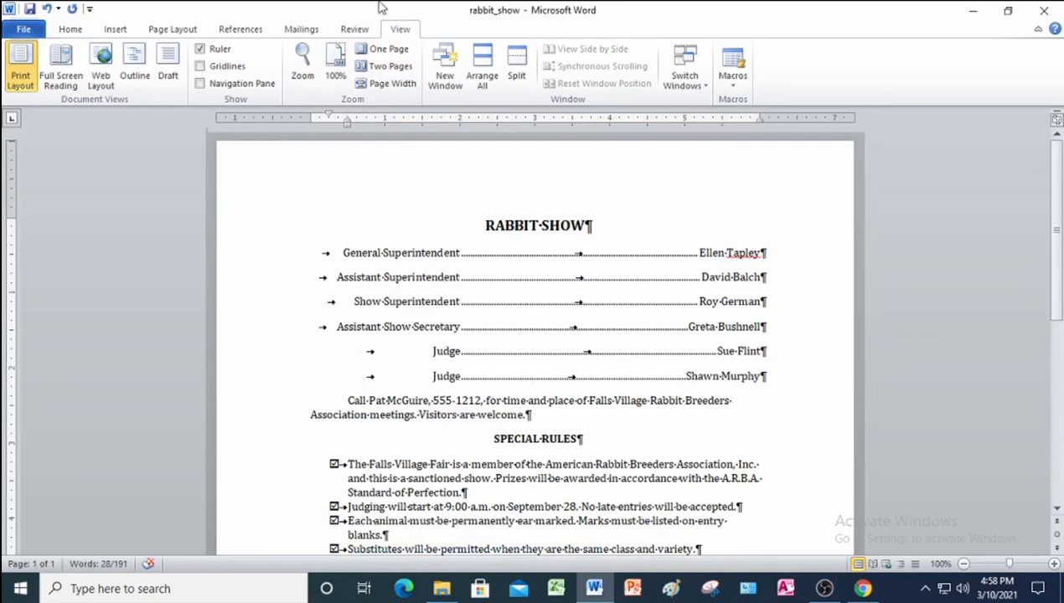
Start a custom text watermark and replace ASAP with the author's name.
left_click(186, 30)
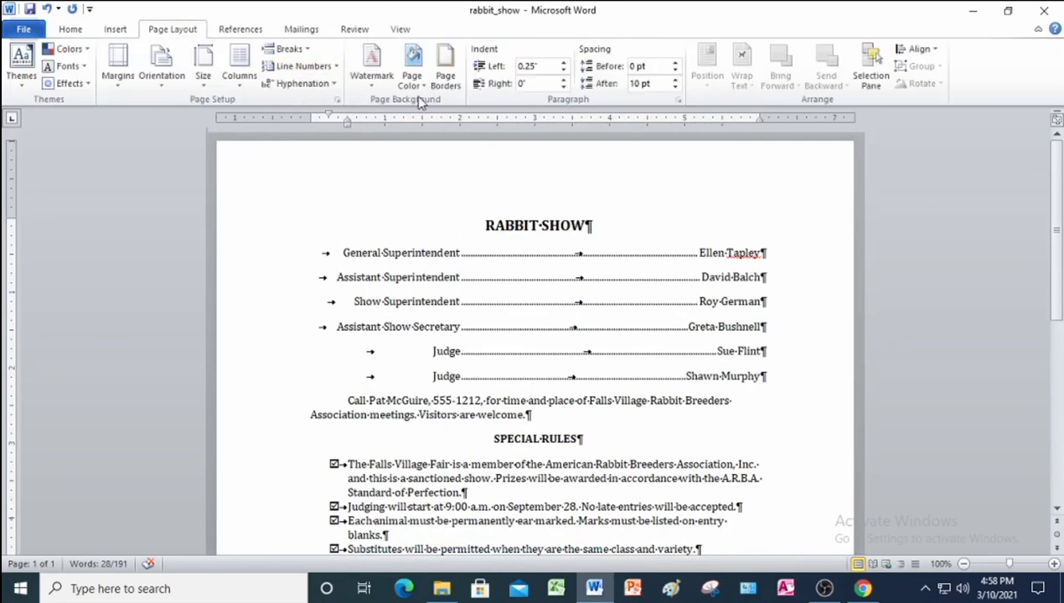
left_click(371, 77)
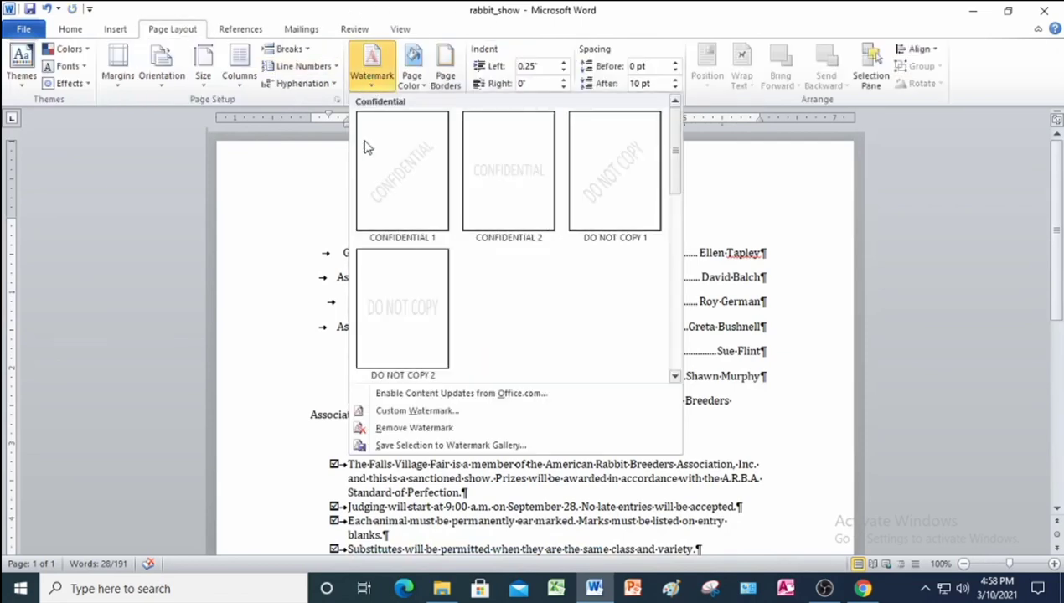
left_click(415, 409)
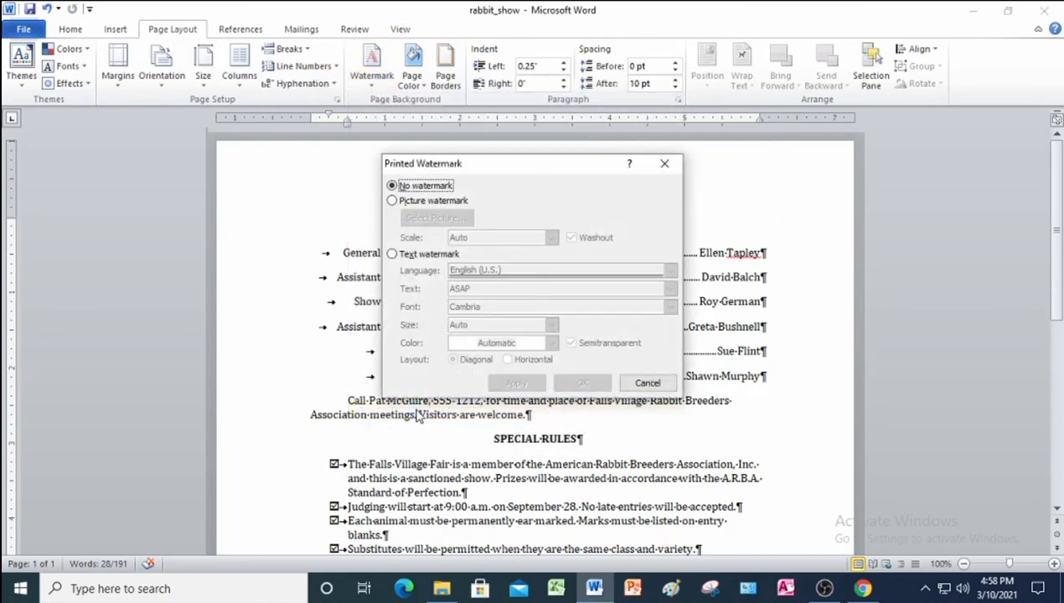
left_click(392, 254)
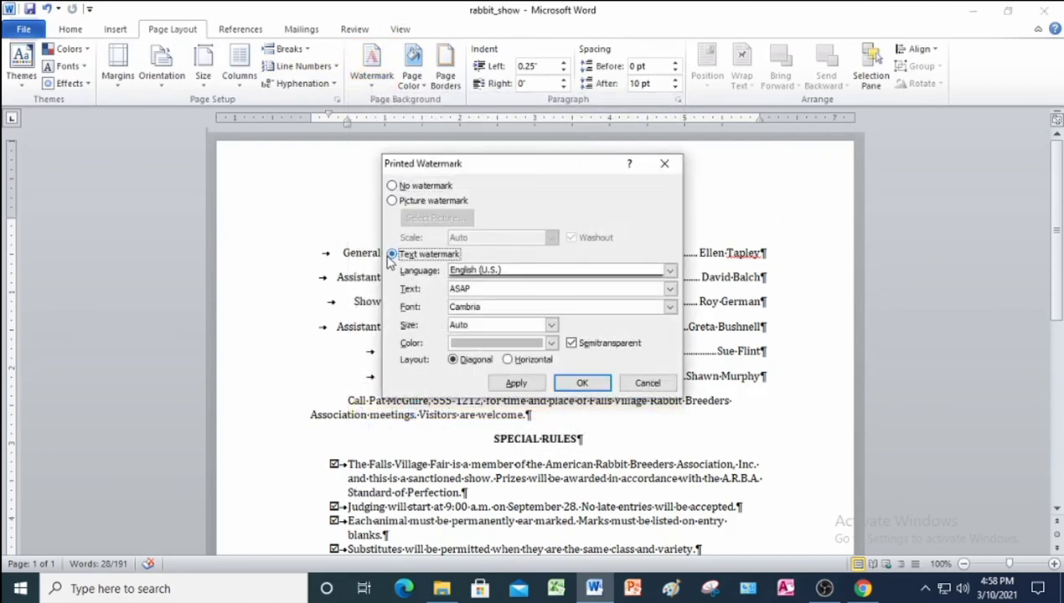
left_click(492, 289)
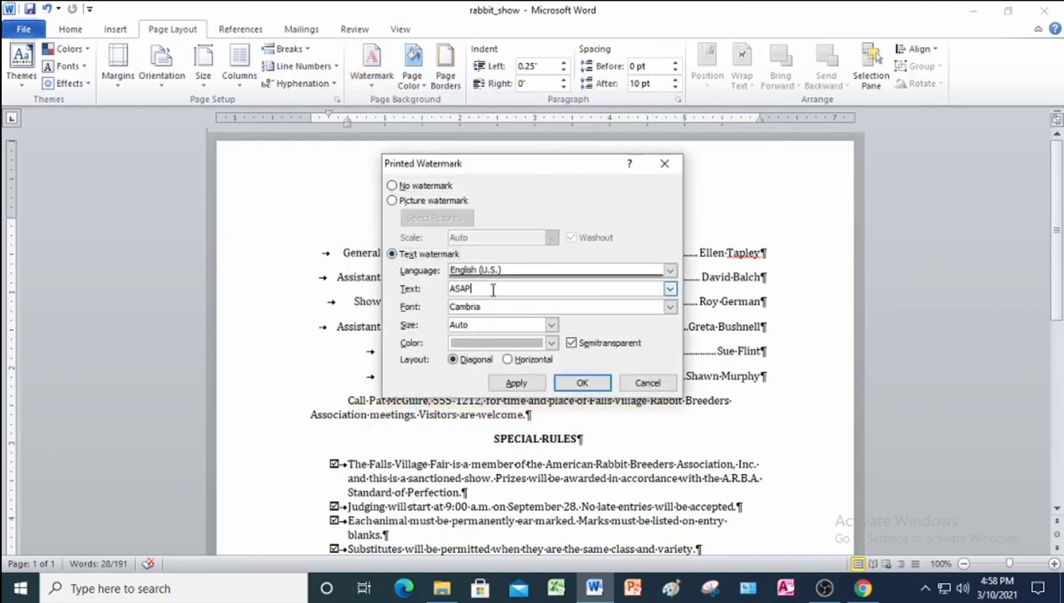
key("BackSpace")
key("BackSpace")
key("BackSpace")
key("BackSpace")
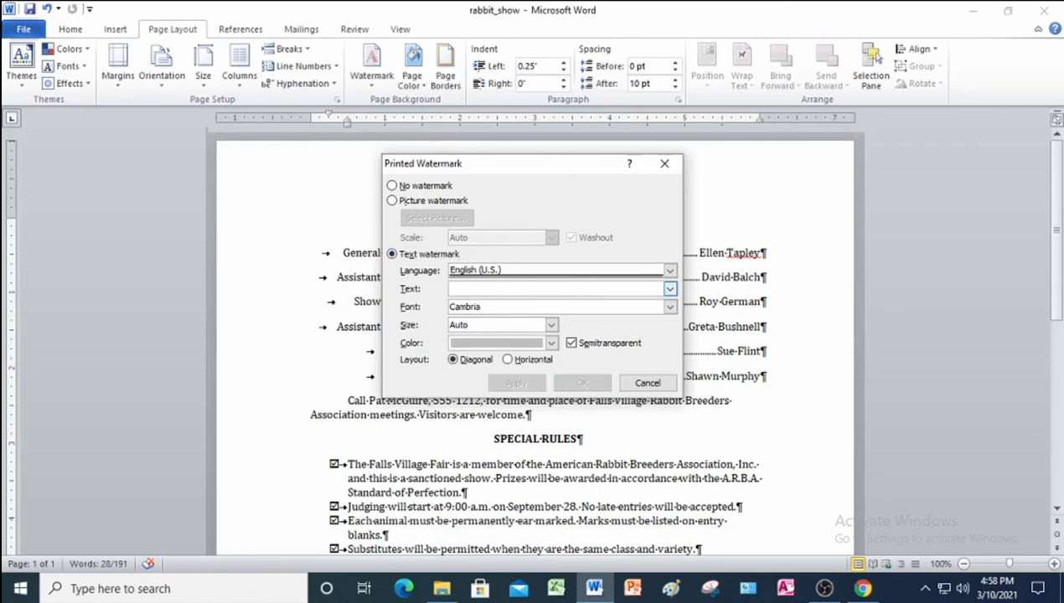
type("Jocel")
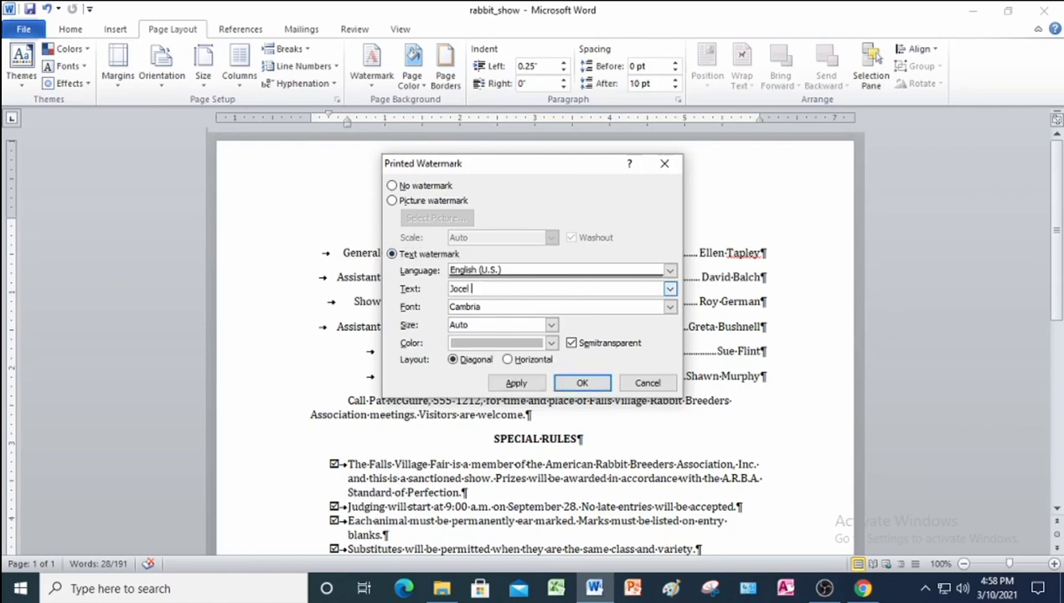
type(" C. Lagnason")
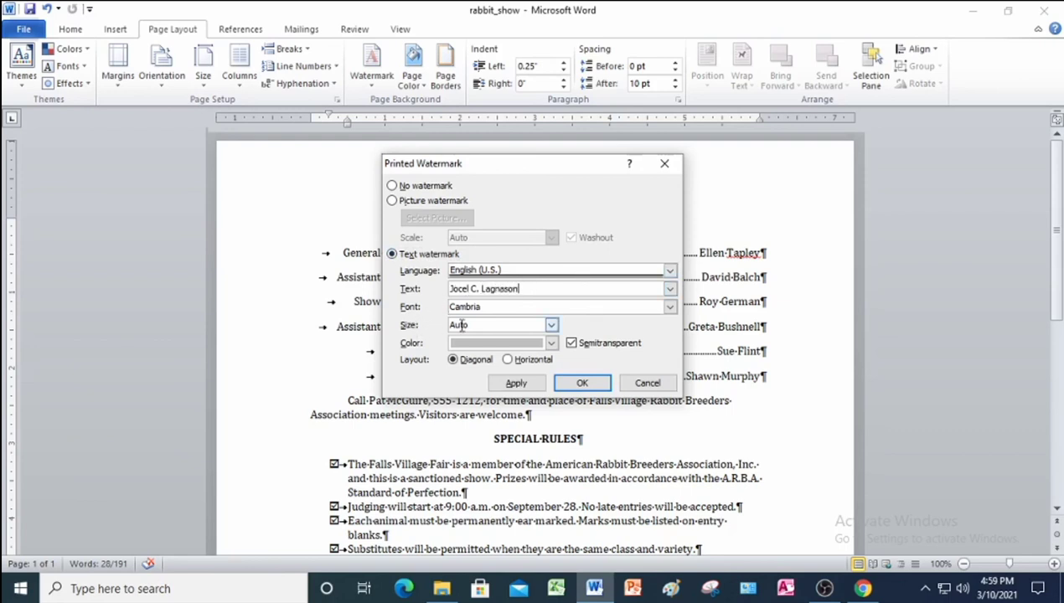
Make the watermark size 36, red and diagonal, and apply it.
left_click(551, 326)
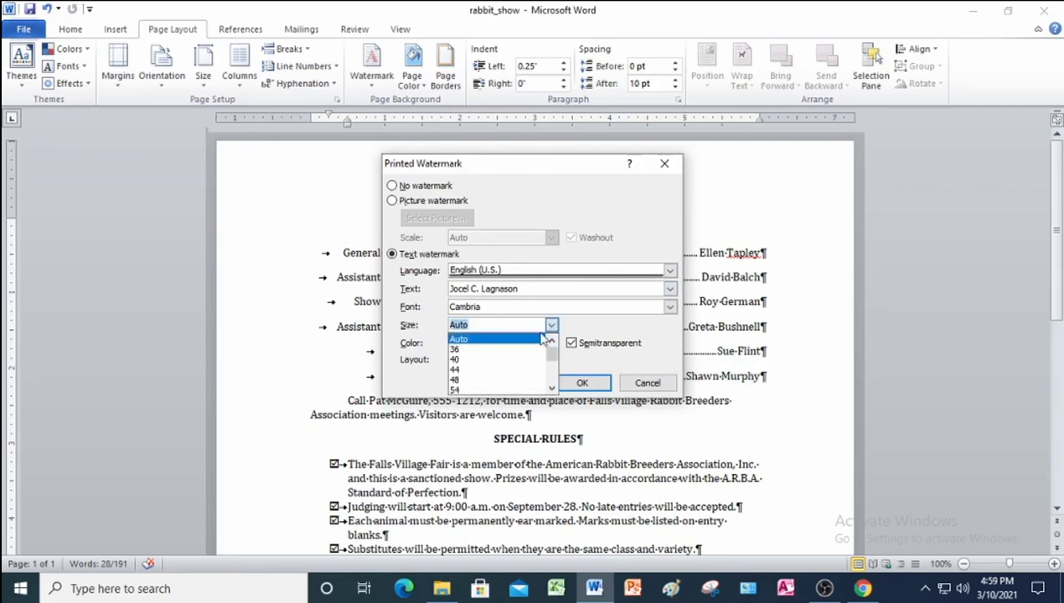
left_click(521, 352)
left_click(552, 344)
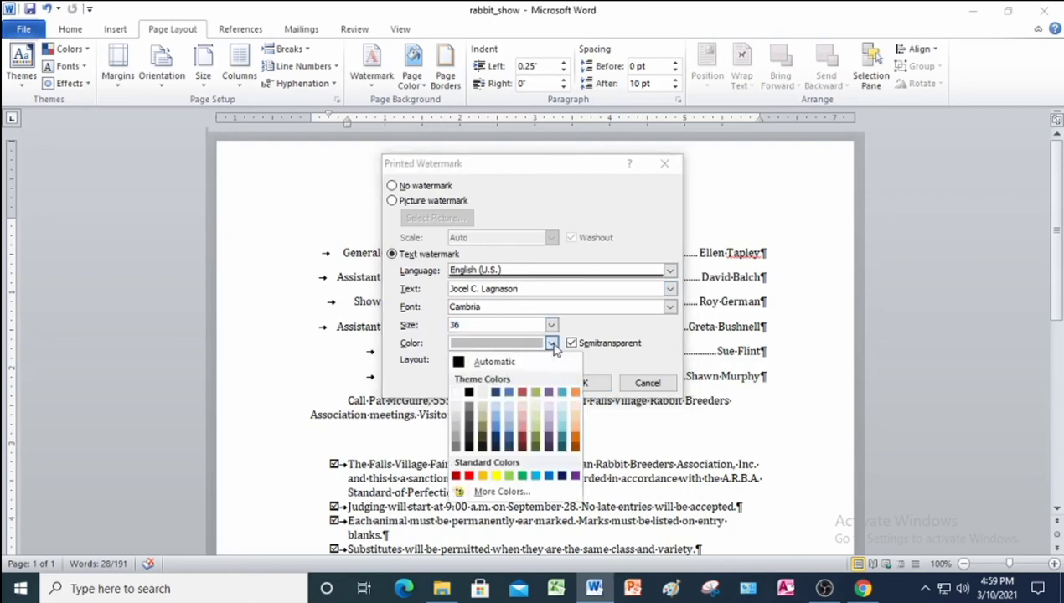
left_click(470, 476)
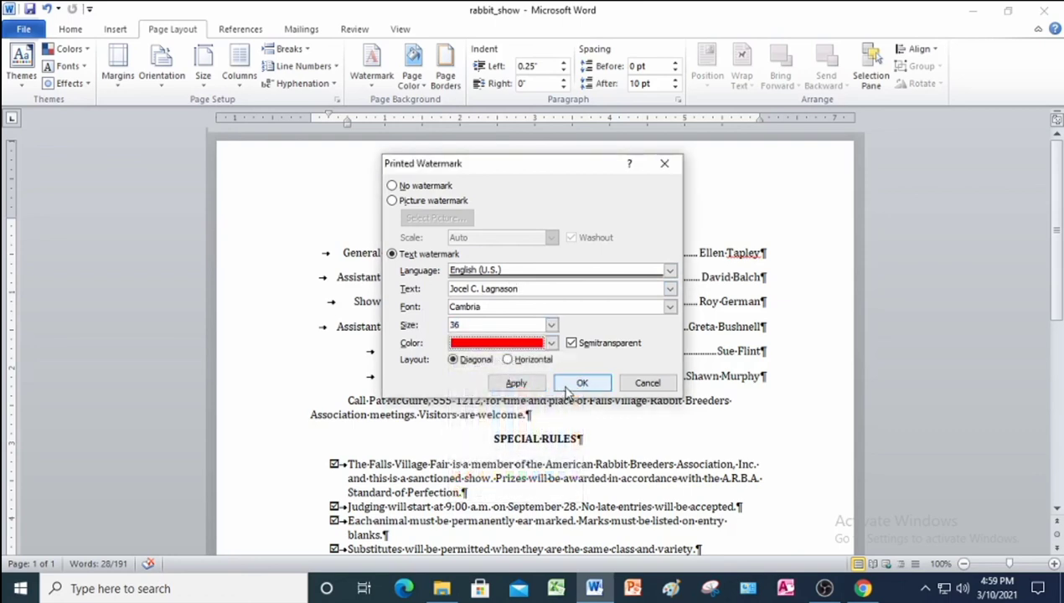
left_click(581, 383)
scroll(615, 479, "down", 4)
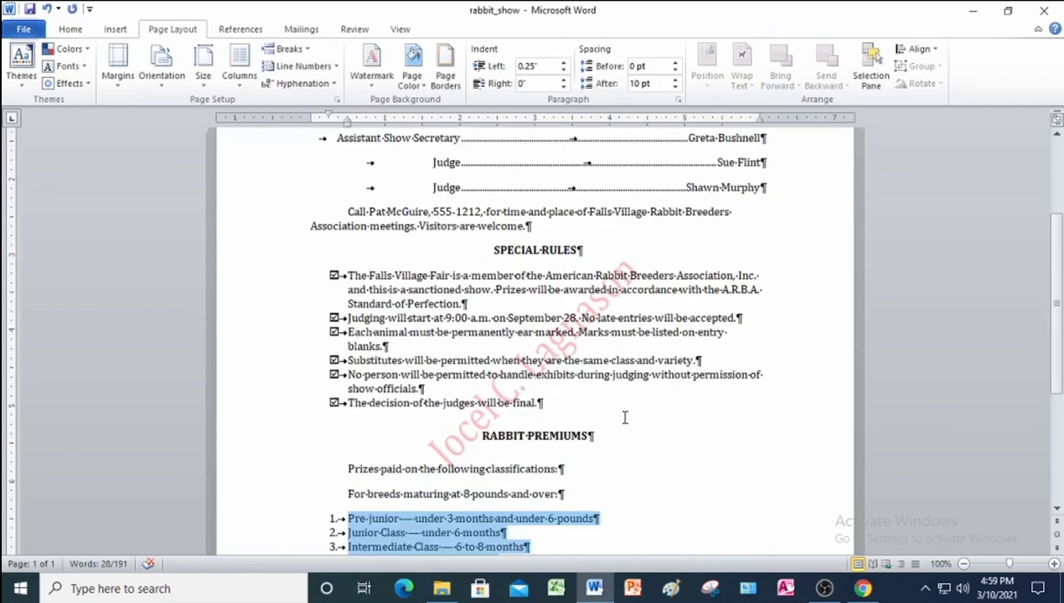
scroll(624, 417, "down", 2)
left_click(624, 415)
scroll(637, 441, "up", 4)
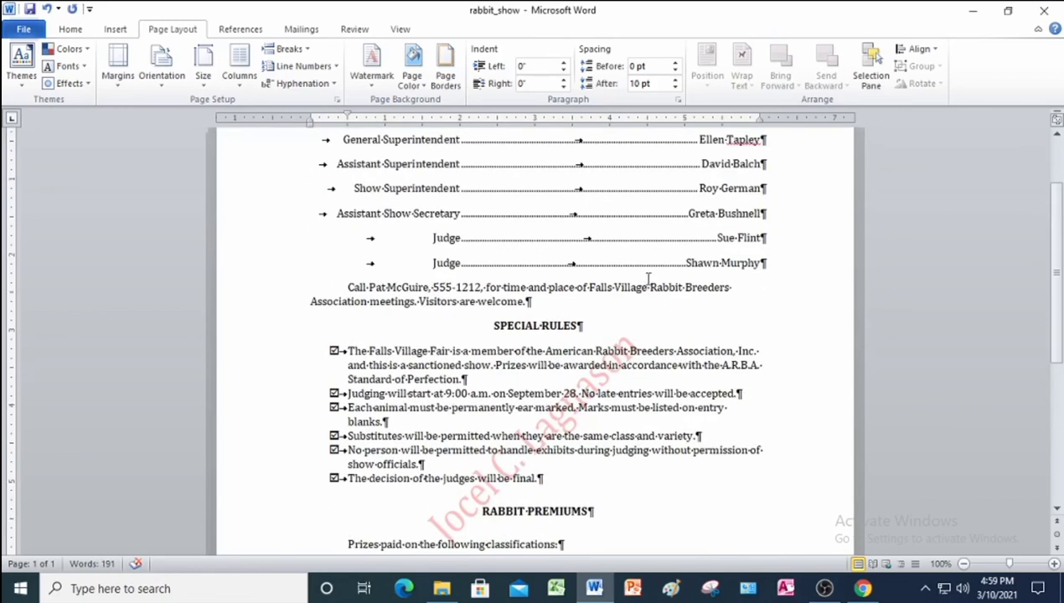
scroll(614, 408, "down", 4)
scroll(613, 408, "up", 6)
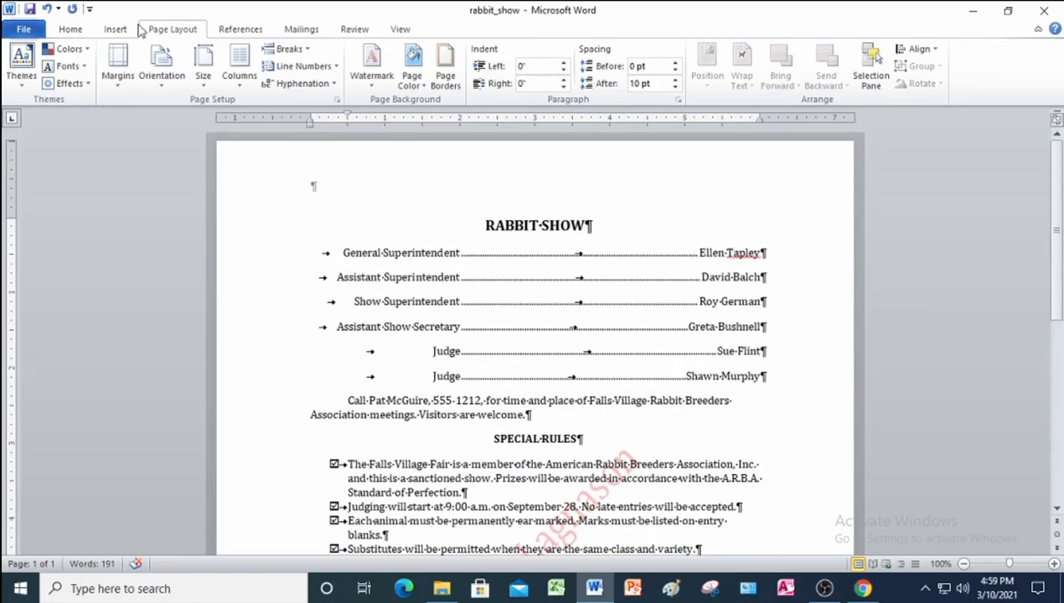
Hide the formatting marks and save rabbit_show.
left_click(70, 30)
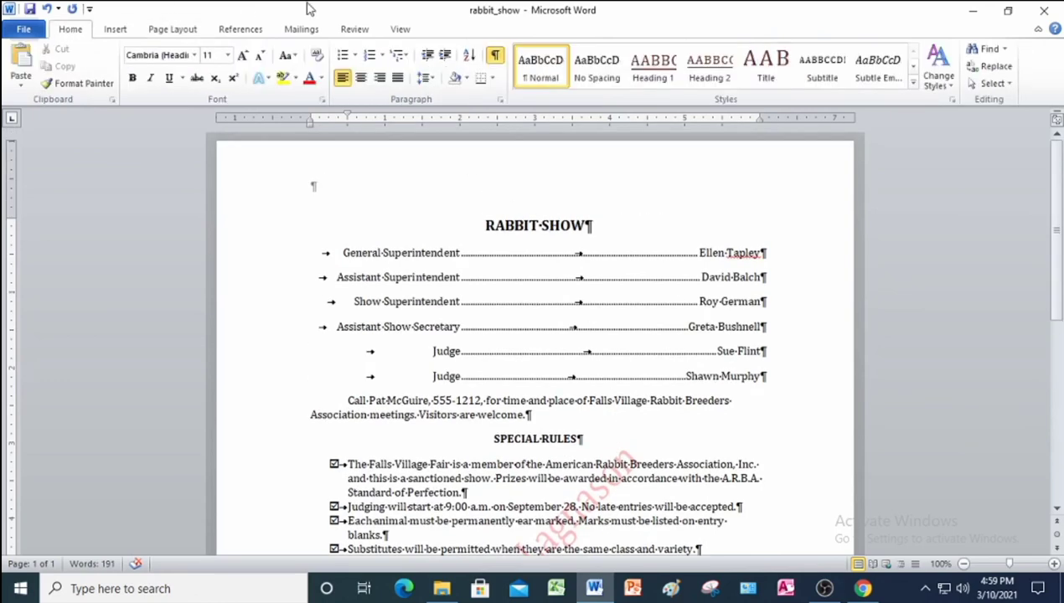
left_click(495, 55)
scroll(551, 341, "down", 9)
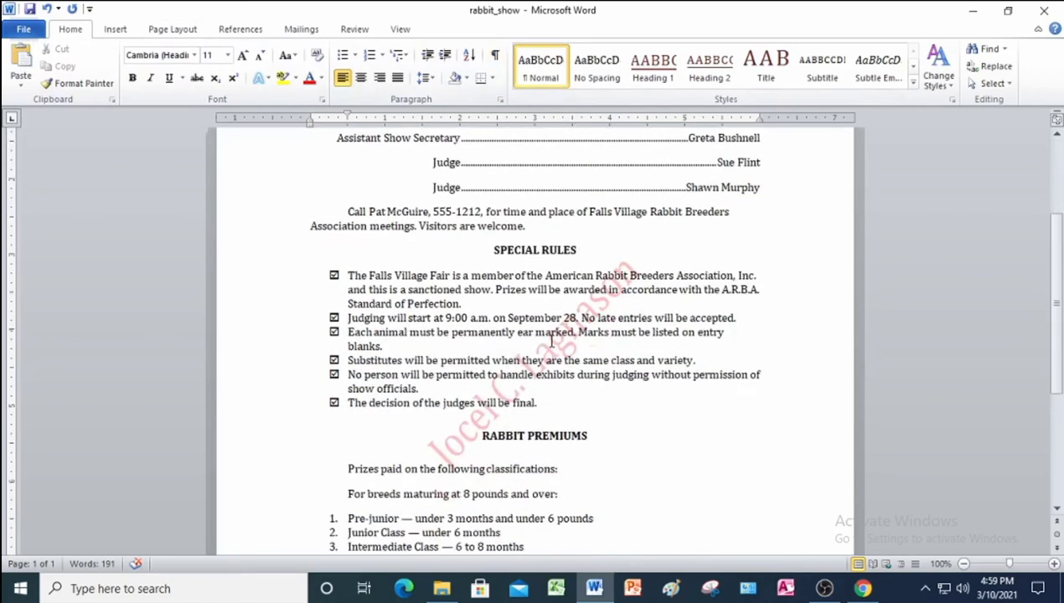
scroll(551, 342, "up", 5)
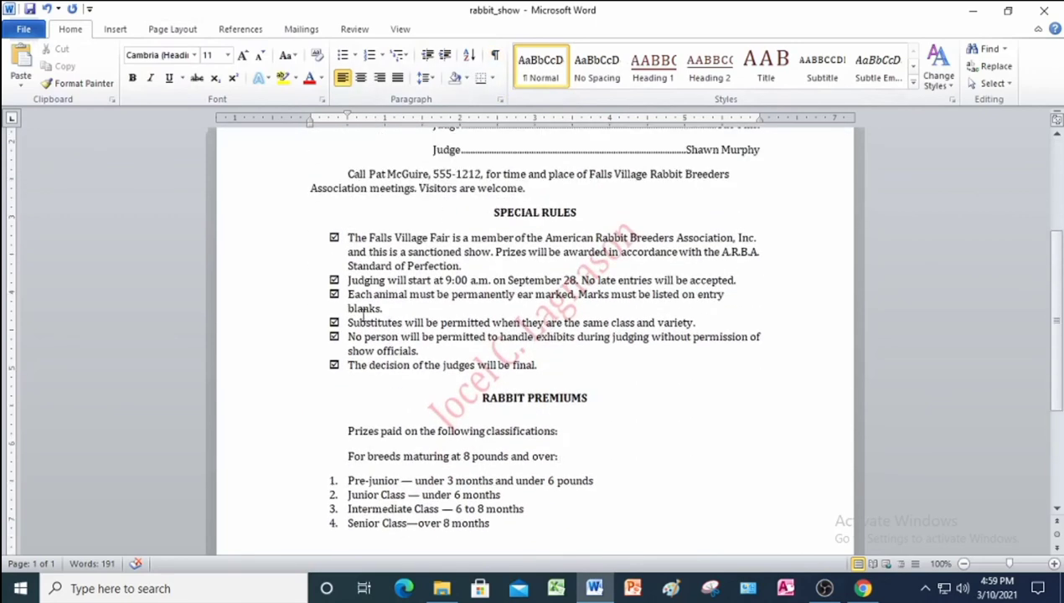
scroll(601, 297, "up", 3)
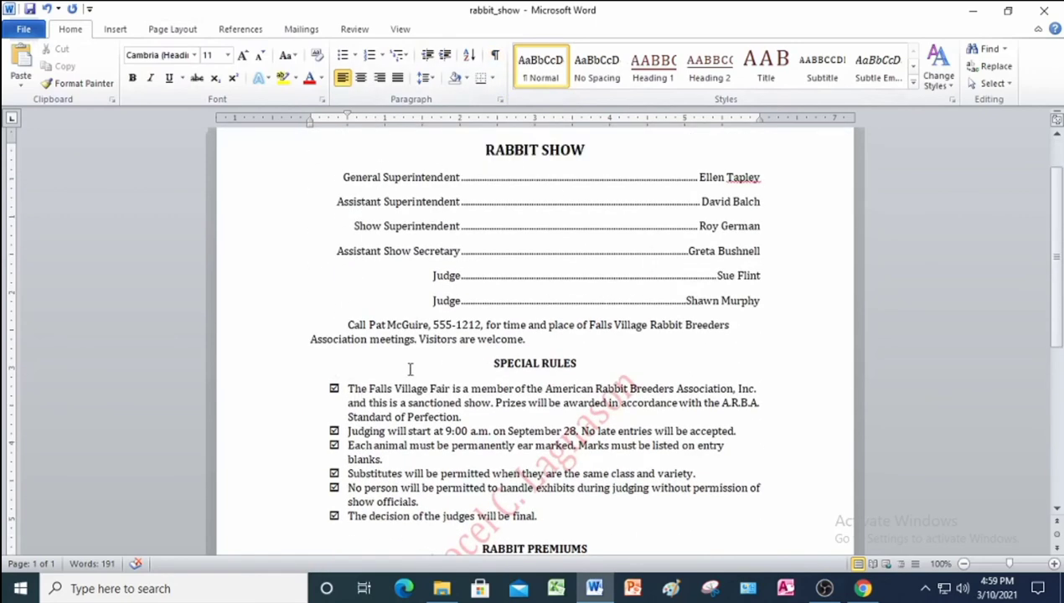
scroll(410, 360, "up", 1)
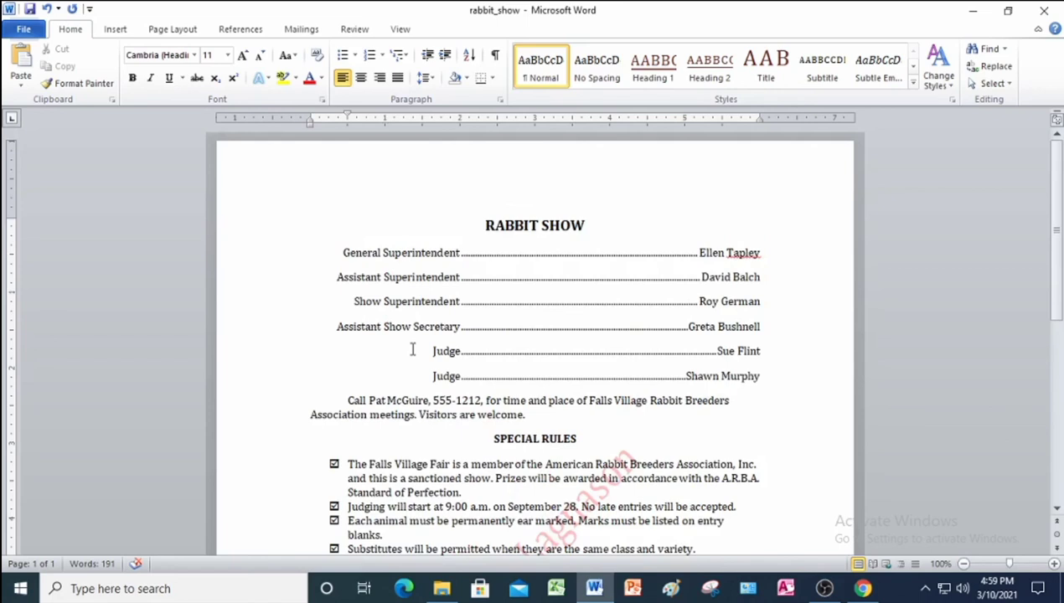
left_click(30, 10)
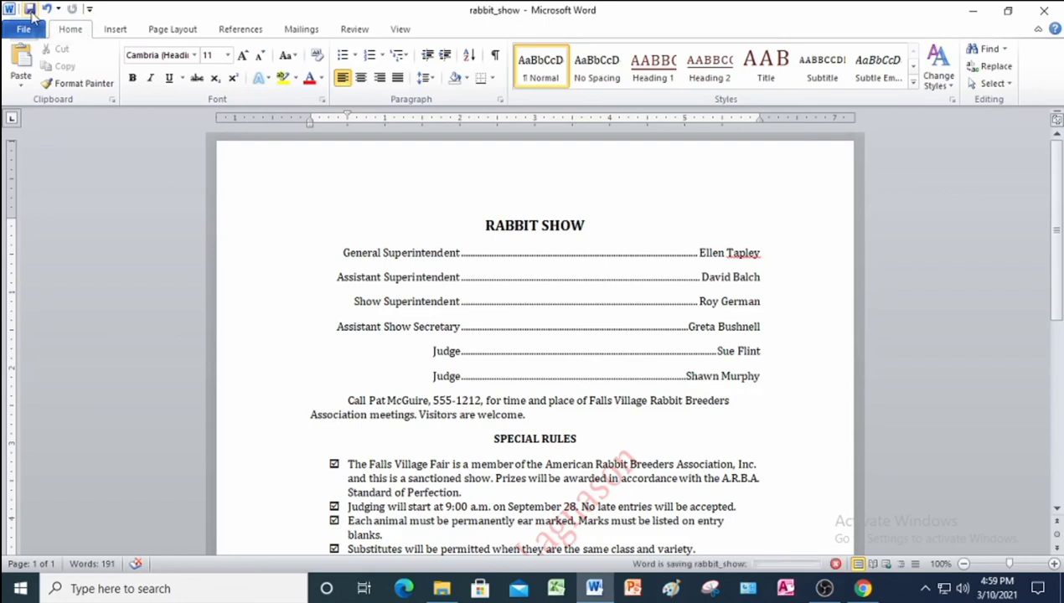
Close Word and bring the Project 4 Data Files folder window forward.
left_click(1053, 10)
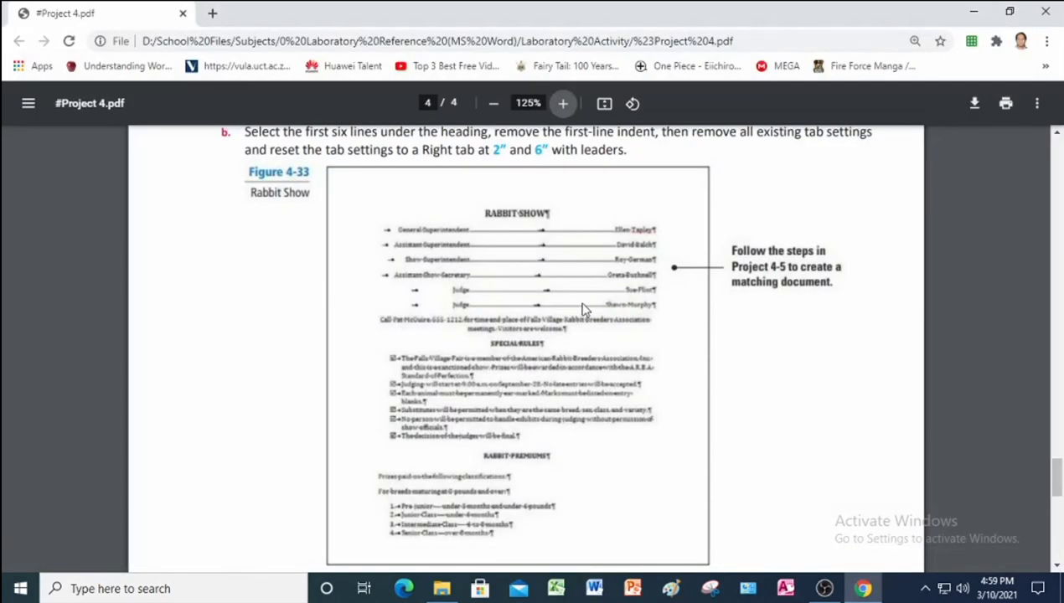
scroll(584, 308, "up", 5)
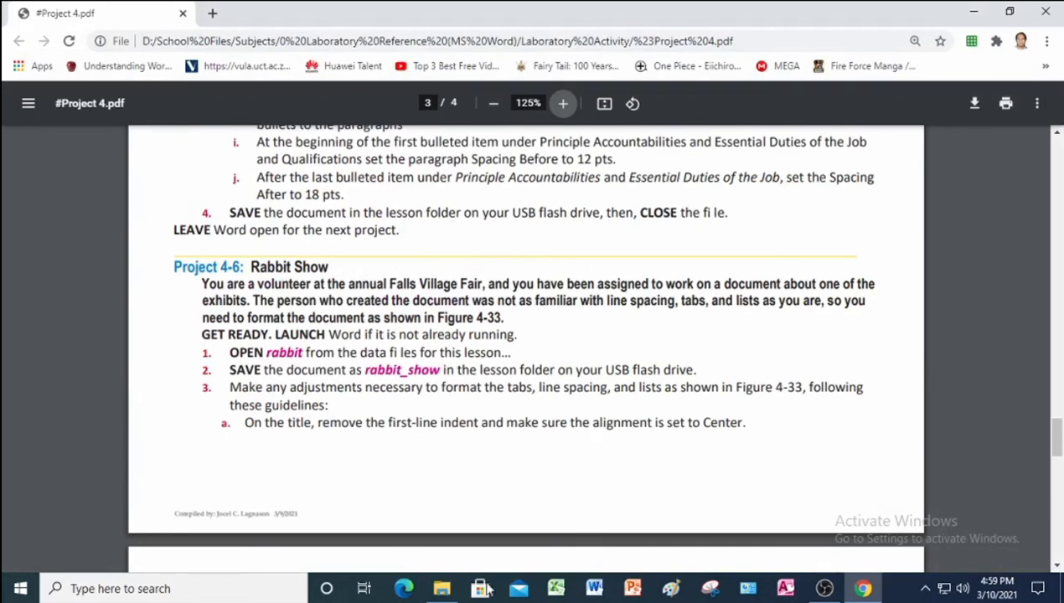
left_click(441, 589)
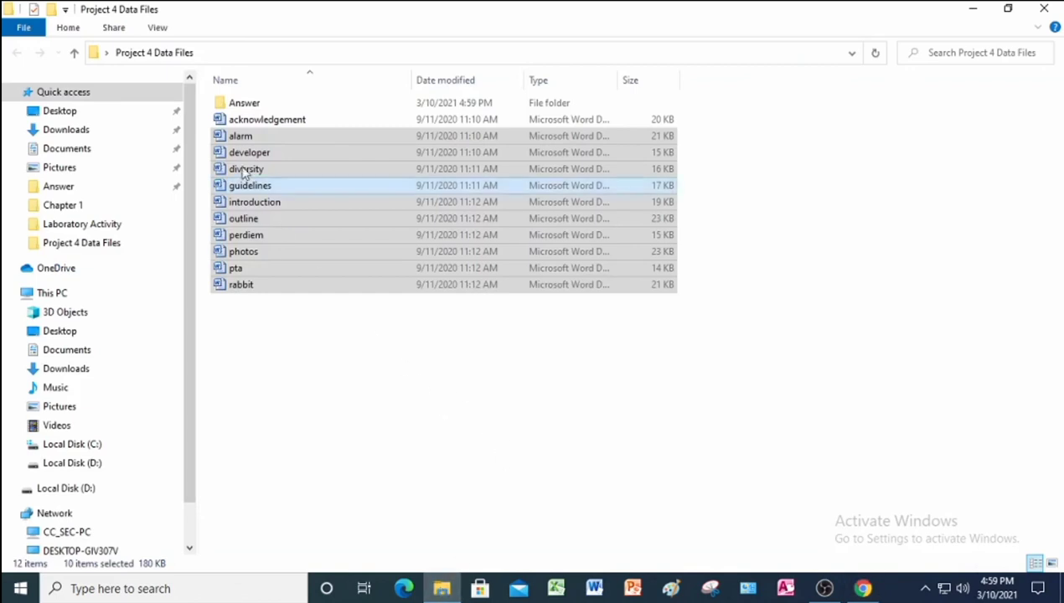
Confirm rabbit_show is in the Answer folder, then return to page 1 of the PDF.
left_click(254, 103)
double_click(253, 103)
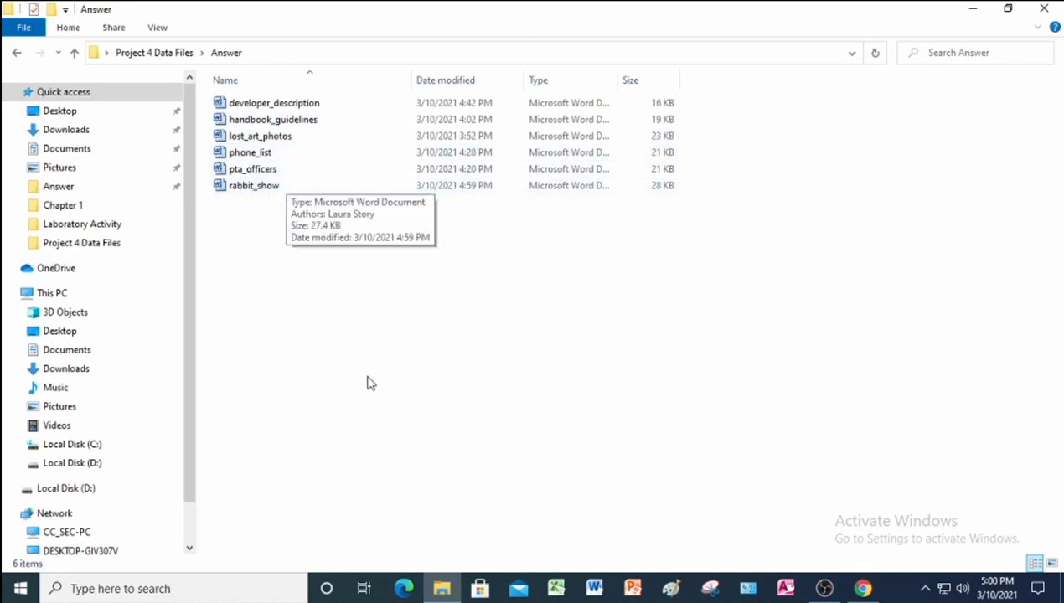
left_click(855, 589)
scroll(414, 389, "up", 20)
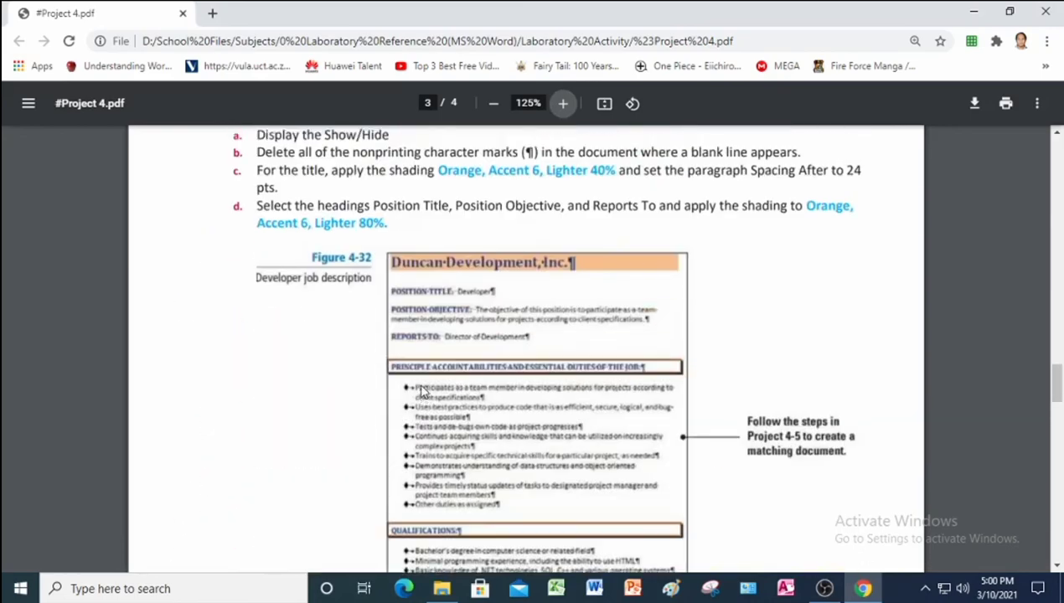
scroll(425, 390, "up", 10)
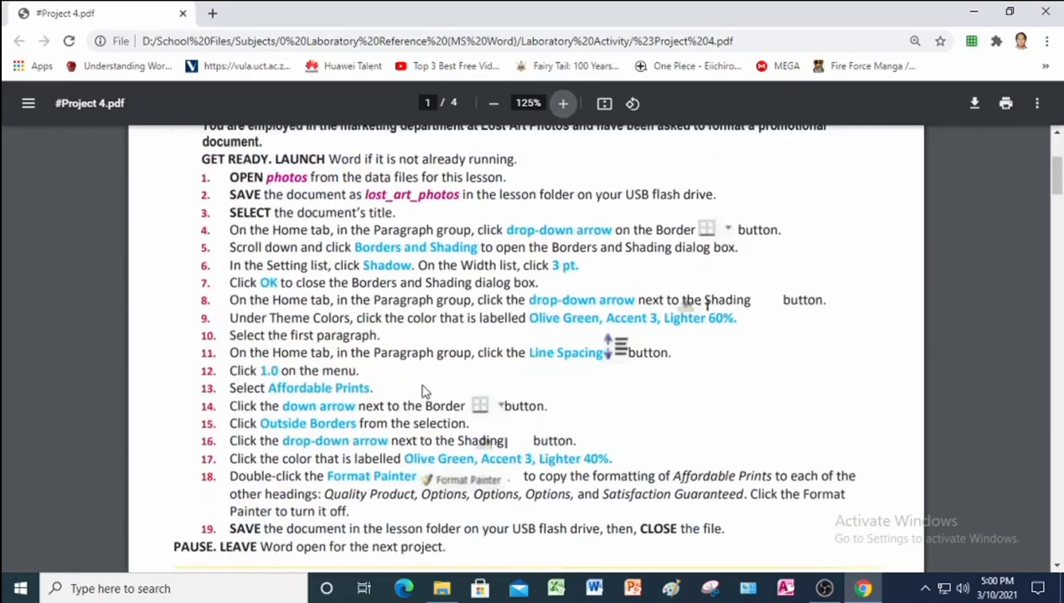